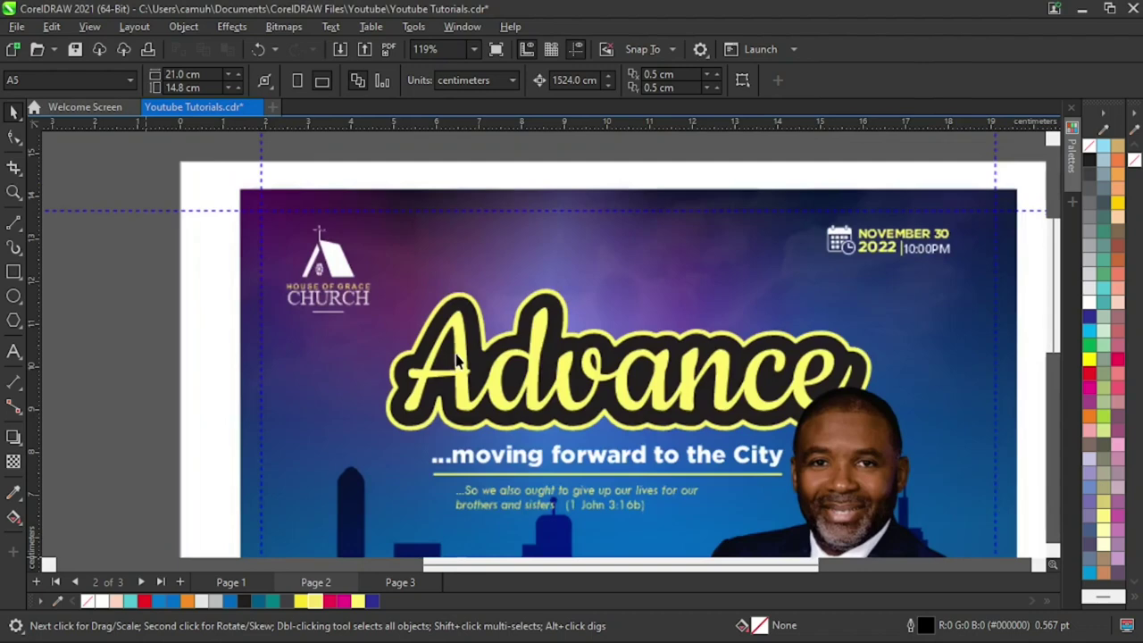
Zoom out to show the Advance flyer plus the dancer and angel-in-clouds photos around the page.
scroll(554, 382, "down", 2)
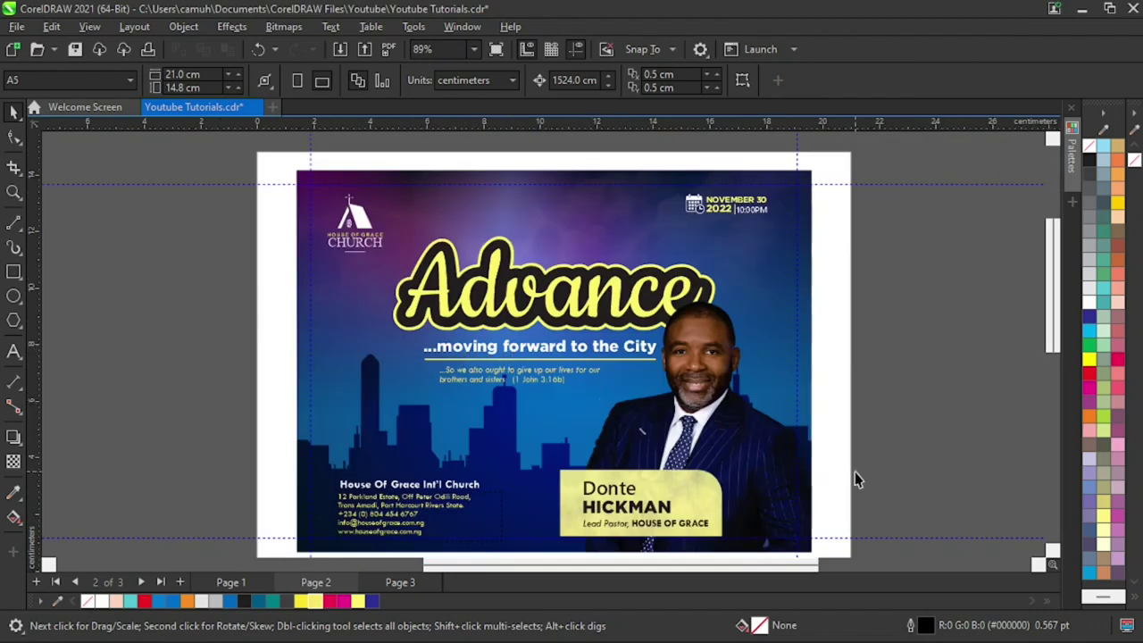
left_click(1052, 552)
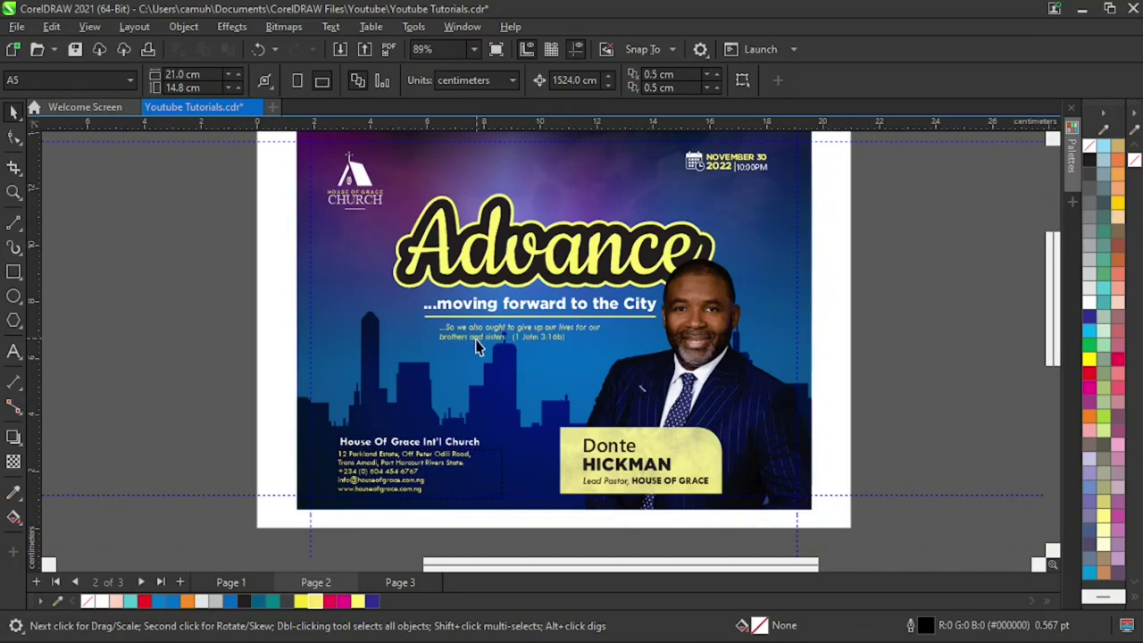
key("z")
key("F4")
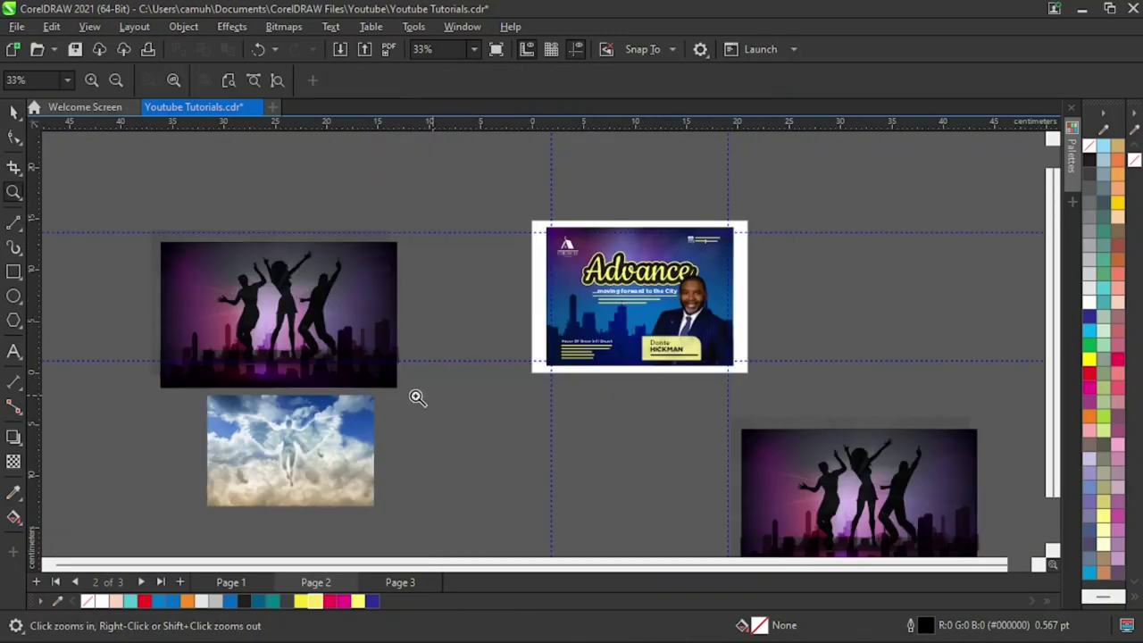
Move the photos and the Advance flyer left off the blank page and zoom in on both.
key("space")
left_click_drag(130, 218, 485, 545)
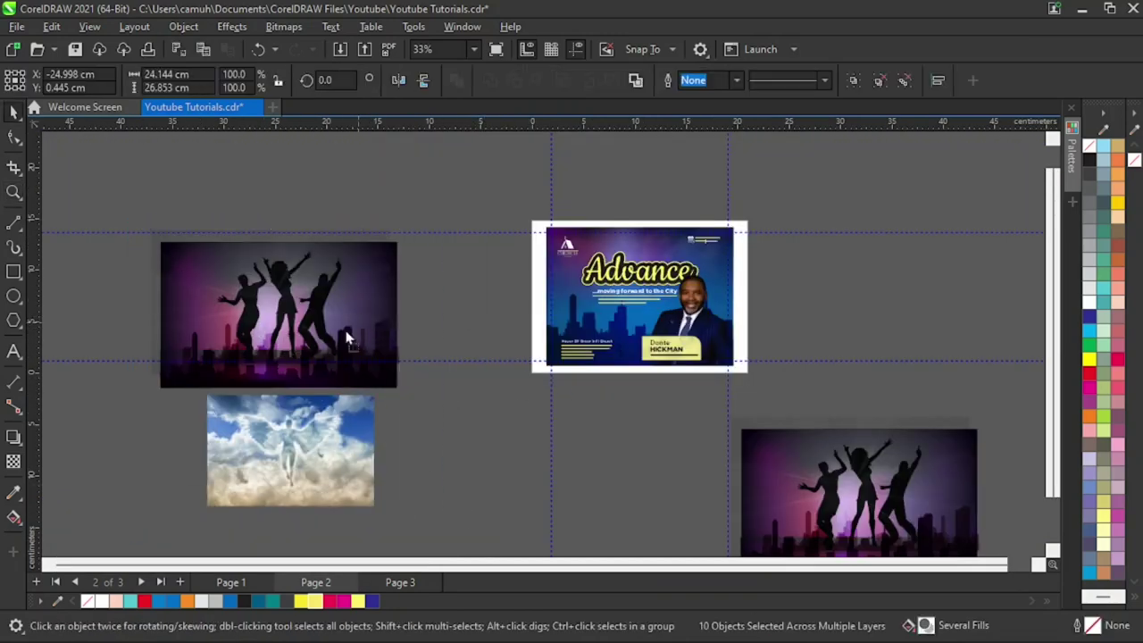
left_click_drag(357, 324, 238, 396)
left_click_drag(485, 213, 757, 401)
left_click_drag(692, 297, 484, 297)
key("z")
left_click_drag(317, 223, 816, 395)
key("space")
left_click(962, 329)
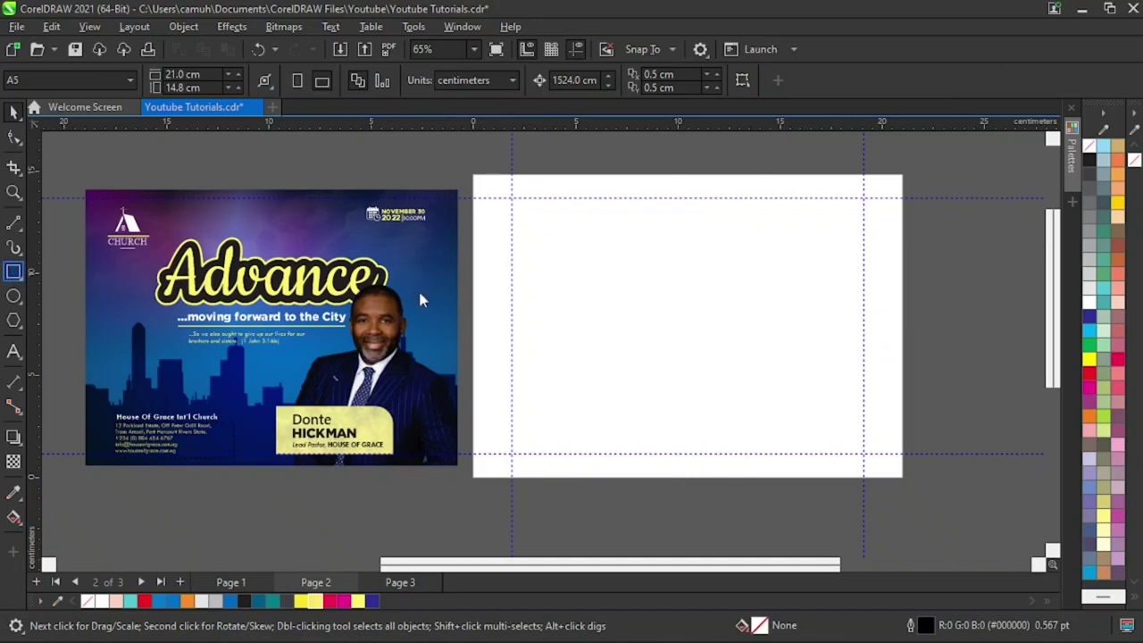
Draw a rectangle covering the whole blank page.
left_click(13, 272)
left_click_drag(477, 181, 906, 480)
key("space")
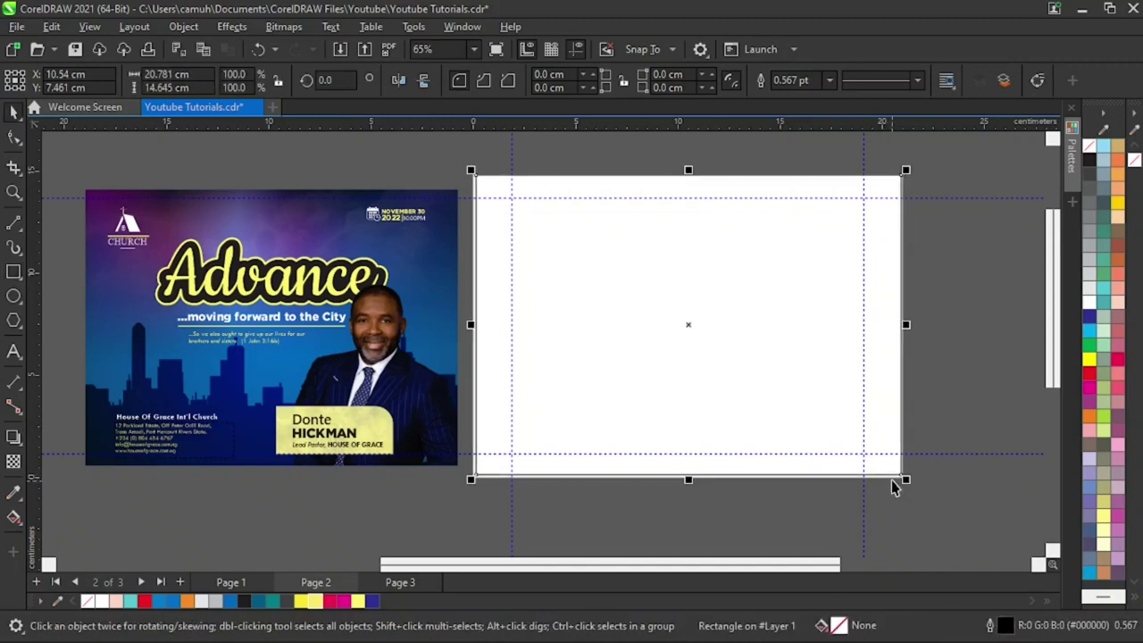
left_click(965, 321)
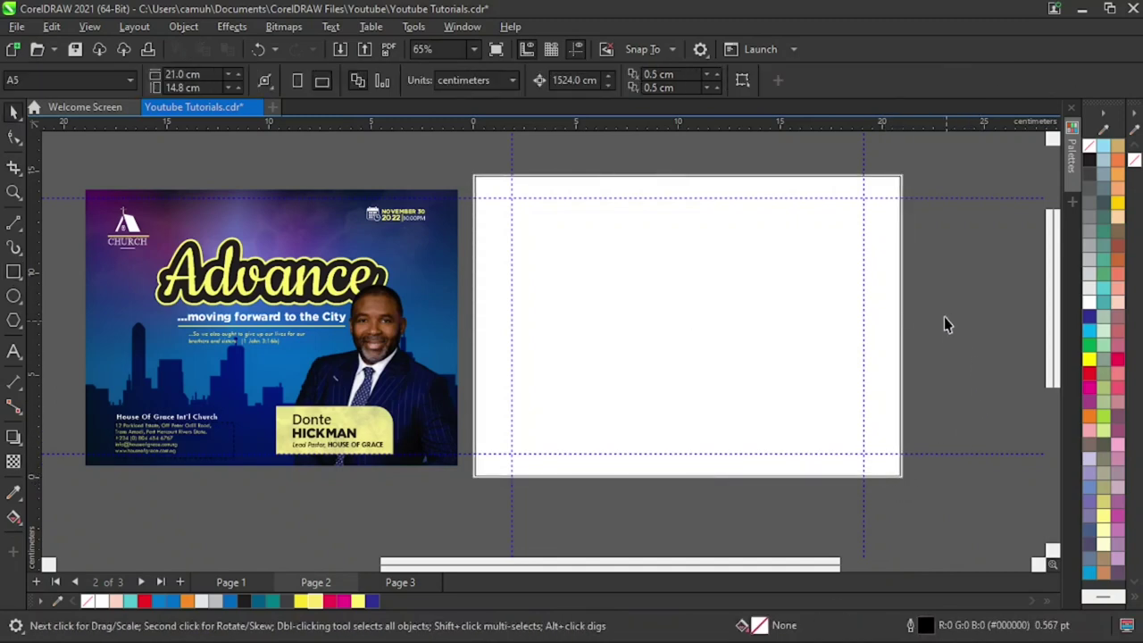
Set the page size to A5 in landscape orientation.
left_click(126, 87)
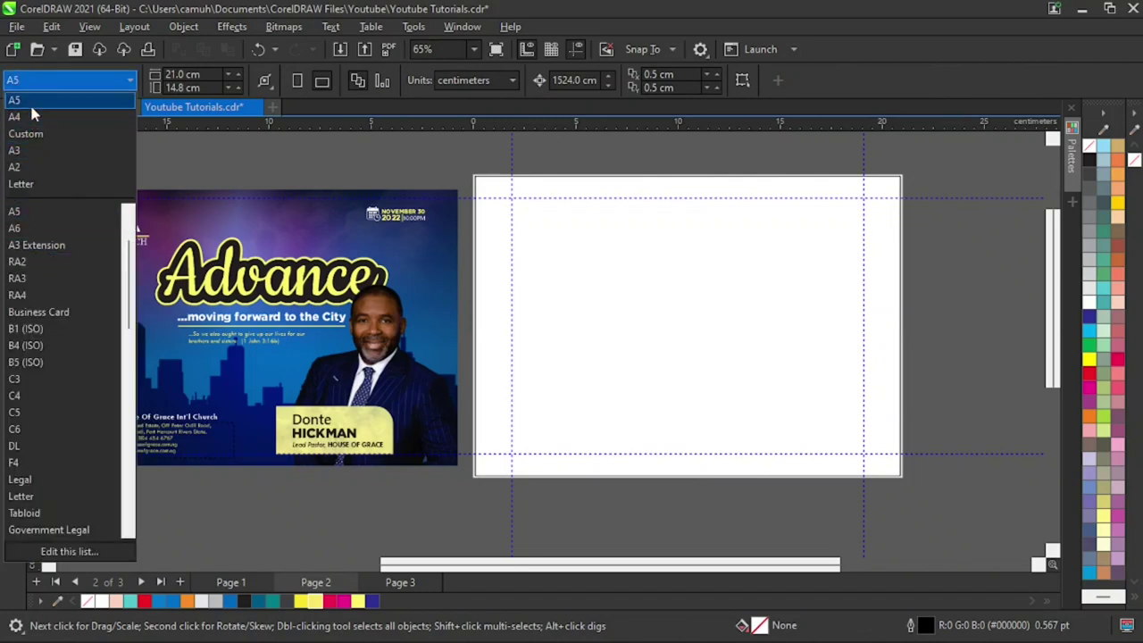
left_click(33, 102)
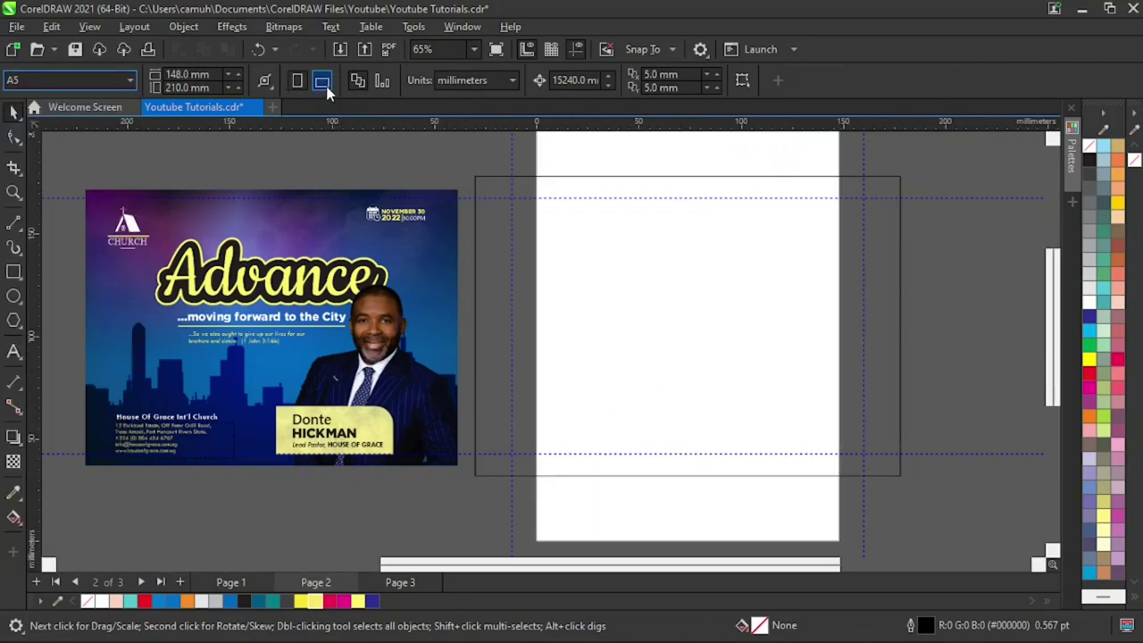
left_click(325, 86)
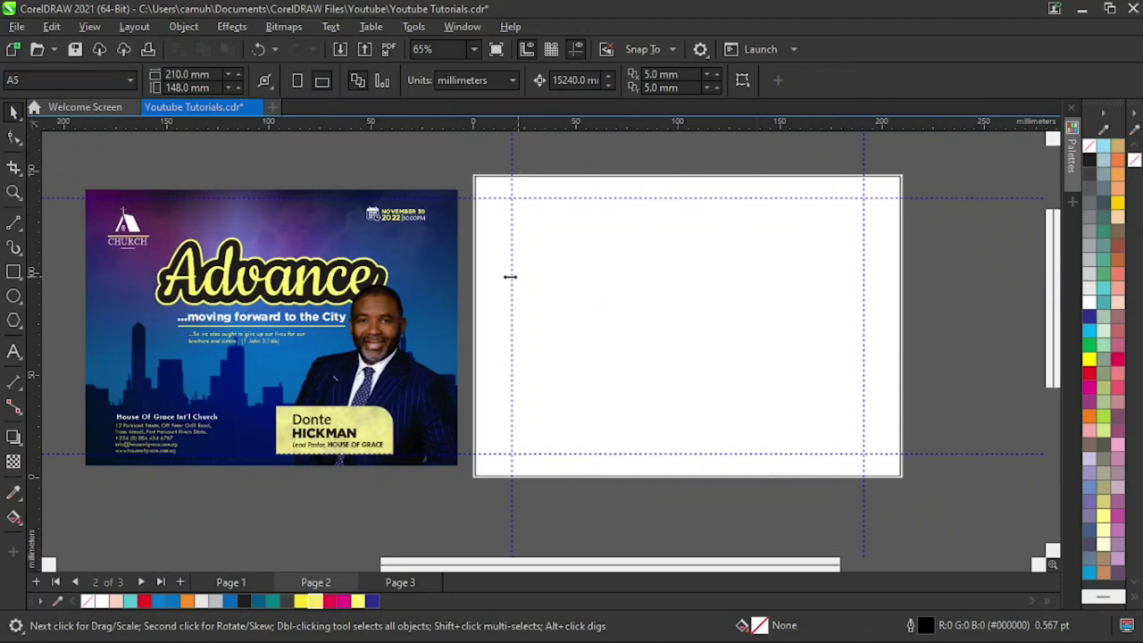
Fill the page rectangle with white and remove its outline.
left_click_drag(958, 150, 455, 504)
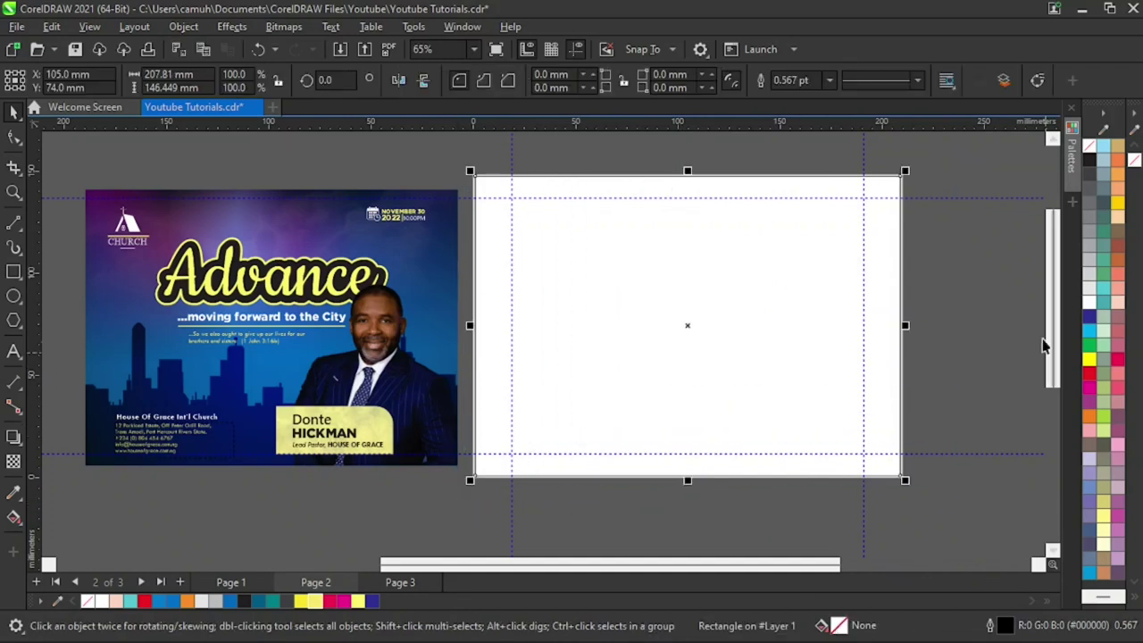
left_click(1090, 302)
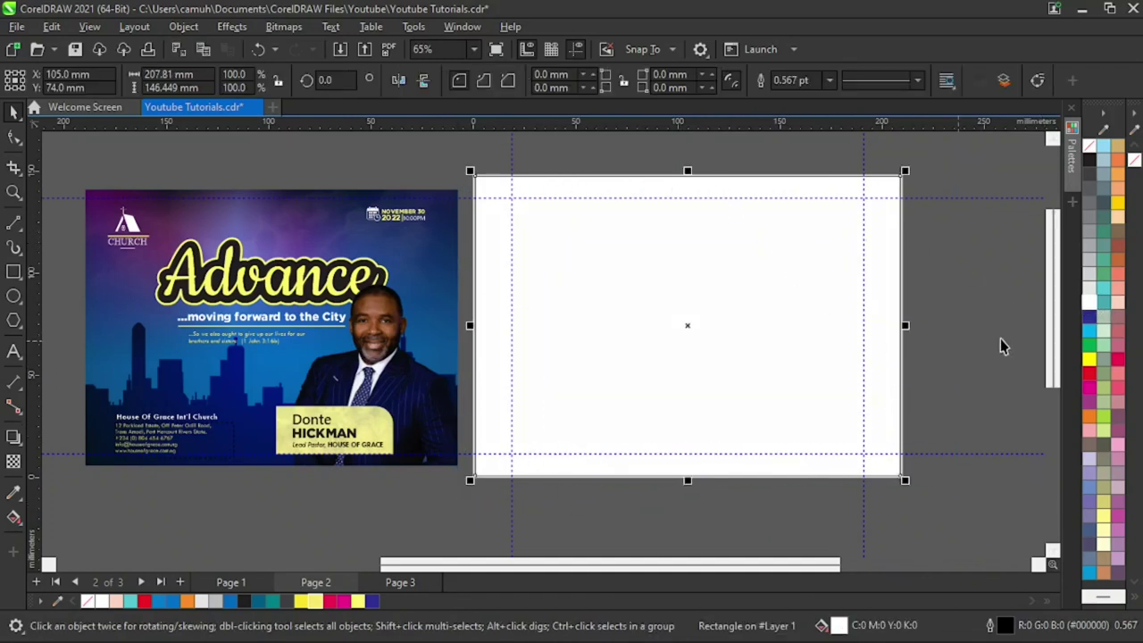
left_click(1006, 311)
left_click(789, 276)
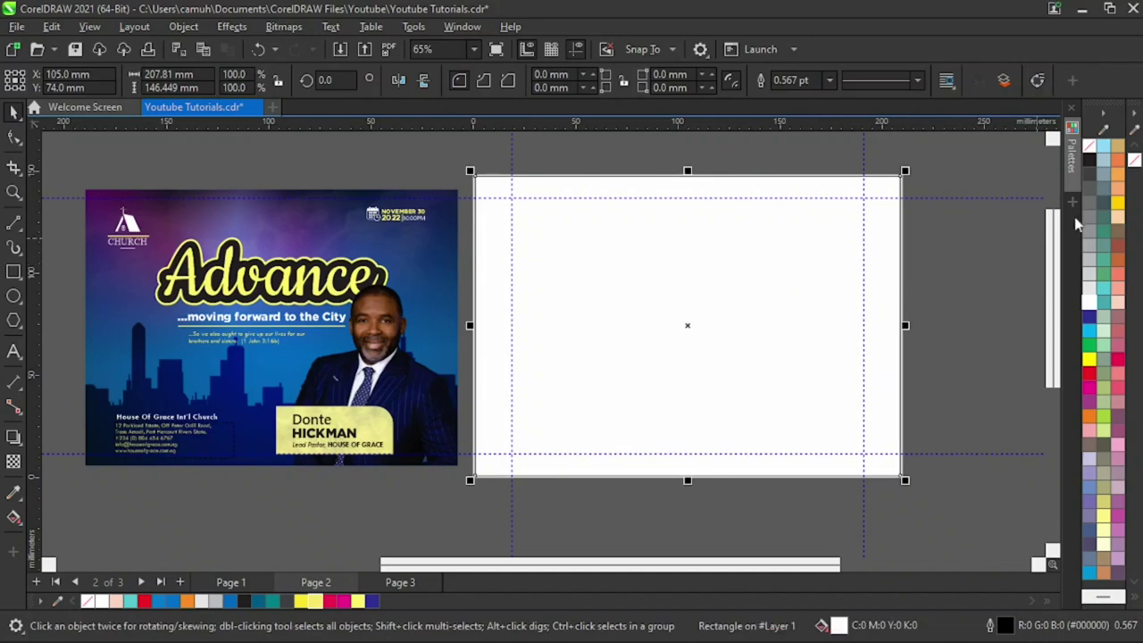
right_click(1088, 156)
left_click(1039, 156)
Change the fill to 20% black and shrink the rectangle to leave a white margin.
left_click(938, 300)
left_click(850, 297)
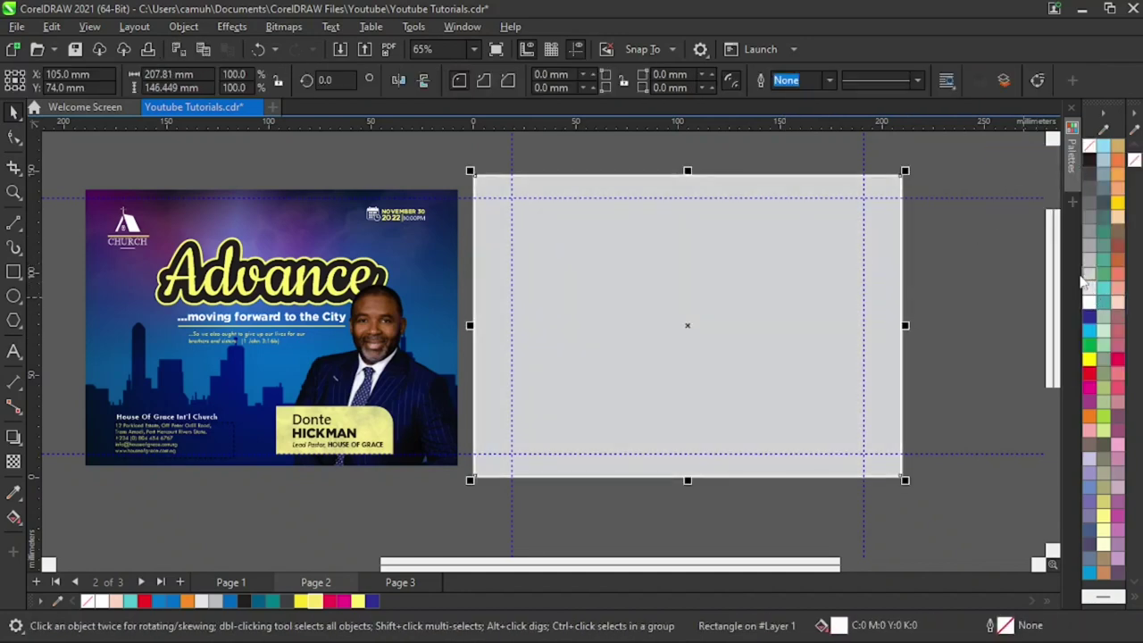
left_click(1088, 277)
left_click_drag(904, 171, 896, 183)
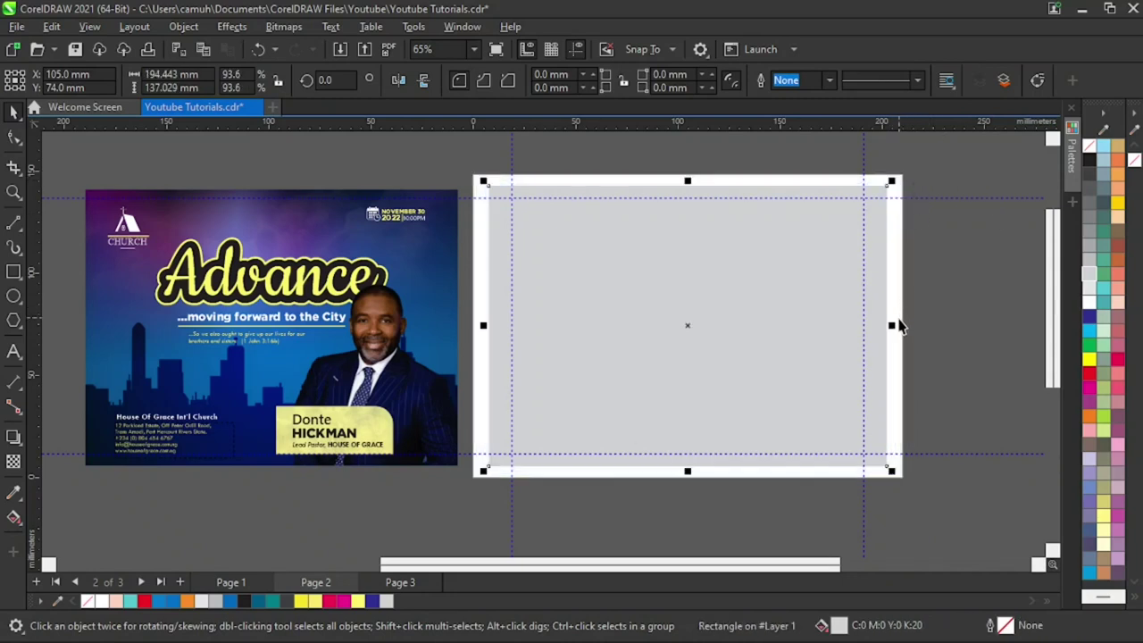
left_click_drag(891, 326, 884, 339)
Read the Advance flyer's dimensions and switch measurement units to centimeters.
left_click(955, 330)
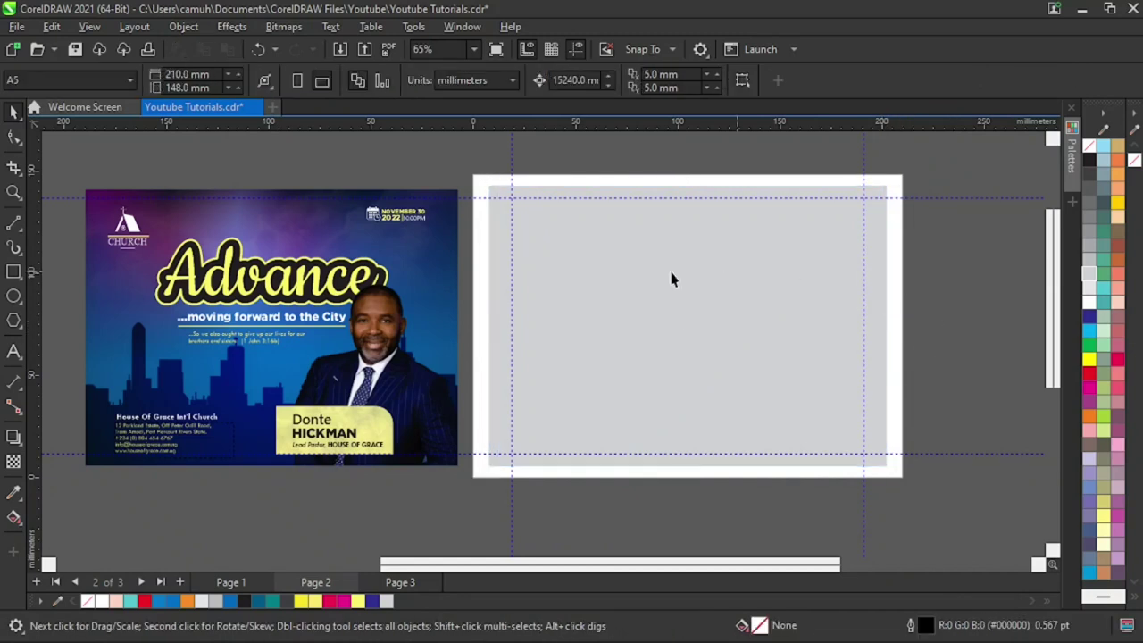
left_click(261, 221)
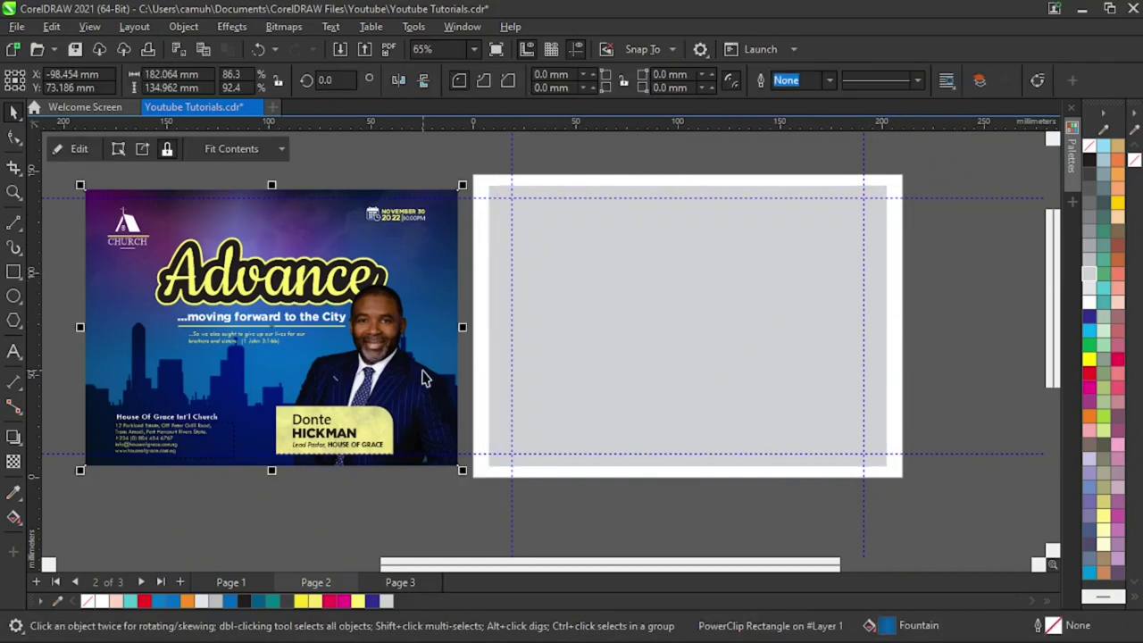
key("Escape")
left_click(308, 225)
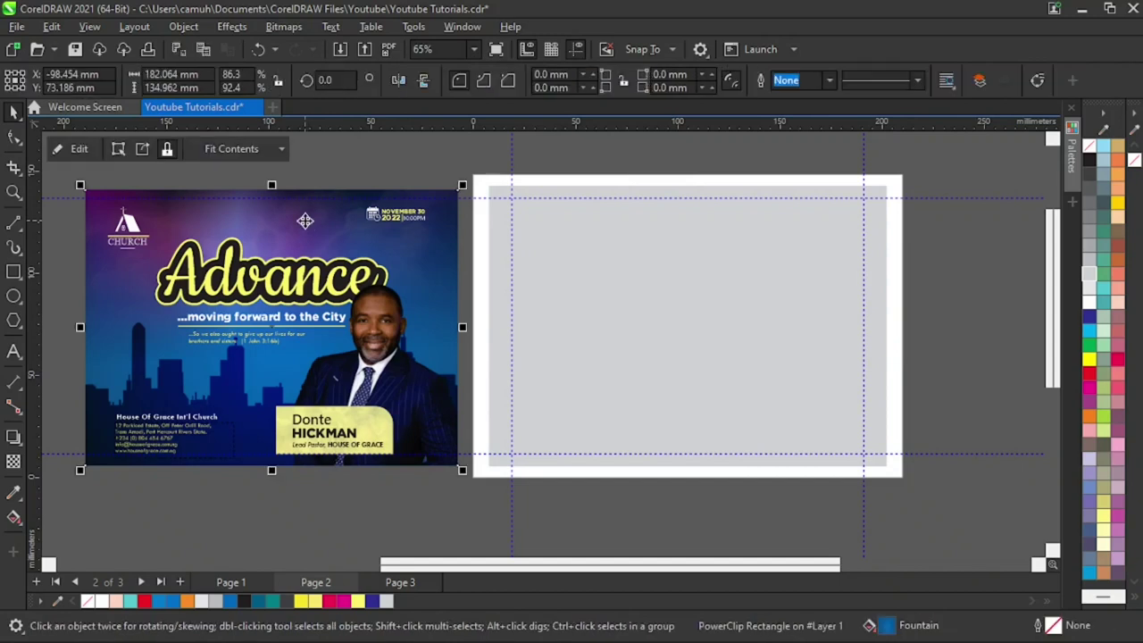
left_click(365, 158)
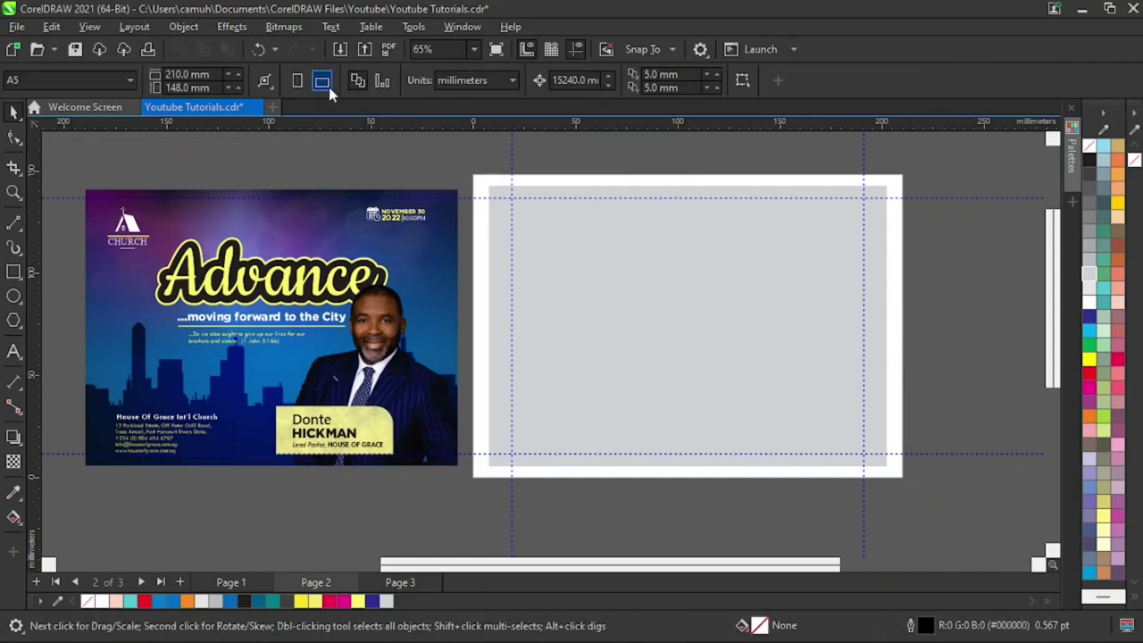
left_click(307, 225)
left_click(171, 87)
left_click(172, 88)
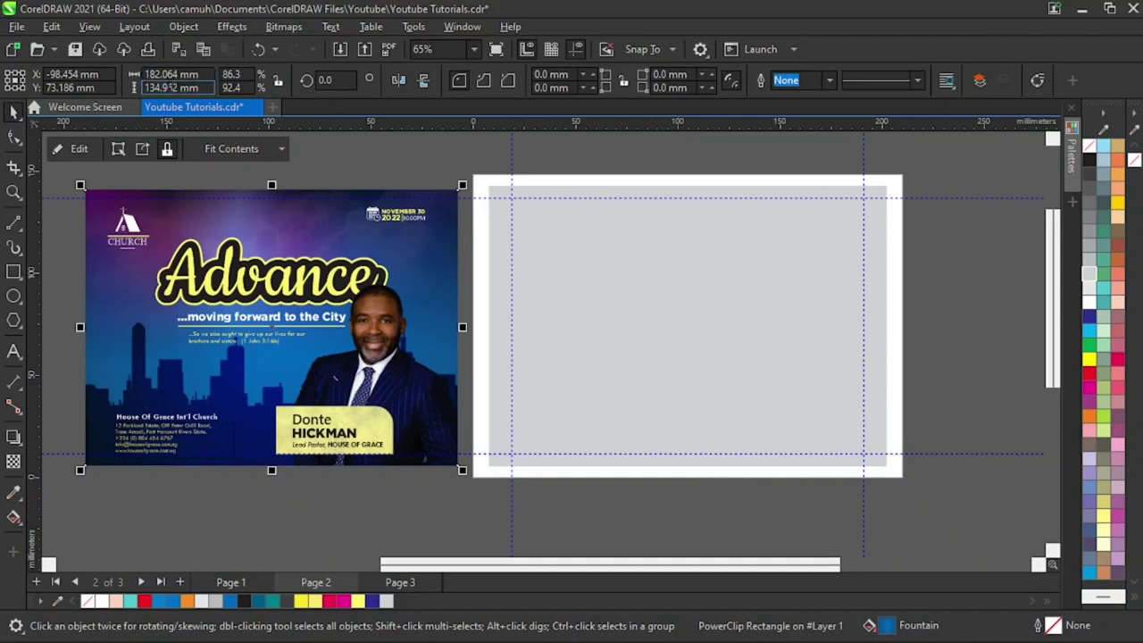
left_click(492, 146)
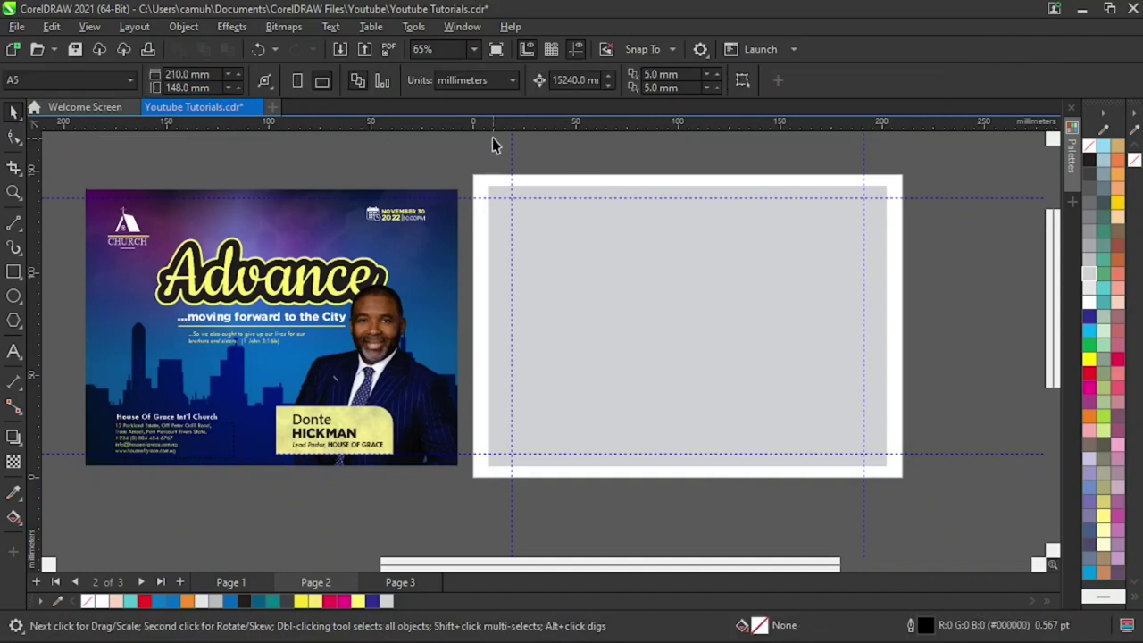
left_click(510, 80)
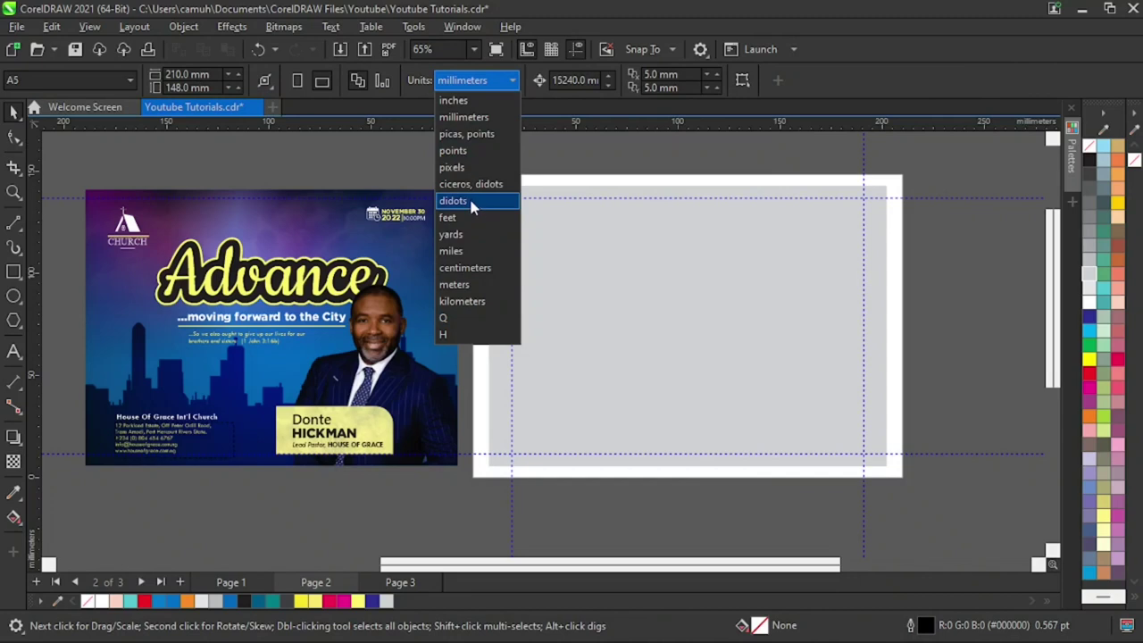
left_click(477, 268)
left_click(289, 215)
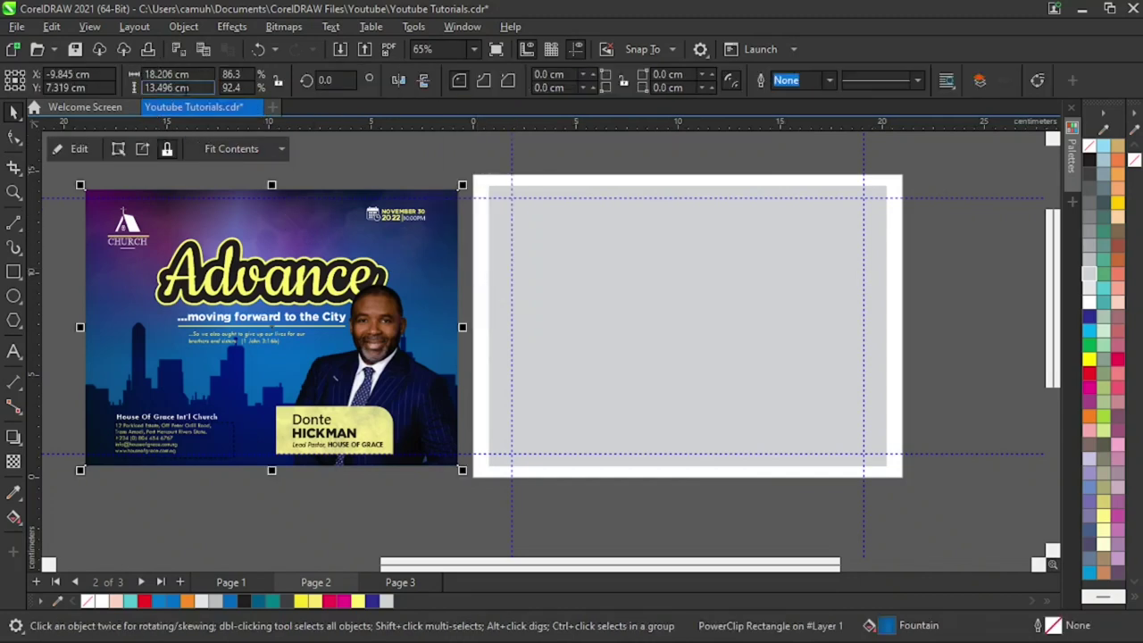
Resize the grey rectangle to 18.2 cm wide by 13.4 cm high.
left_click(623, 282)
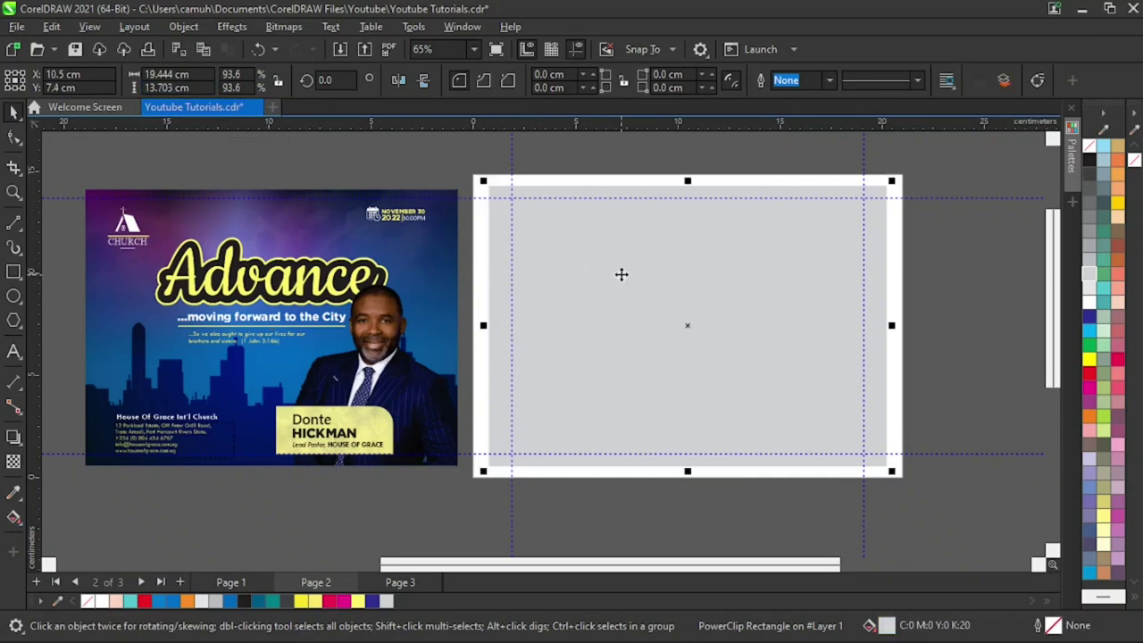
left_click(162, 74)
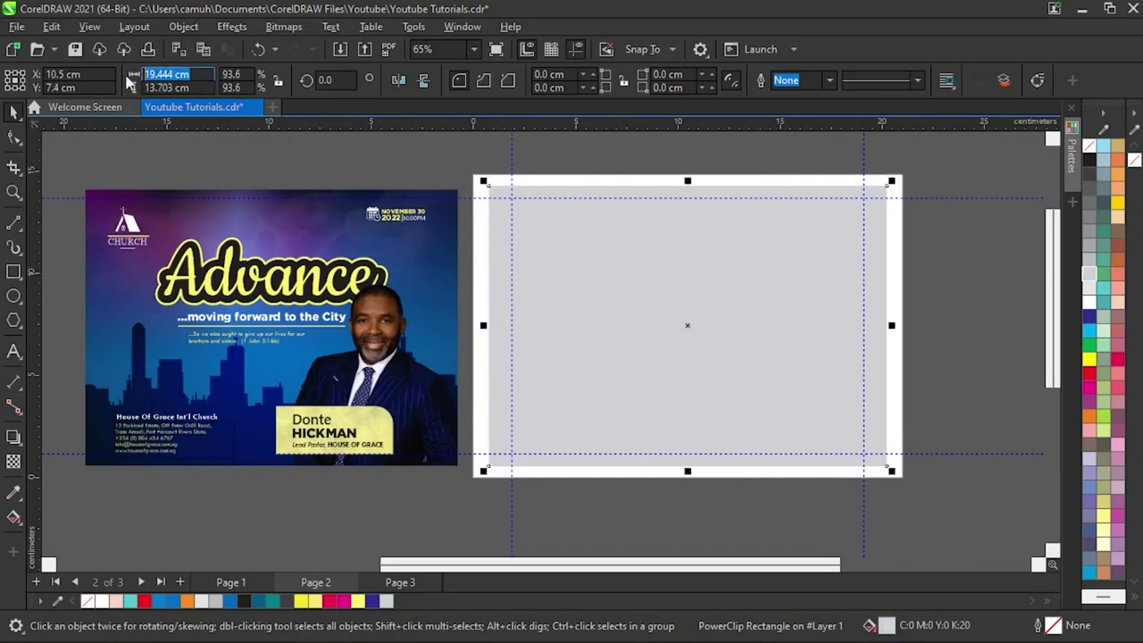
type("18.2")
key("Tab")
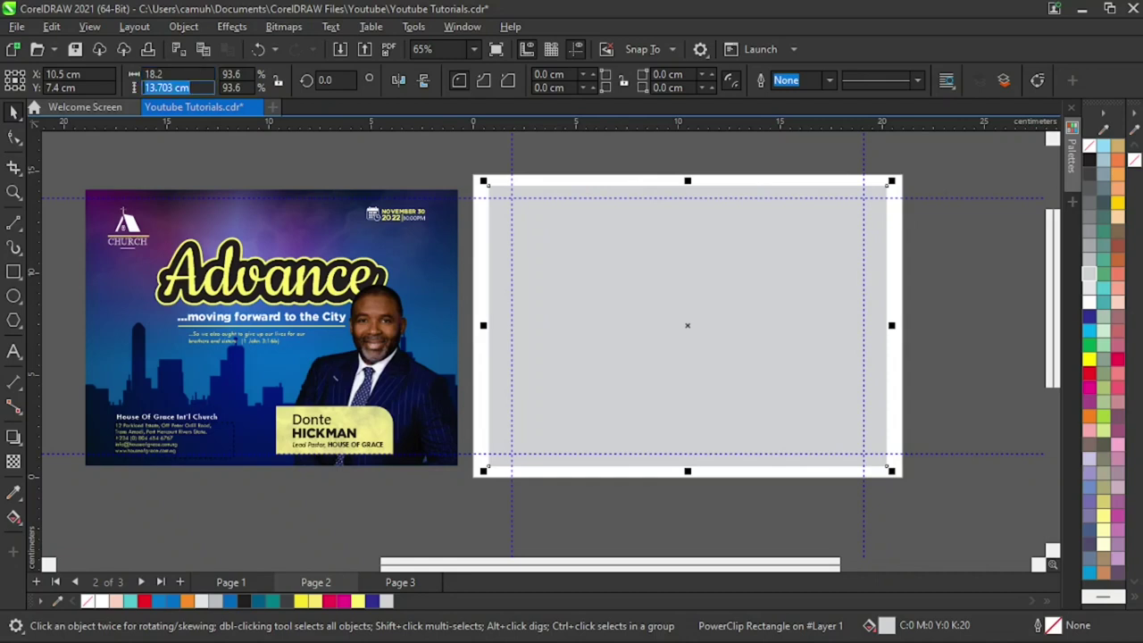
type("13.4")
key("Return")
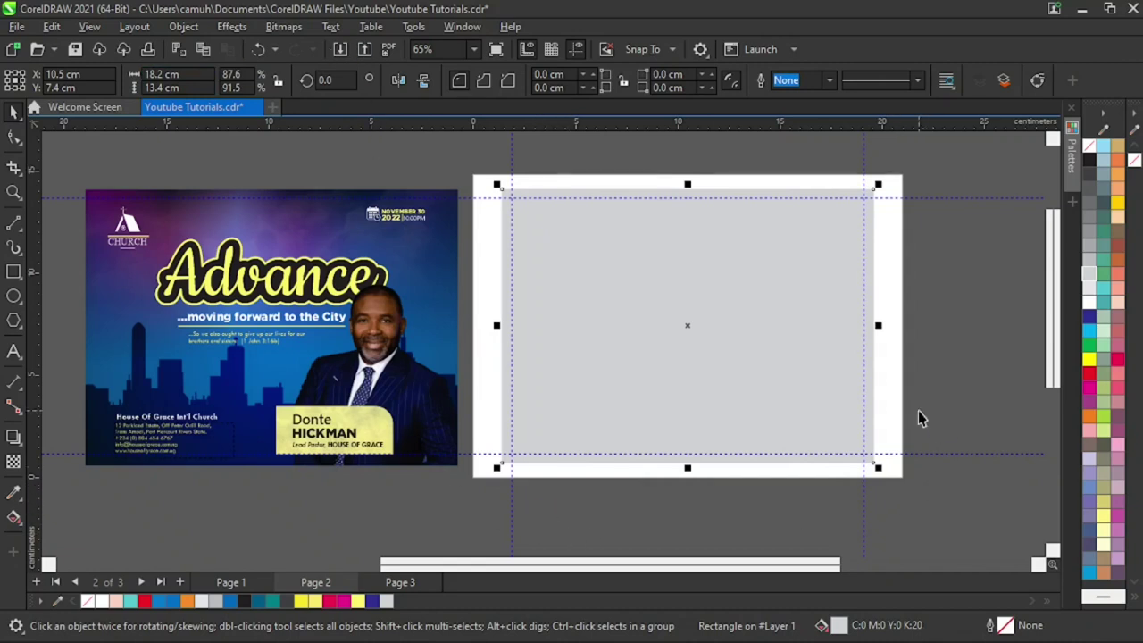
Delete the vertical and horizontal guidelines at the panel's top-left corner.
left_click(909, 326)
key("z")
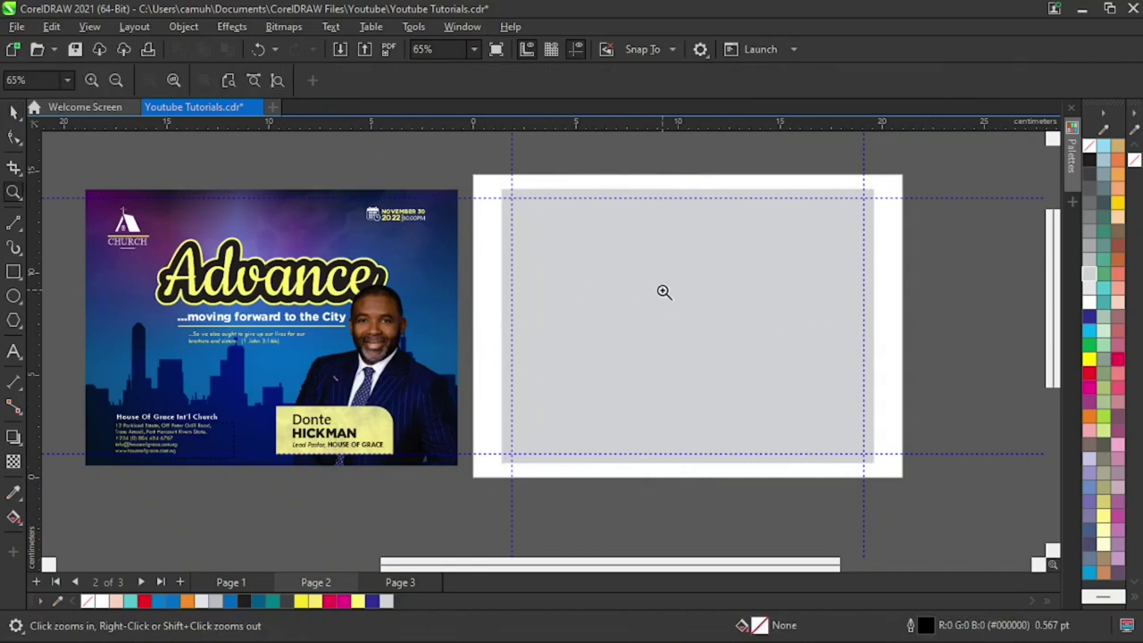
left_click_drag(471, 169, 640, 266)
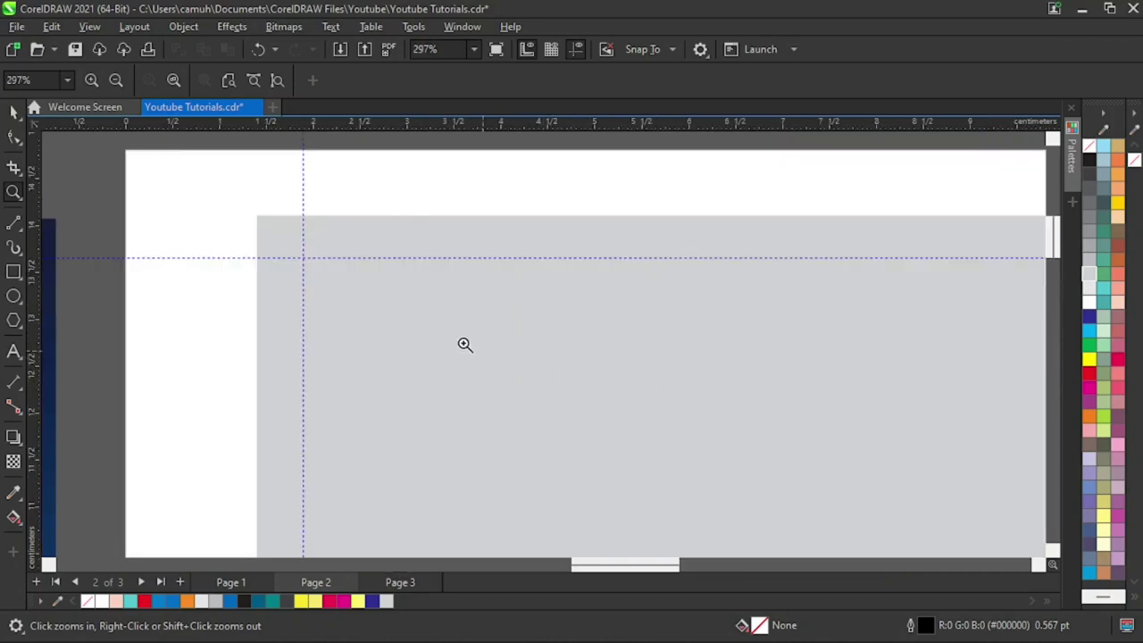
key("space")
left_click(303, 233)
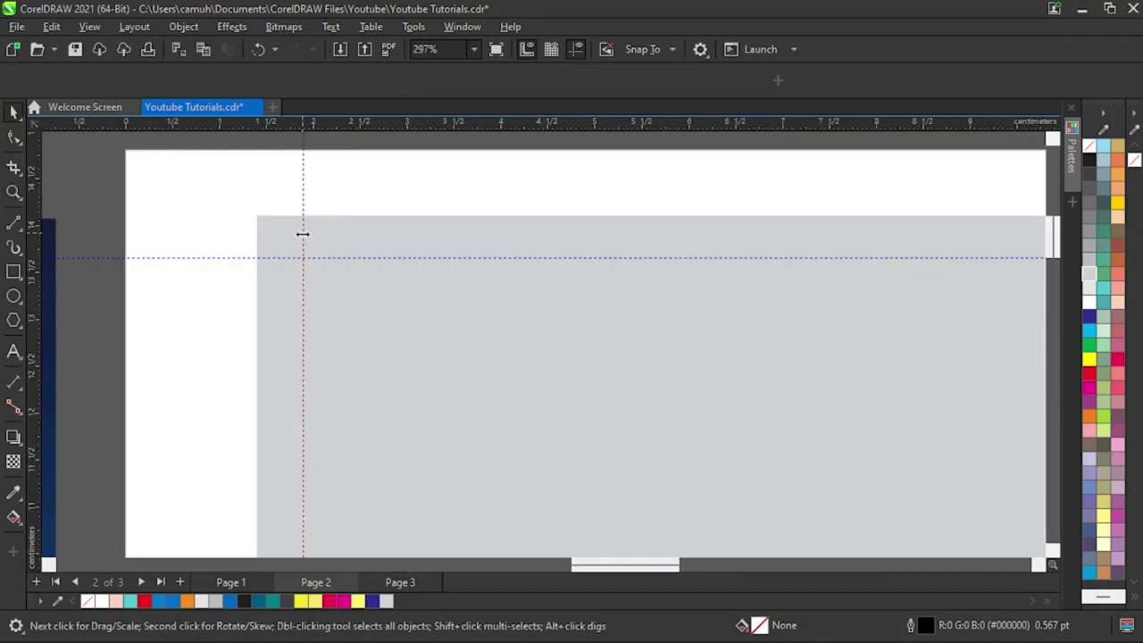
key("Delete")
left_click(456, 259)
key("Delete")
Delete the vertical and horizontal guidelines near the page's lower-right corner.
key("z")
right_click(627, 291)
left_click_drag(764, 511, 911, 390)
key("space")
left_click(600, 330)
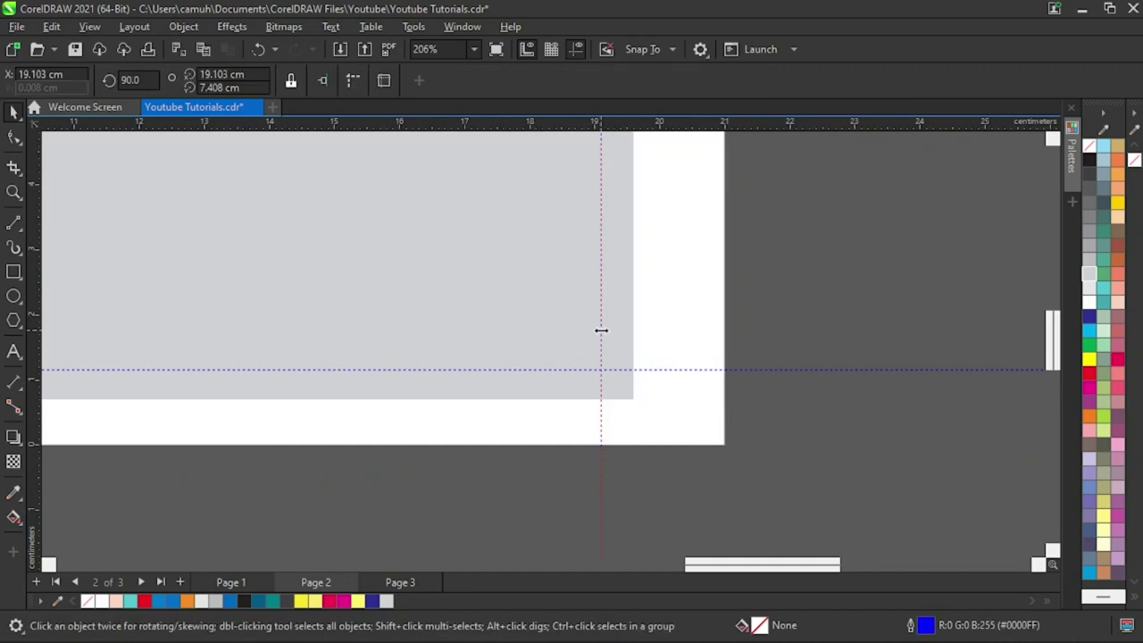
key("Delete")
left_click(660, 370)
key("Delete")
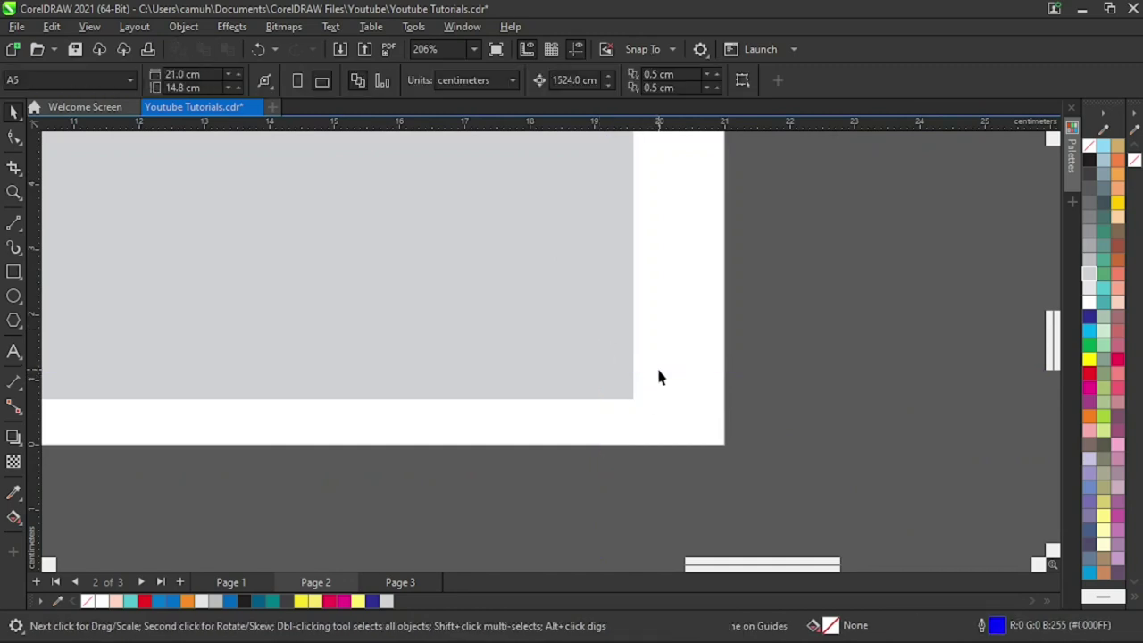
Check the grey rectangle sits centred at 10.5 cm, 7.4 cm, then zoom onto page 2.
key("z")
right_click(571, 366)
key("space")
left_click(699, 362)
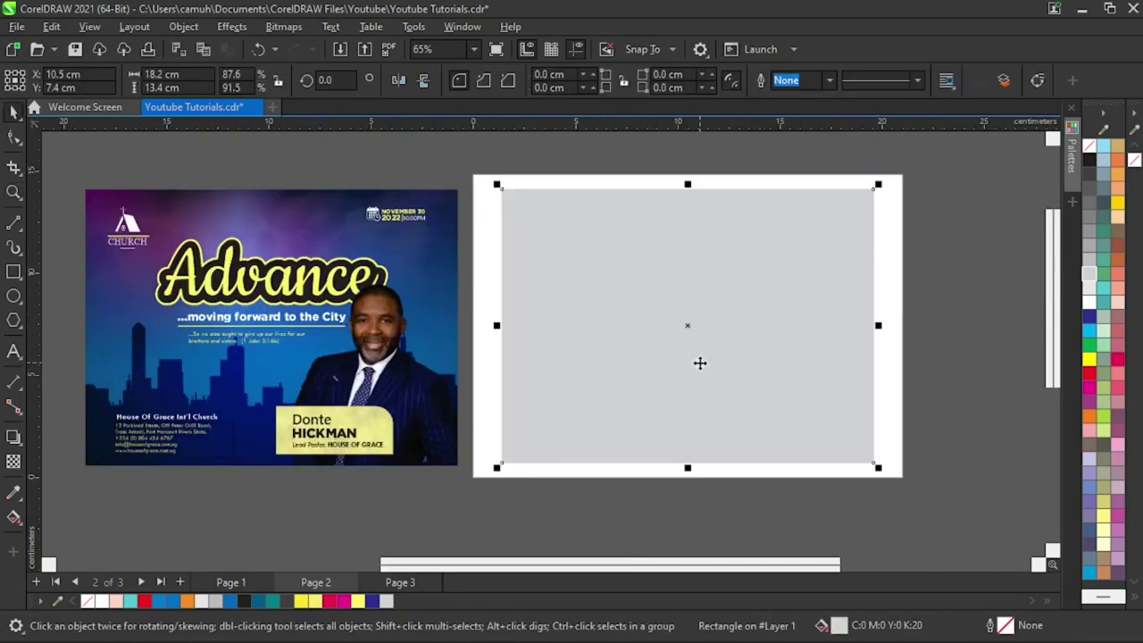
left_click(943, 333)
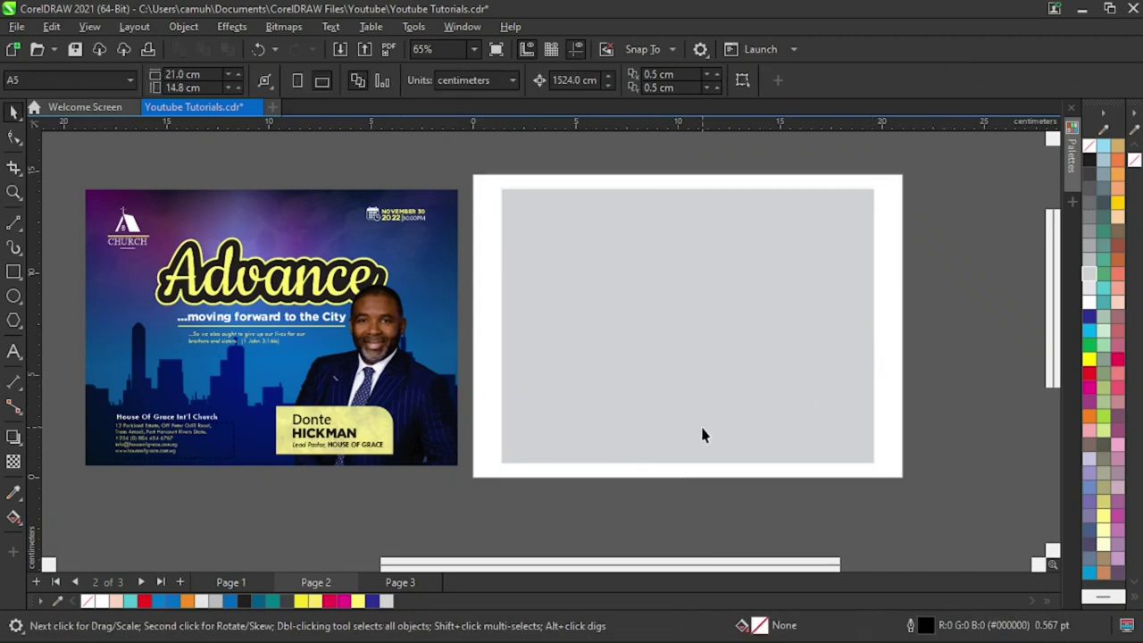
key("z")
left_click_drag(465, 168, 901, 465)
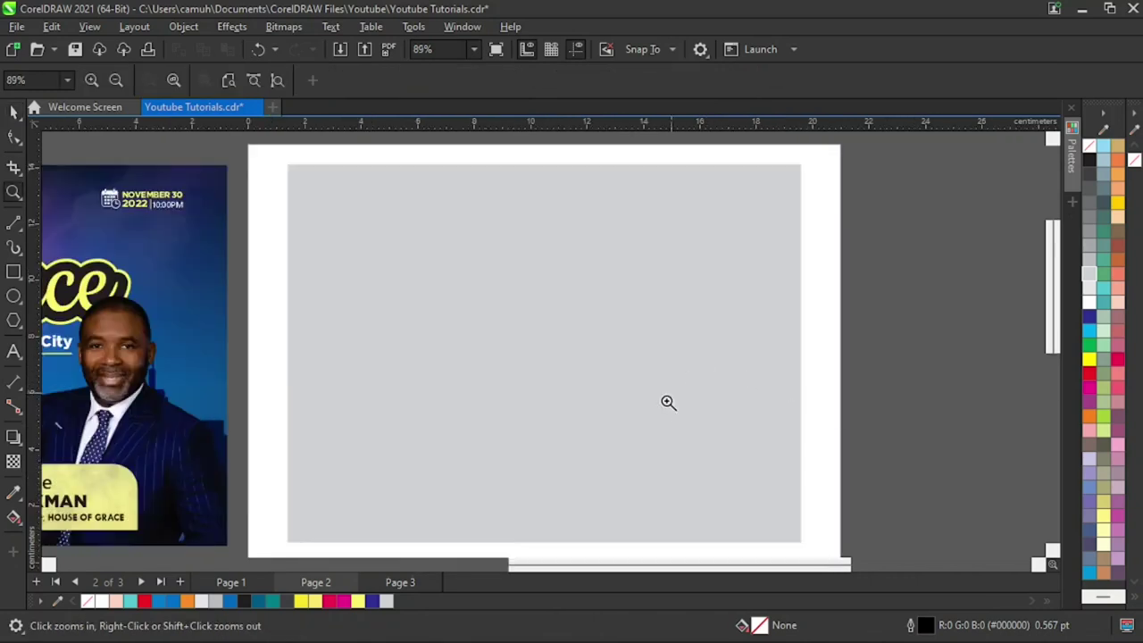
Draw a small square right of the page with black fill and no outline.
key("space")
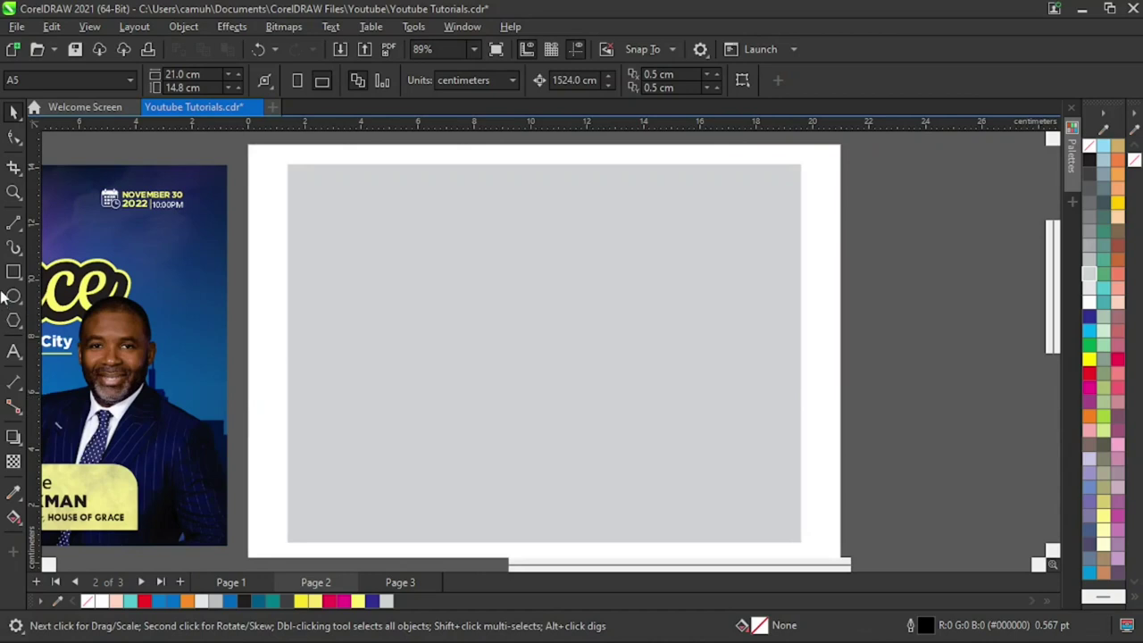
left_click(13, 272)
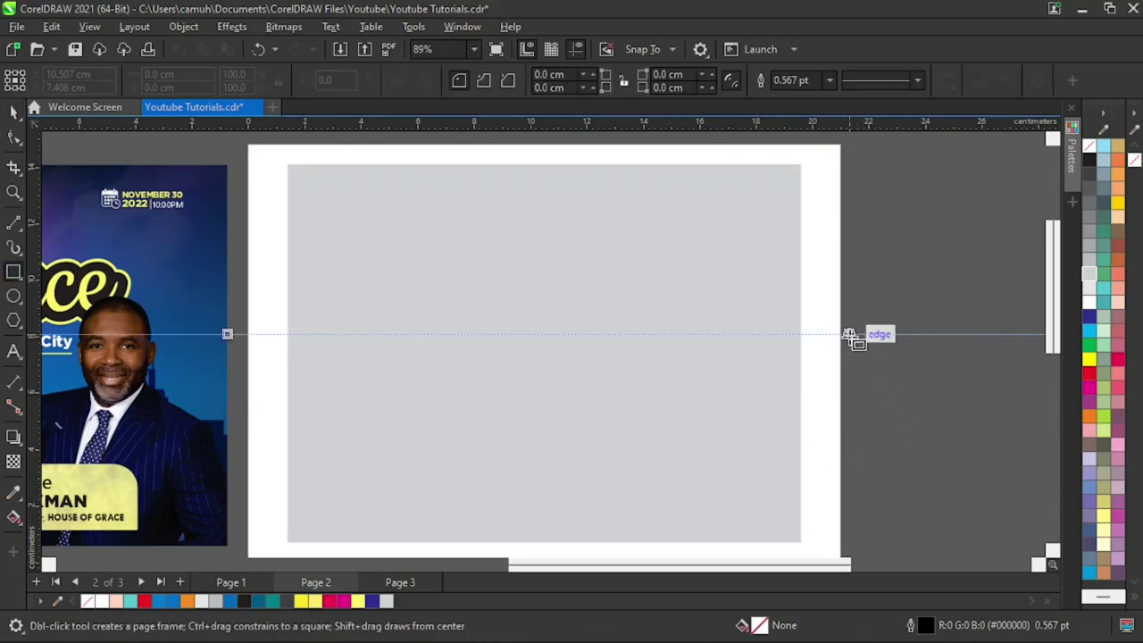
left_click_drag(831, 240, 869, 278)
key("space")
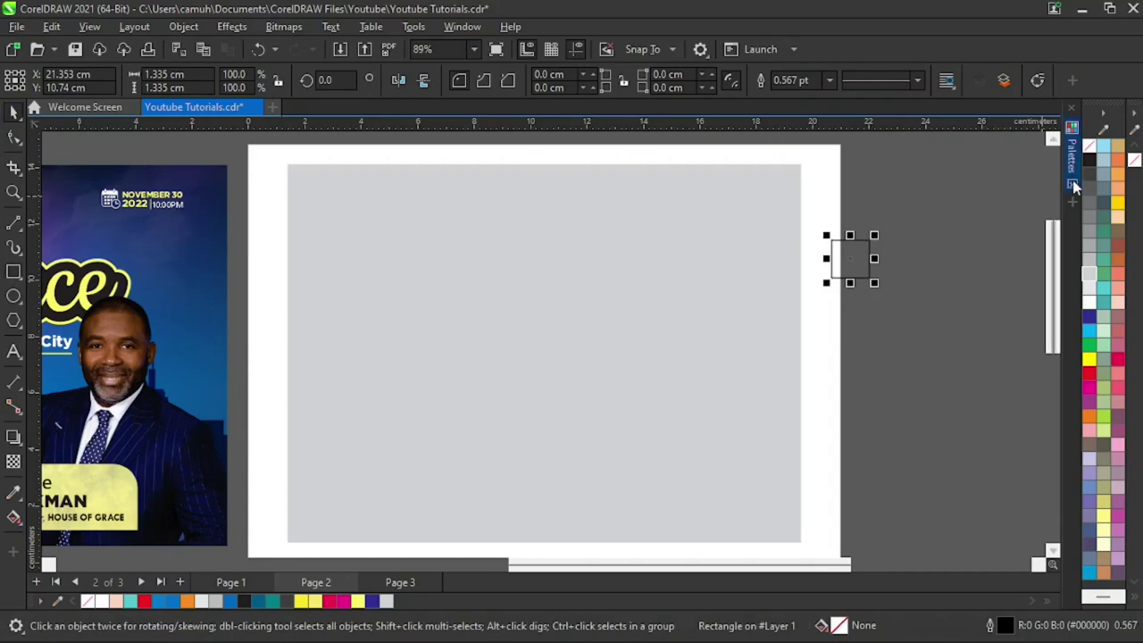
left_click(1090, 159)
right_click(1087, 153)
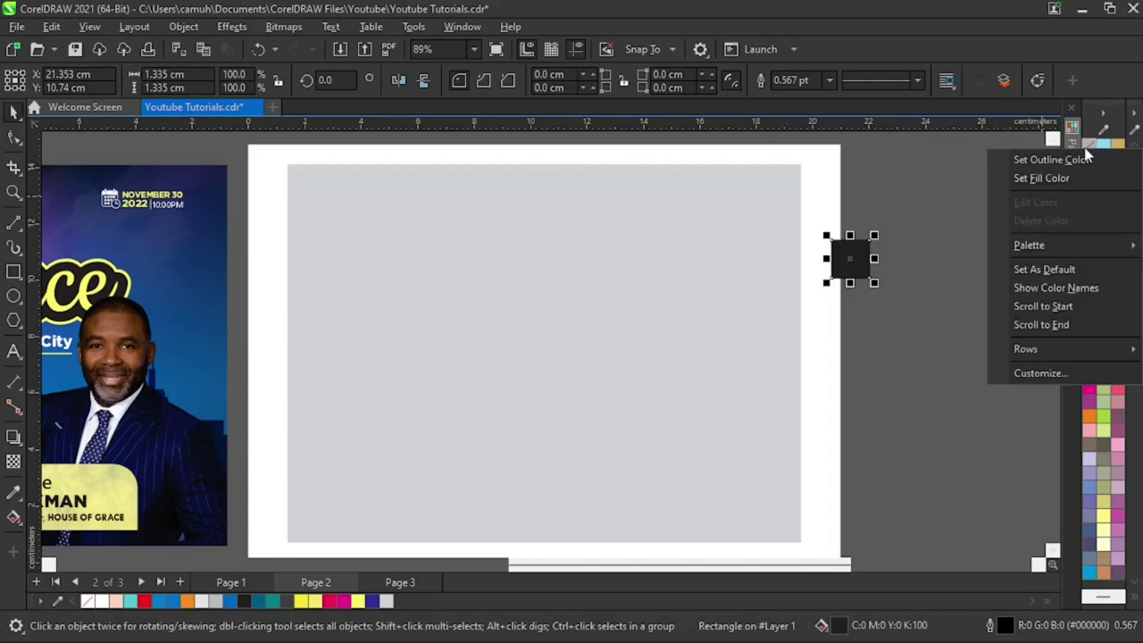
left_click(1085, 159)
Resize the black square to 0.5 × 0.5 cm.
left_click_drag(970, 208, 802, 317)
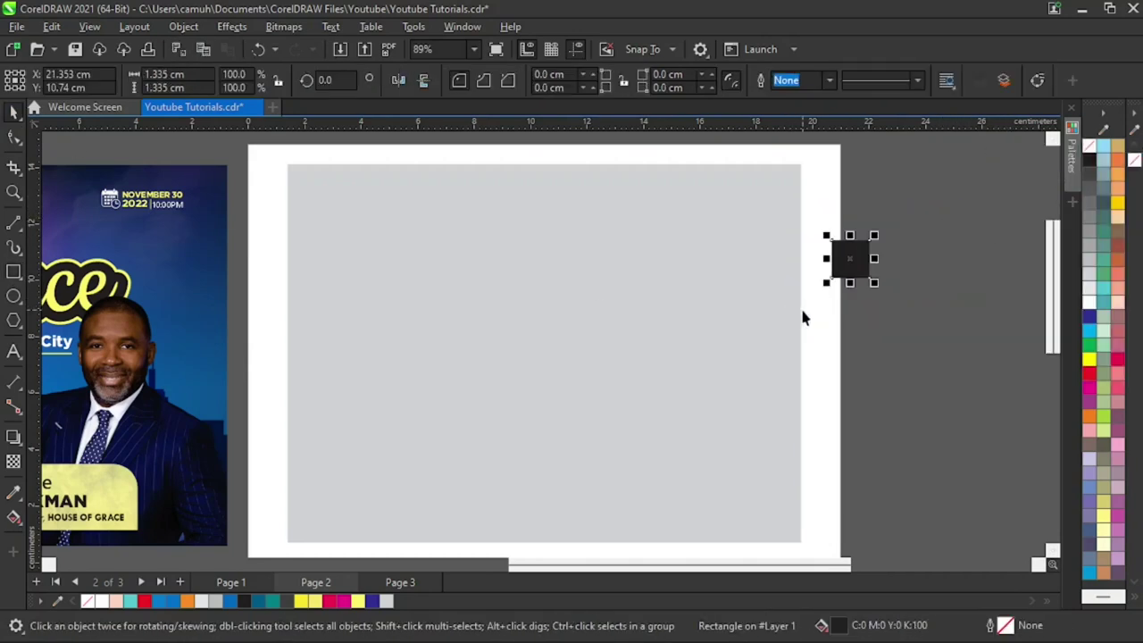
left_click(204, 73)
type("0")
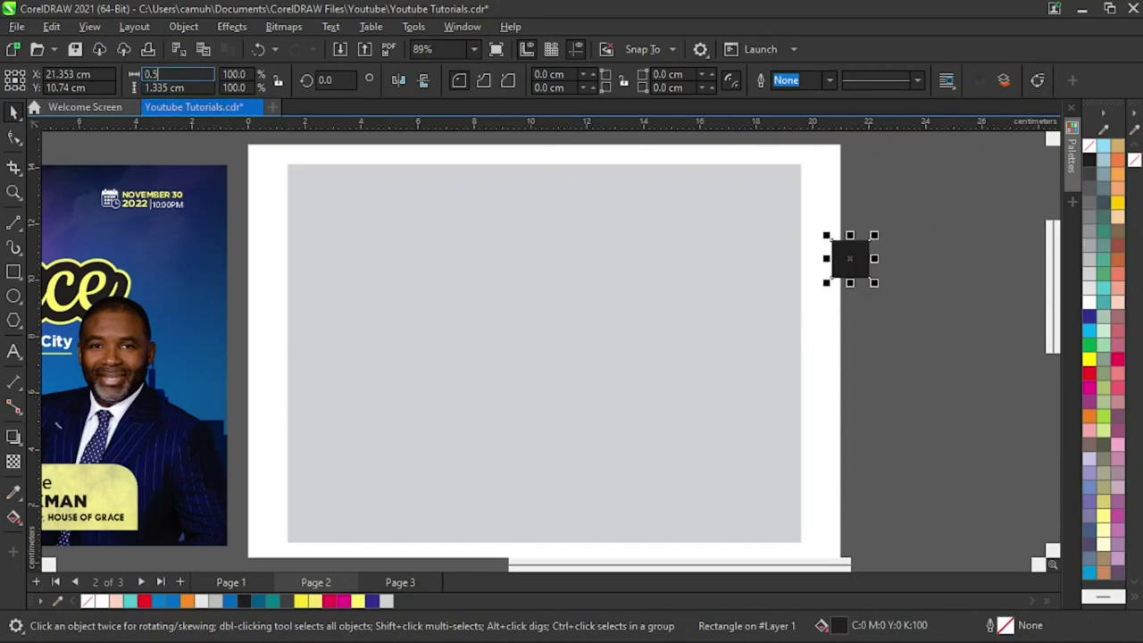
type(".5")
key("Tab")
type("0")
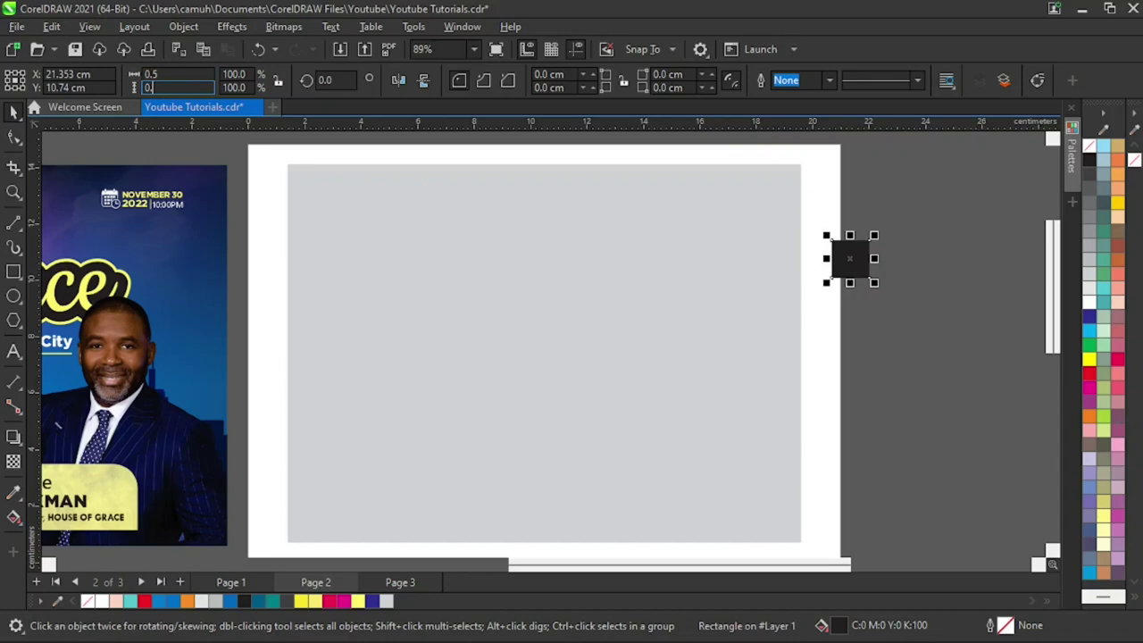
type(".5")
key("Return")
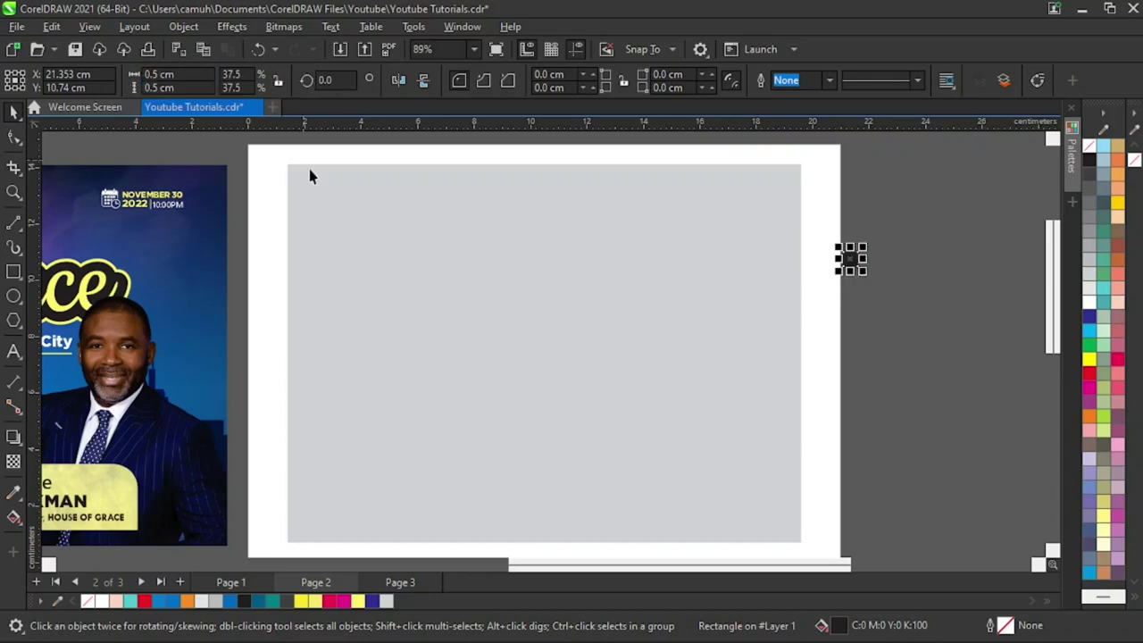
left_click(935, 237)
left_click_drag(942, 217, 797, 311)
Align the square to the grey panel's top-left corner and snap guidelines to its right and bottom edges.
left_click(694, 327, "shift")
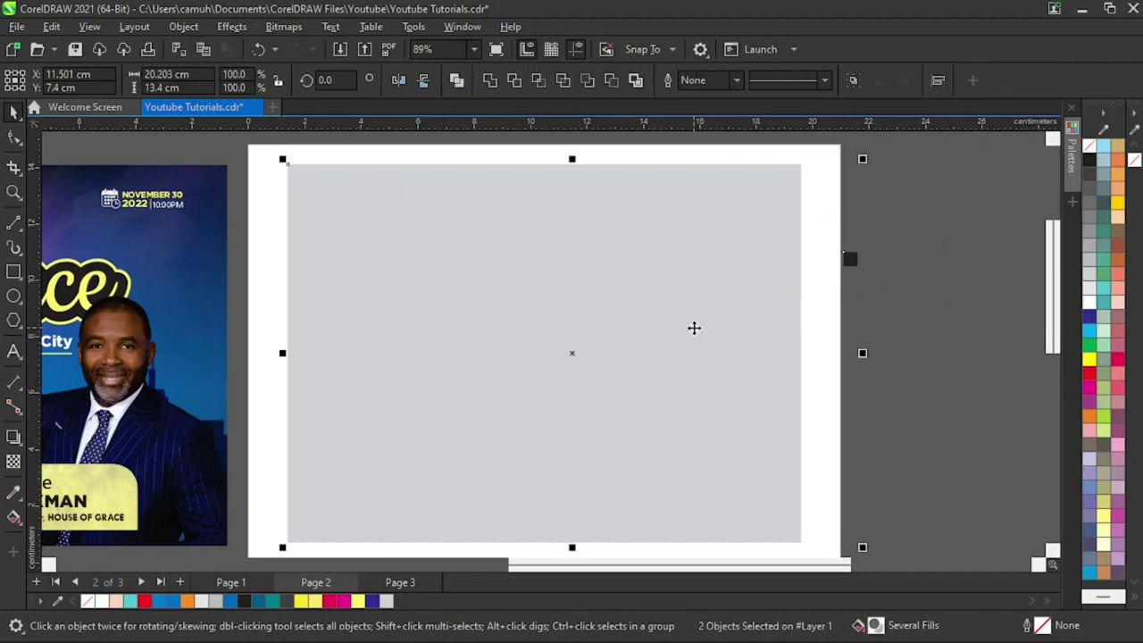
key("l")
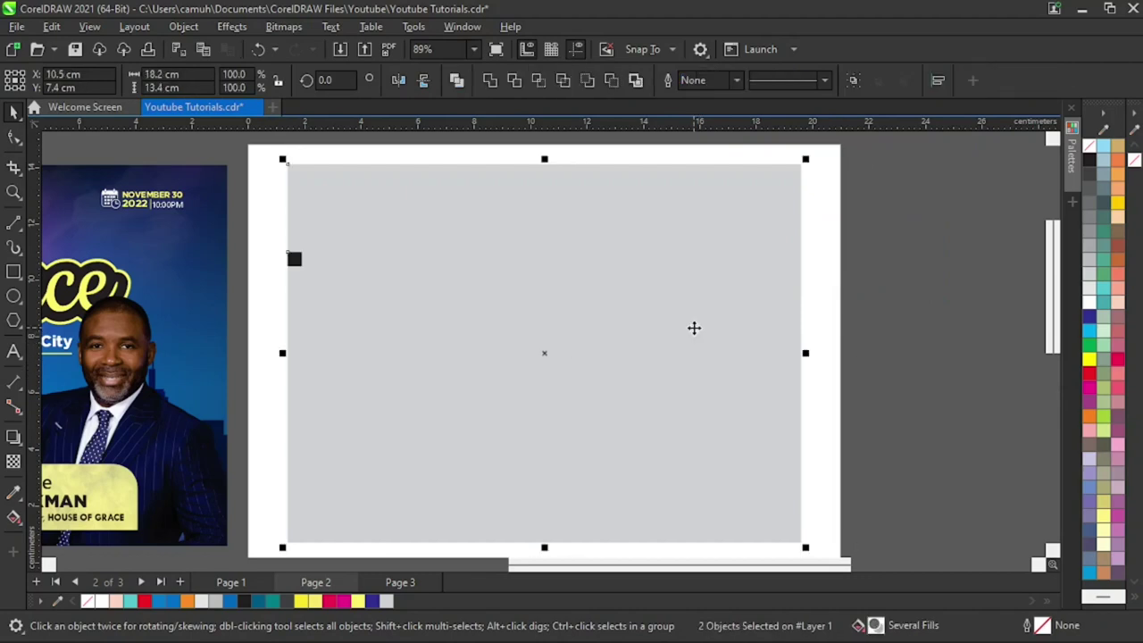
key("t")
key("z")
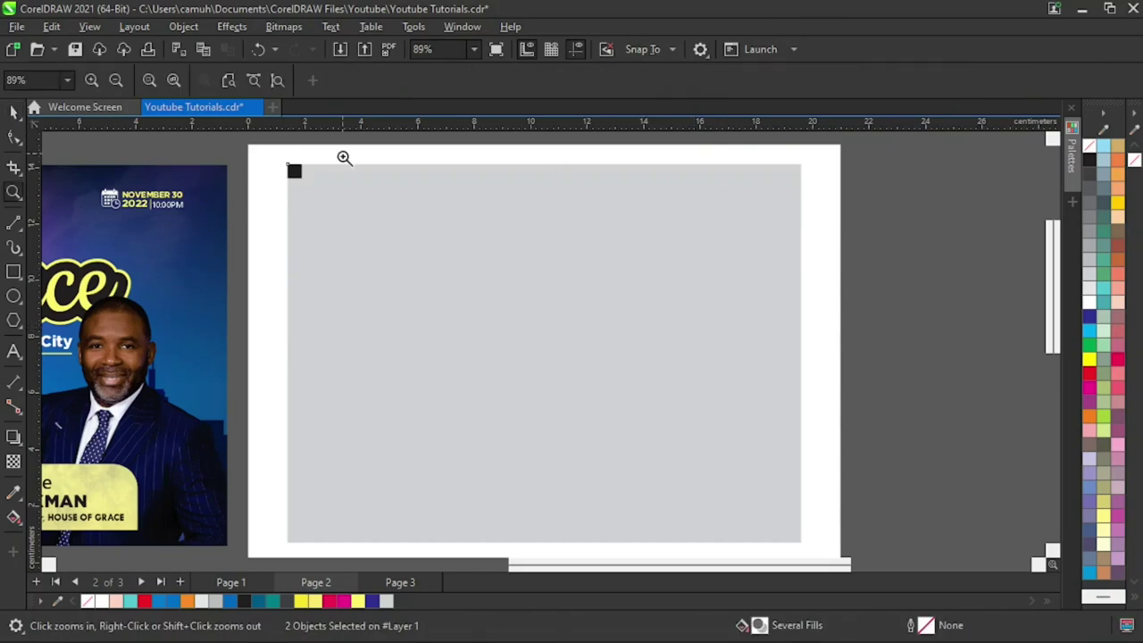
left_click_drag(283, 158, 323, 195)
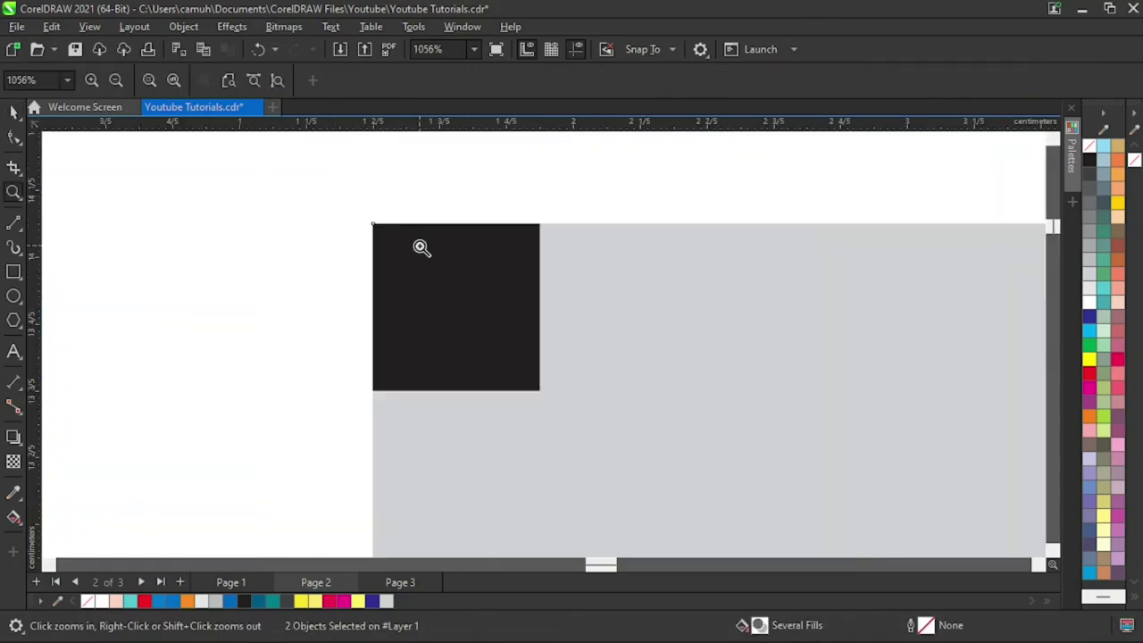
left_click(403, 288)
key("space")
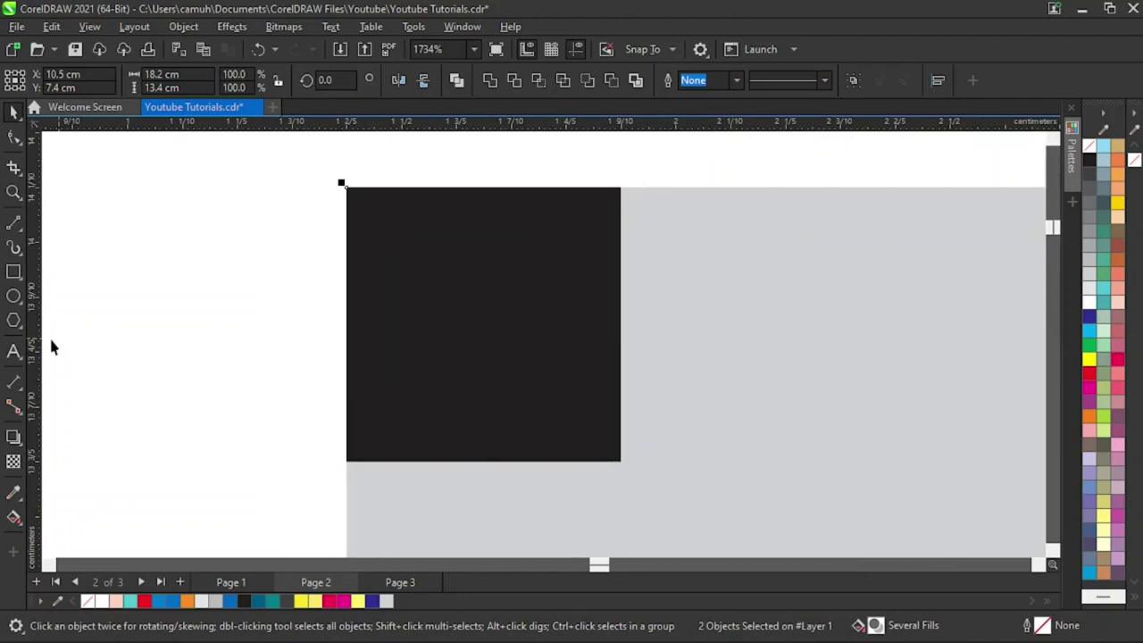
left_click_drag(632, 386, 621, 372)
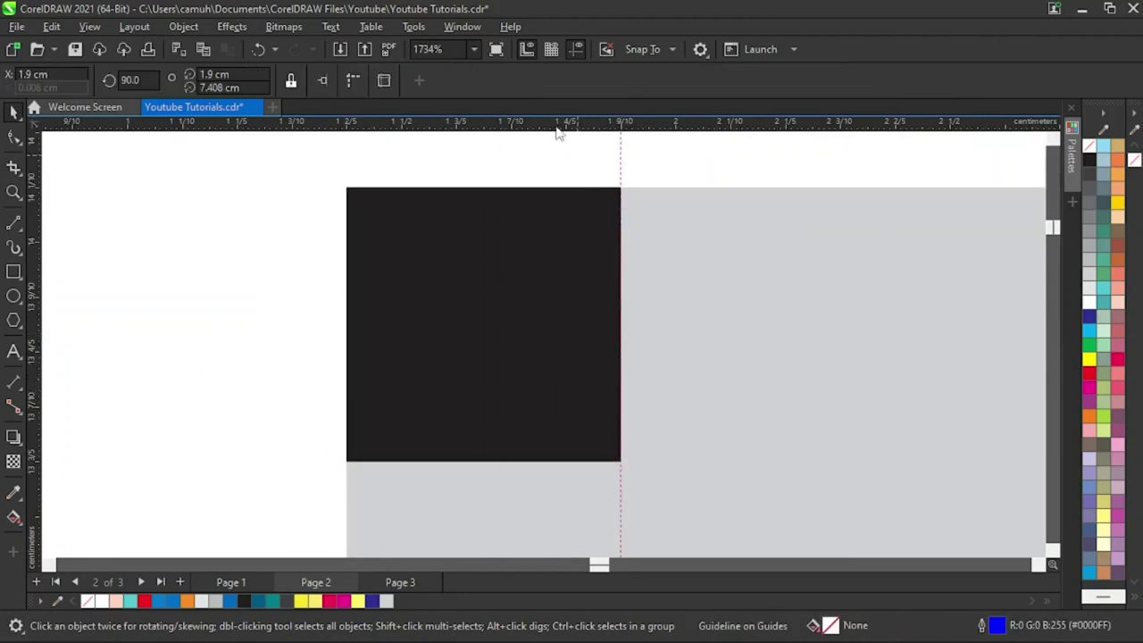
left_click_drag(531, 131, 535, 462)
Zoom back out and select the square together with the grey rectangle.
key("z")
right_click(683, 372)
key("shift+F4")
key("space")
left_click_drag(259, 145, 502, 409)
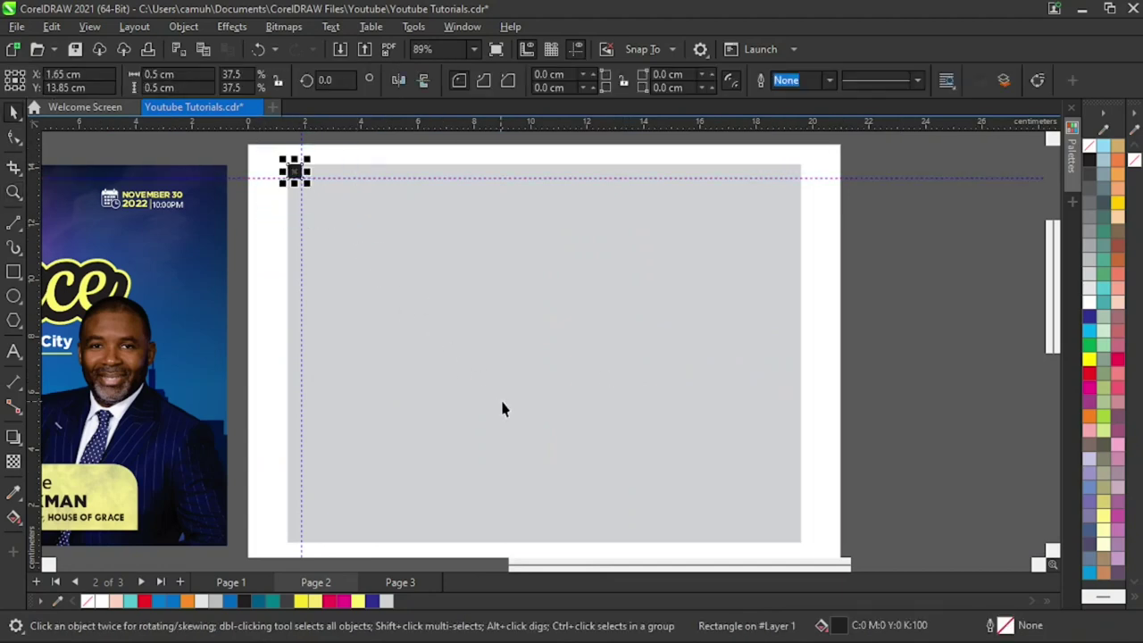
left_click(591, 338, "shift")
Align the square to the panel's bottom-right corner and snap guidelines to its top and left edges.
key("b")
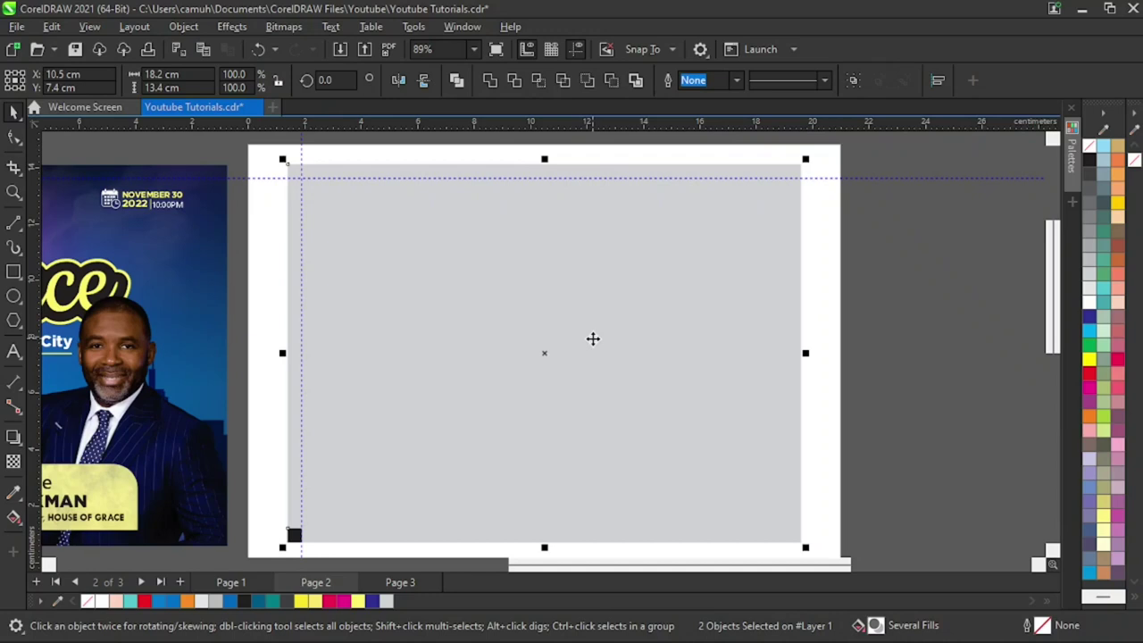
key("r")
key("z")
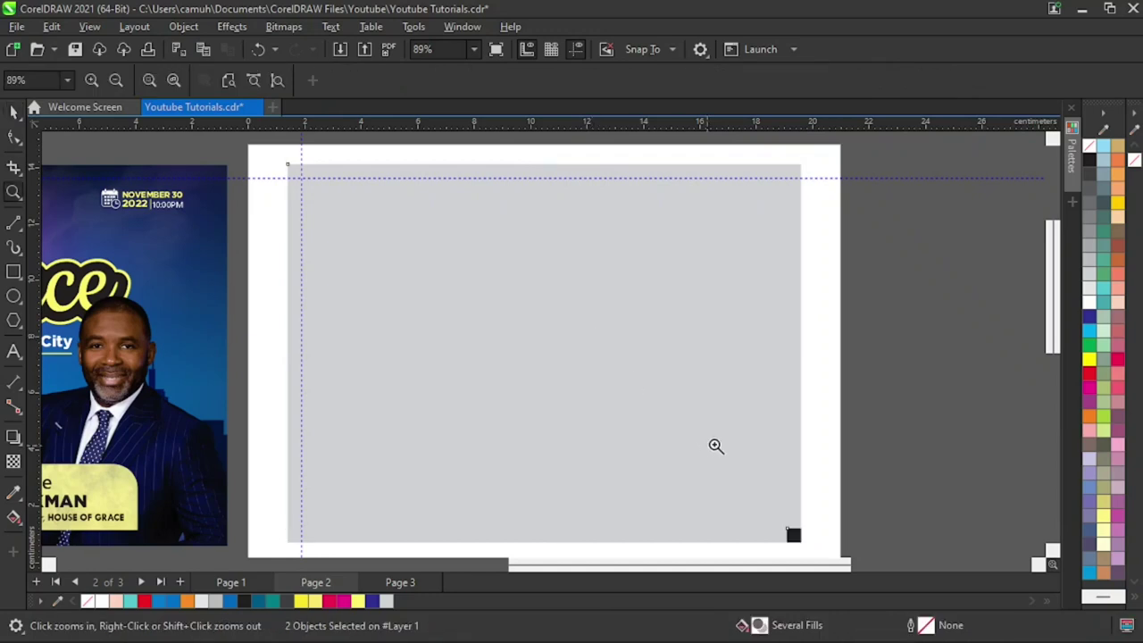
left_click_drag(766, 515, 806, 549)
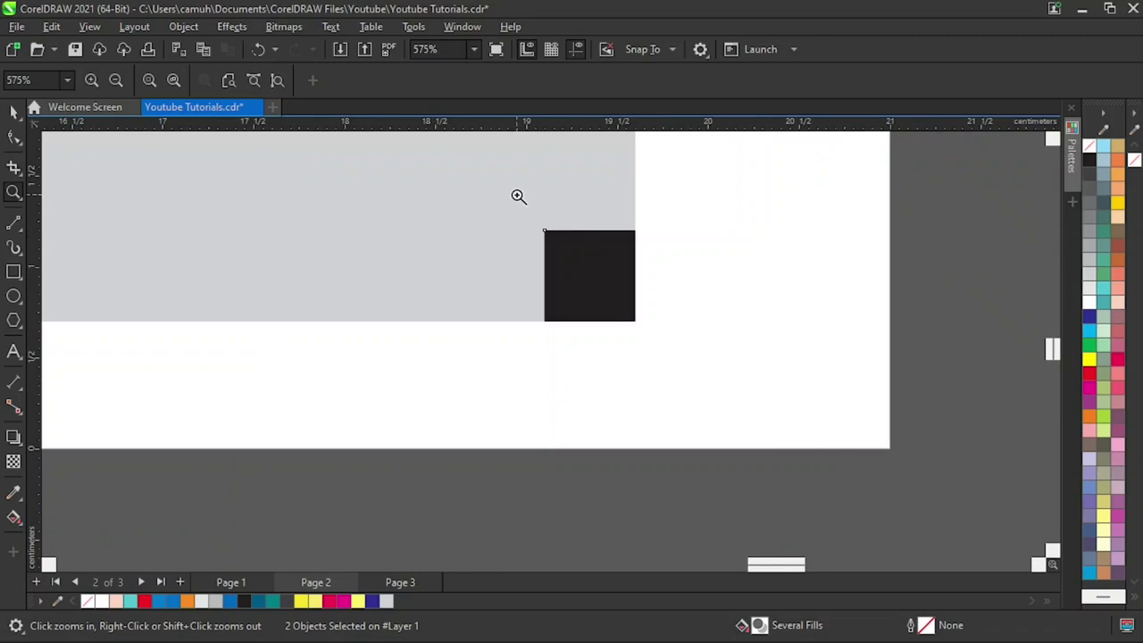
left_click_drag(517, 197, 677, 350)
key("space")
left_click_drag(585, 212, 581, 234)
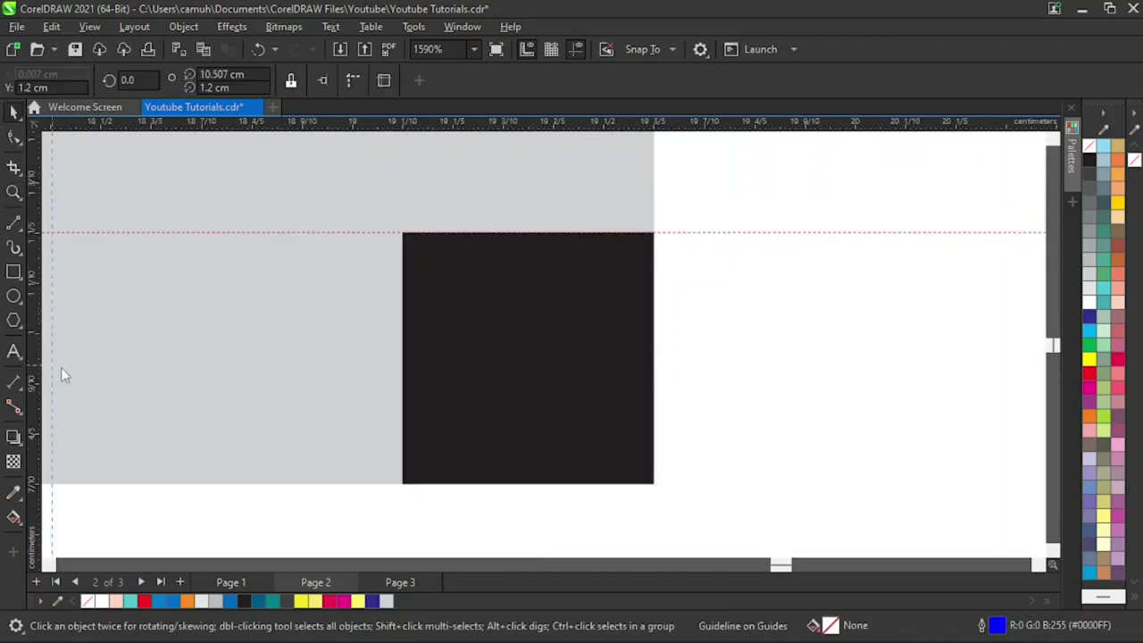
left_click_drag(382, 379, 402, 391)
Delete the helper square and zoom back out.
left_click_drag(731, 193, 322, 515)
key("Delete")
key("z")
scroll(479, 449, "down", 10)
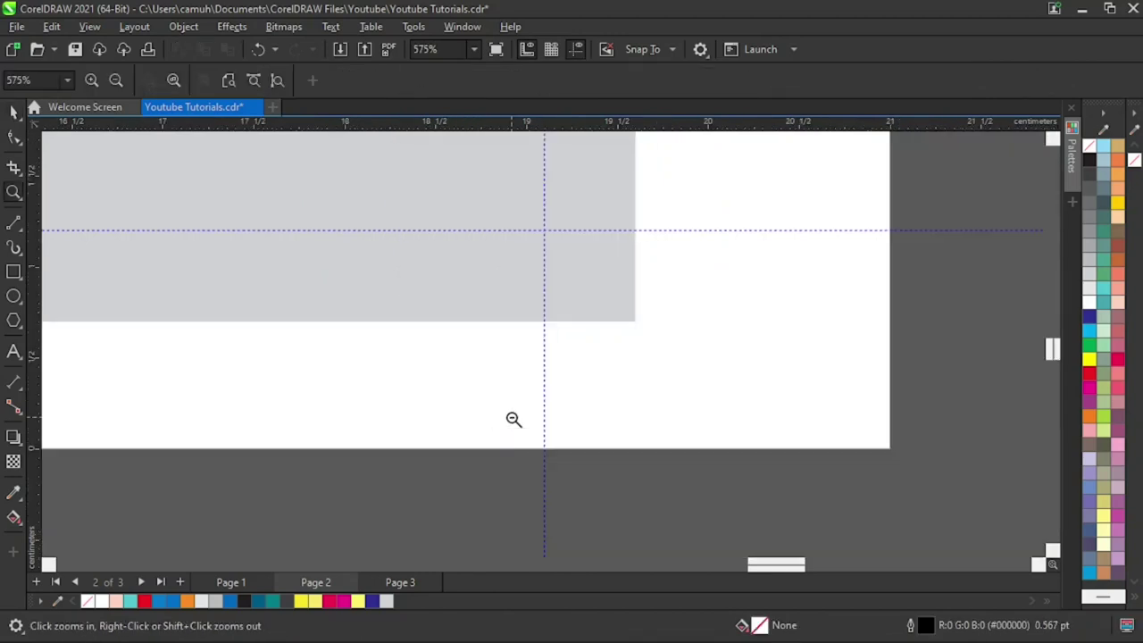
key("space")
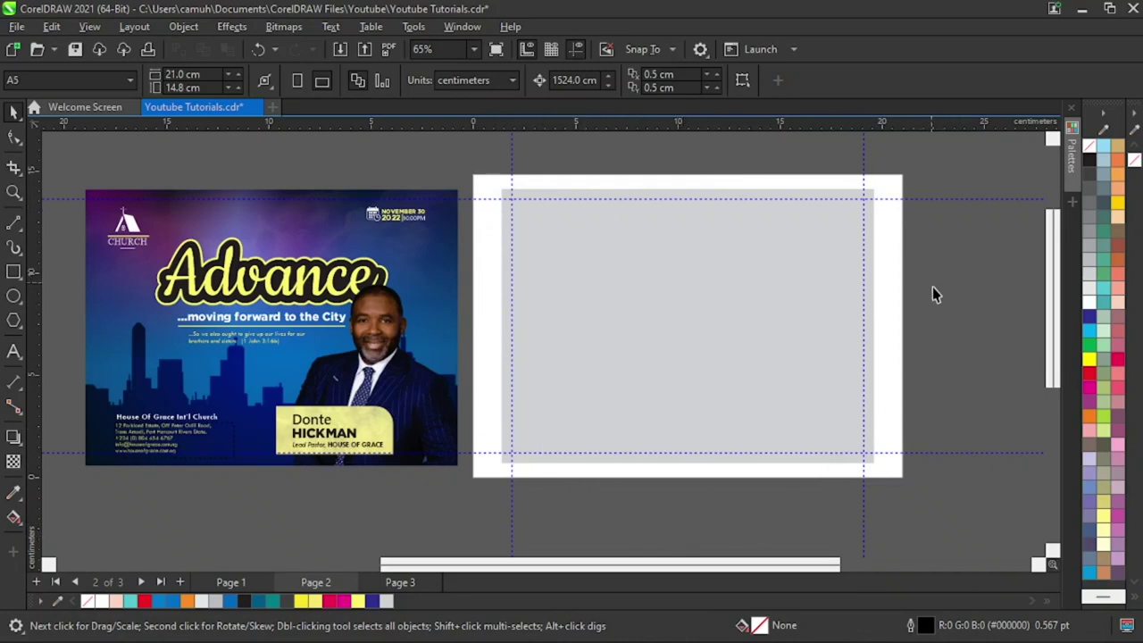
Fill the inset panel with the C100 M63 Y27 K8 dark teal-blue palette swatch.
left_click(753, 332)
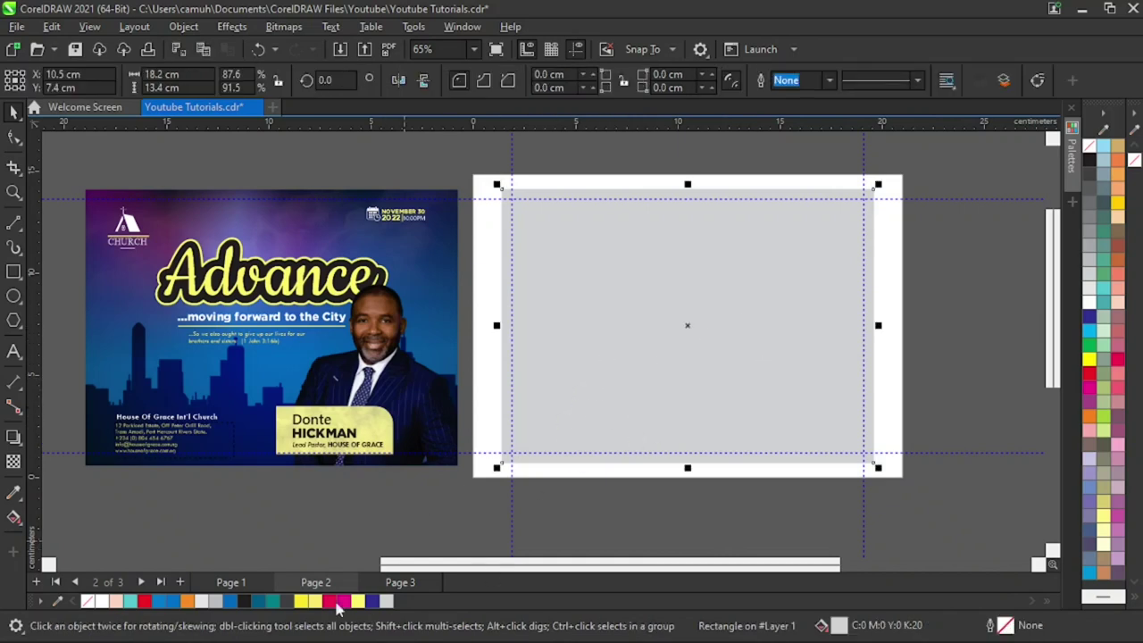
left_click(259, 603)
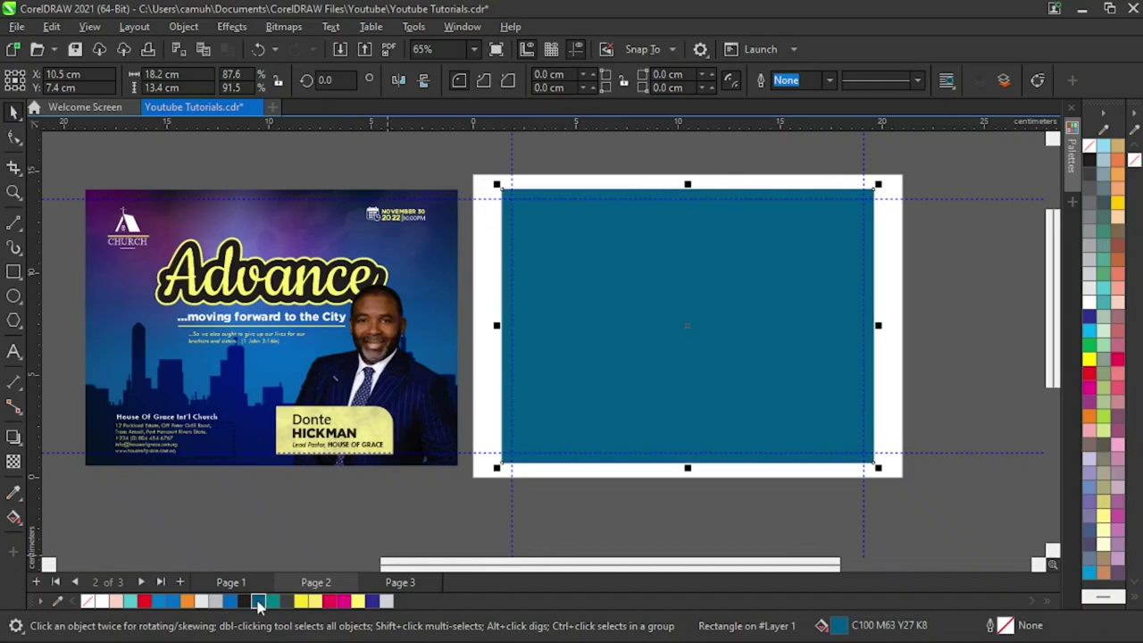
left_click(230, 602)
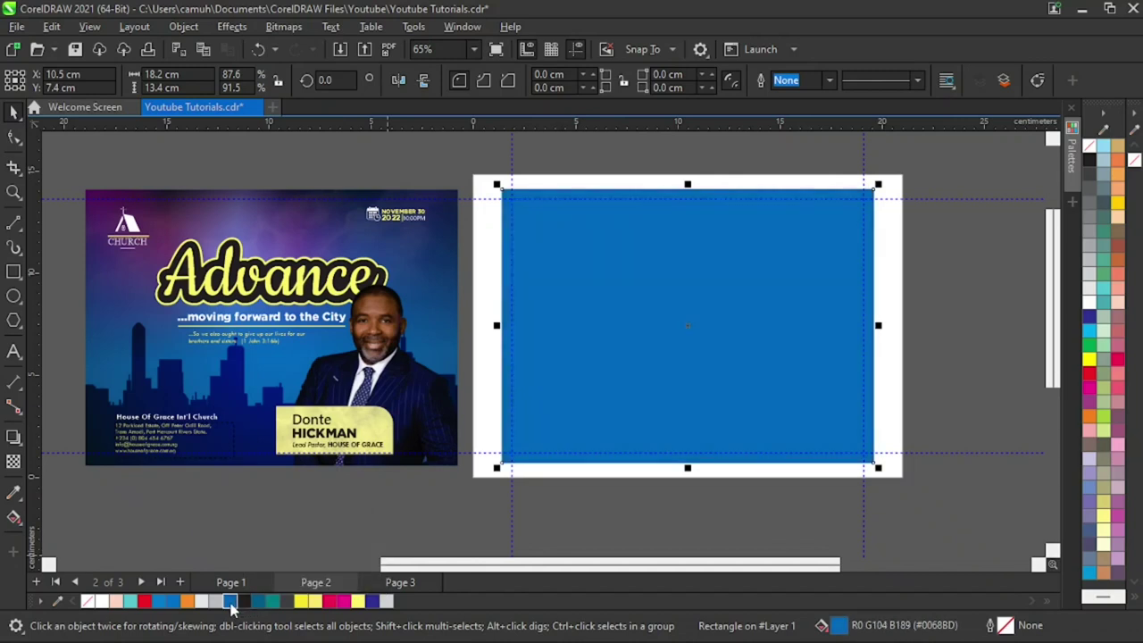
left_click(259, 602)
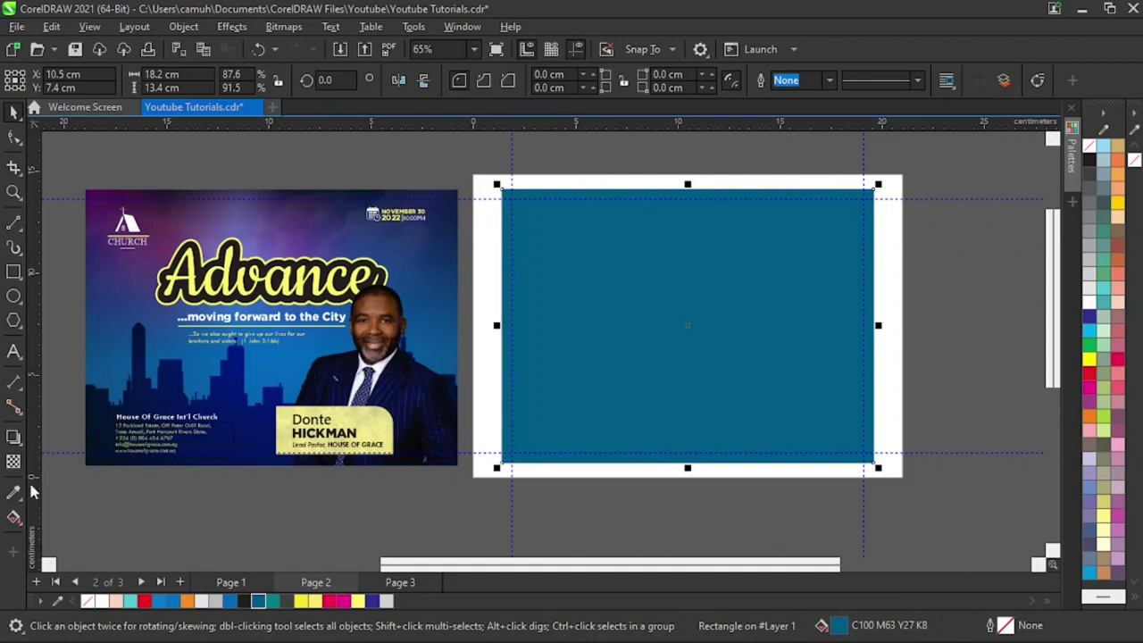
left_click(23, 526)
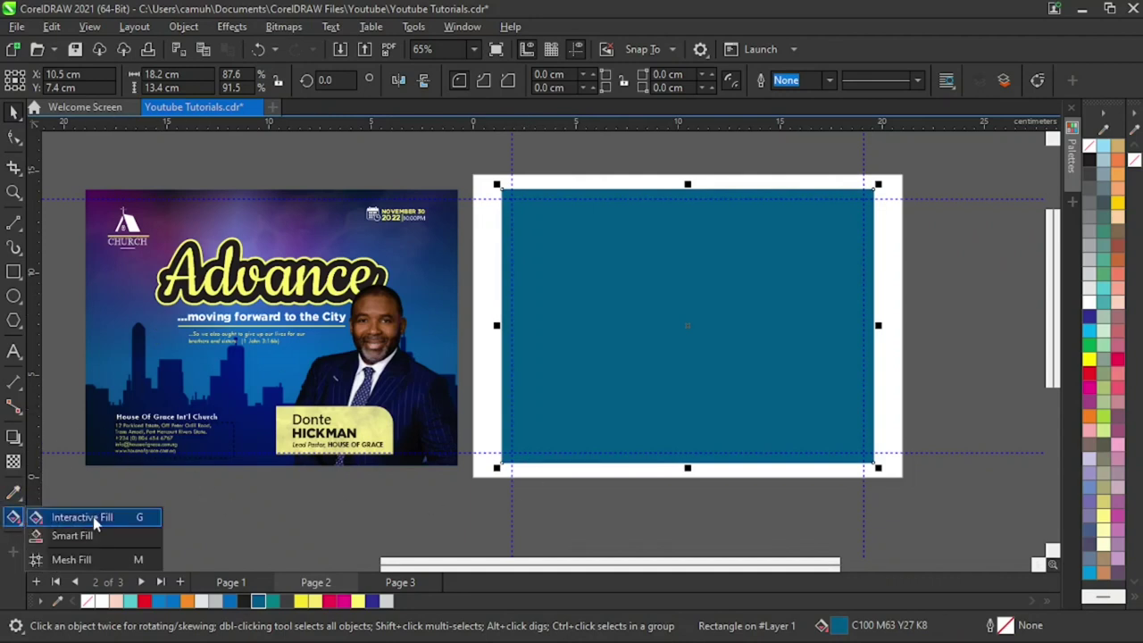
Apply an elliptical fountain fill centred in the panel, blue at the centre and black at the edge.
left_click(95, 518)
left_click_drag(686, 353, 942, 168)
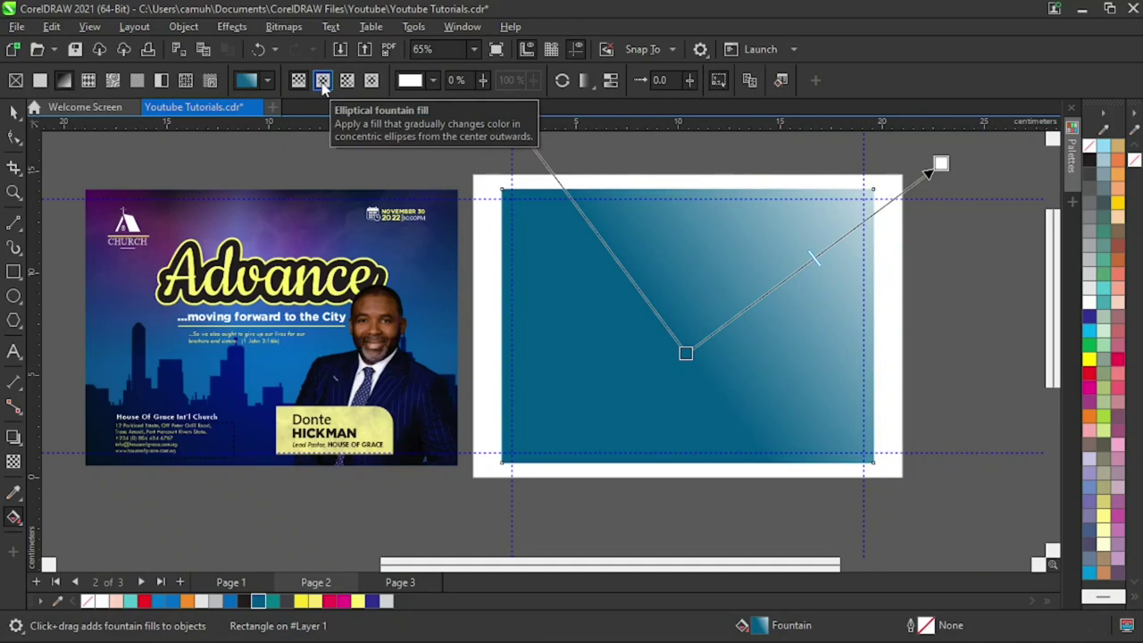
left_click(323, 80)
left_click_drag(814, 257, 696, 331)
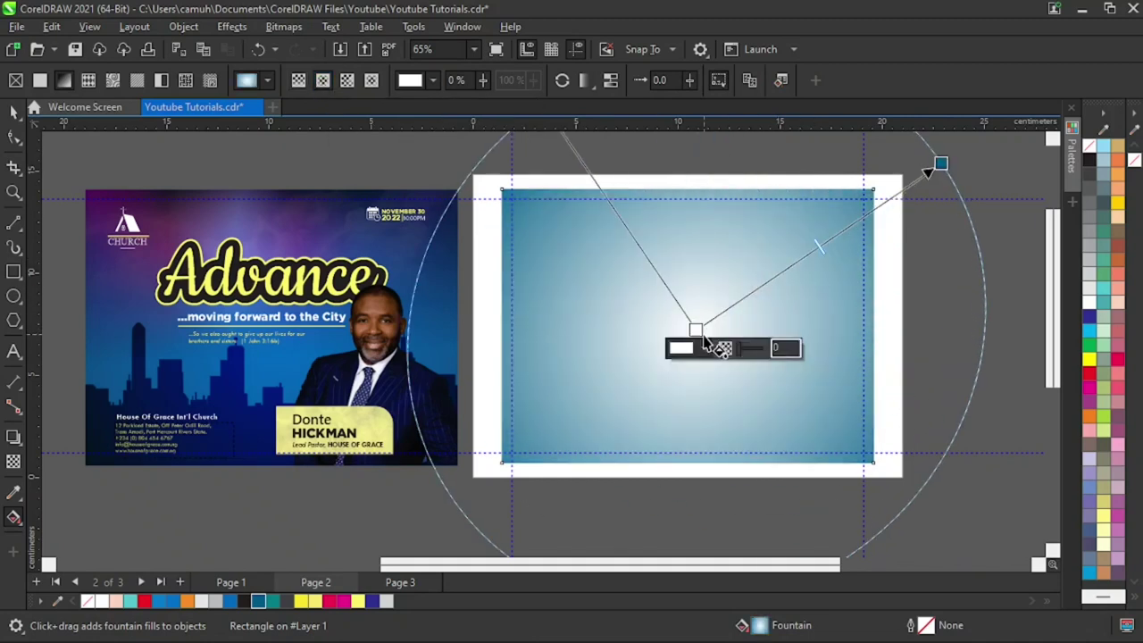
left_click(257, 605)
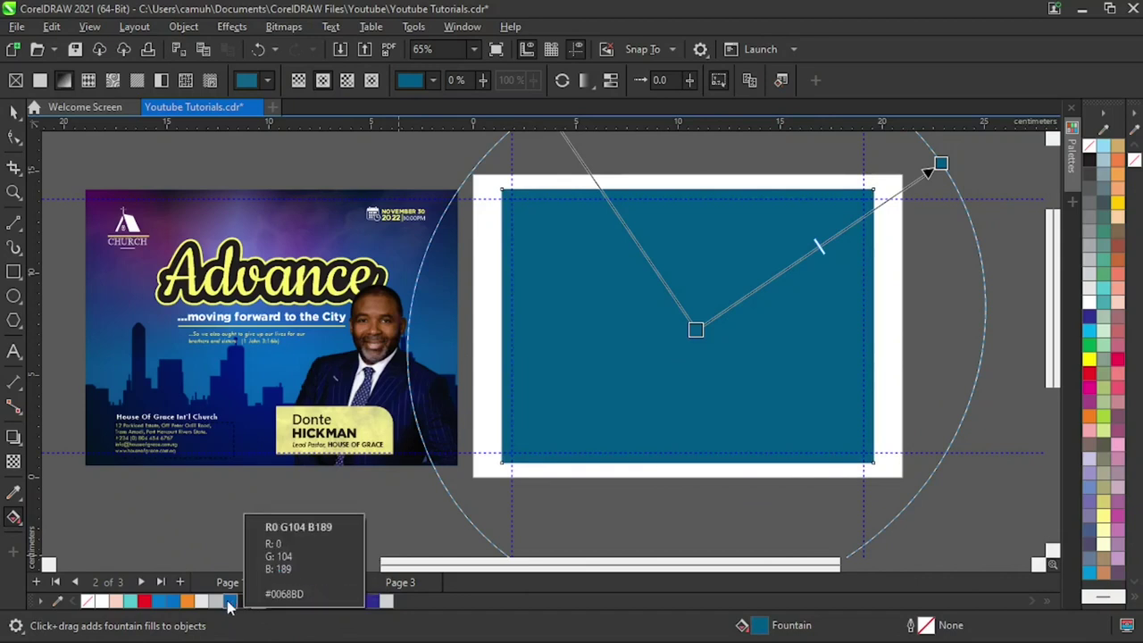
left_click(231, 601)
left_click(940, 165)
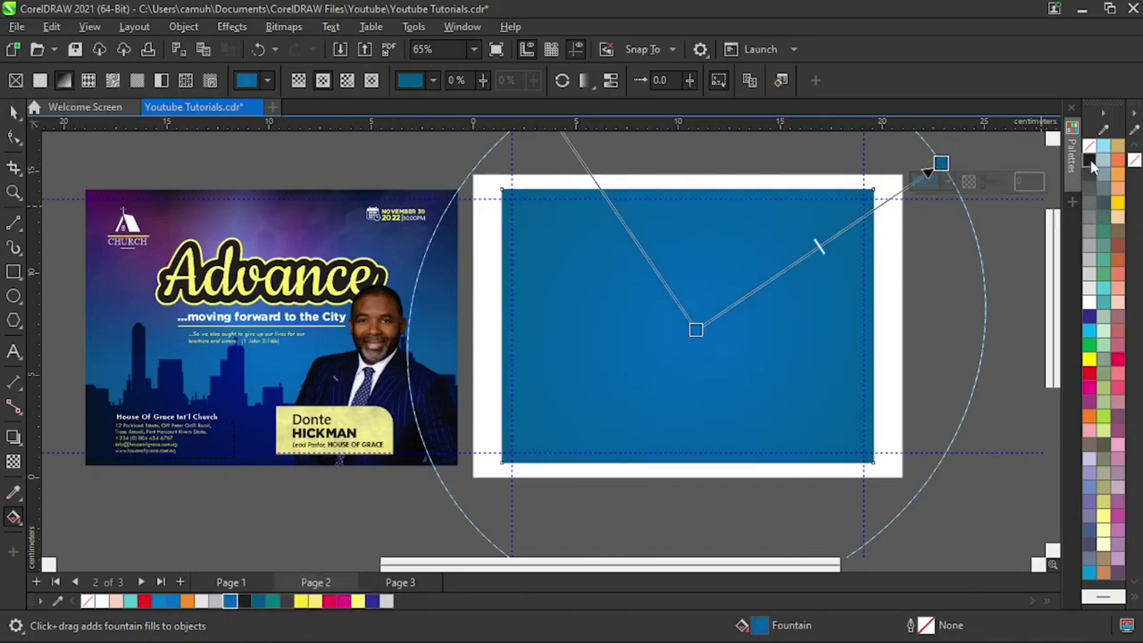
left_click(1094, 166)
Stretch the radial gradient outward so the dark edges fade more softly.
key("z")
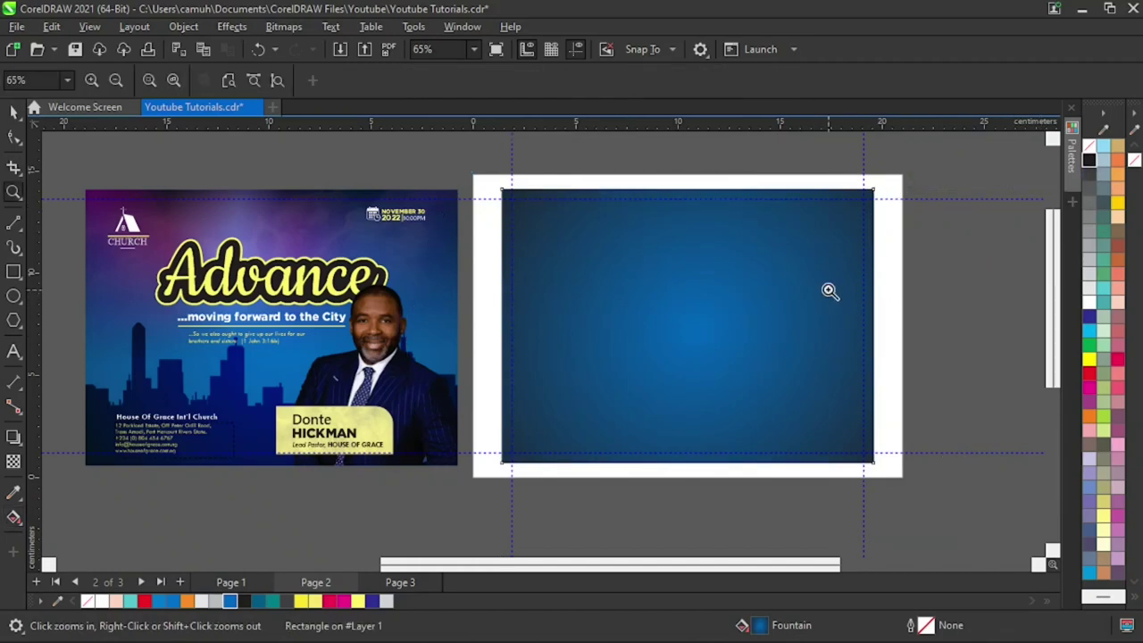
right_click(831, 293)
left_click_drag(346, 178, 970, 408)
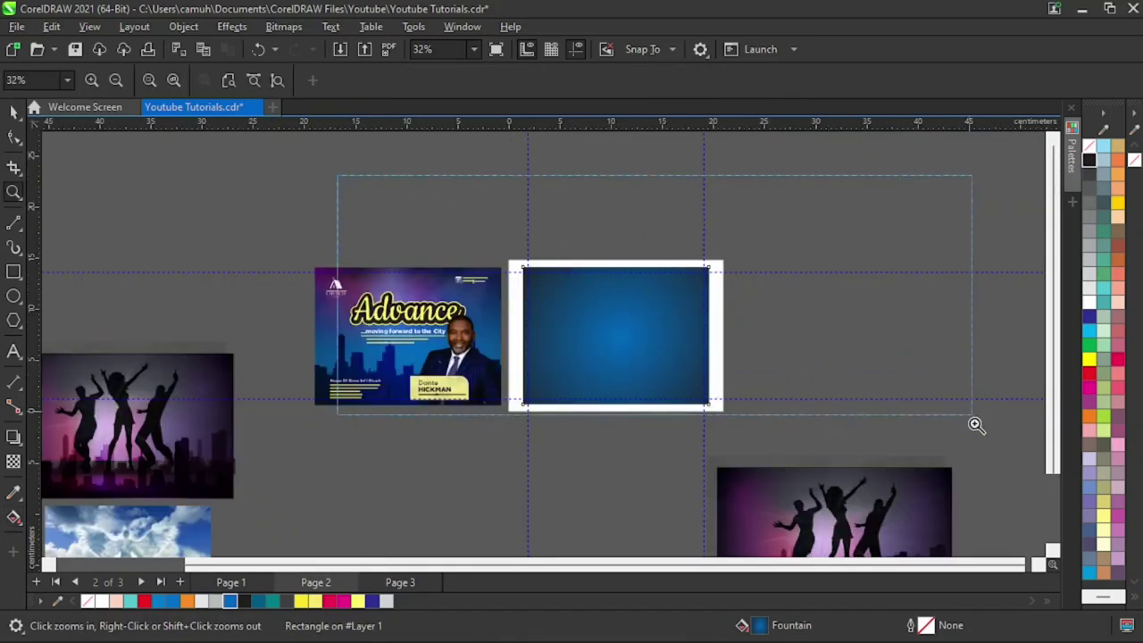
key("space")
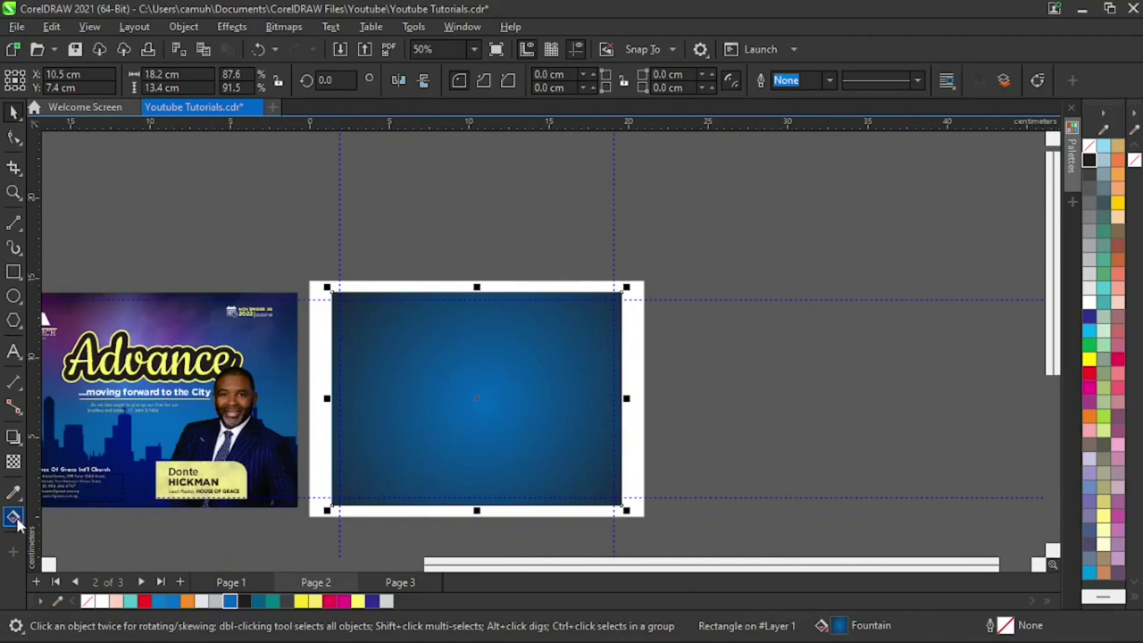
left_click(14, 518)
left_click(65, 519)
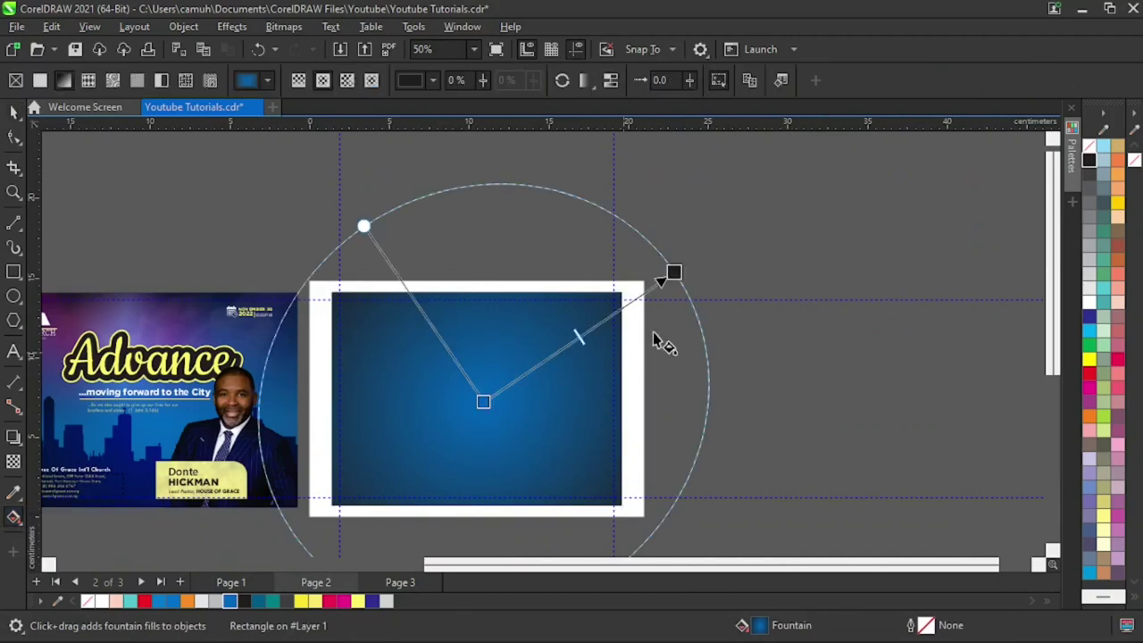
left_click_drag(678, 277, 883, 148)
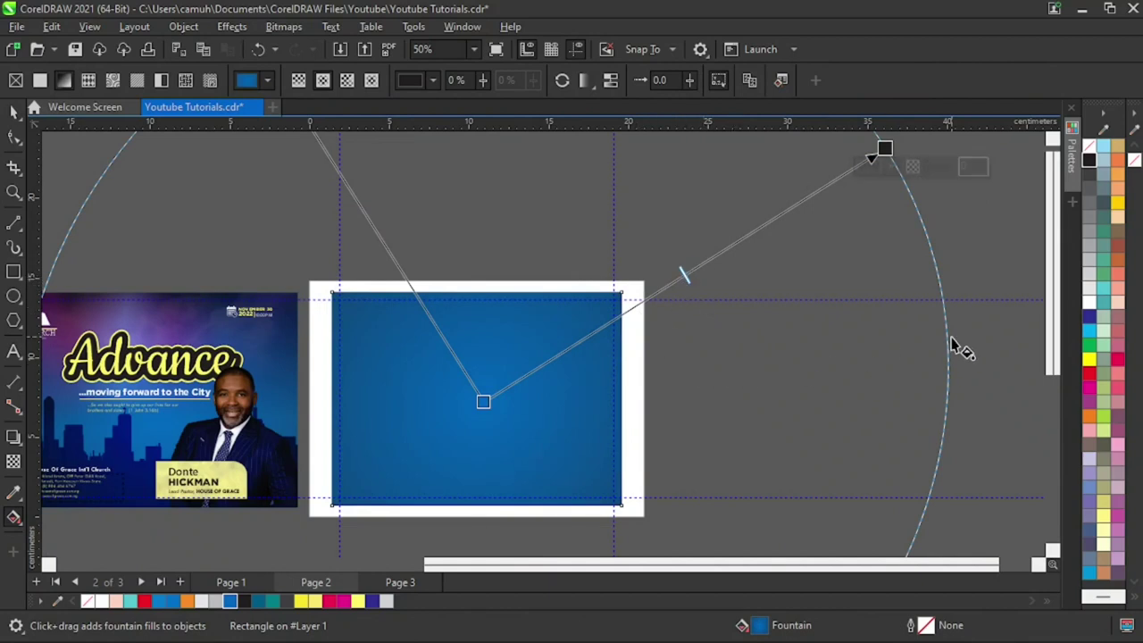
key("space")
key("z")
left_click_drag(297, 242, 704, 550)
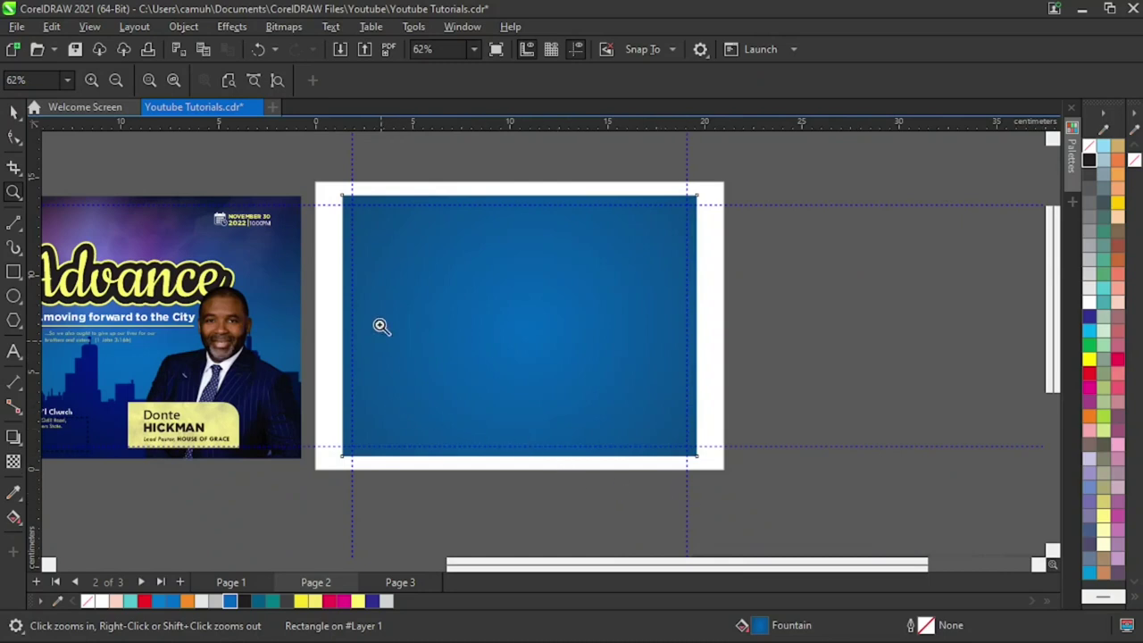
Drag the angel-in-clouds photo from the surrounding images to sit beside the blue page.
left_click_drag(323, 183, 410, 276)
right_click(731, 431)
left_click_drag(354, 198, 666, 458)
right_click(688, 416)
right_click(684, 434)
right_click(540, 397)
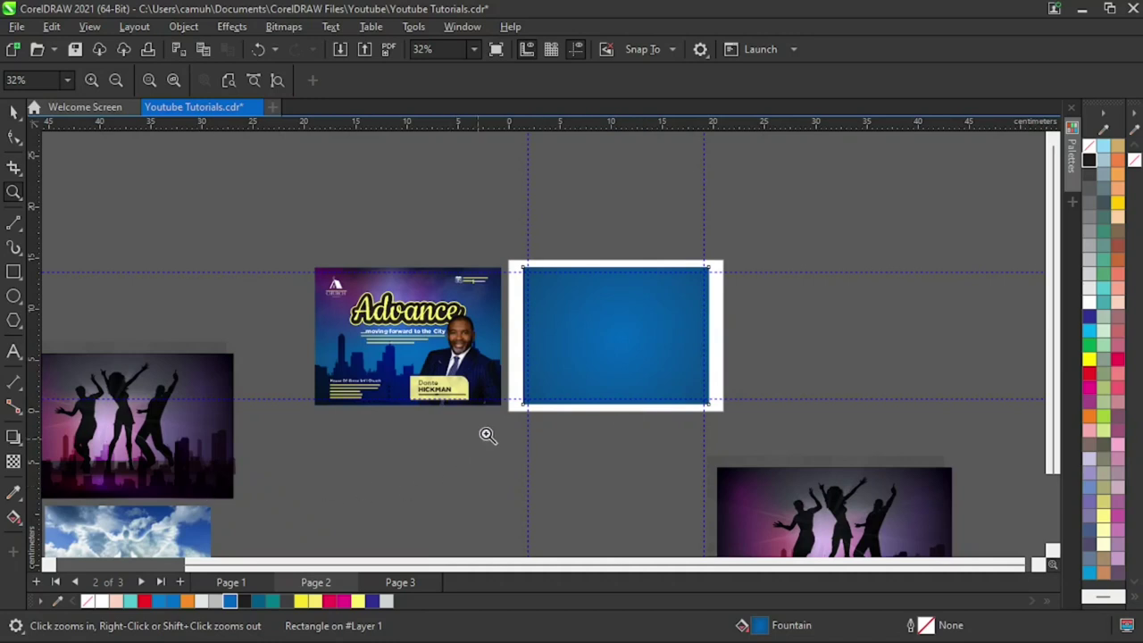
right_click(506, 407)
key("space")
left_click_drag(324, 459, 663, 345)
key("space")
Nudge the angel photo into position and enlarge it to 117.1%.
left_click_drag(493, 298, 818, 428)
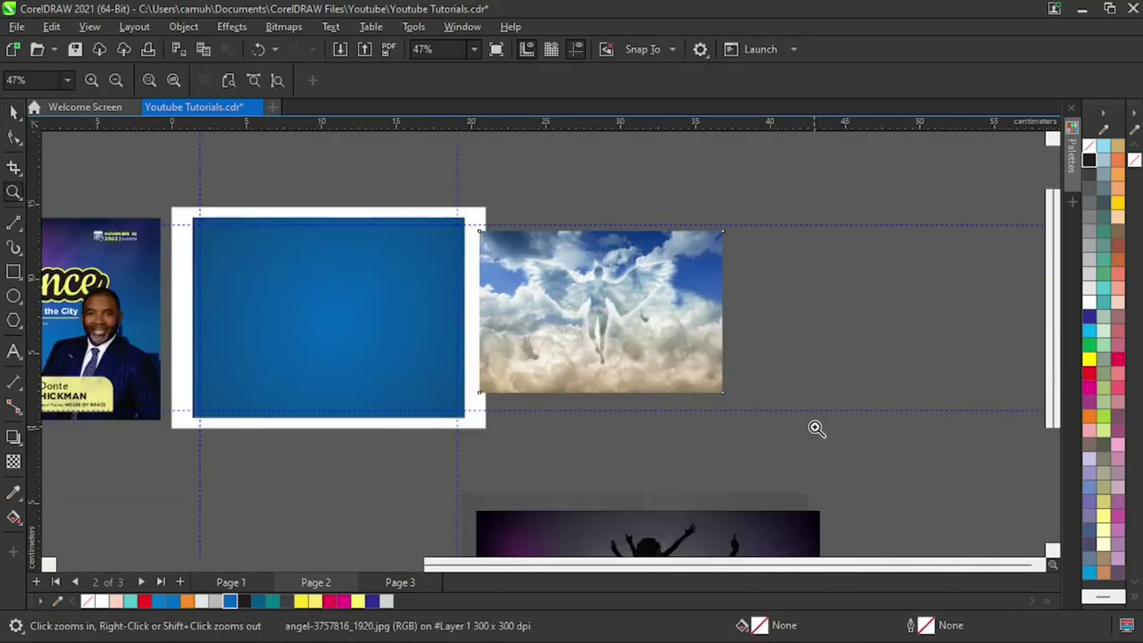
key("space")
left_click_drag(666, 327, 708, 309)
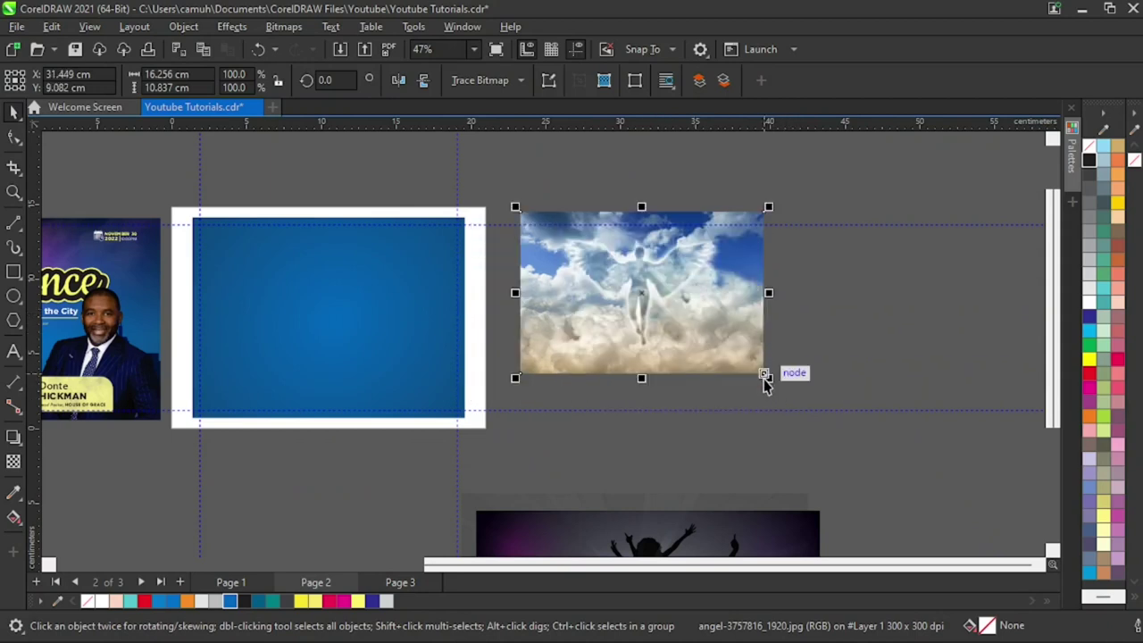
mouse_move(770, 378)
left_mouse_down()
mouse_move(791, 401)
mouse_move(785, 389)
left_mouse_up()
left_click_drag(702, 269, 714, 294)
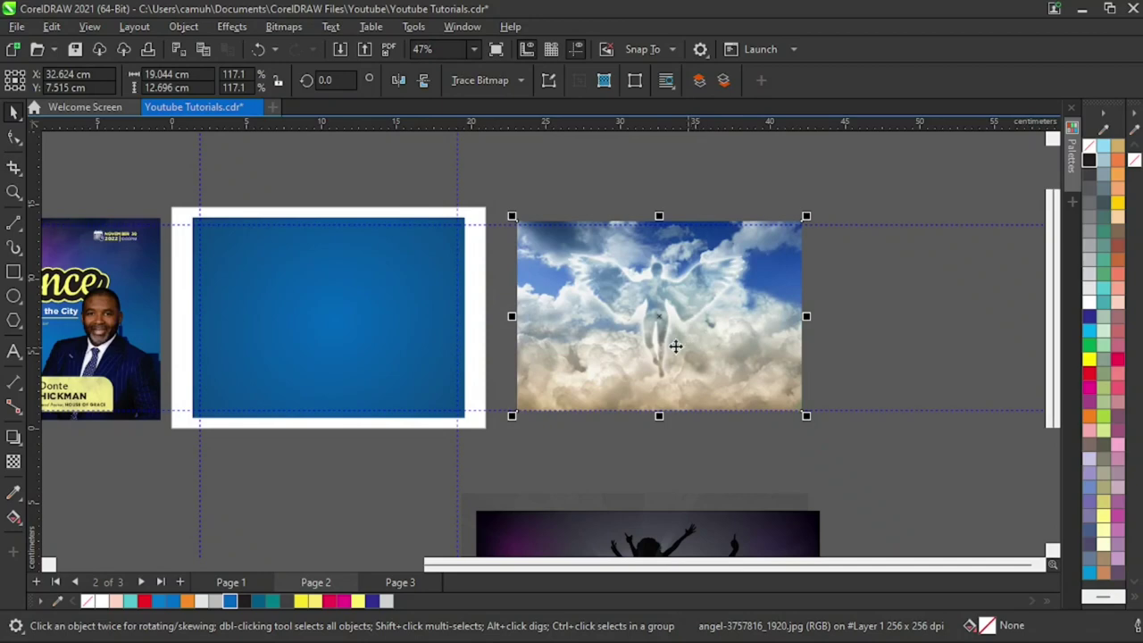
Enlarge the angel photo further to 135.9% (22.091 × 14.727 cm) and shift it slightly down-right.
key("z")
scroll(597, 349, "down", 3)
left_click_drag(396, 249, 807, 451)
left_click(893, 323)
left_click(834, 326)
left_click_drag(853, 253, 886, 226)
left_click_drag(804, 309, 768, 321)
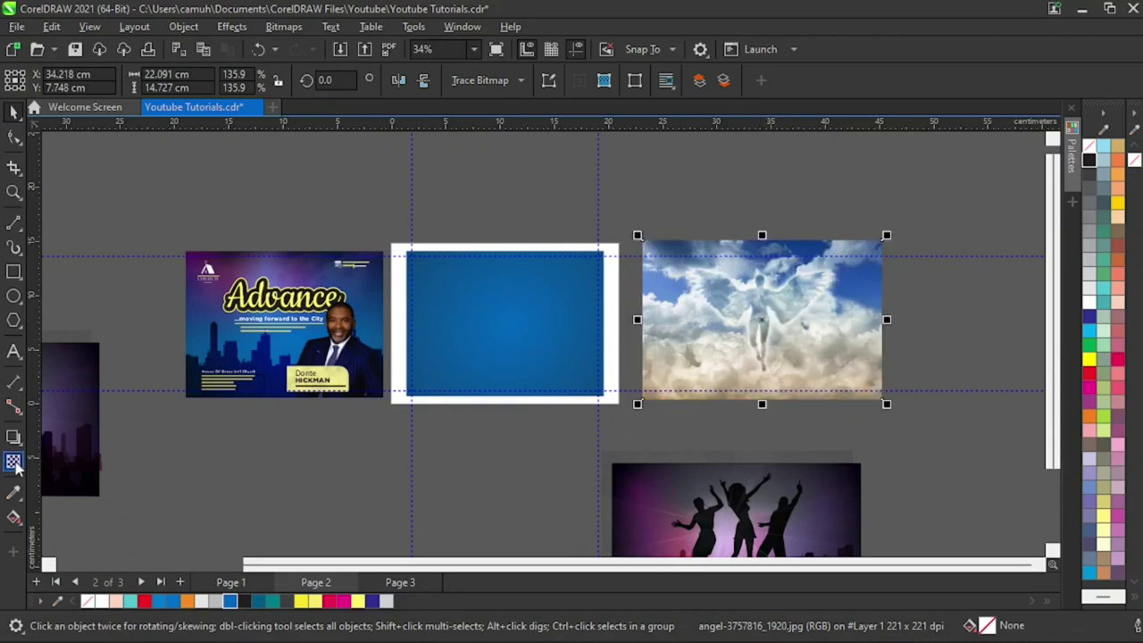
Give the angel photo a uniform transparency of 90 with the Transparency tool.
left_click(13, 461)
left_click(746, 416)
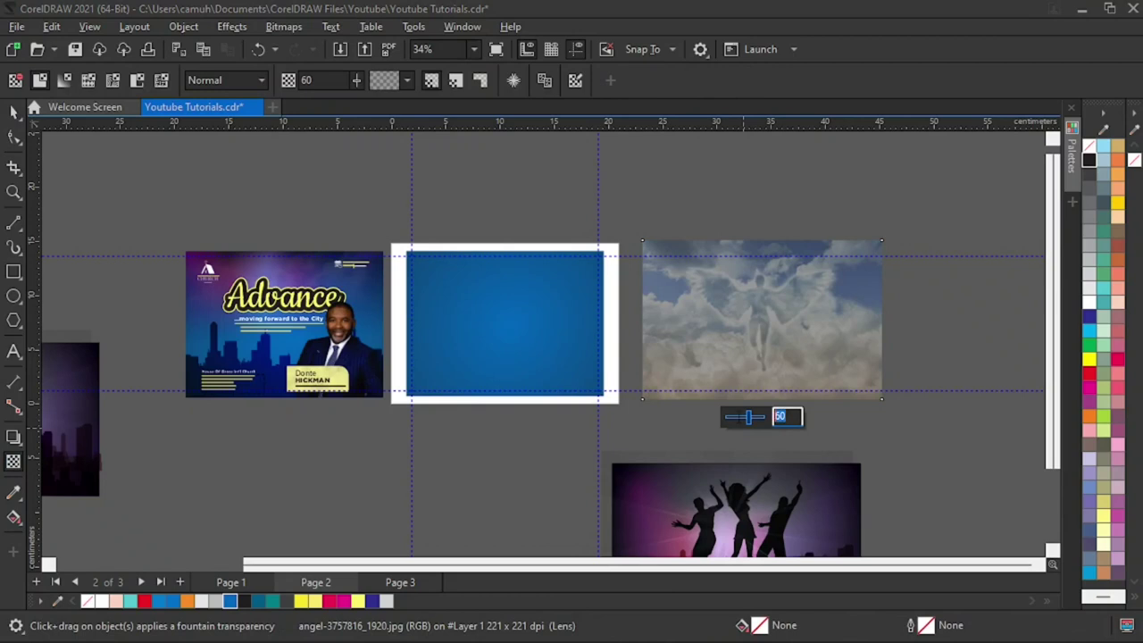
type("90")
key("Return")
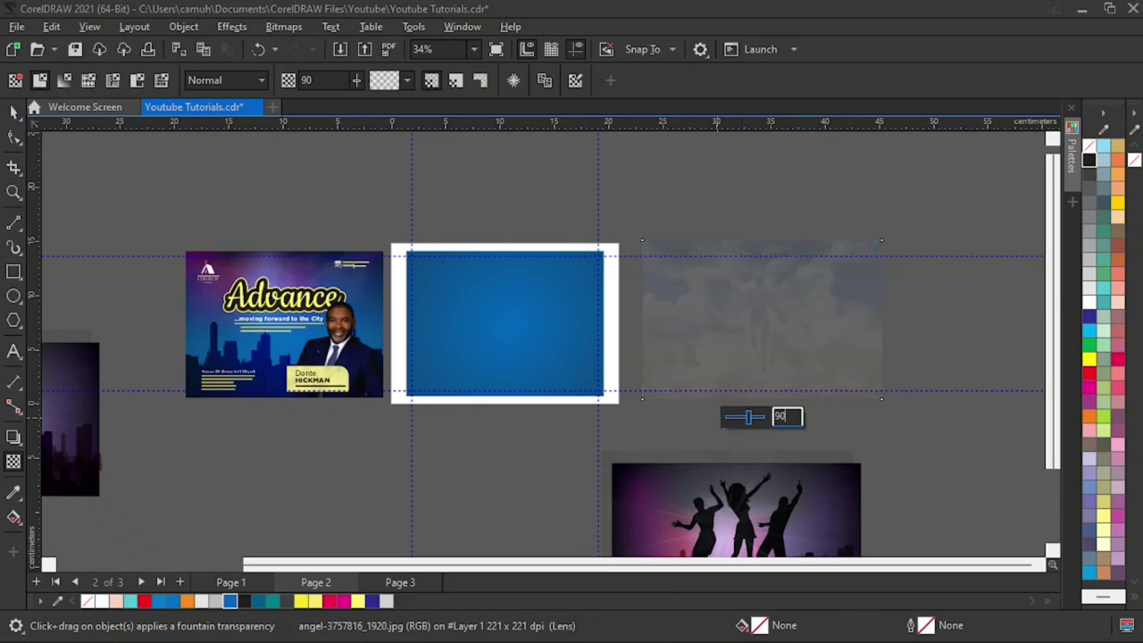
left_click(13, 111)
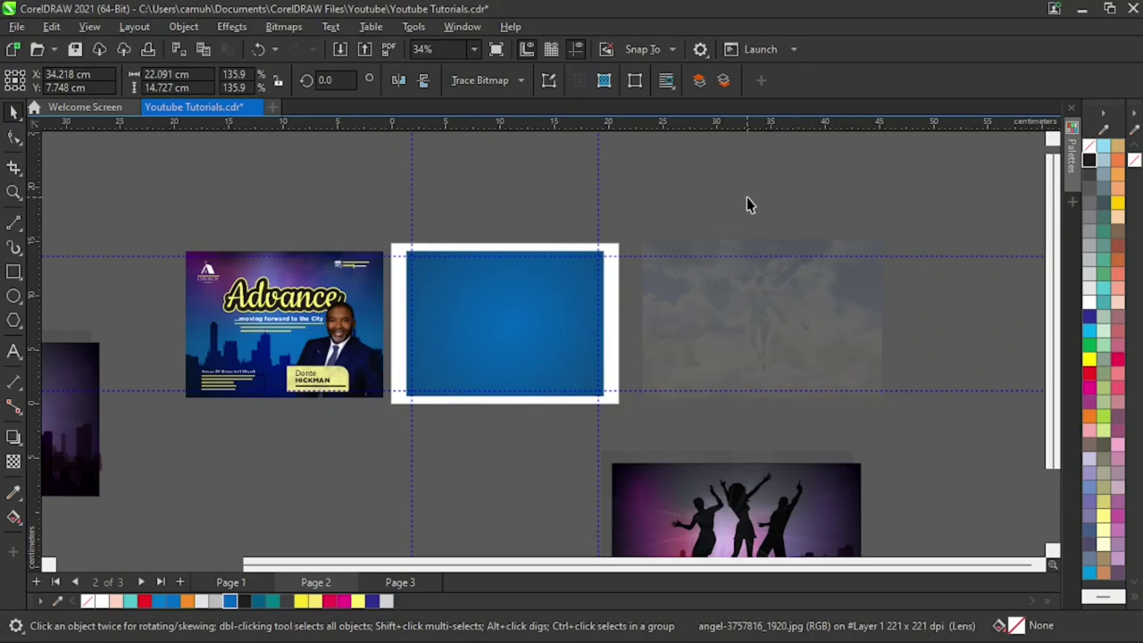
Place the angel photo inside the blue rectangle with PowerClip > Place Inside Frame.
left_click(183, 26)
mouse_move(295, 70)
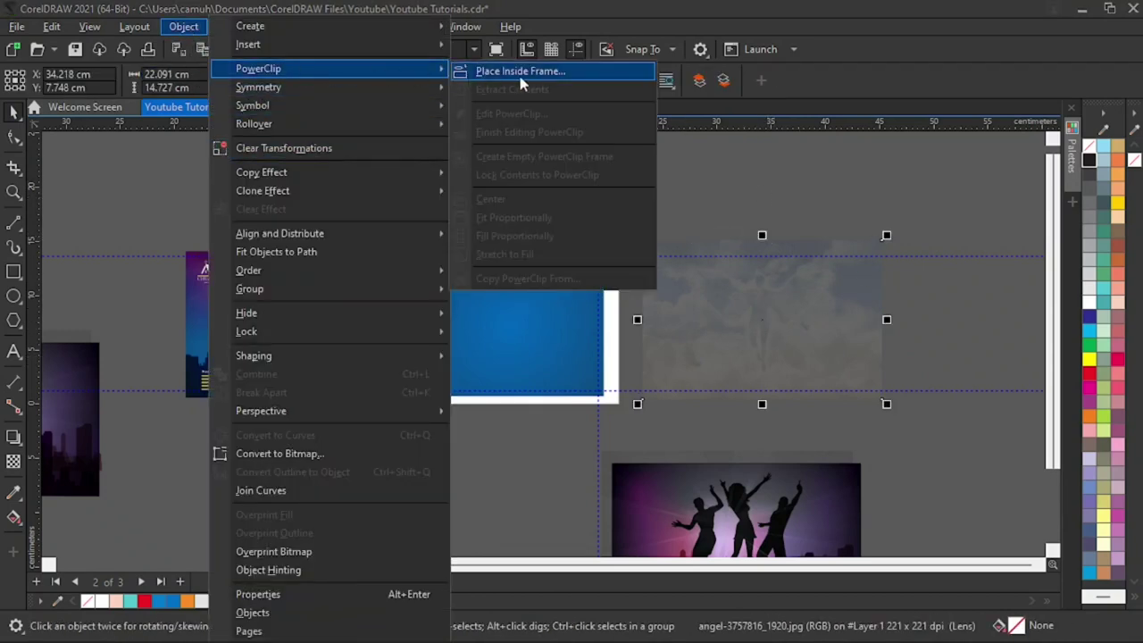
left_click(520, 70)
left_click(555, 340)
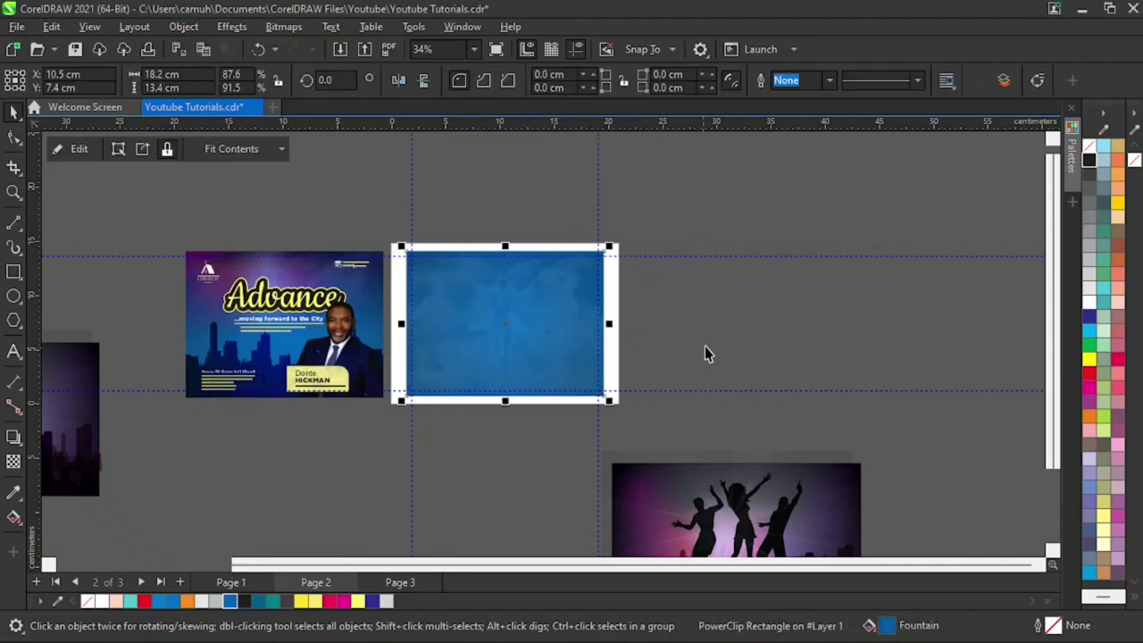
Edit the panel's PowerClip contents to move the angel photo slightly upward, then finish.
left_click(781, 313)
left_click(513, 327)
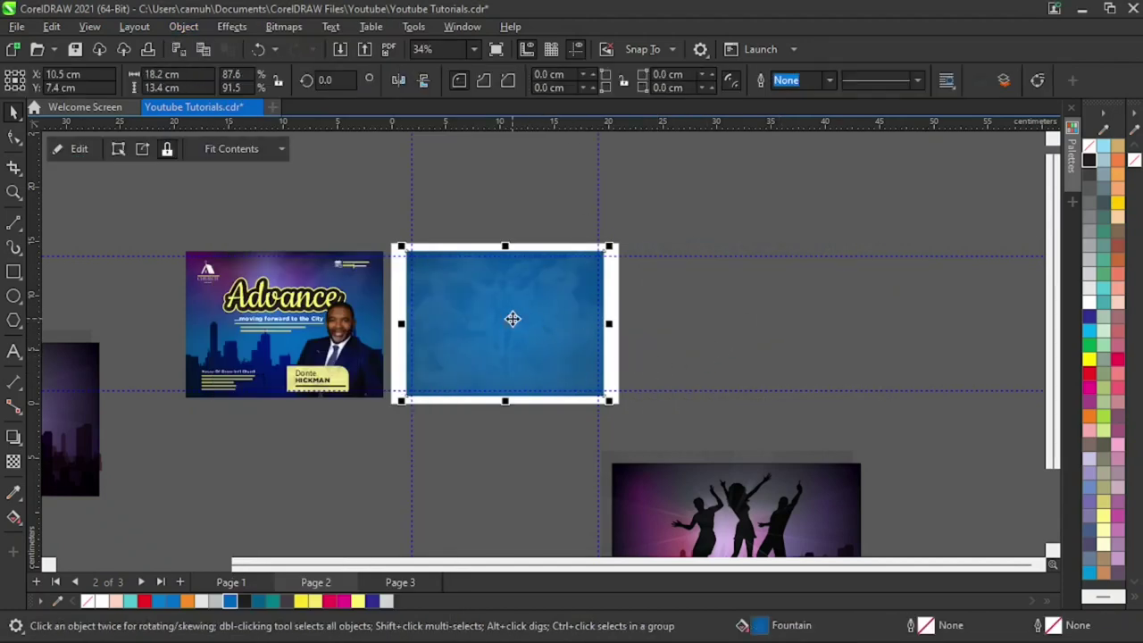
left_click(77, 150)
left_click(554, 344)
mouse_move(549, 336)
left_mouse_down()
mouse_move(555, 322)
mouse_move(552, 333)
left_mouse_up()
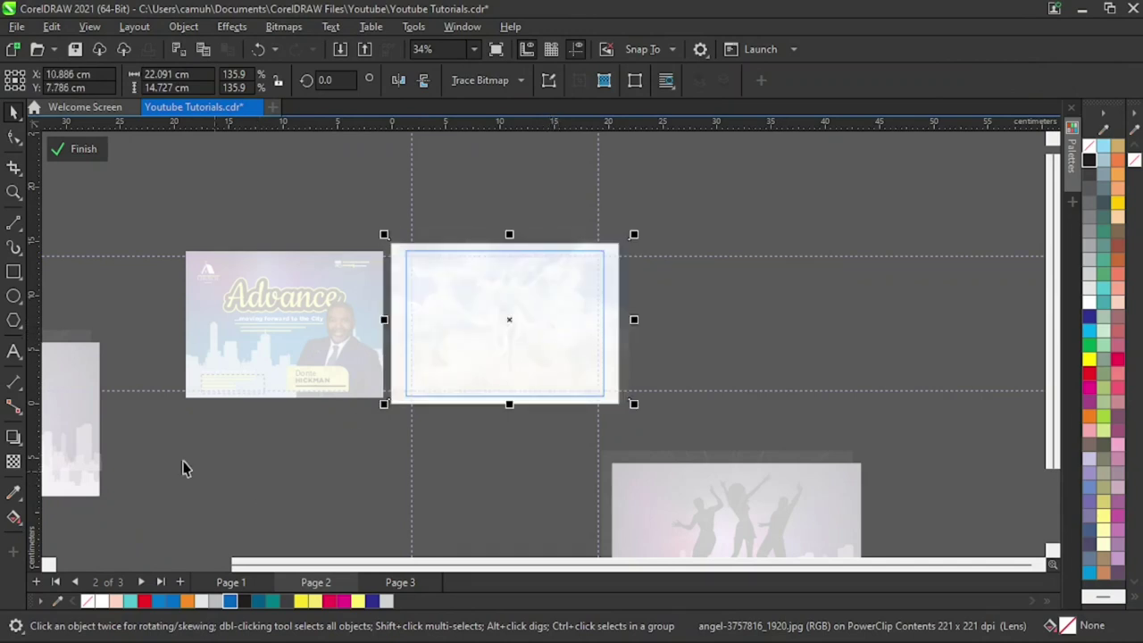
left_click(80, 150)
key("z")
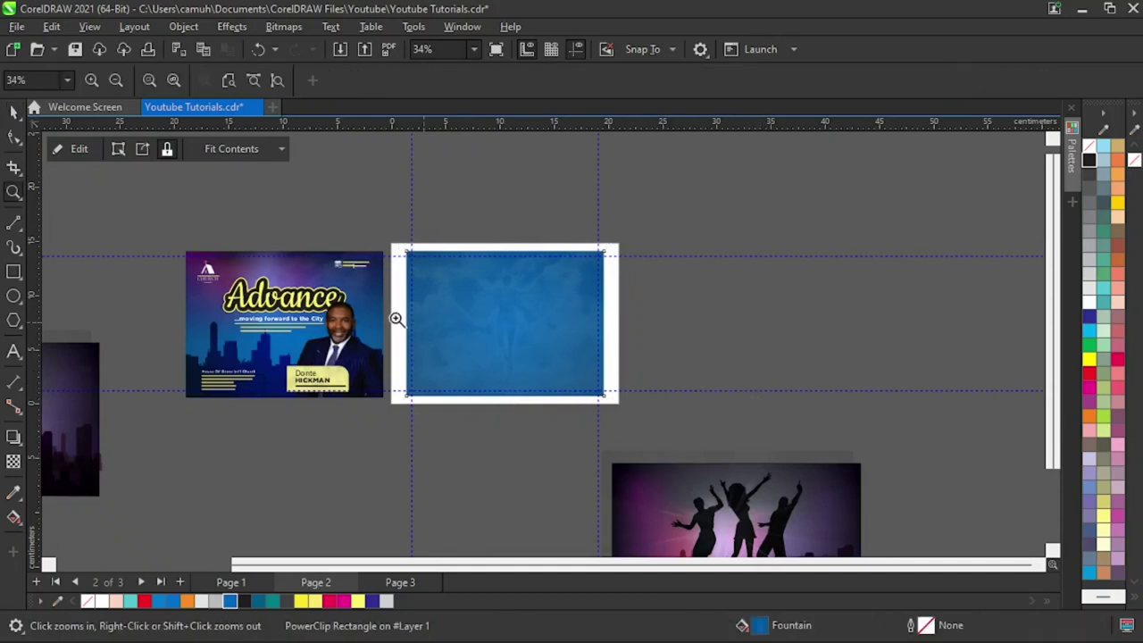
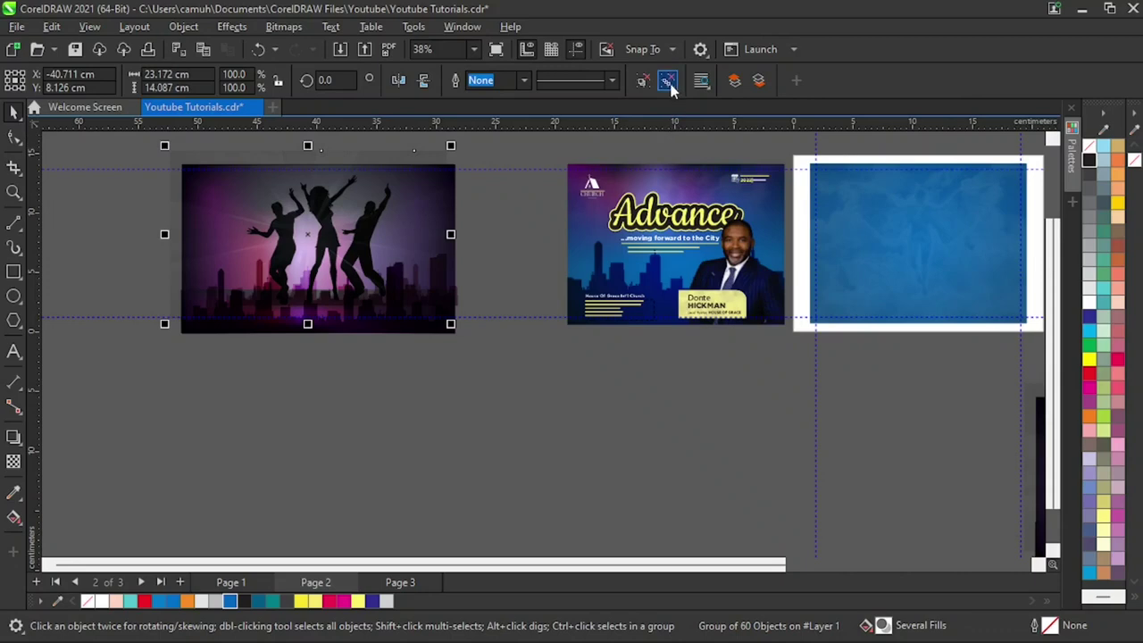
Remove the sunburst rays and the dancer silhouettes from the party image.
left_click_drag(409, 199, 628, 440)
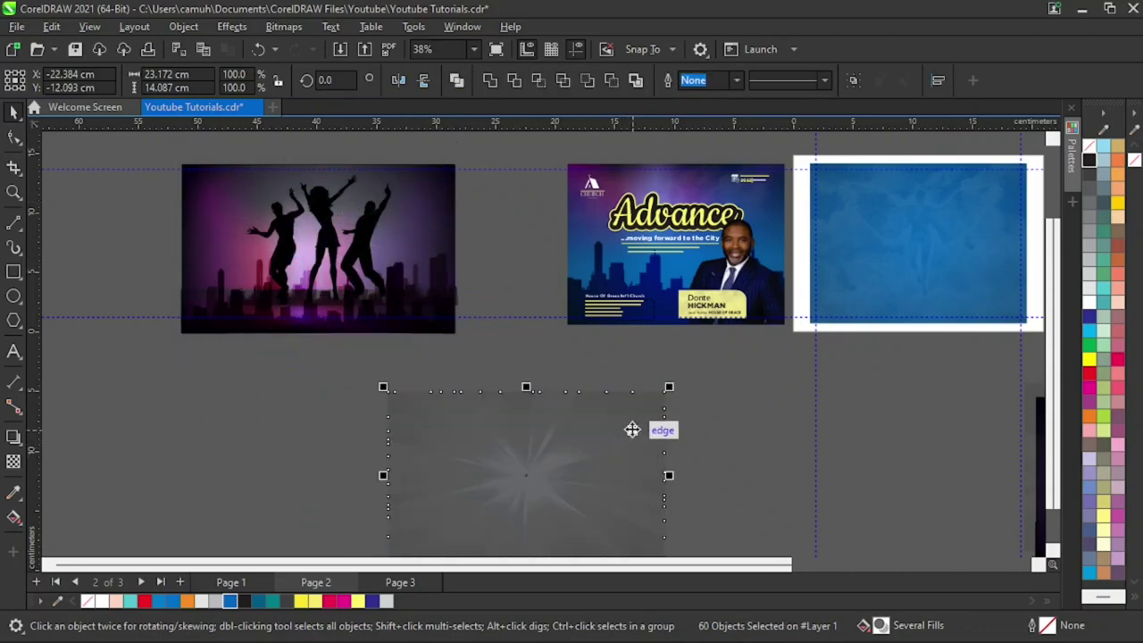
key("Delete")
left_click_drag(378, 259, 274, 467)
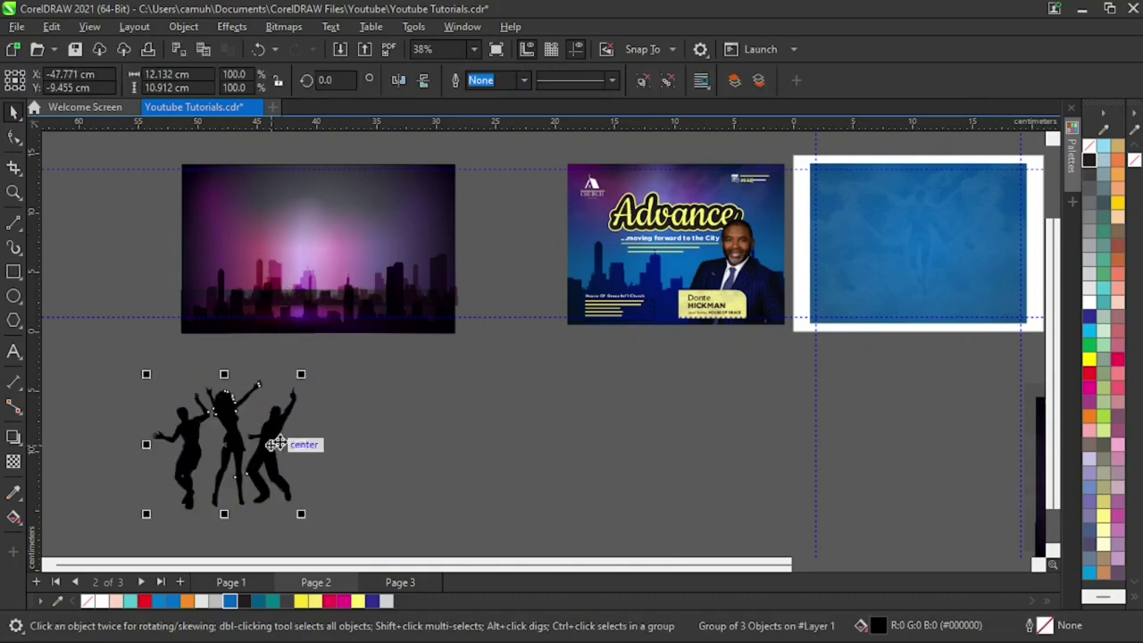
key("Delete")
Move the pink glow out of the image and place it beside the blue page-2 background.
left_click_drag(309, 189, 479, 363)
key("ctrl+z")
left_click_drag(301, 242, 558, 454)
key("F3")
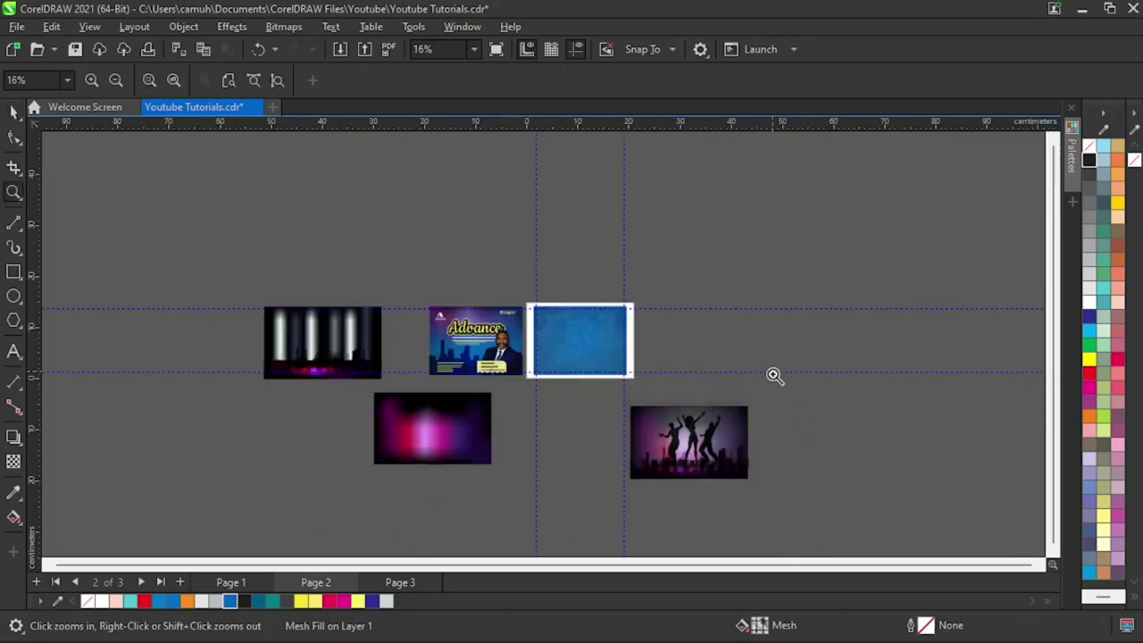
left_click_drag(723, 442, 695, 356)
key("F2")
left_click_drag(393, 269, 794, 411)
left_click_drag(745, 338, 822, 324)
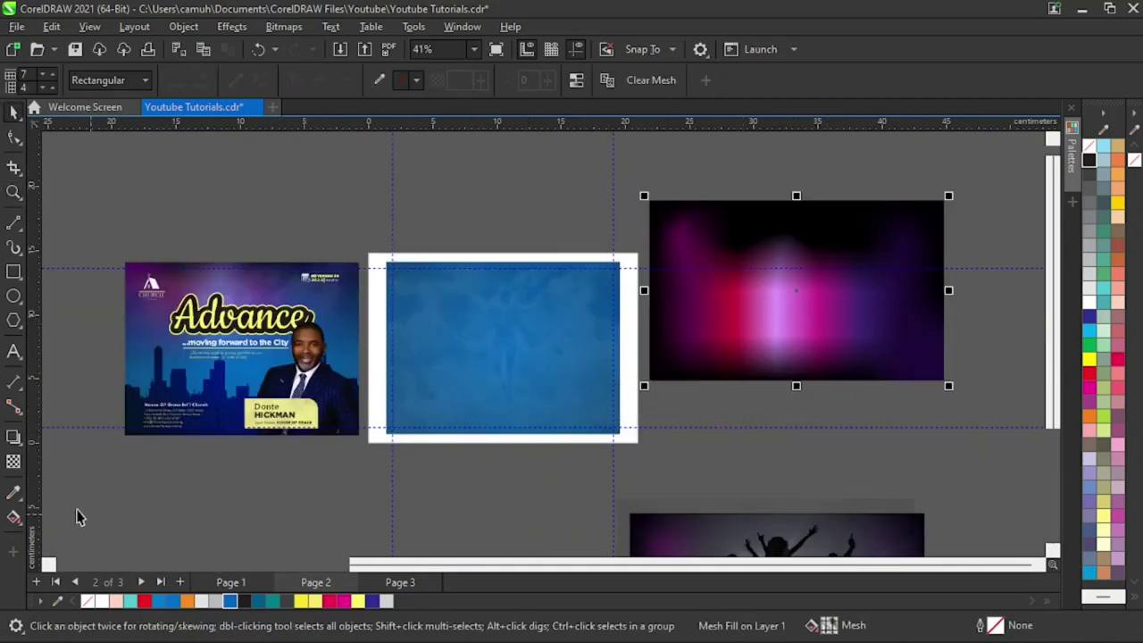
Fade the pink glow with a top-to-bottom fountain transparency, then nudge it slightly lower.
left_click(13, 462)
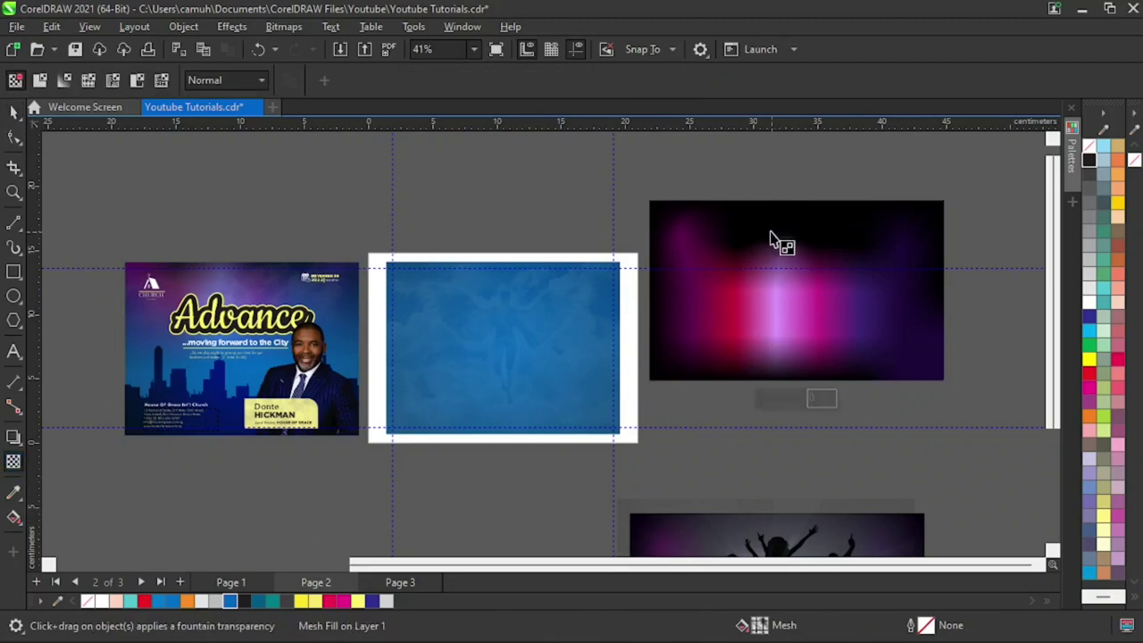
left_click_drag(765, 211, 768, 359)
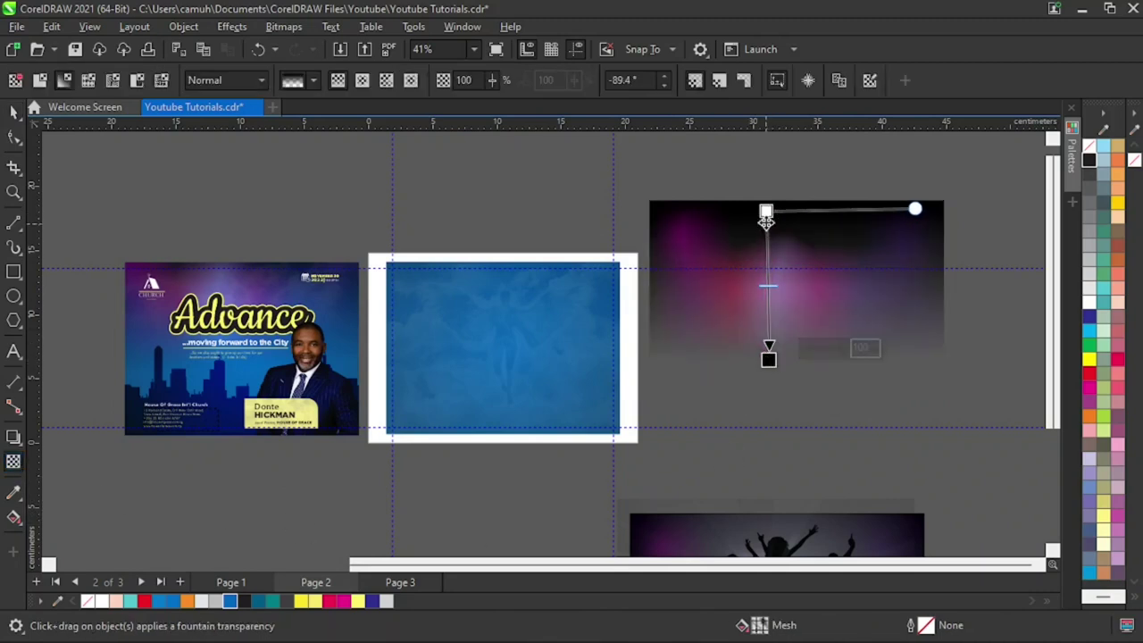
left_click_drag(768, 211, 766, 161)
left_click_drag(769, 360, 767, 333)
left_click_drag(766, 160, 764, 123)
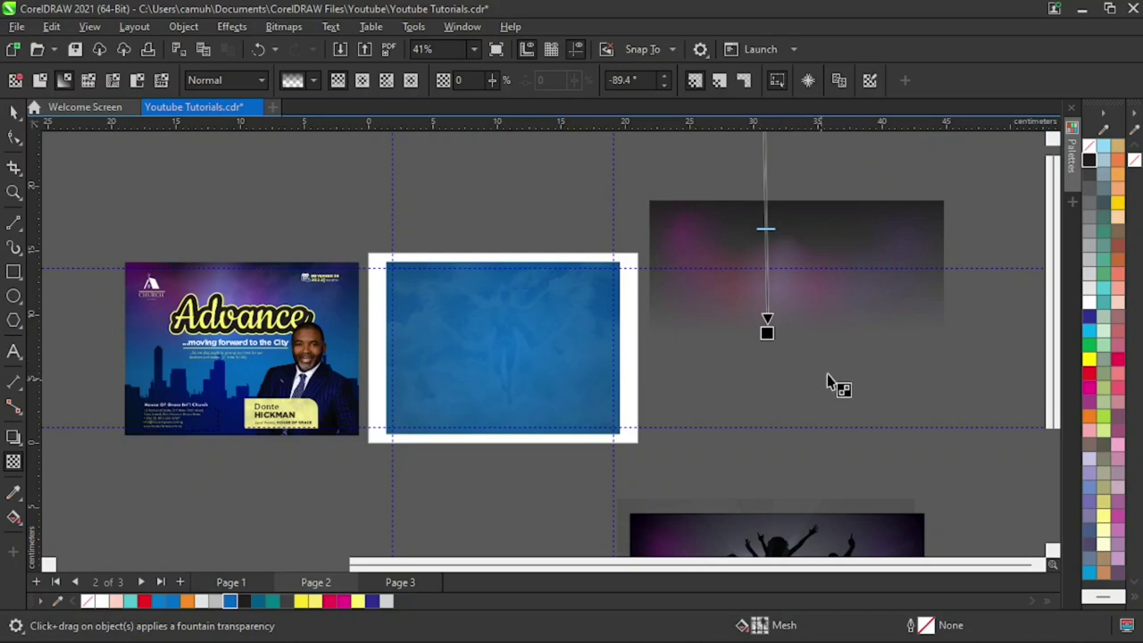
left_click(14, 112)
left_click_drag(816, 240, 812, 262)
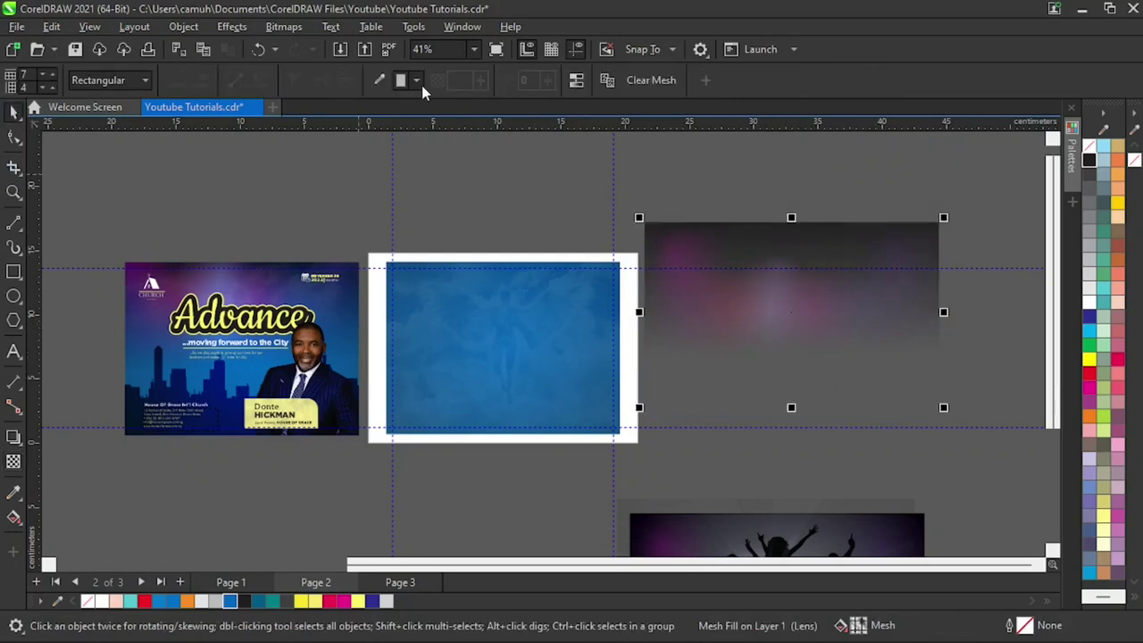
PowerClip the faded pink glow inside the blue page-2 background frame.
left_click(183, 26)
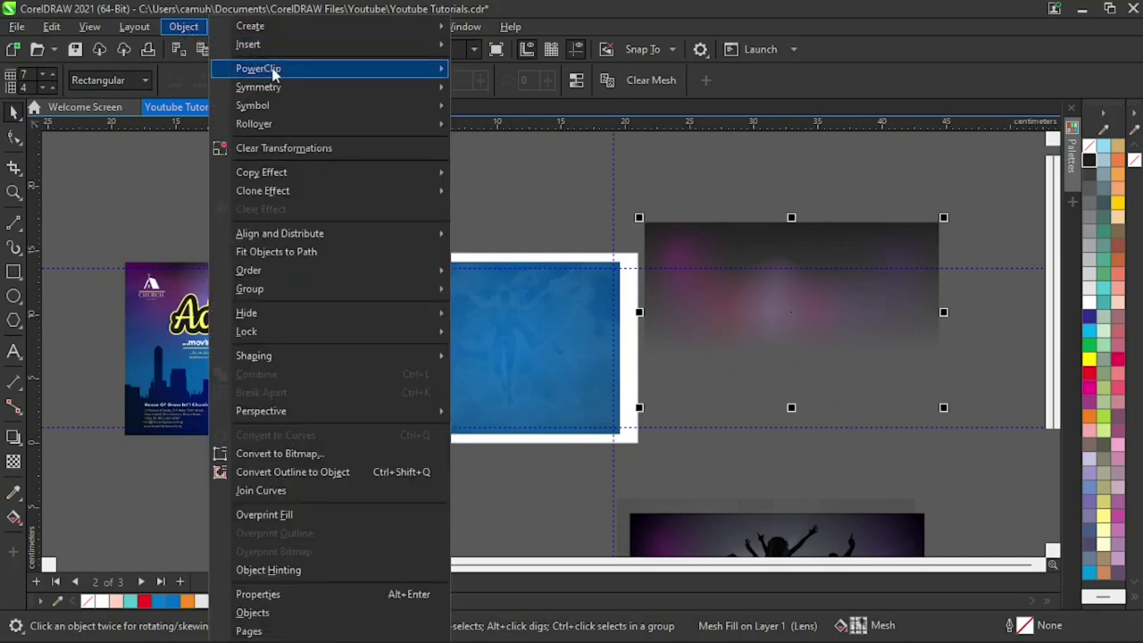
mouse_move(416, 69)
left_click(514, 74)
left_click(452, 316)
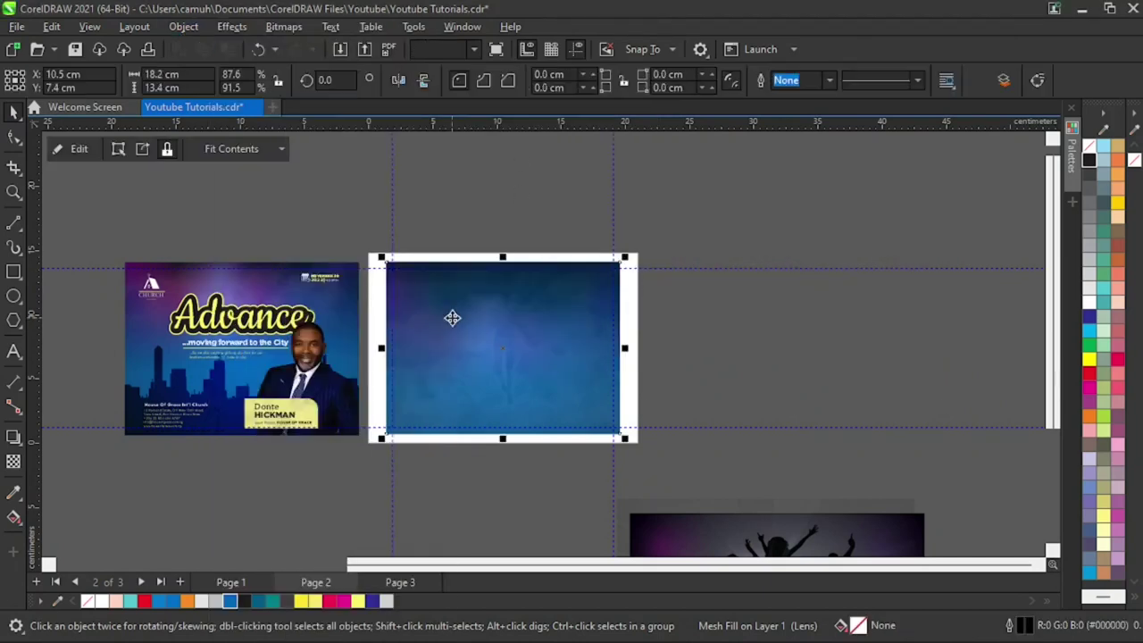
Edit the PowerClip contents to adjust the clipped glow's transparency, then finish editing.
key("z")
left_click_drag(299, 211, 818, 559)
key("space")
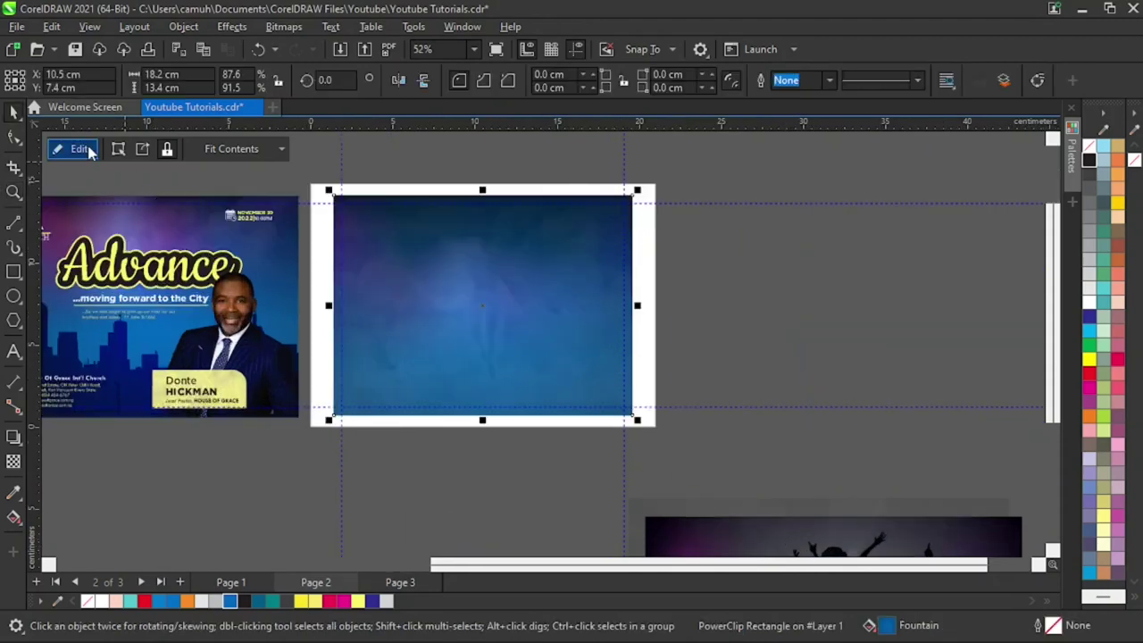
left_click(78, 152)
key("m")
left_click_drag(594, 278, 725, 311)
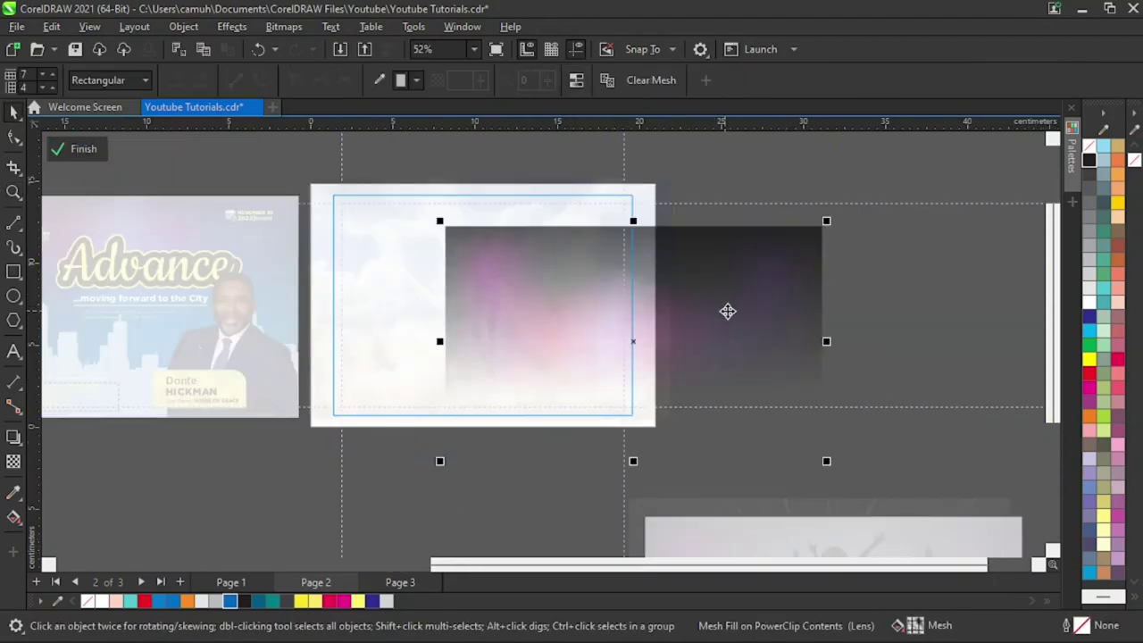
key("ctrl+z")
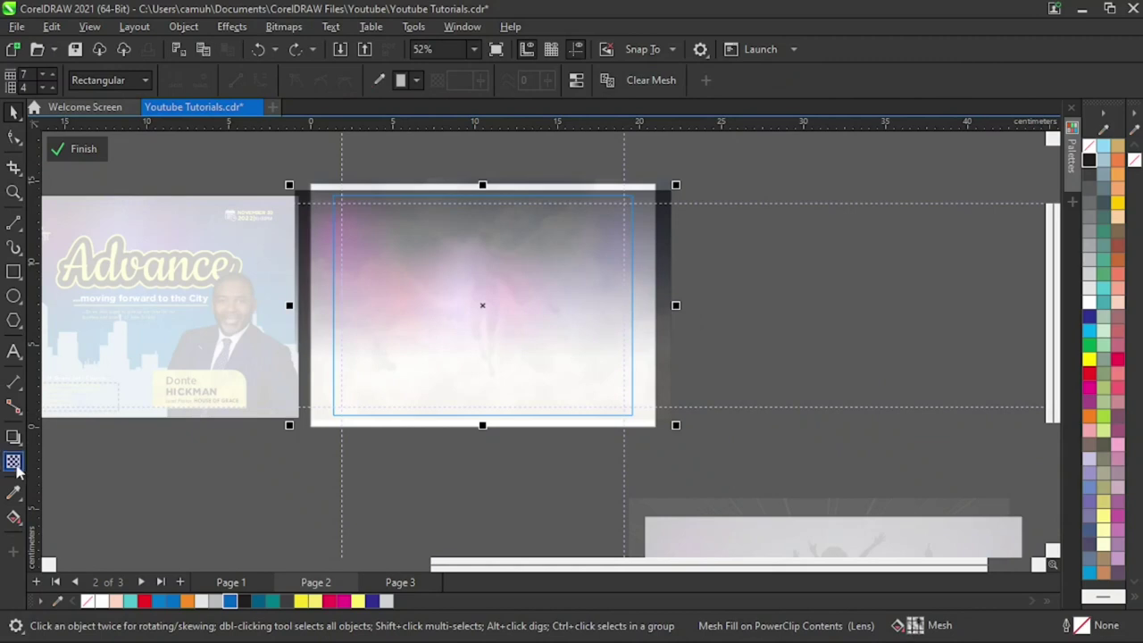
left_click(14, 465)
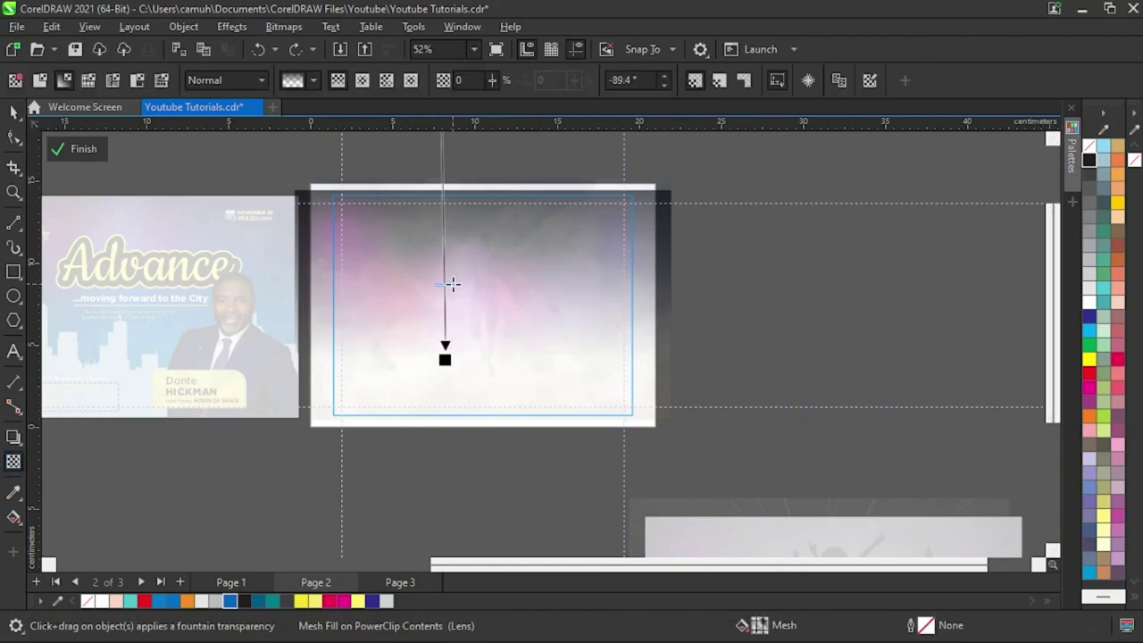
left_click(1053, 140)
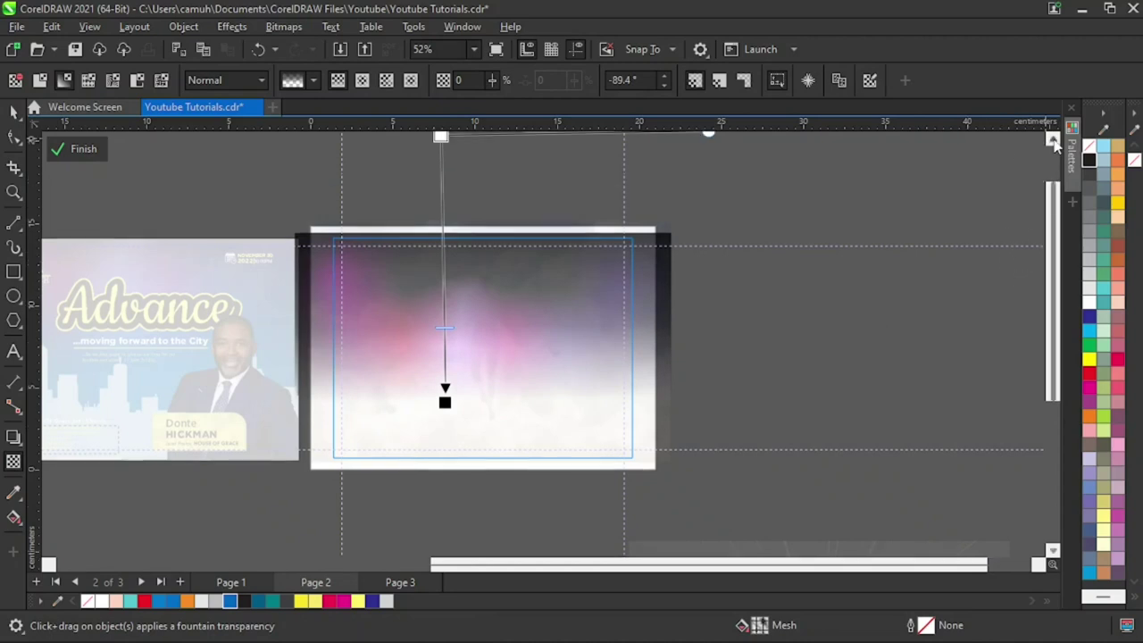
left_click(1054, 143)
left_click_drag(441, 176, 444, 207)
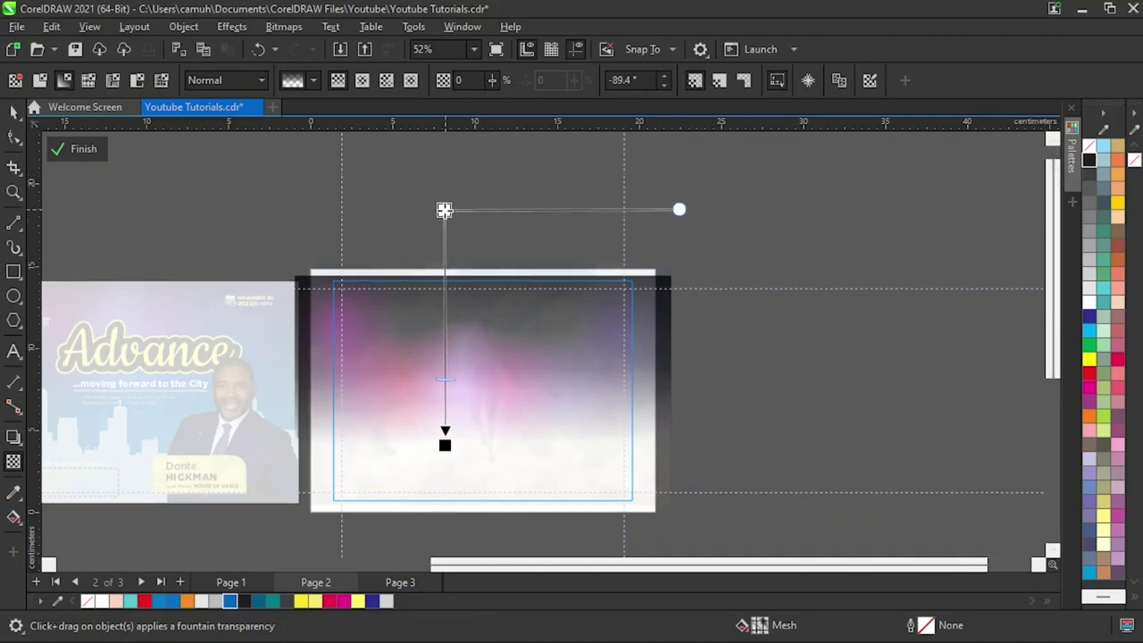
left_click(77, 151)
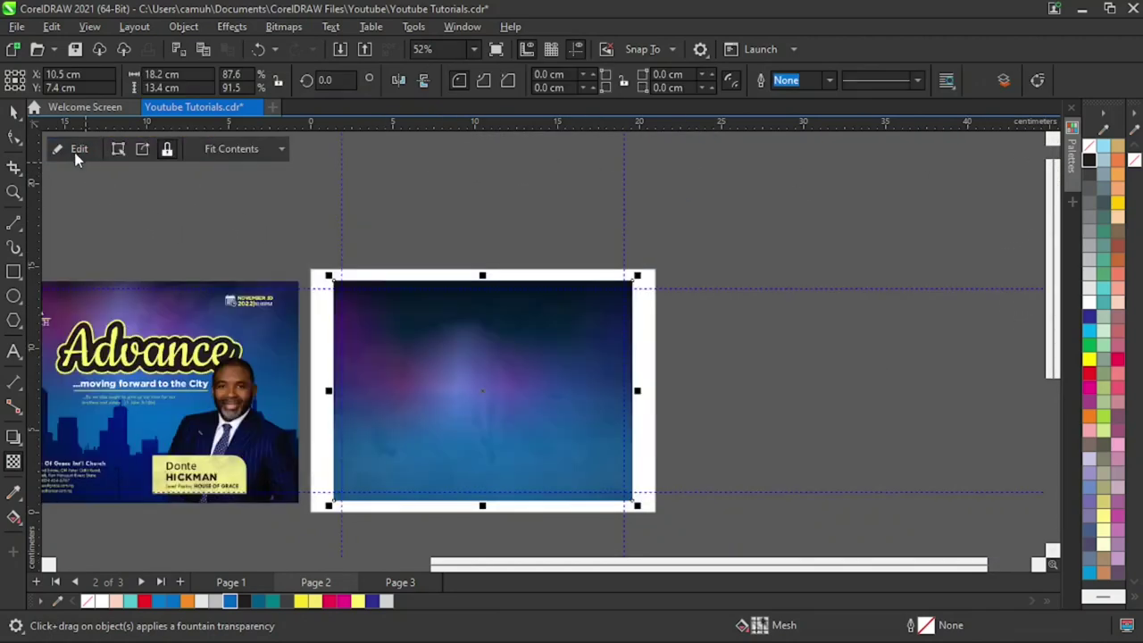
Reopen the blue frame's contents to check the glow, then finish and deselect the frame.
key("z")
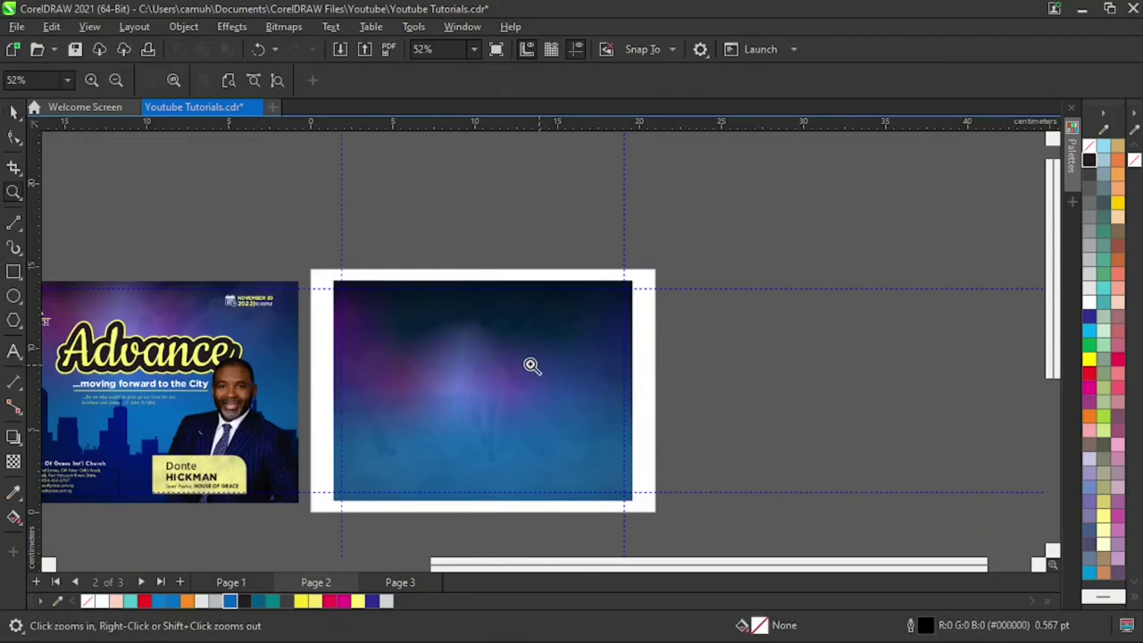
right_click(546, 379)
left_click_drag(120, 236, 679, 477)
key("space")
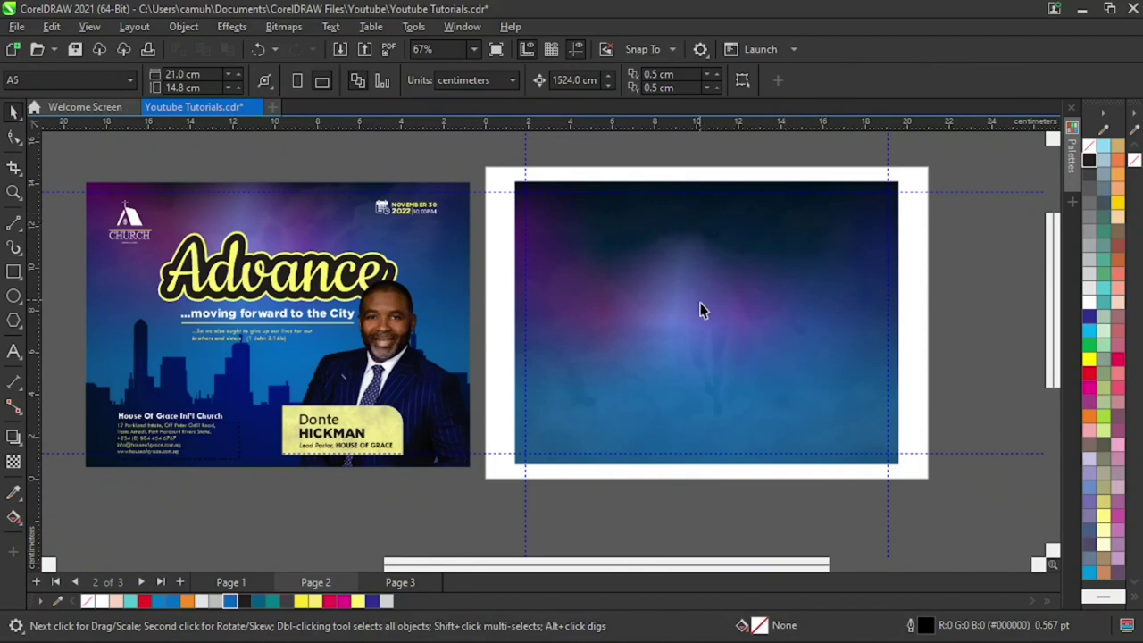
left_click(696, 254)
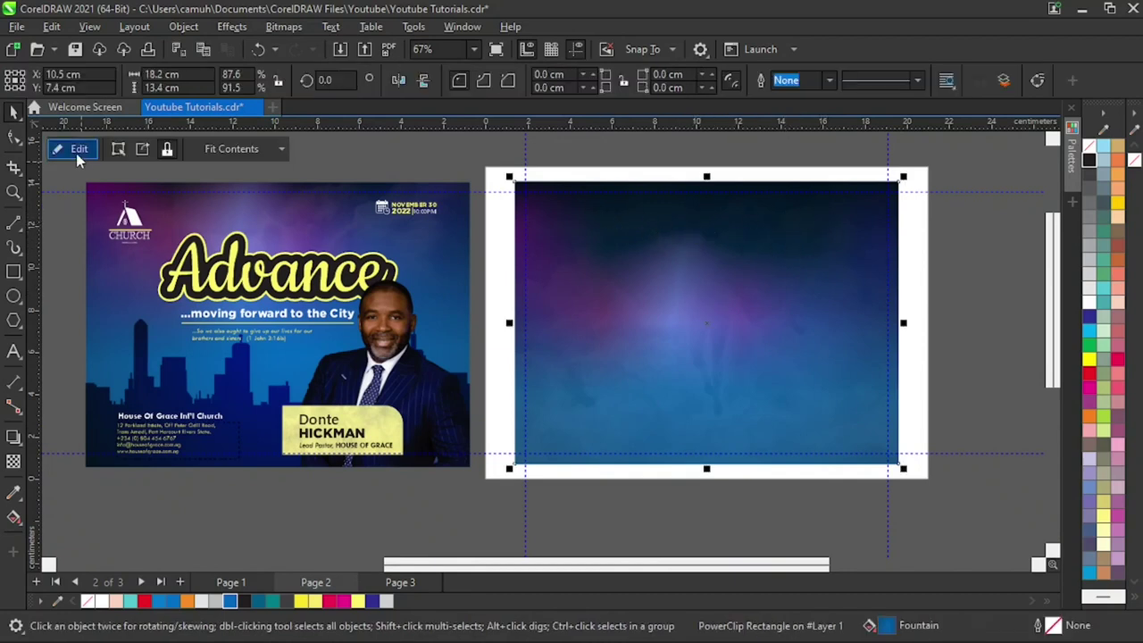
left_click(78, 150)
key("m")
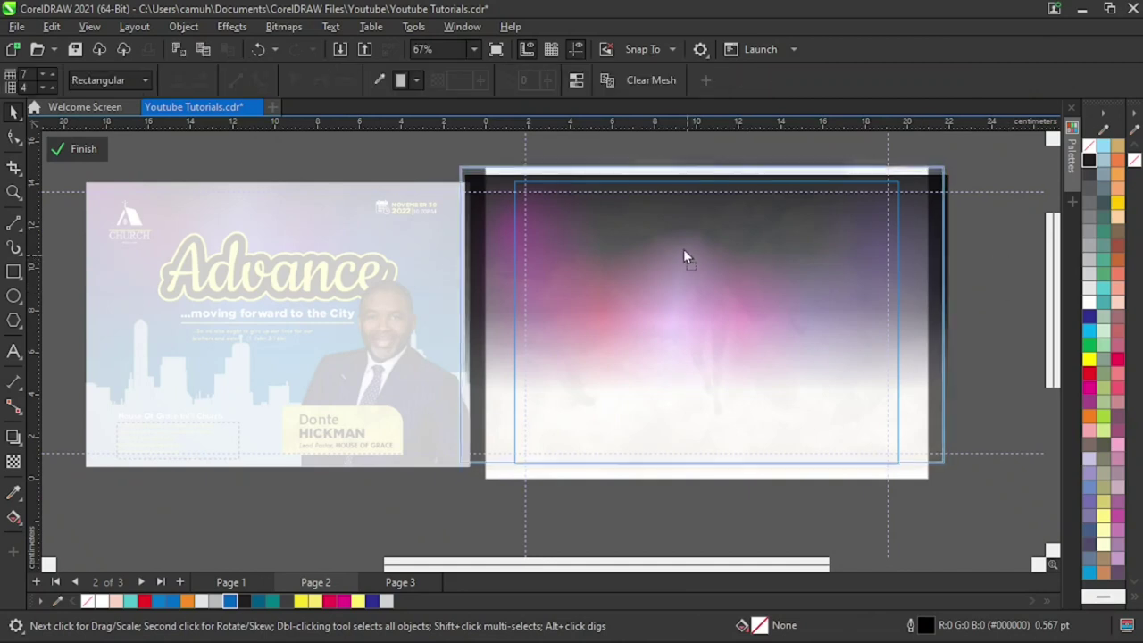
left_click(684, 239)
left_click(712, 228)
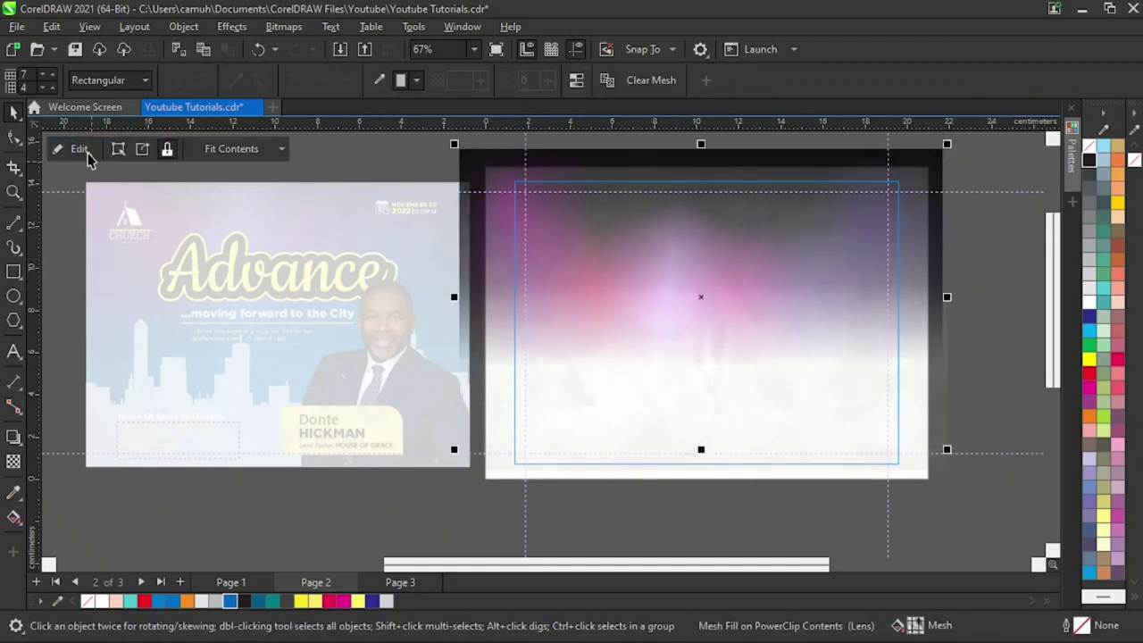
left_click(78, 148)
key("Escape")
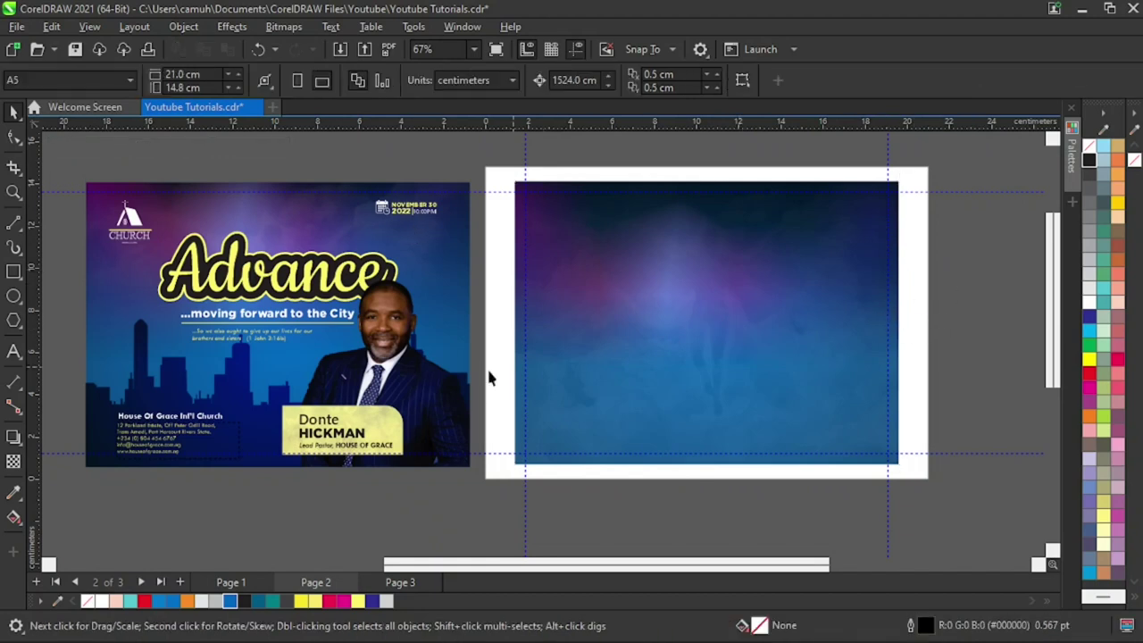
key("z")
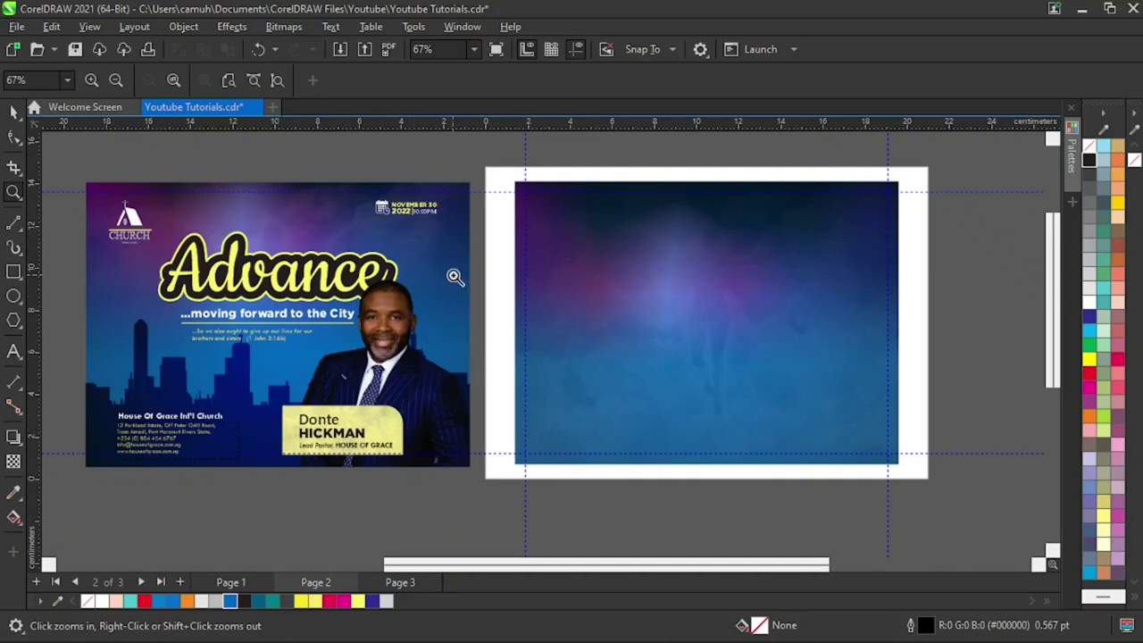
Pull the dark skyline silhouette out of the light-beams image and carry it over the blue background.
right_click(380, 340)
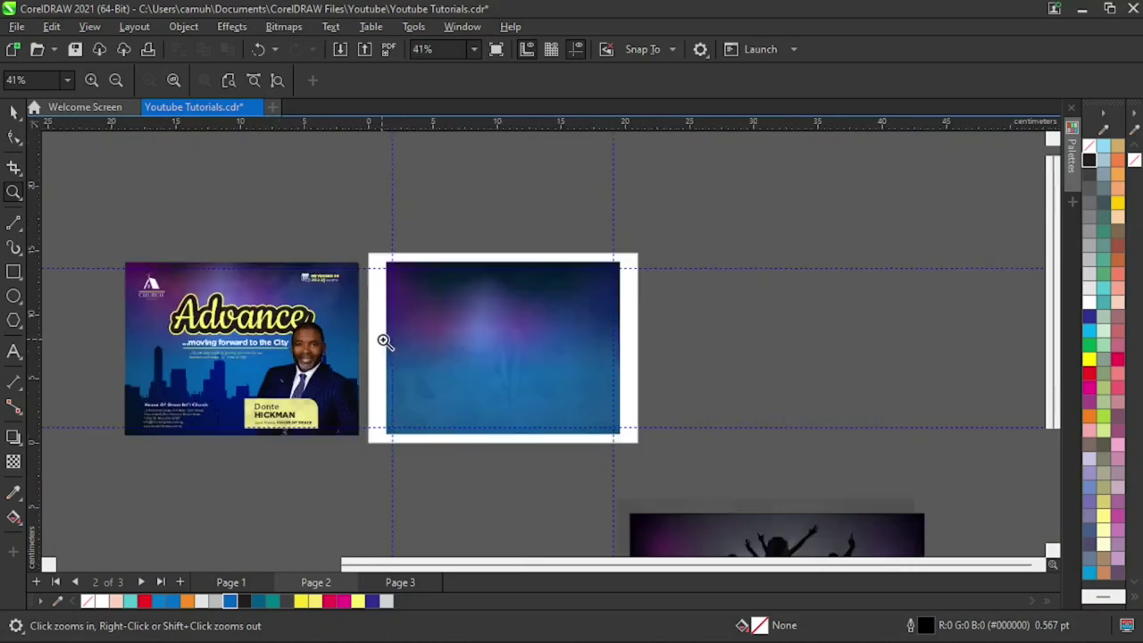
right_click(437, 359)
left_click_drag(212, 265, 694, 423)
key("space")
left_click_drag(268, 437, 424, 535)
left_click_drag(278, 433, 205, 497)
left_click_drag(400, 509, 786, 425)
Try enlarging the skyline to about 115%, undo it, and park it at the lower left.
key("z")
left_click_drag(459, 224, 982, 472)
key("space")
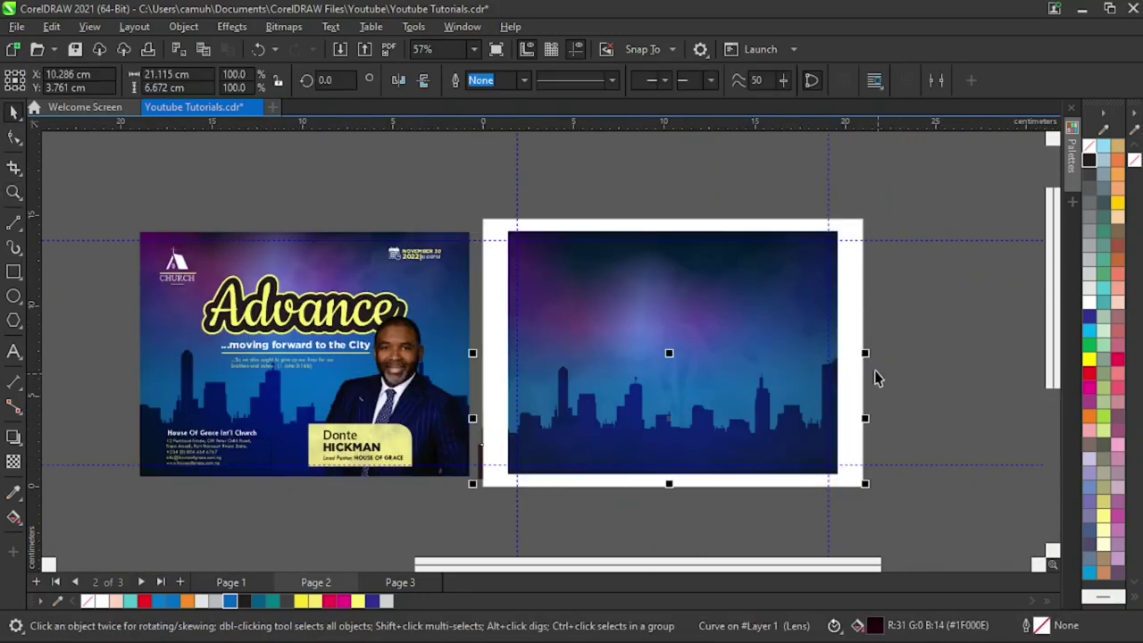
left_click_drag(865, 353, 894, 344)
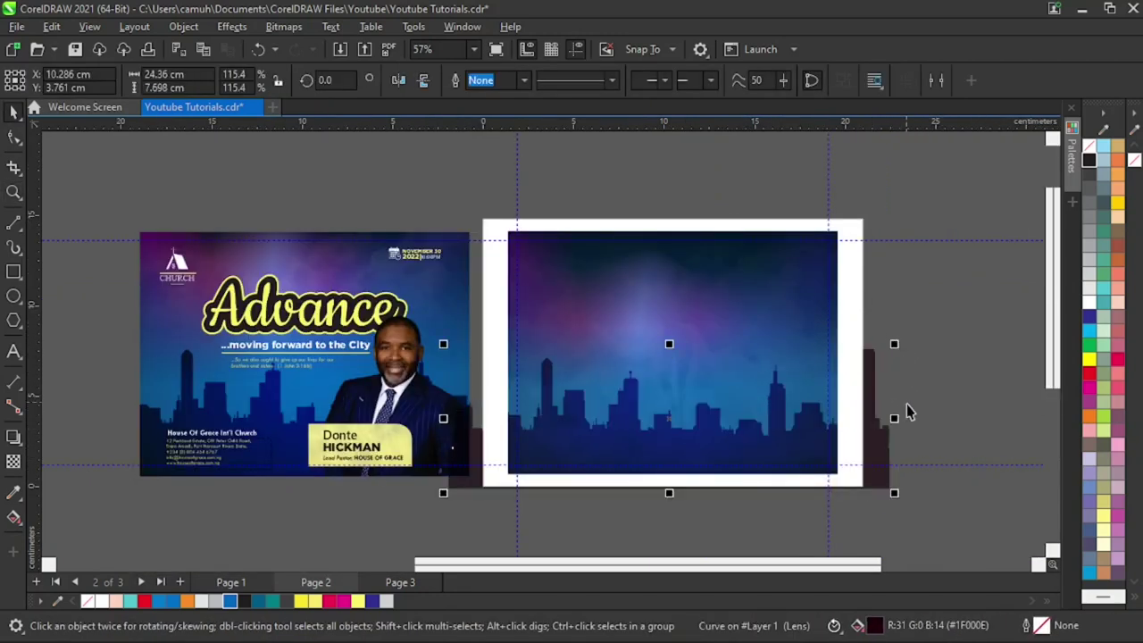
key("Down")
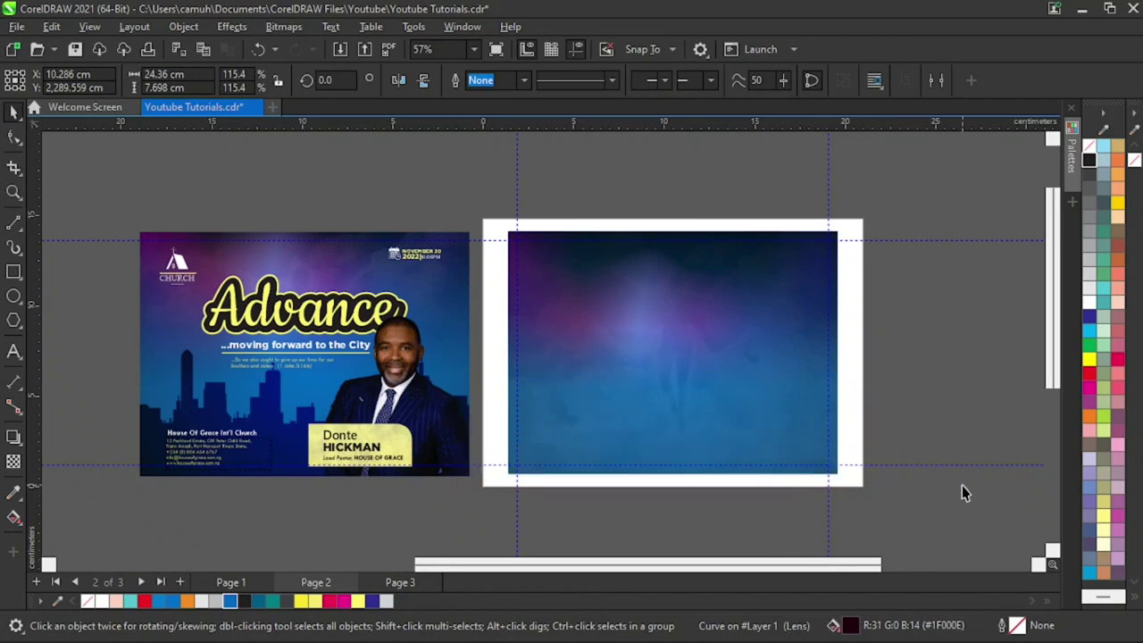
key("ctrl+z")
key("ctrl+z")
key("ctrl+z")
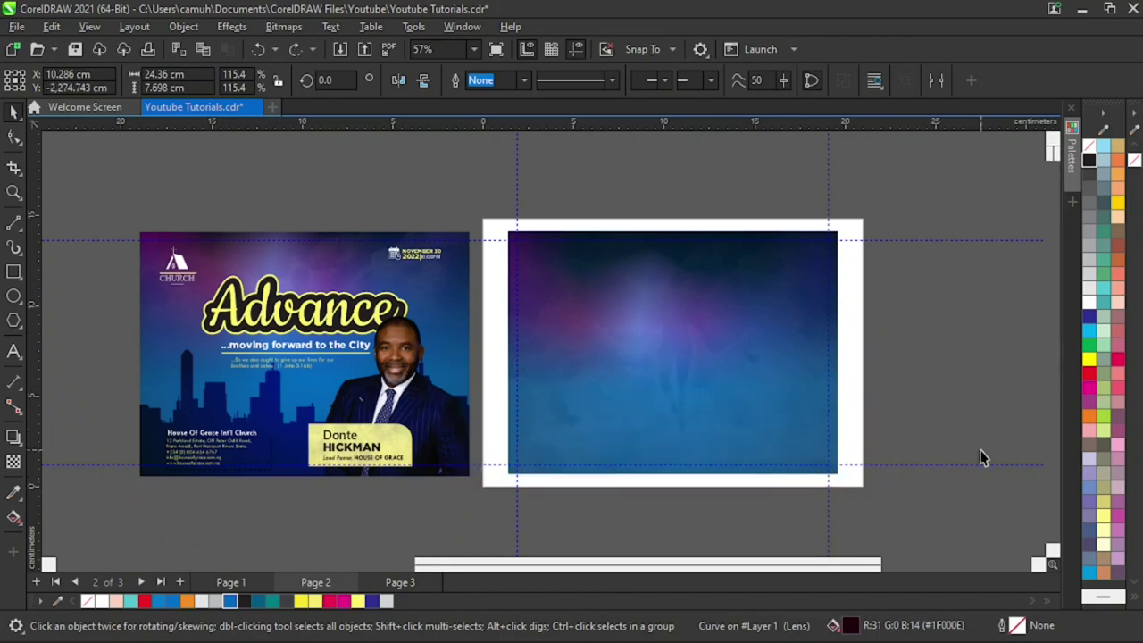
key("ctrl+z")
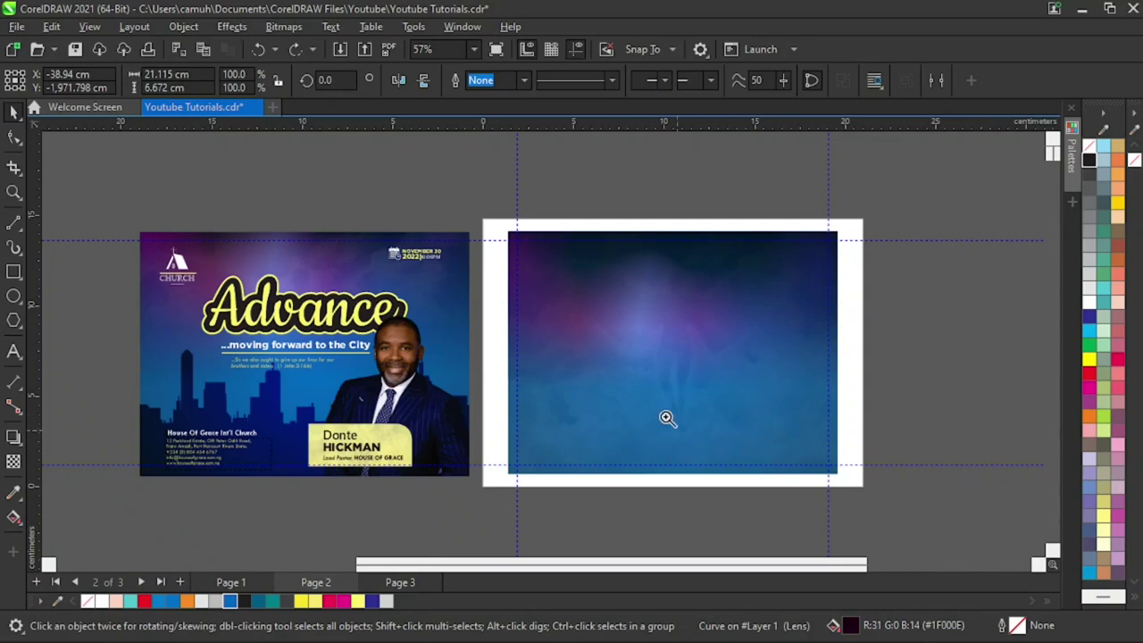
key("ctrl+z")
key("F4")
key("ctrl+z")
left_click_drag(353, 478, 282, 421)
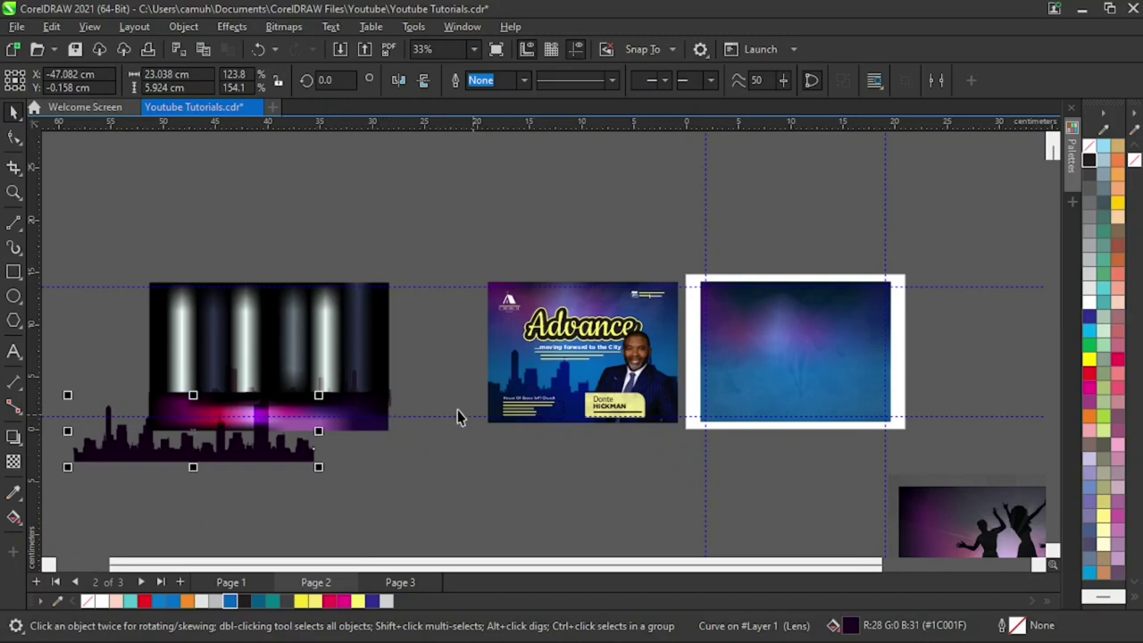
Clear the glow and skyline off the flyers, then select the skyline bitmap together with the white frame.
left_click_drag(388, 408, 275, 492)
left_click_drag(513, 366, 751, 396)
key("z")
left_click_drag(432, 246, 982, 461)
key("space")
left_click(949, 385)
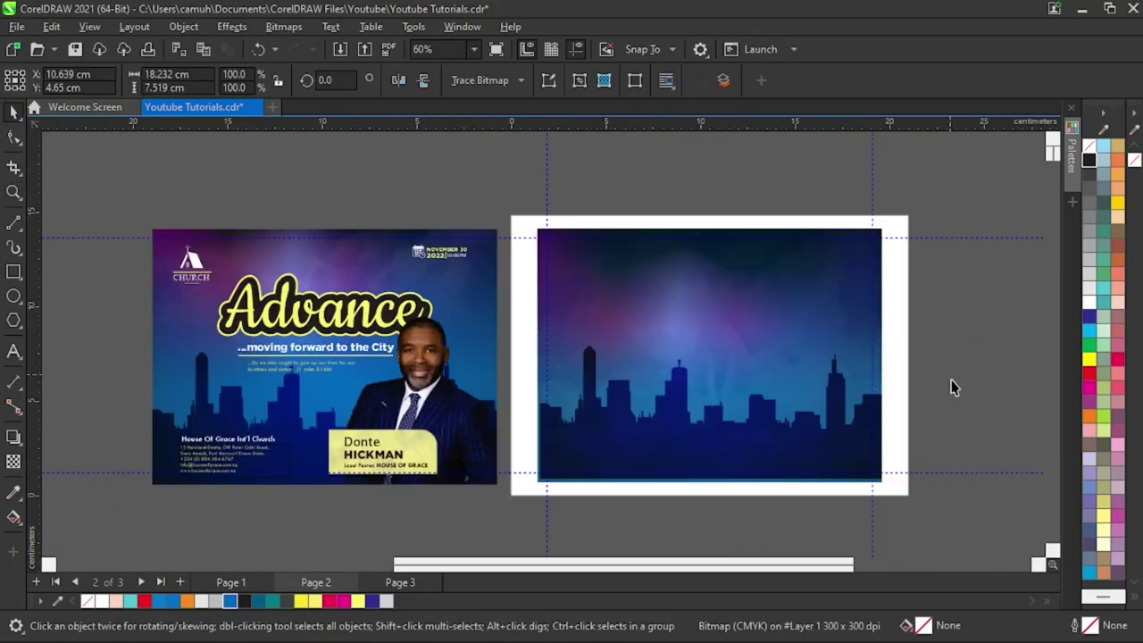
left_click_drag(750, 441, 746, 444)
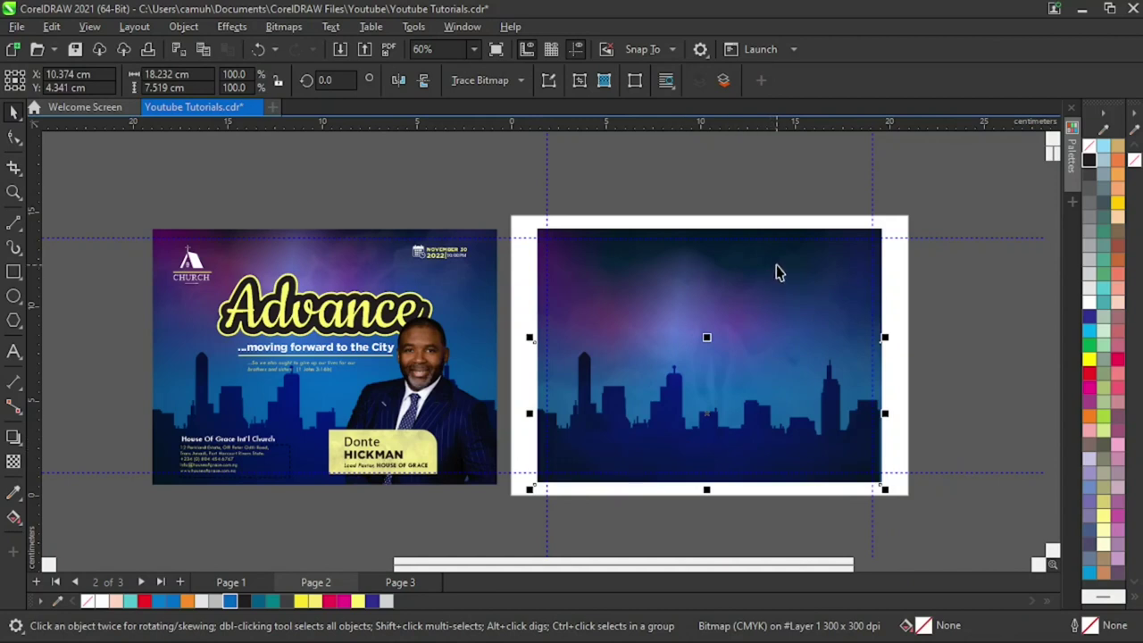
left_click(772, 254, "shift")
Nudge the selected skyline and white frame slightly up and right, then deselect them.
key("t")
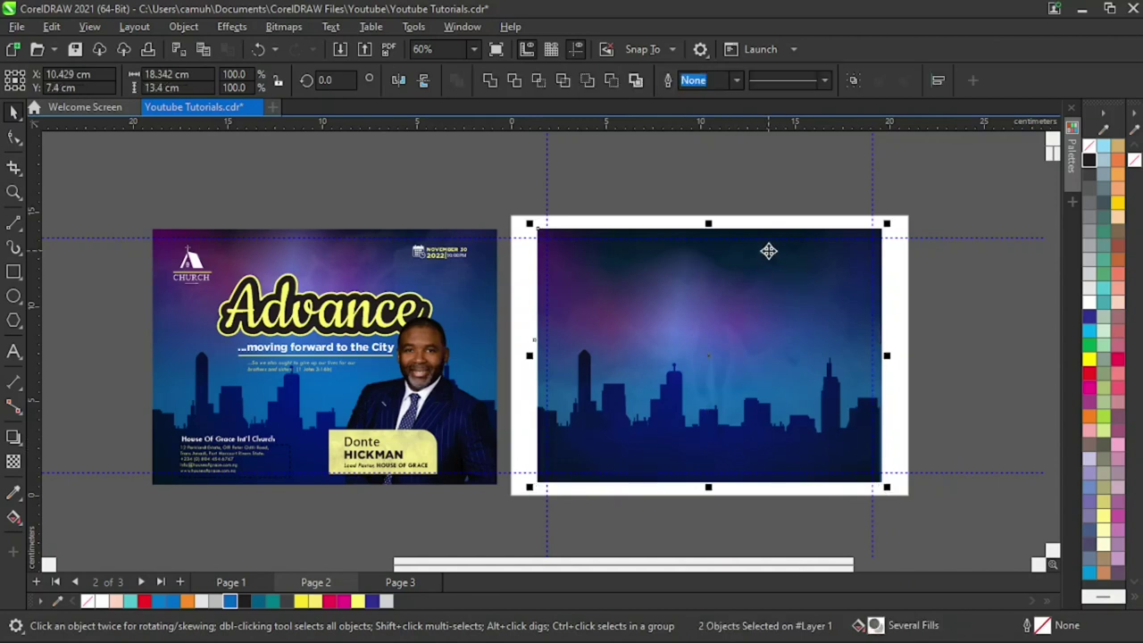
key("c")
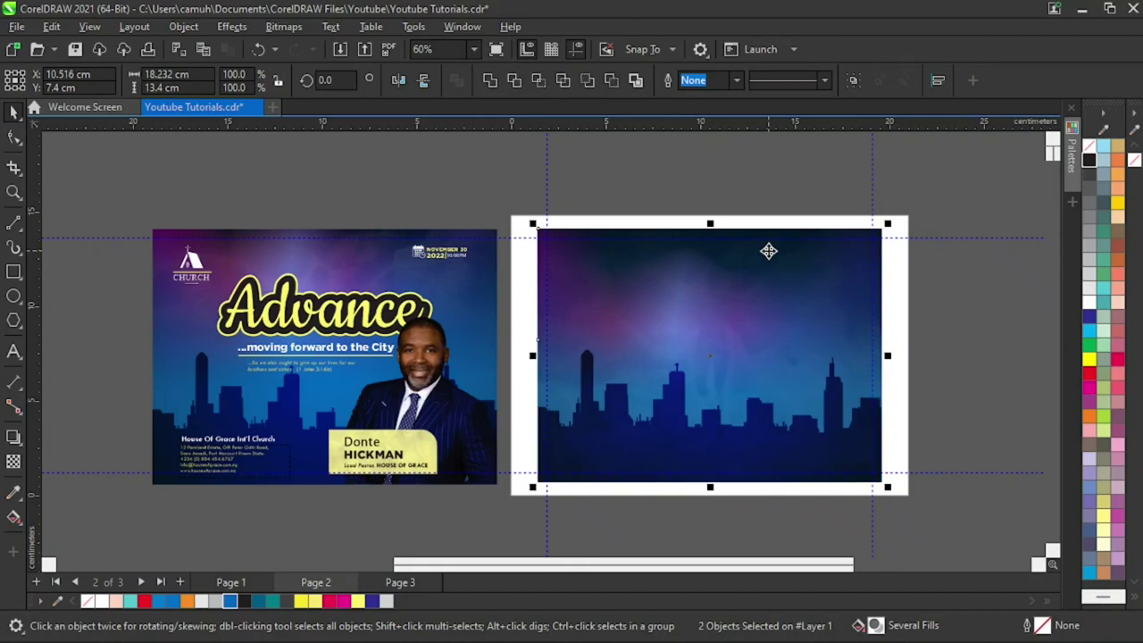
left_click(947, 406)
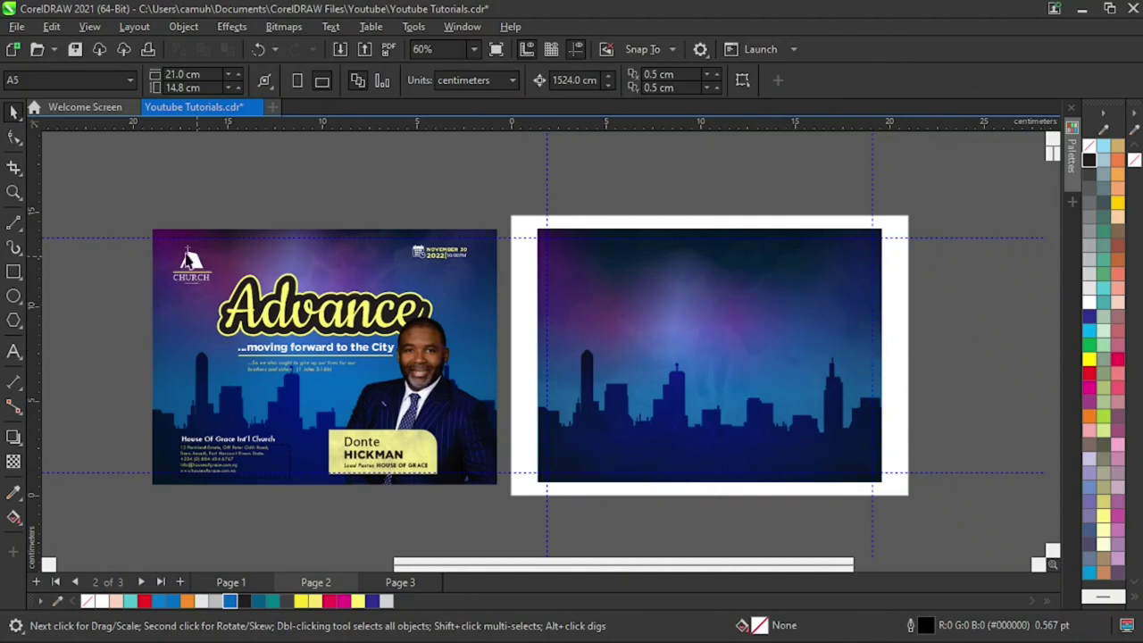
Copy the church logo onto the new design's top-left corner and zoom in to compare with the original.
left_click_drag(126, 228, 249, 306)
left_click_drag(200, 272, 585, 279)
left_click(991, 302)
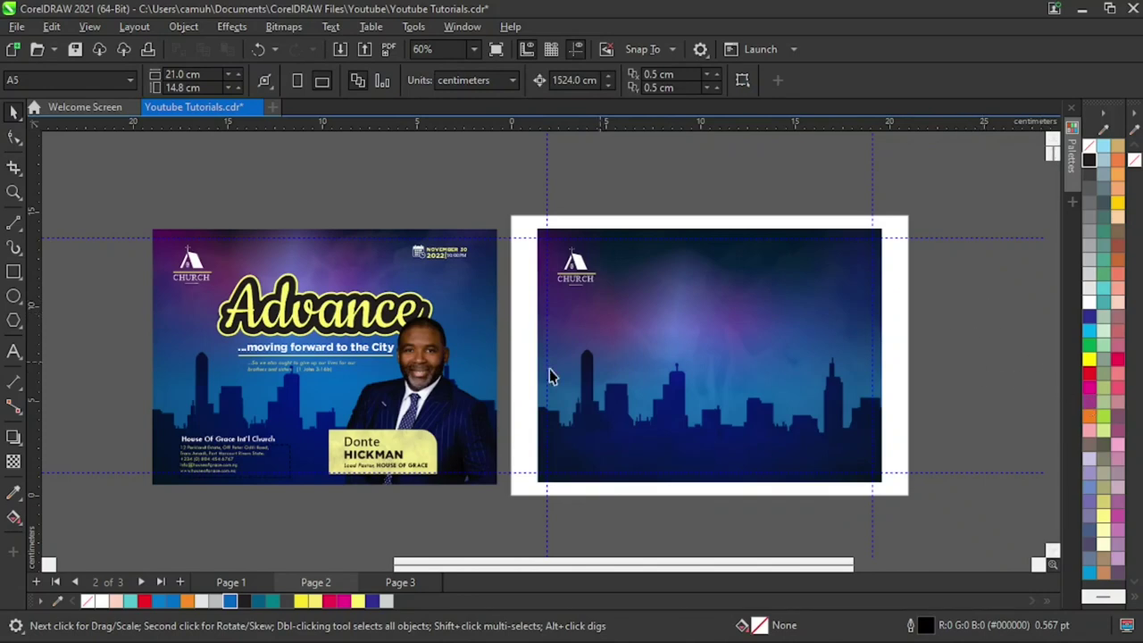
key("z")
left_click_drag(137, 243, 550, 390)
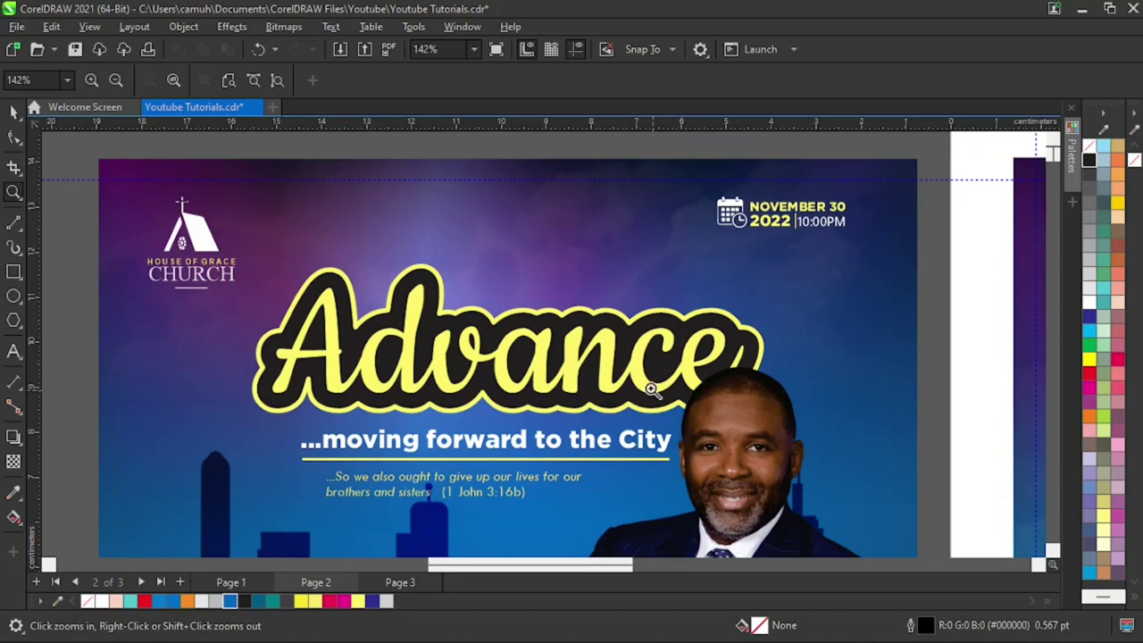
right_click(653, 400)
key("space")
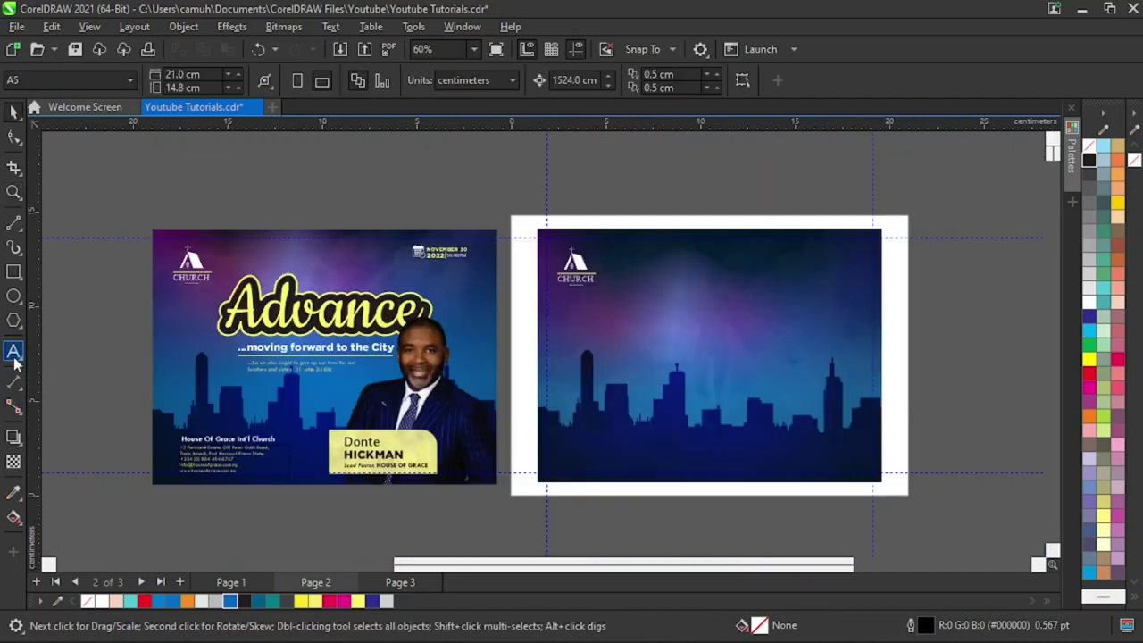
Type 'Advance' on the new design, enlarge it, and move it left into place.
left_click(14, 351)
left_click(645, 347)
type("Advance")
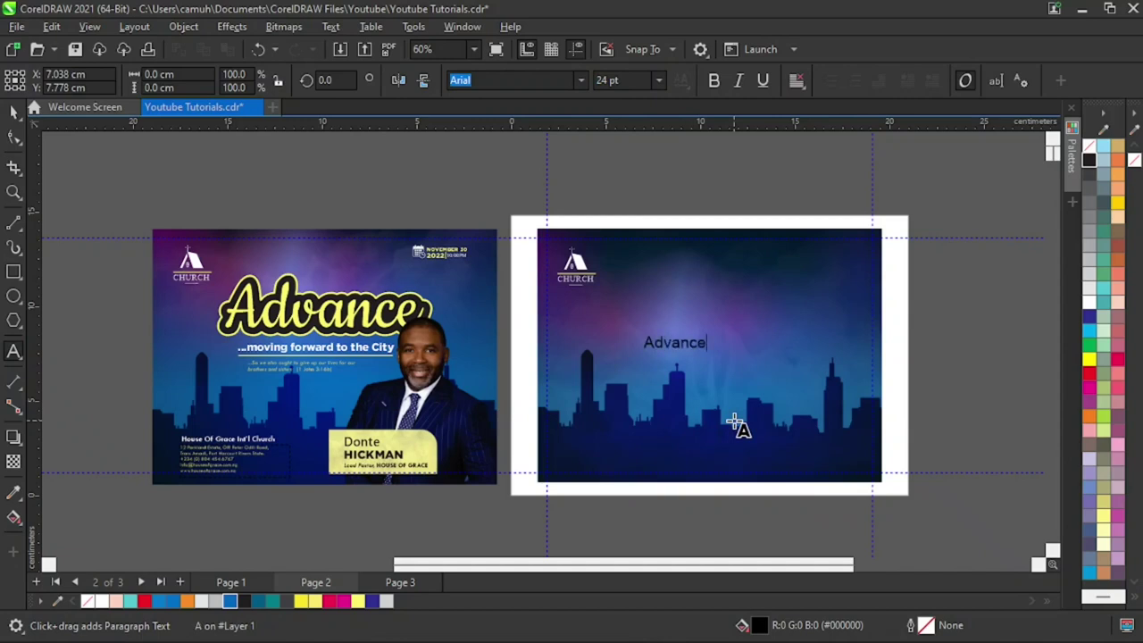
key("ctrl+space")
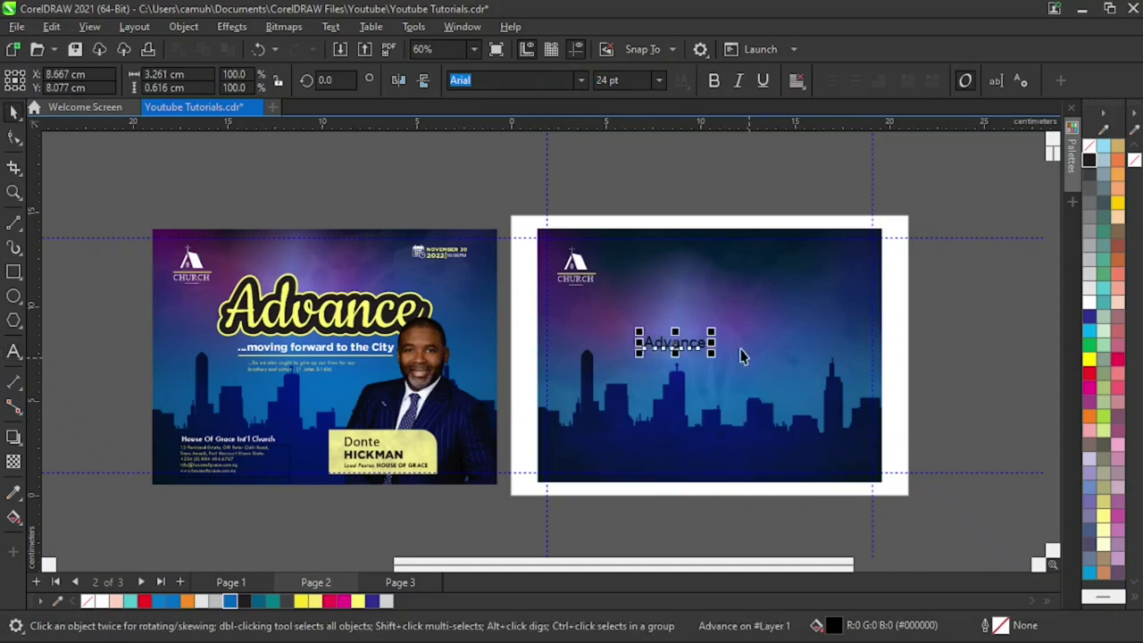
left_click_drag(712, 335, 813, 324)
left_click_drag(737, 339, 709, 340)
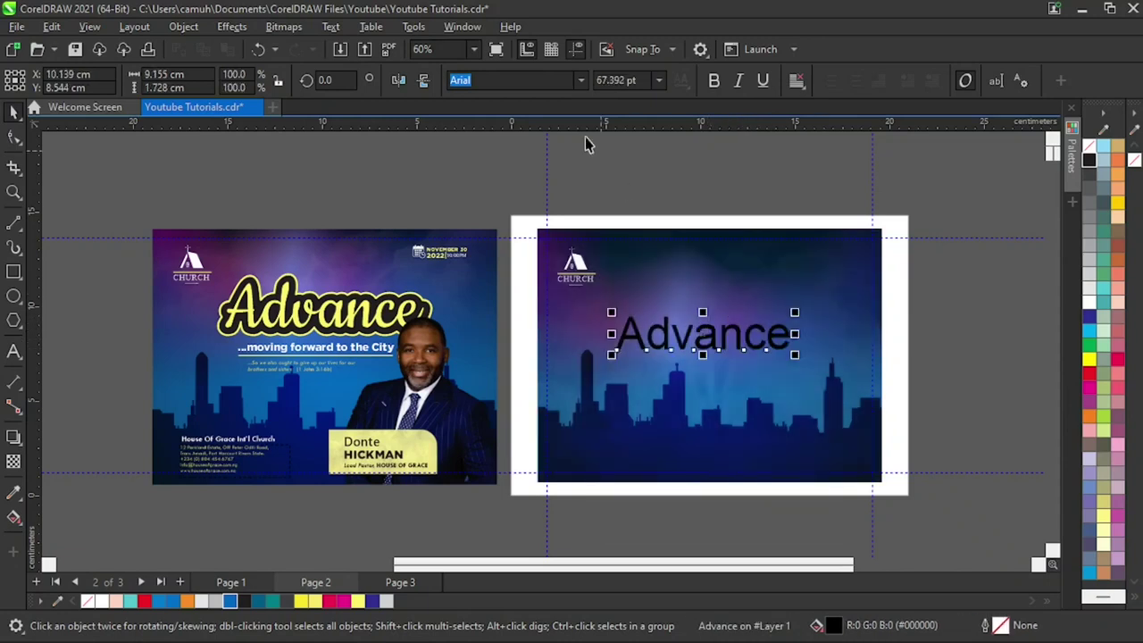
Set Advance in the Cookie font, fill it pale yellow, and scale it to about 115 pt.
left_click(582, 80)
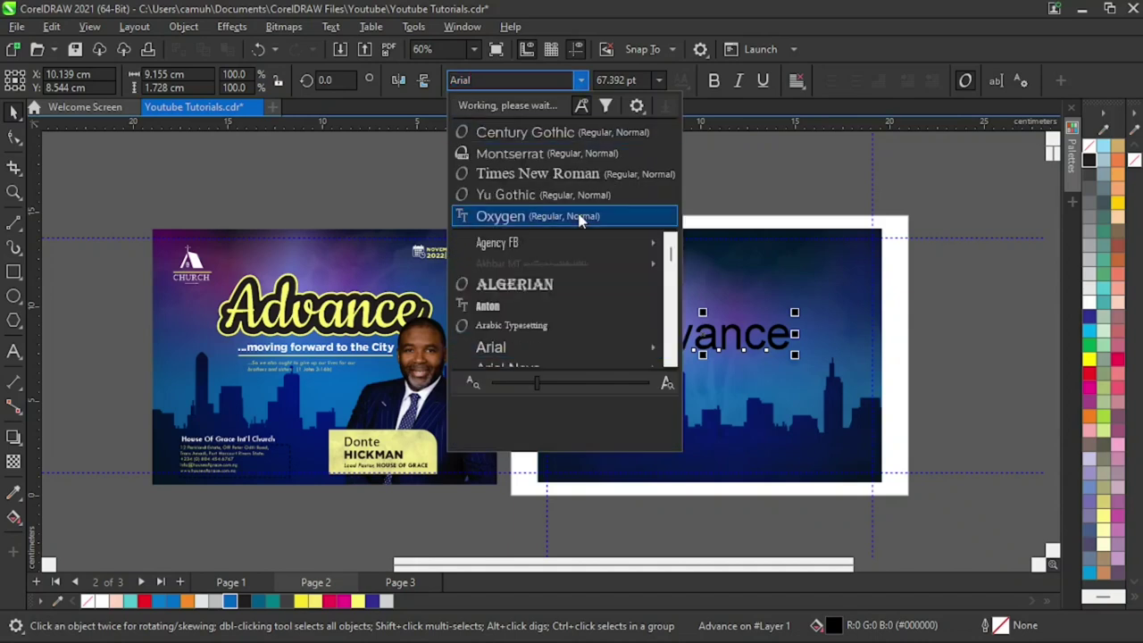
type("ce")
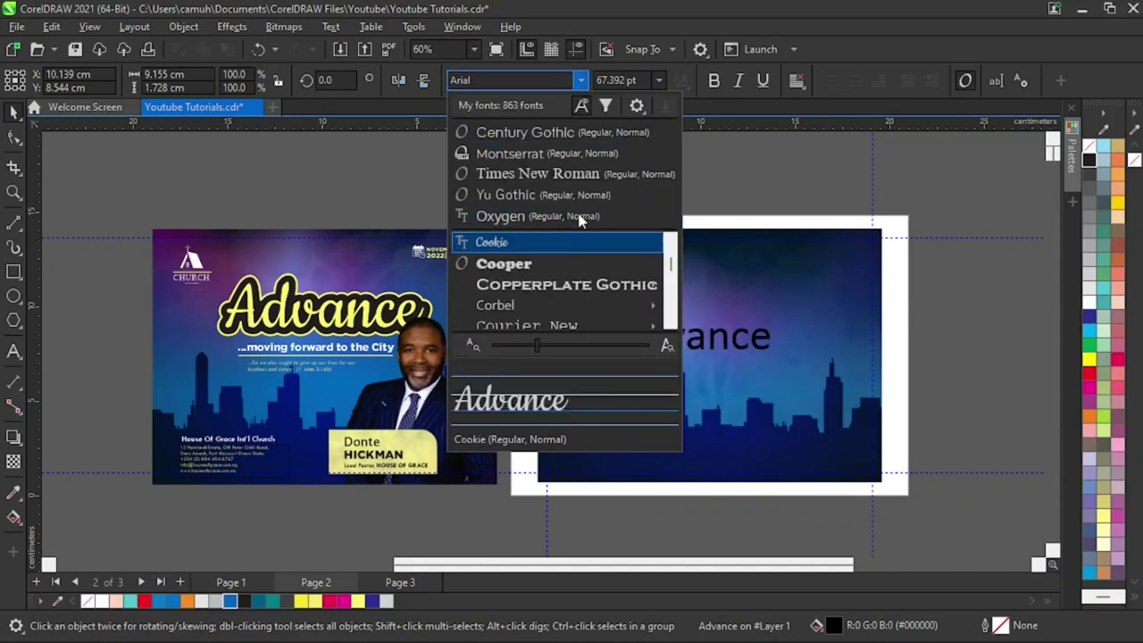
key("Return")
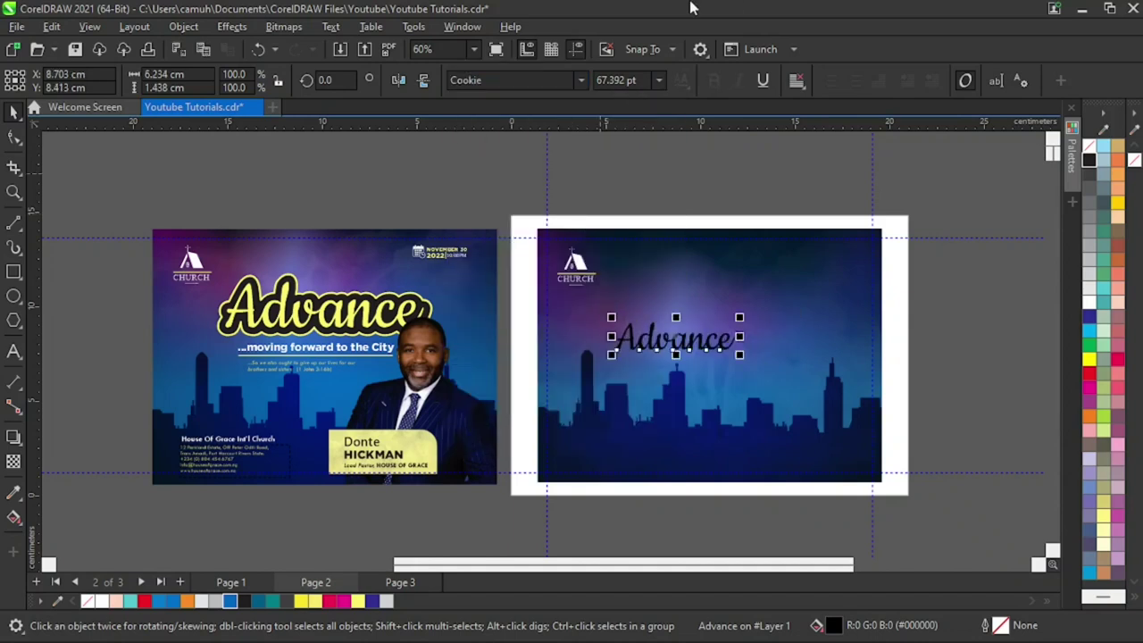
left_click_drag(740, 319, 805, 302)
left_click(315, 600)
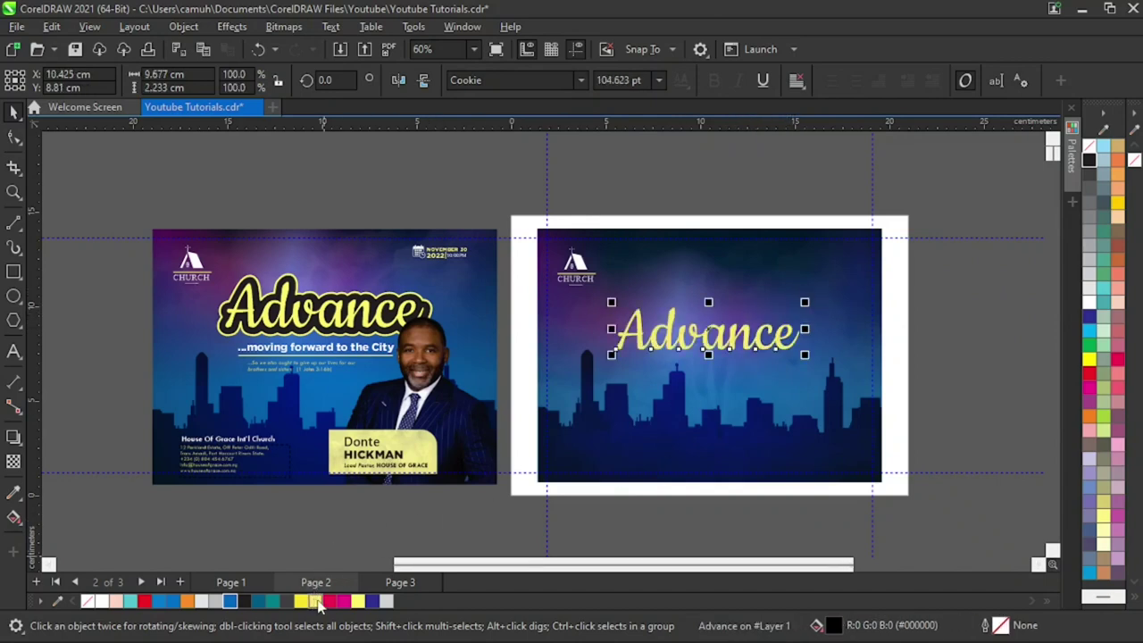
left_click_drag(806, 305, 824, 302)
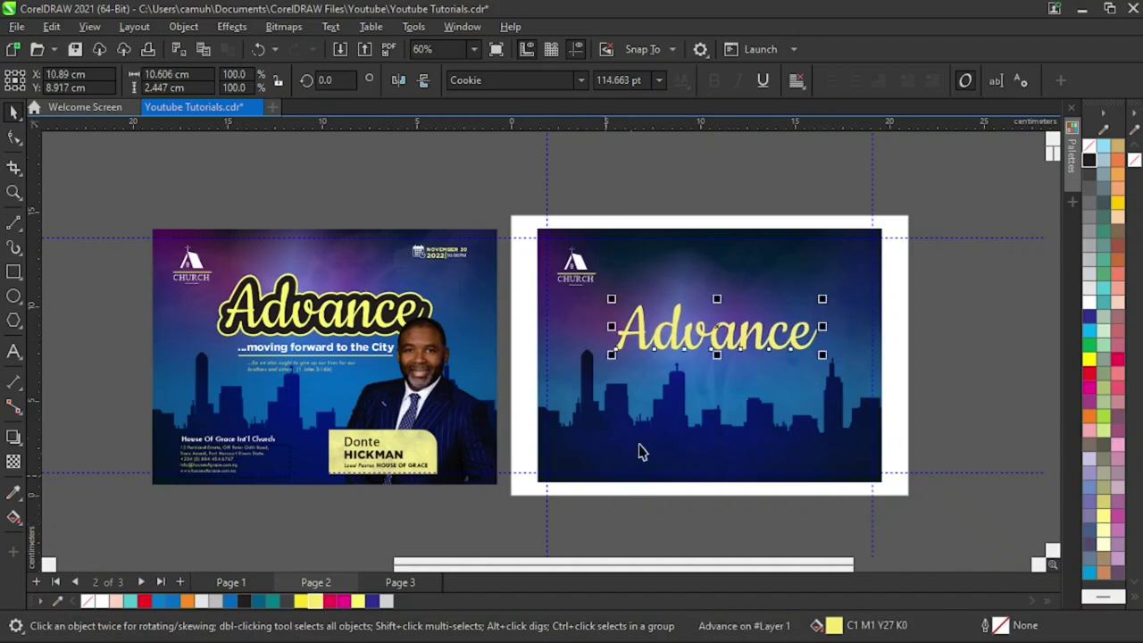
left_click(464, 194)
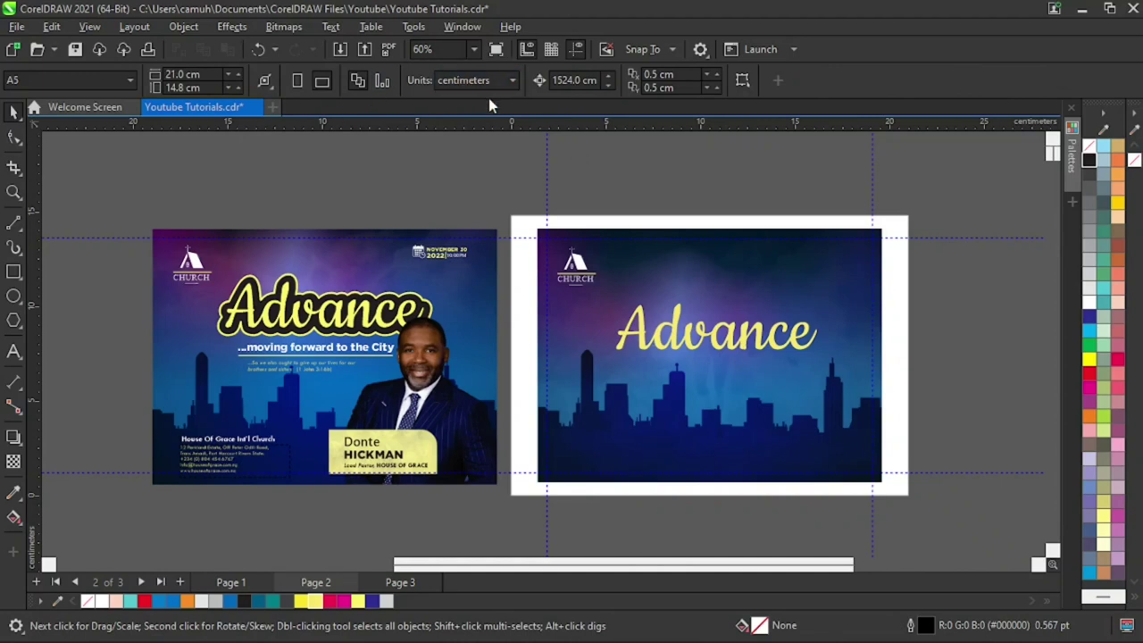
Switch document units to pixels and select the Advance text.
left_click(514, 80)
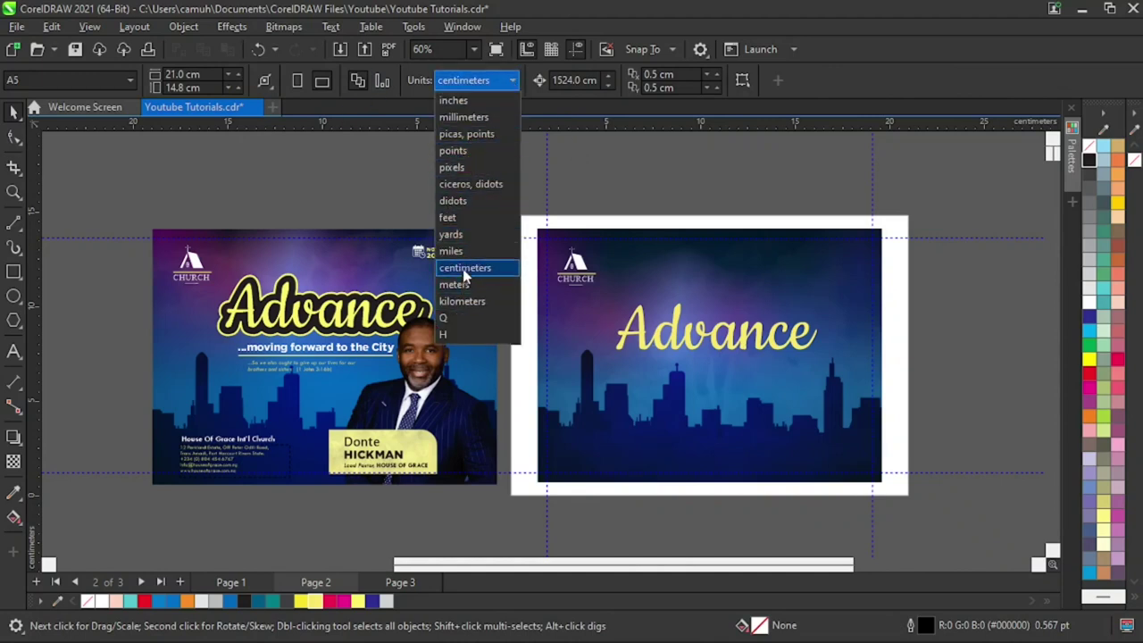
left_click(463, 168)
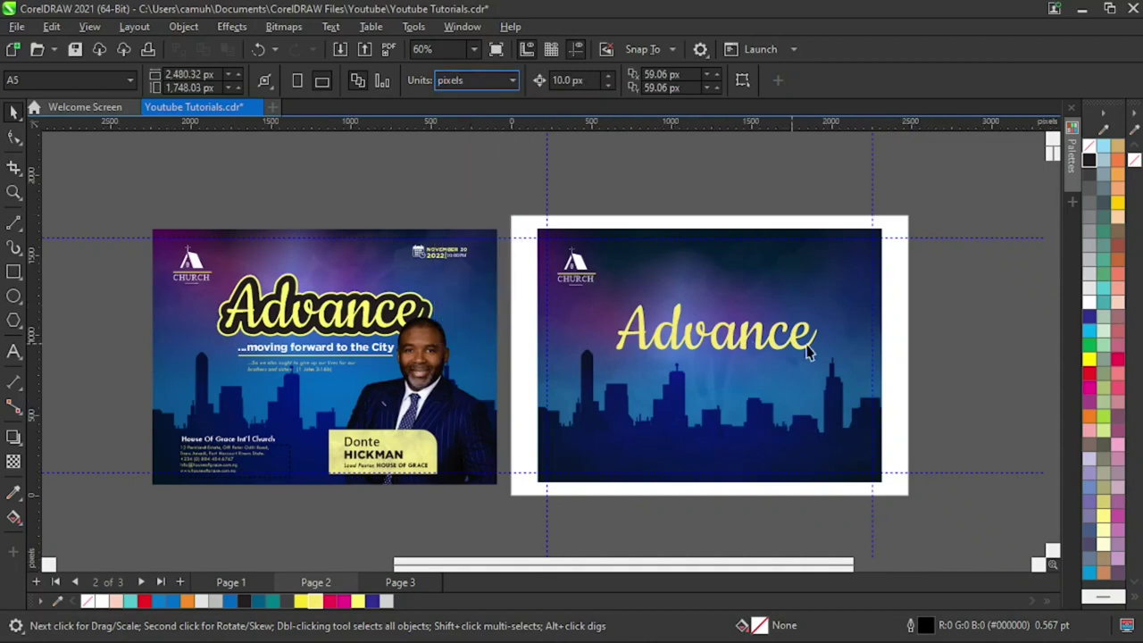
left_click_drag(941, 280, 666, 357)
left_click_drag(573, 407, 590, 402)
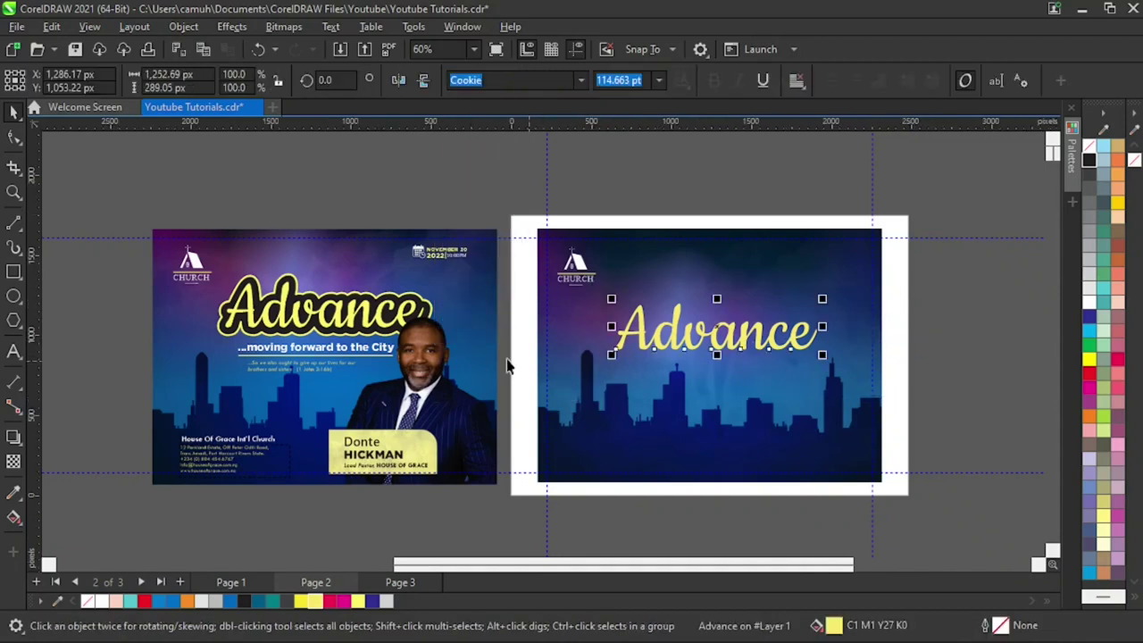
Add an outside contour to Advance with a 48 px offset.
left_click(14, 442)
left_click(91, 460)
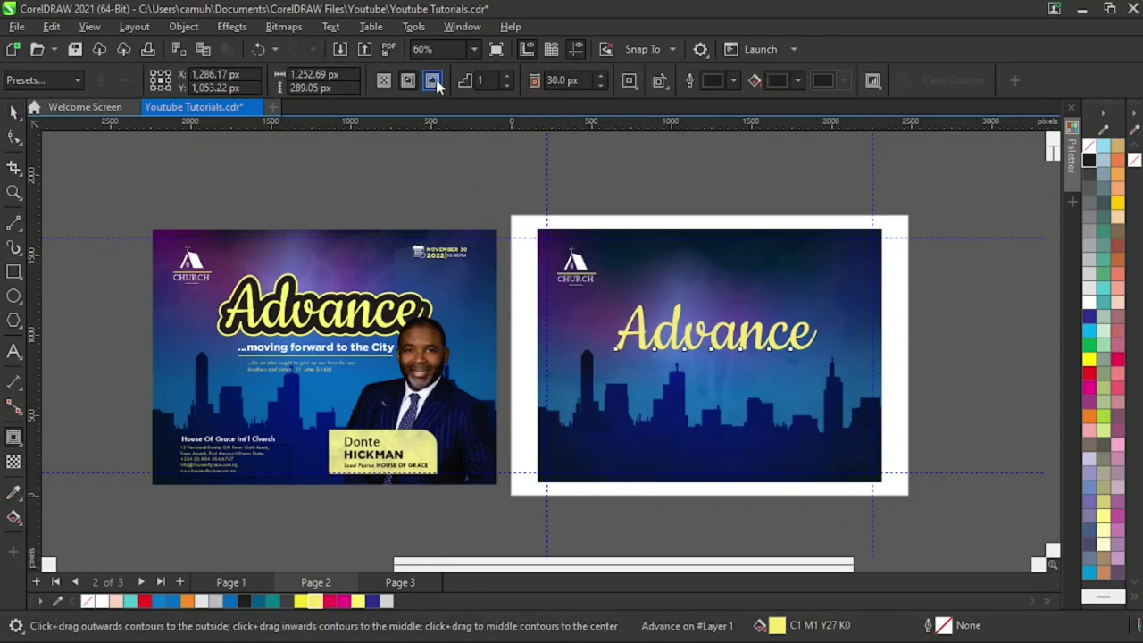
left_click(434, 81)
left_click(602, 85)
left_click(603, 84)
left_click(603, 85)
left_click(603, 85)
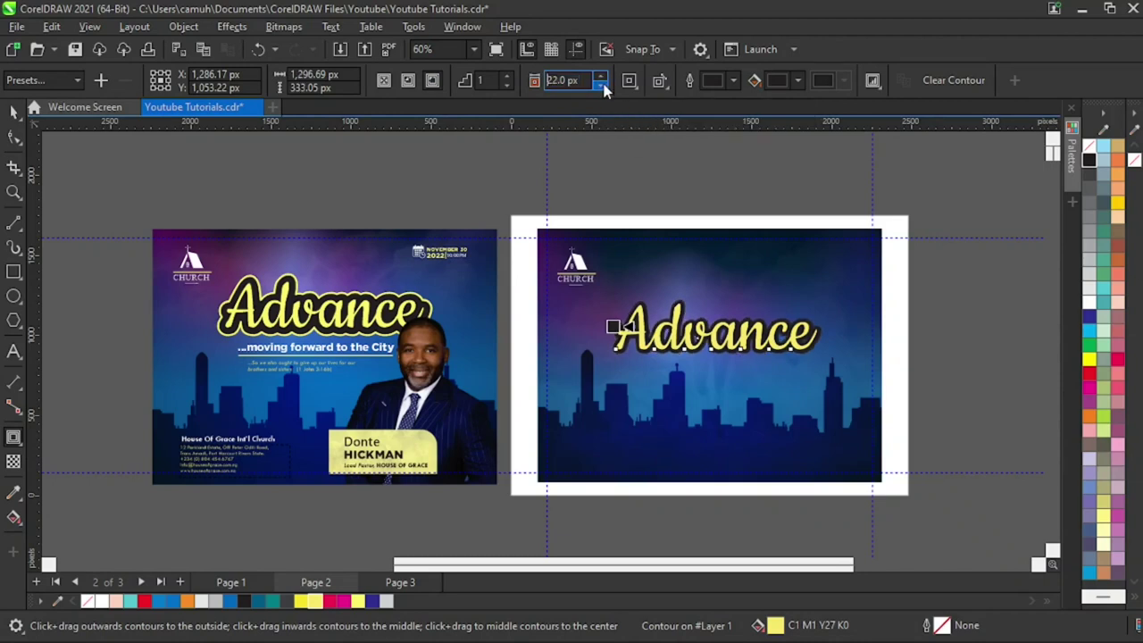
left_click(603, 77)
left_click(602, 77)
left_click(603, 77)
left_click(603, 77)
left_click(603, 76)
left_click(603, 77)
left_click(603, 76)
left_click(603, 77)
left_click(604, 77)
left_click(604, 77)
left_click(606, 77)
left_click(607, 77)
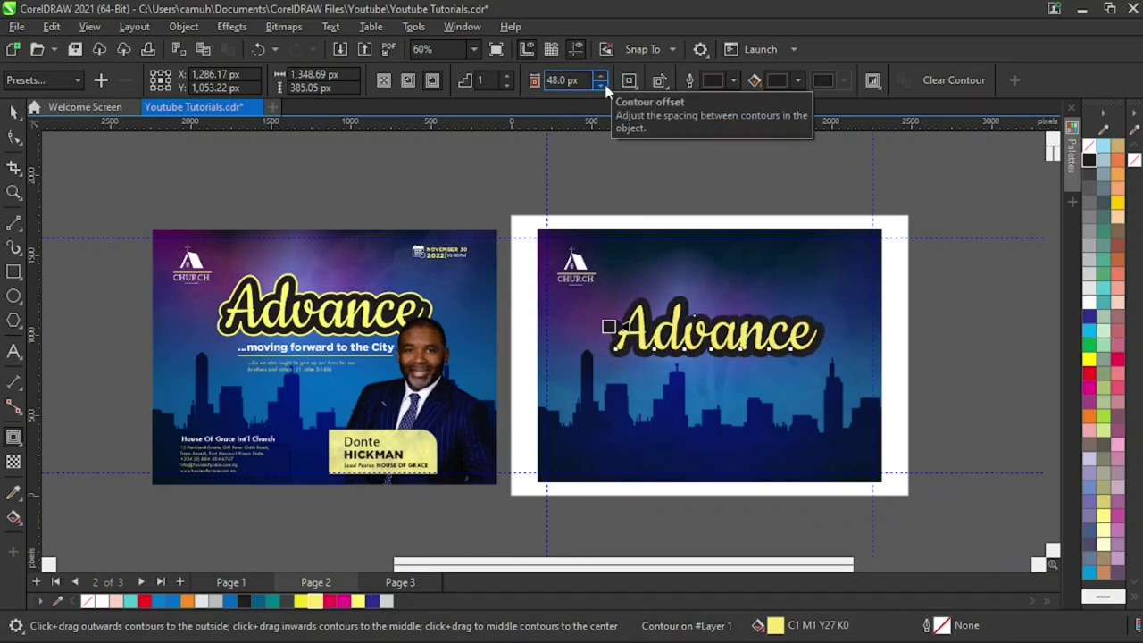
left_click(603, 85)
left_click(601, 75)
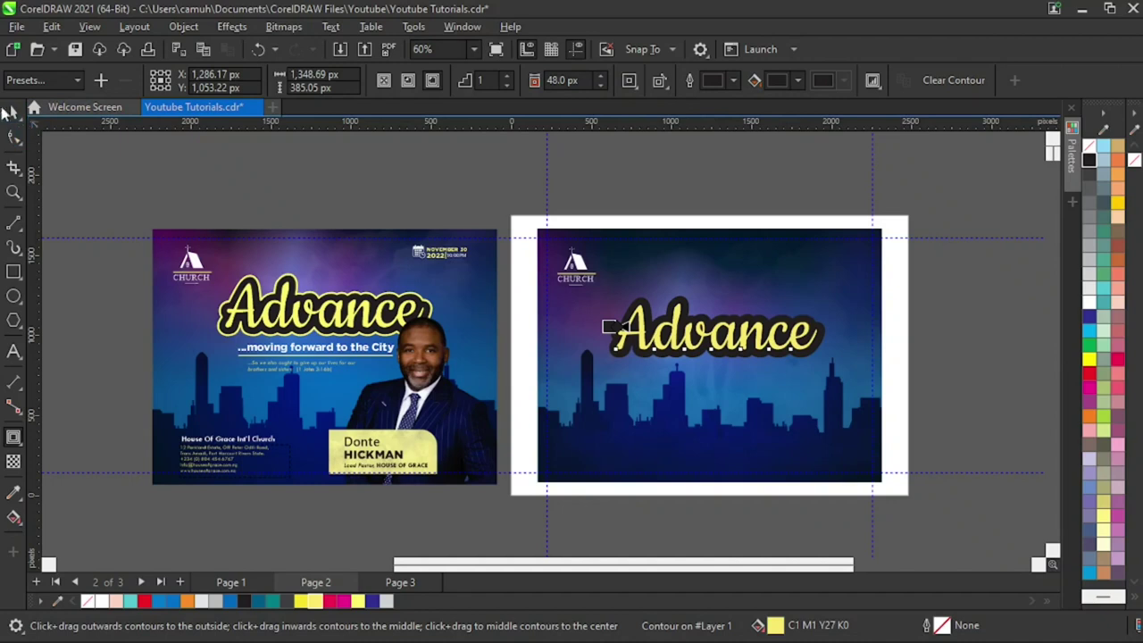
Zoom in on page 2, undo a trial move, and reselect the Advance contour group.
key("space")
key("z")
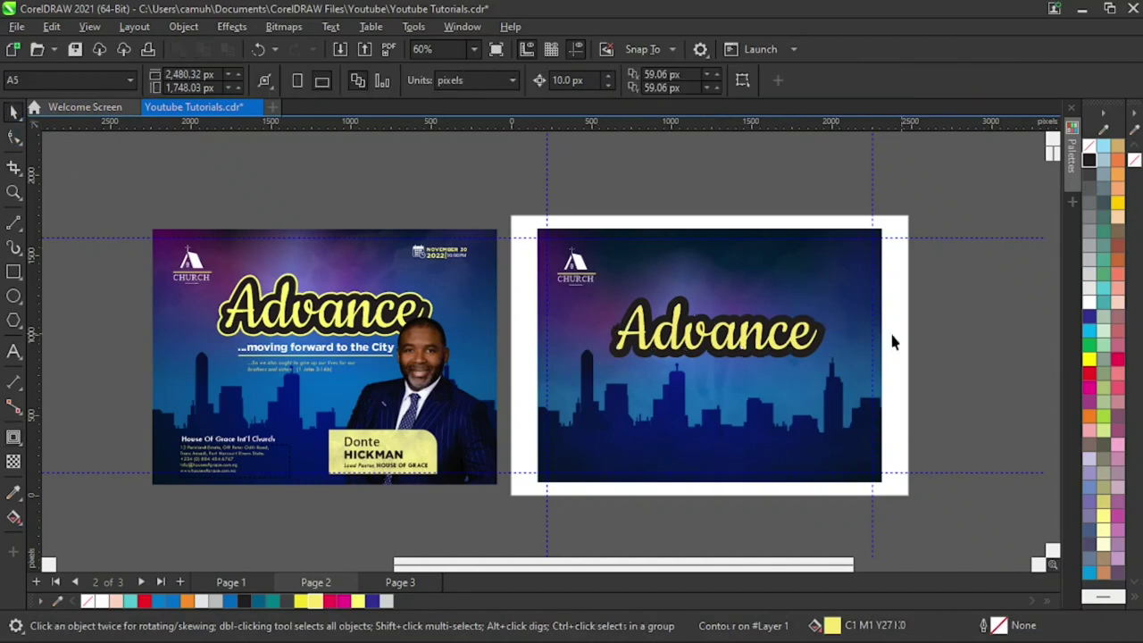
left_click_drag(502, 223, 943, 398)
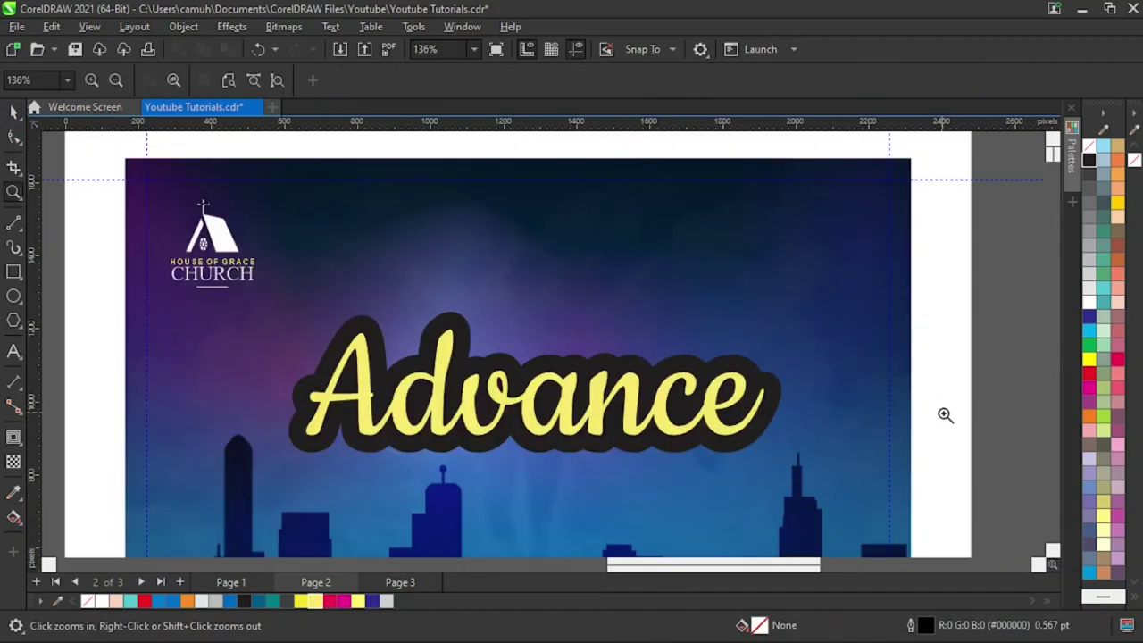
key("space")
left_click_drag(675, 420, 658, 364)
key("ctrl+z")
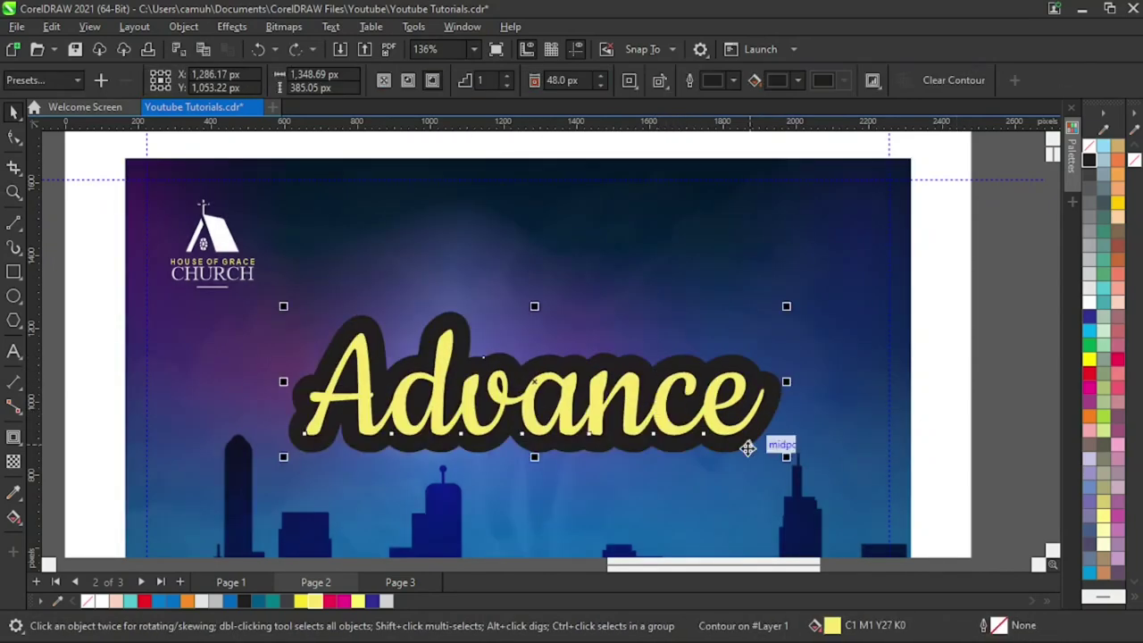
left_click(943, 346)
left_click_drag(1000, 237, 272, 522)
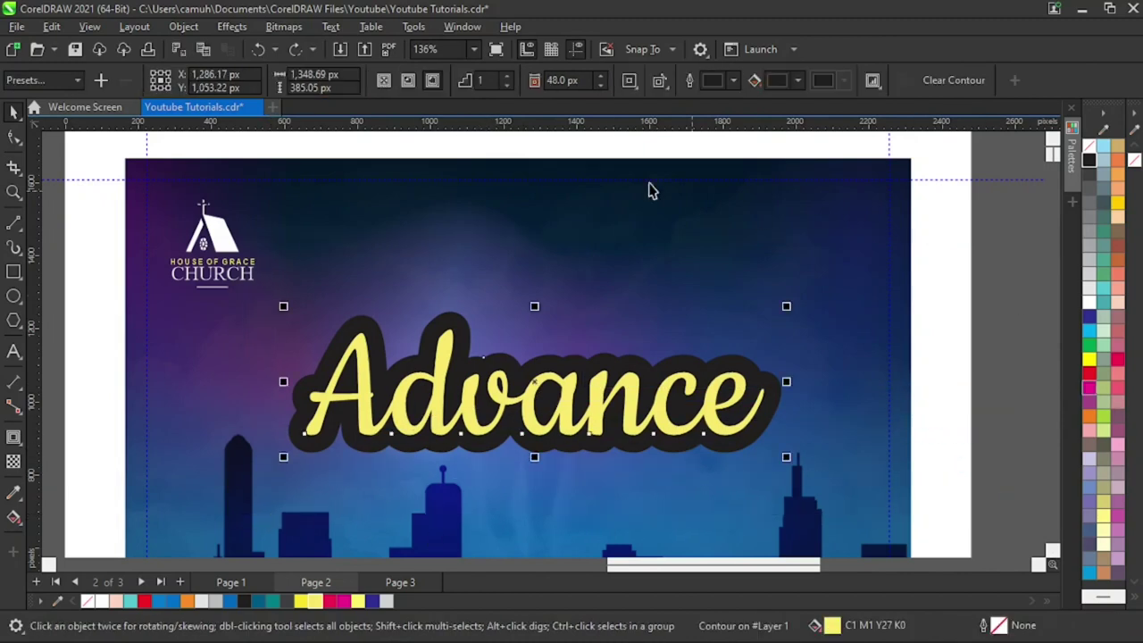
Separate the dark contour shape from the Advance text.
left_click(183, 26)
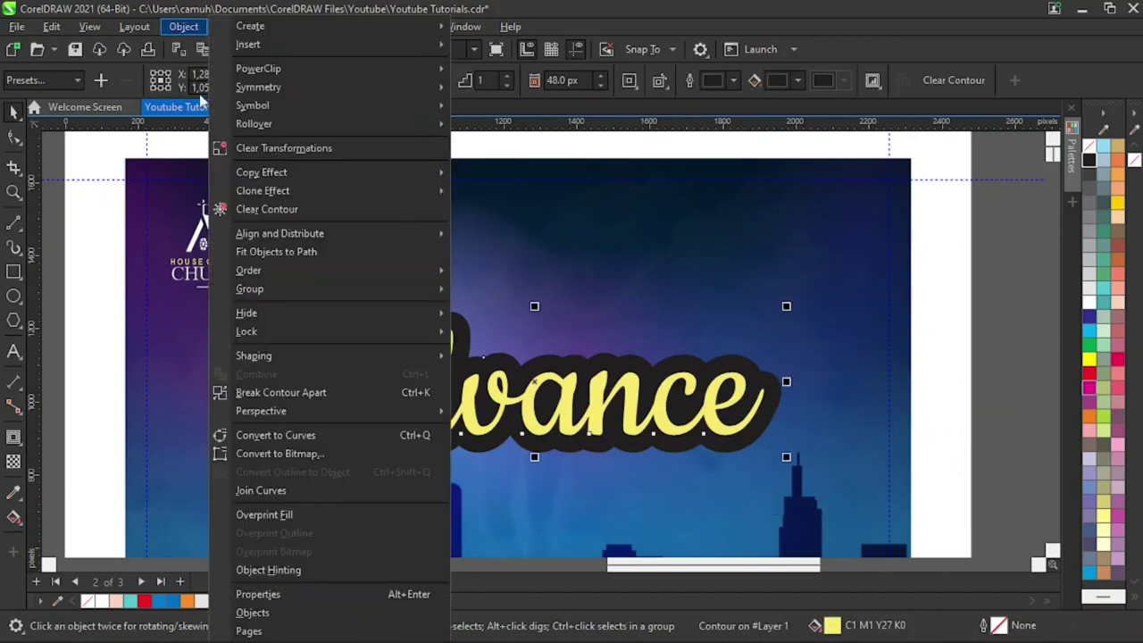
left_click(286, 392)
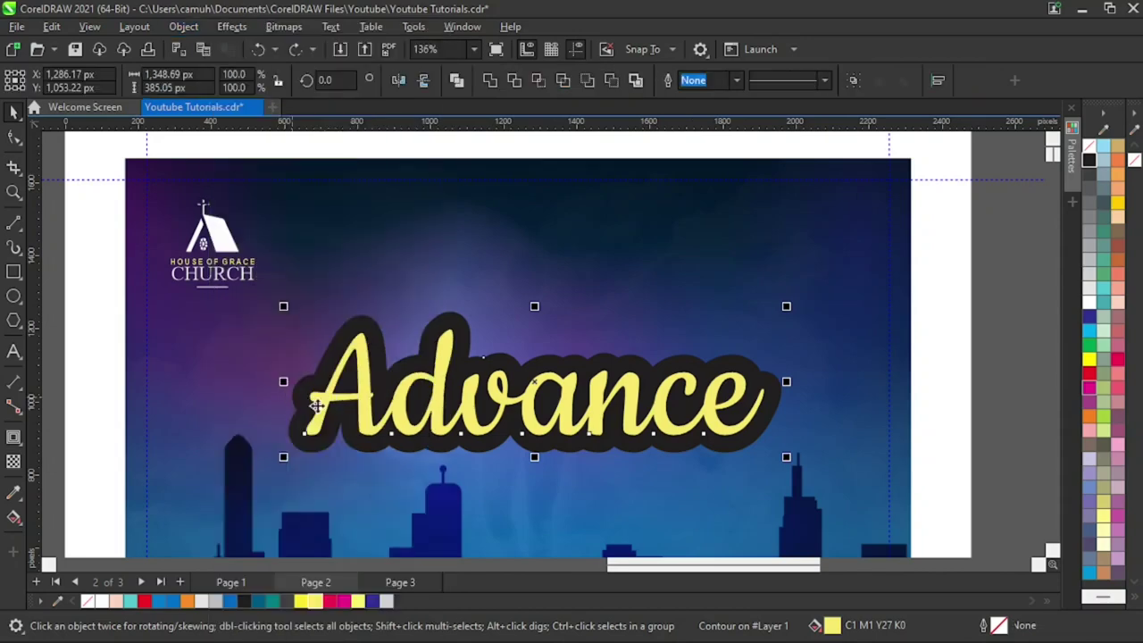
left_click(883, 347)
left_click_drag(747, 377, 762, 293)
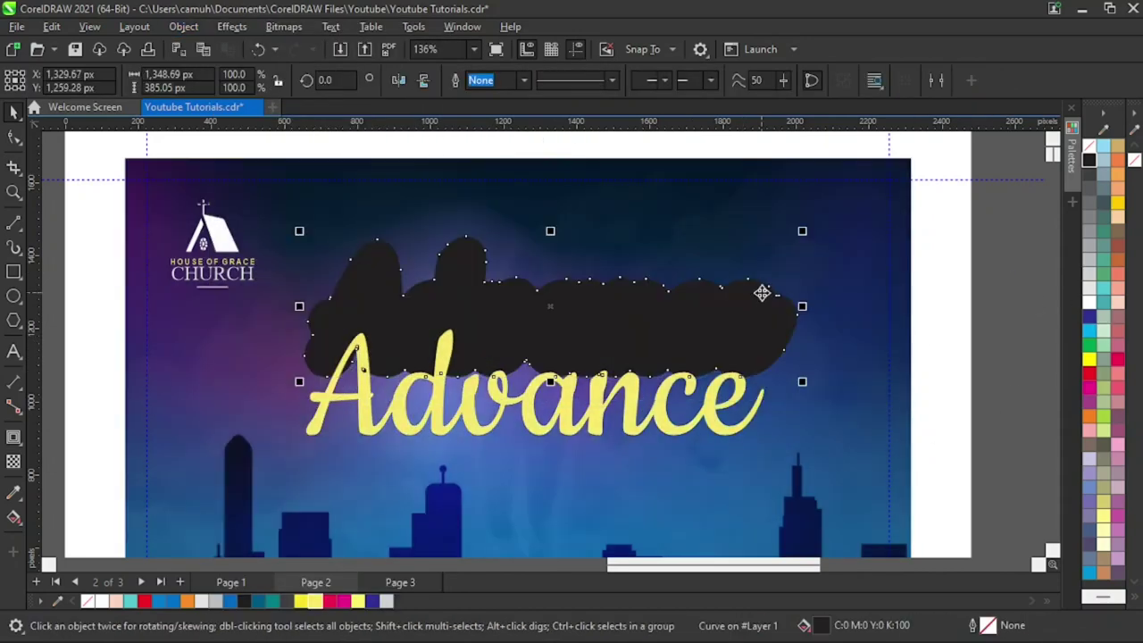
key("ctrl+z")
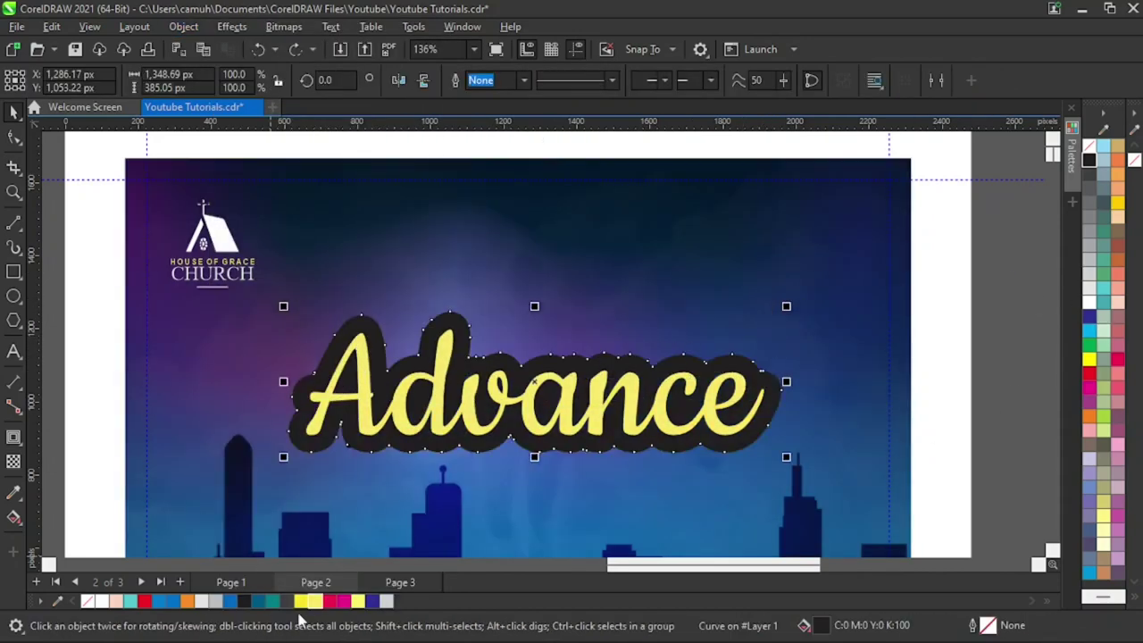
Give the dark contour shape a yellow outline 3.0 pt wide.
right_click(314, 608)
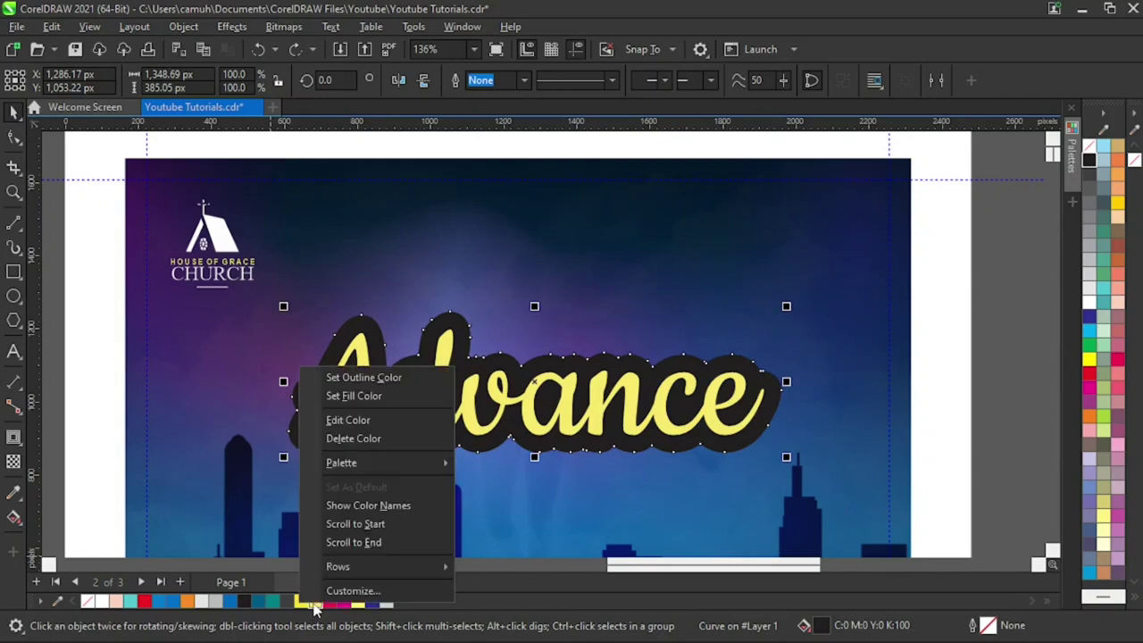
left_click(378, 381)
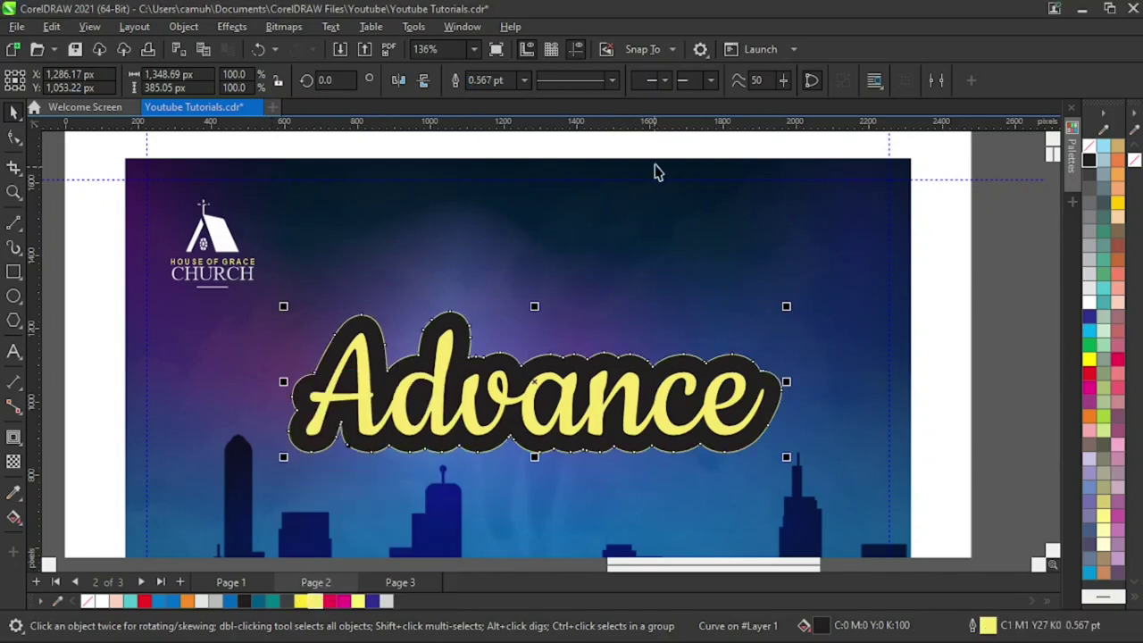
left_click(524, 80)
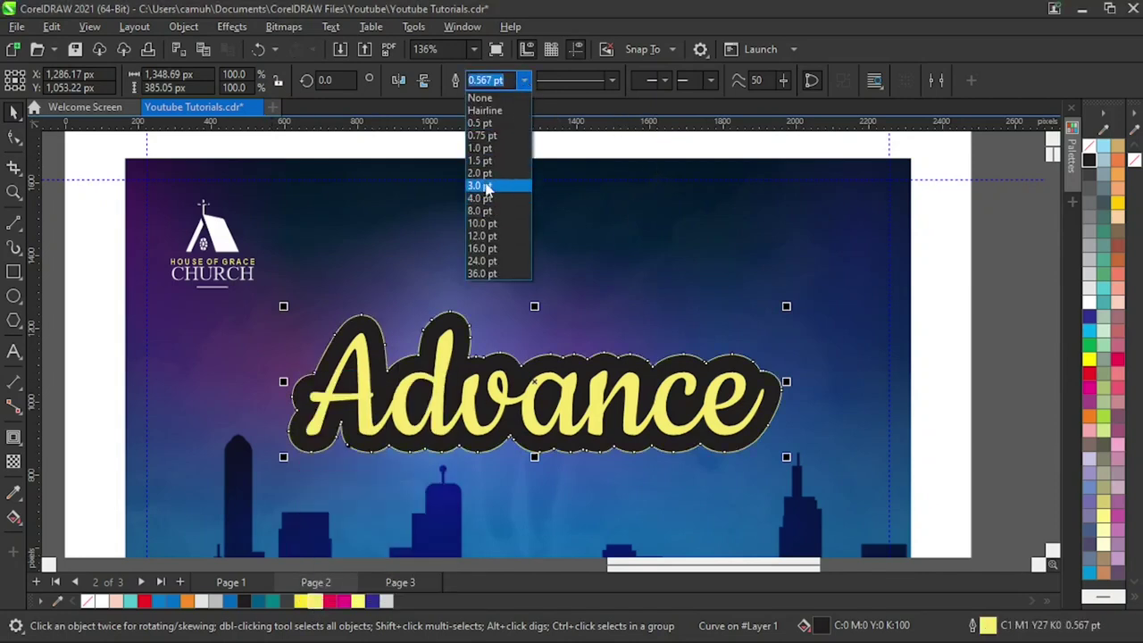
left_click(489, 182)
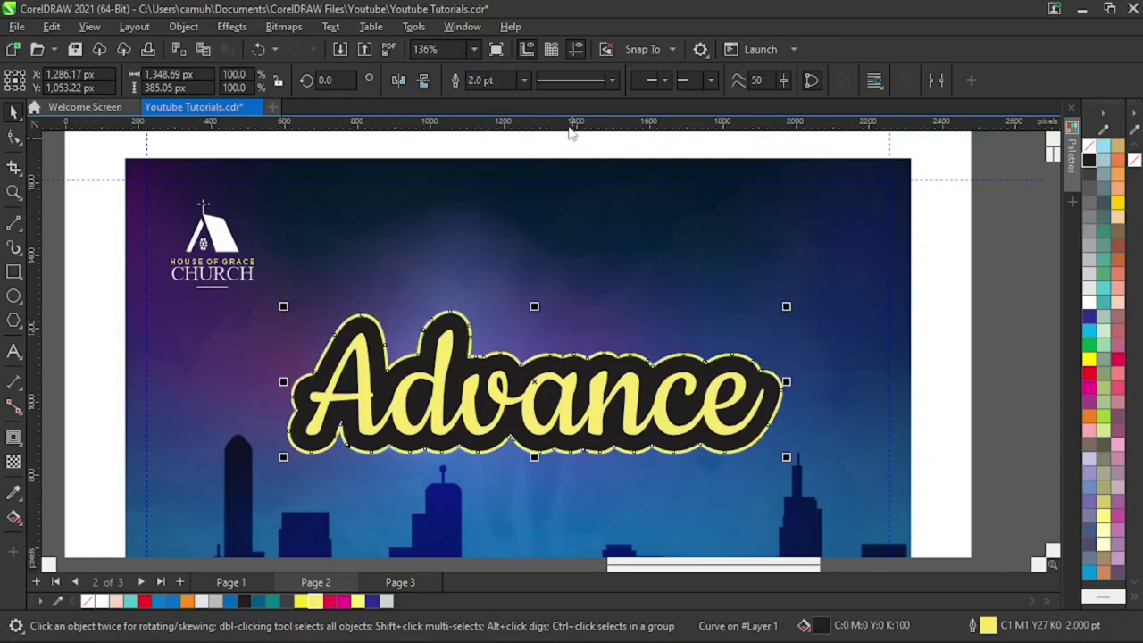
left_click(526, 82)
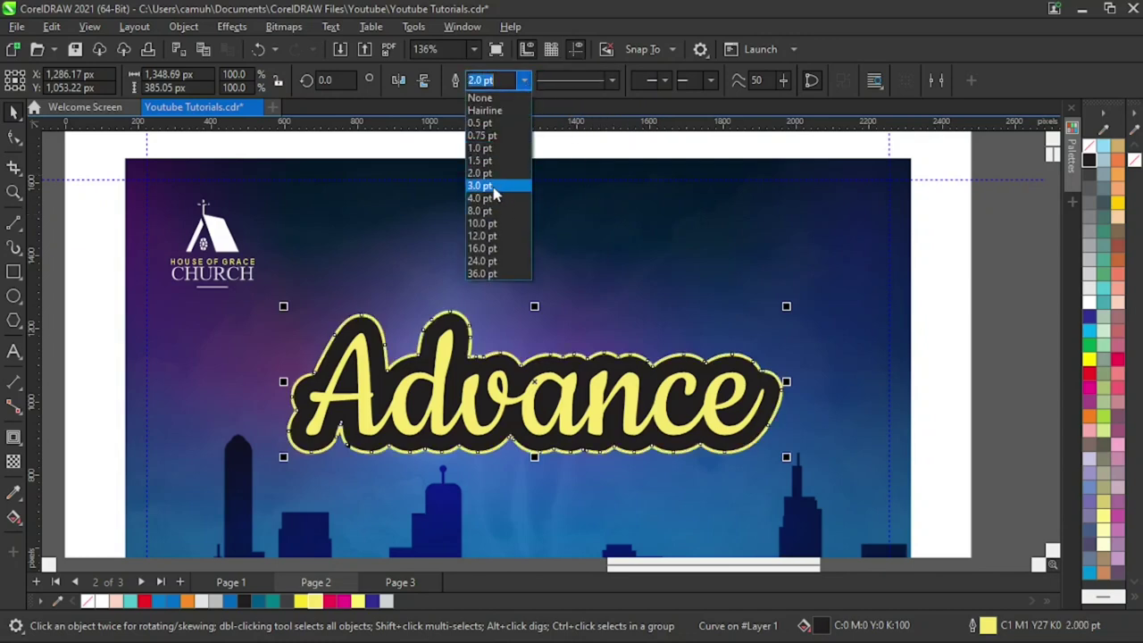
left_click(497, 192)
Shrink the page-2 Advance title slightly, shift it left, then nudge it back right.
key("z")
right_click(616, 358)
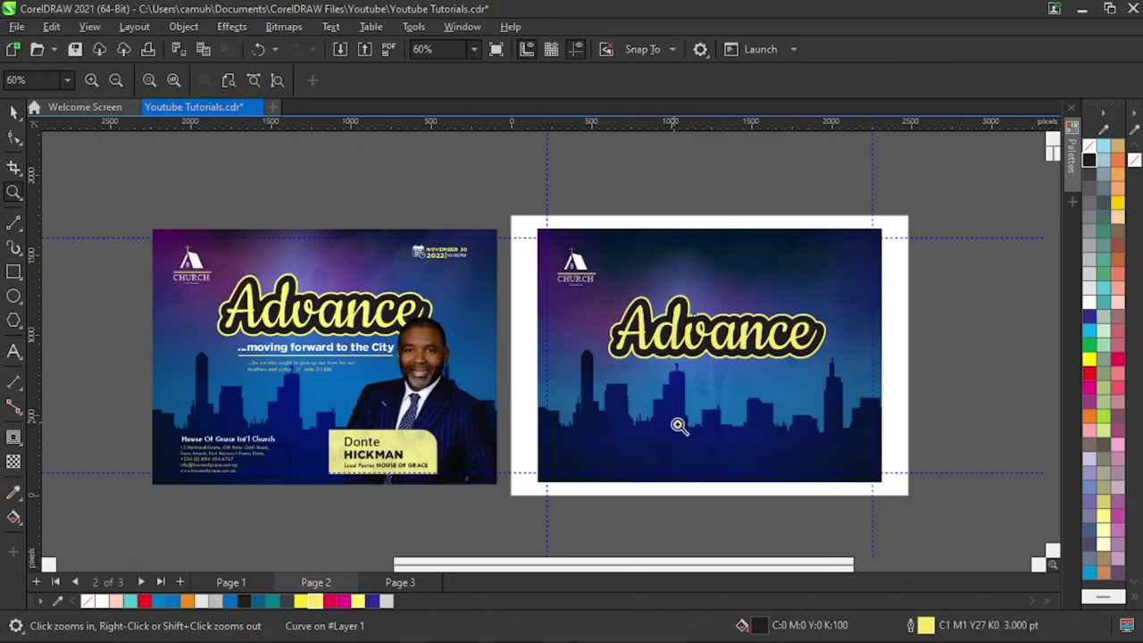
key("space")
left_click_drag(944, 277, 601, 387)
left_click_drag(834, 301, 829, 304)
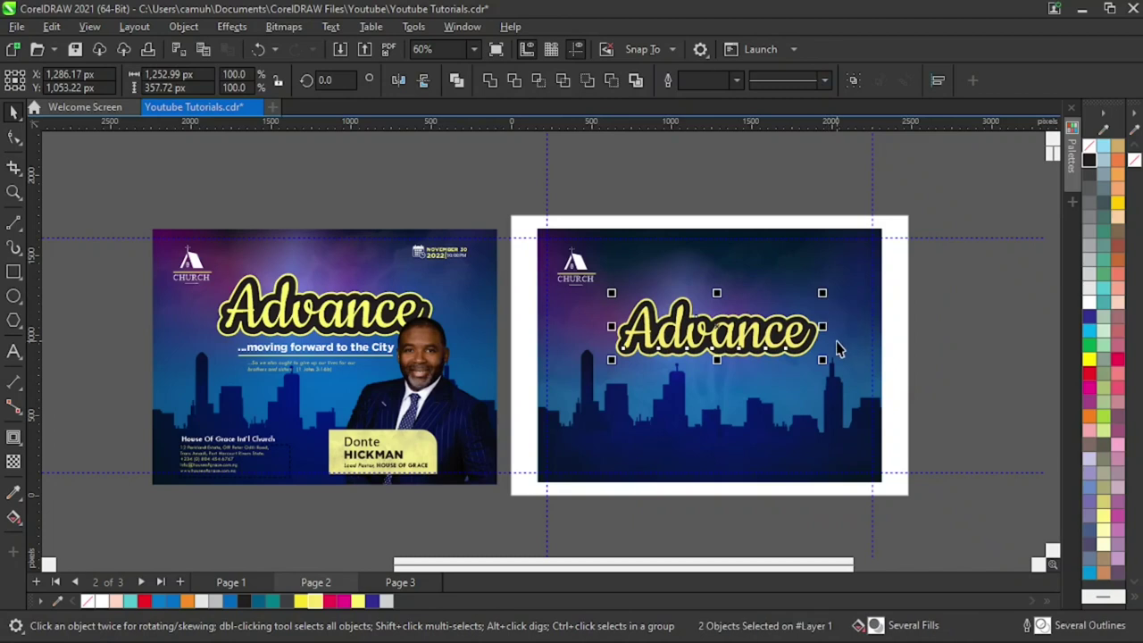
left_click_drag(697, 337, 681, 338)
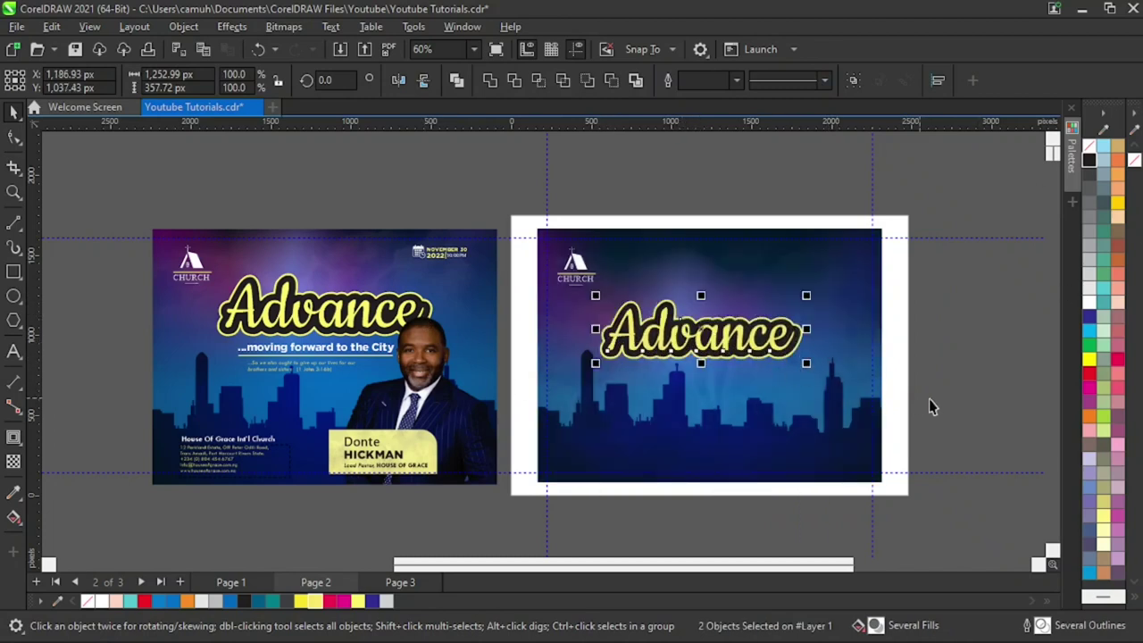
left_click(958, 393)
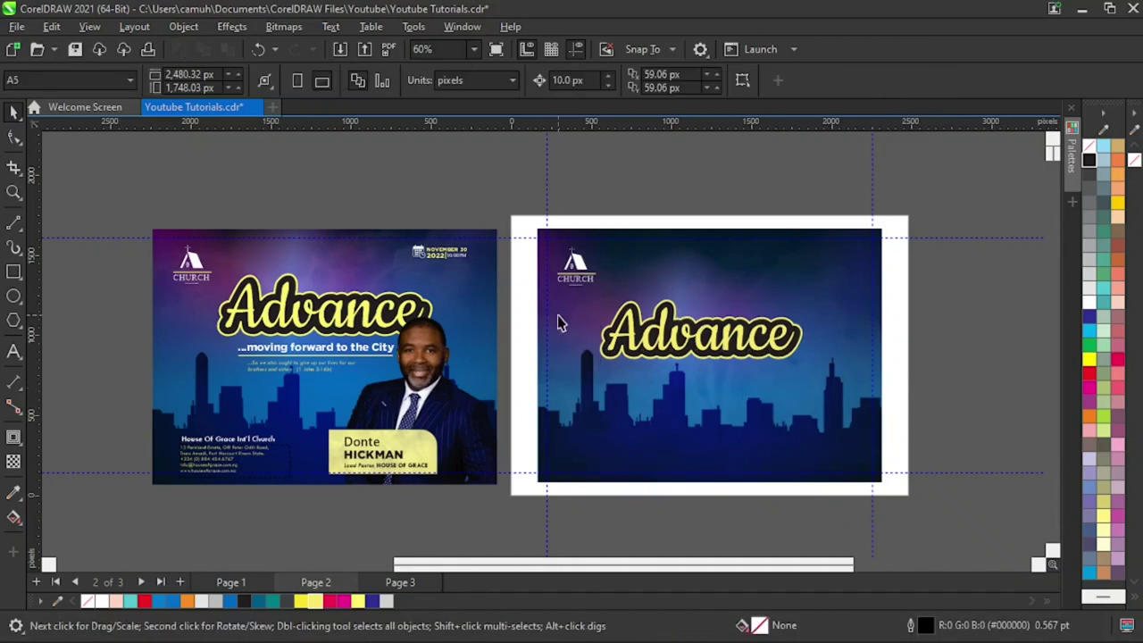
left_click_drag(518, 304, 862, 410)
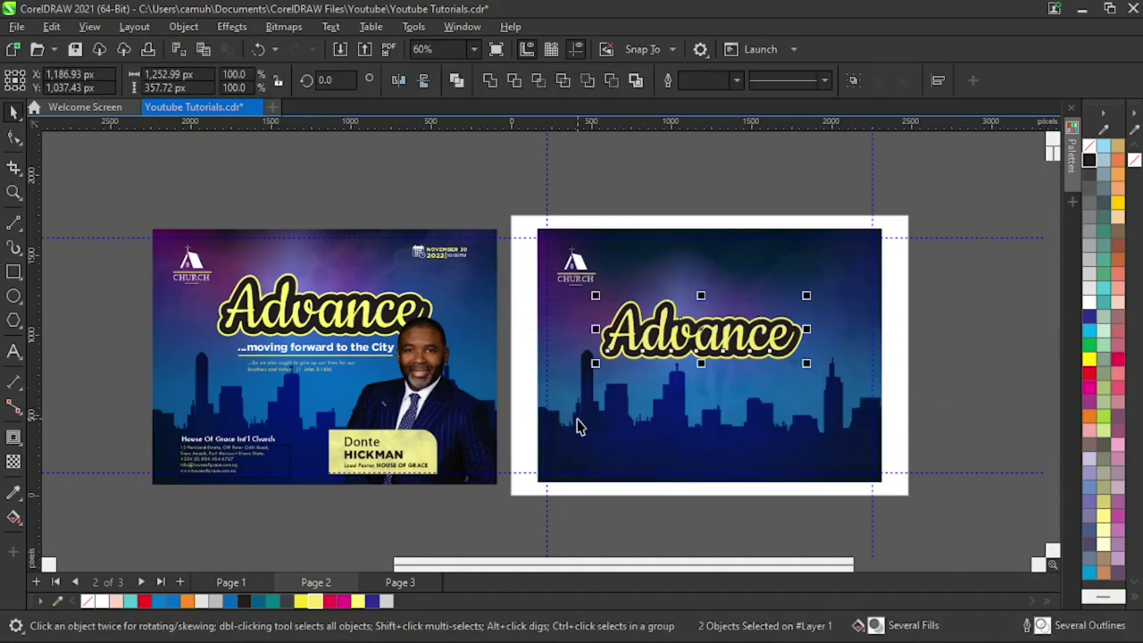
key("Right")
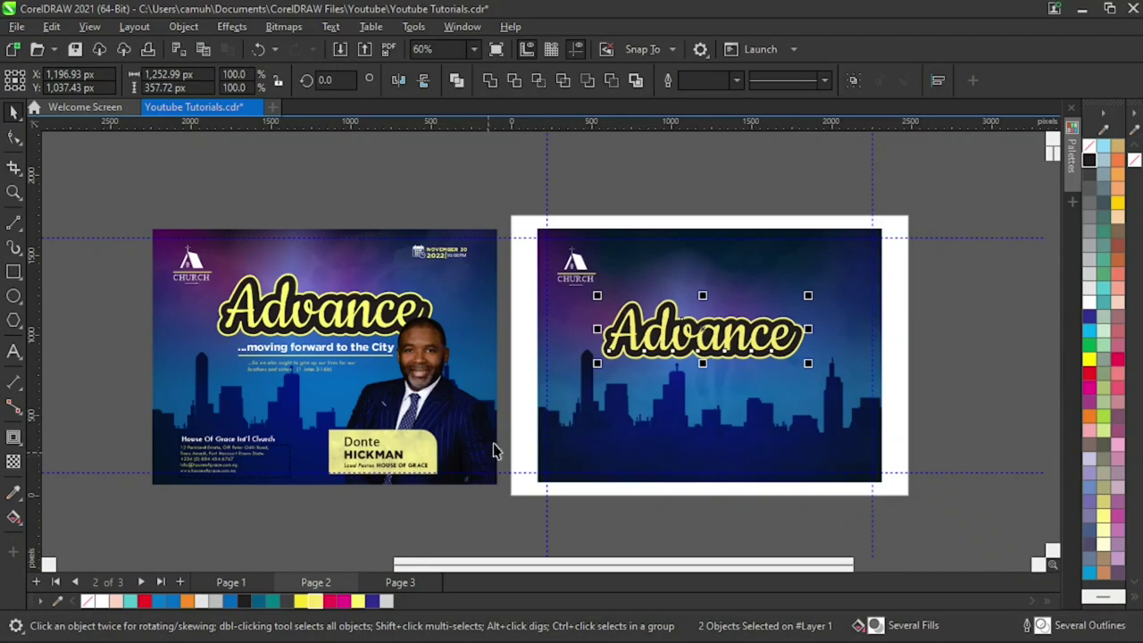
left_click(513, 350)
Zoom in on the page-1 reference flyer to compare, then pick the Text tool.
key("z")
left_click_drag(119, 293, 523, 395)
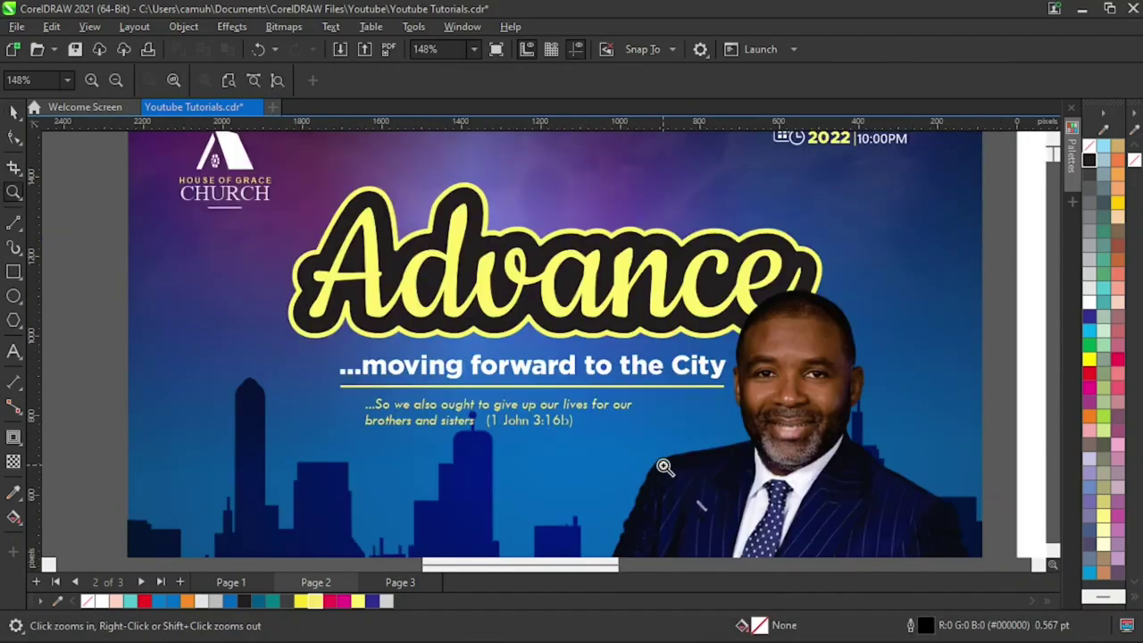
right_click(701, 426)
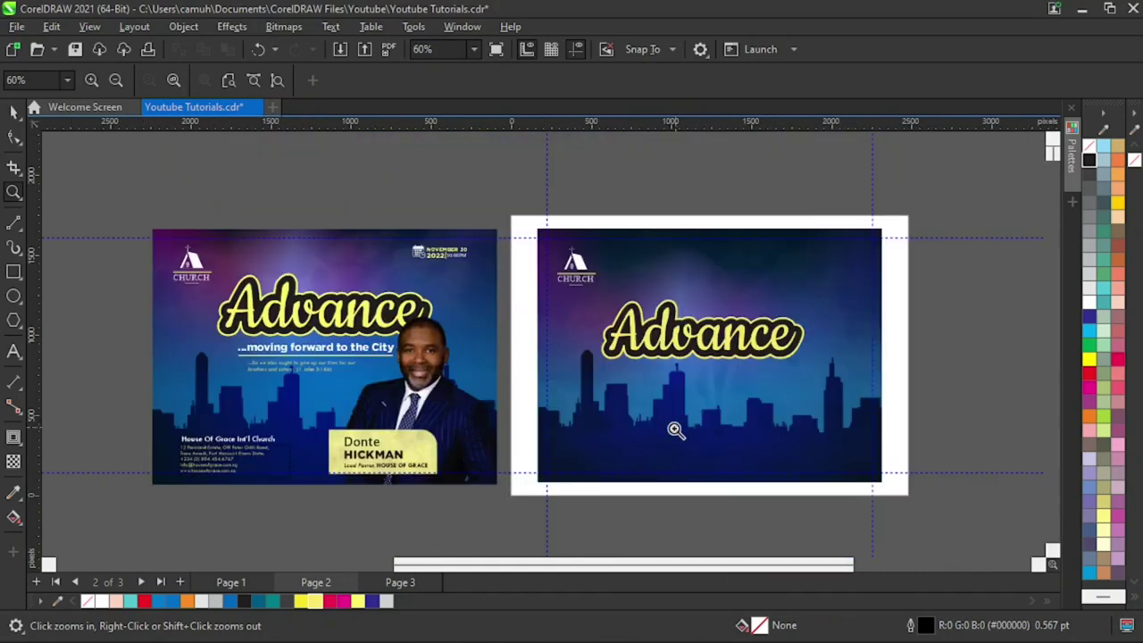
key("space")
left_click(13, 351)
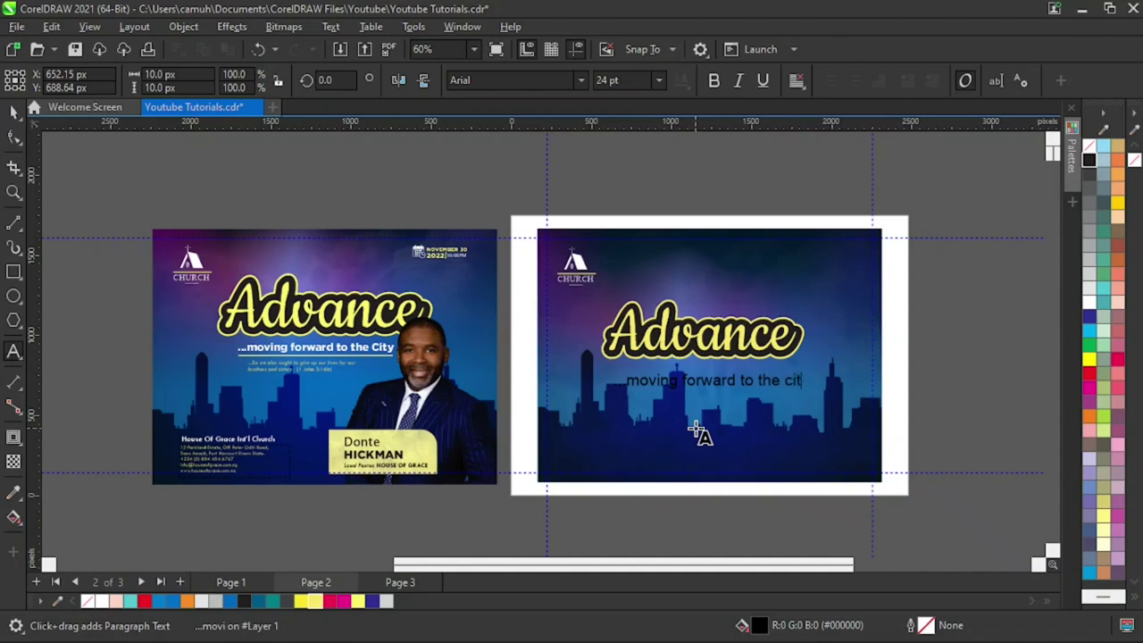
Make the subtitle white Century Gothic and move it up under Advance.
key("ctrl+space")
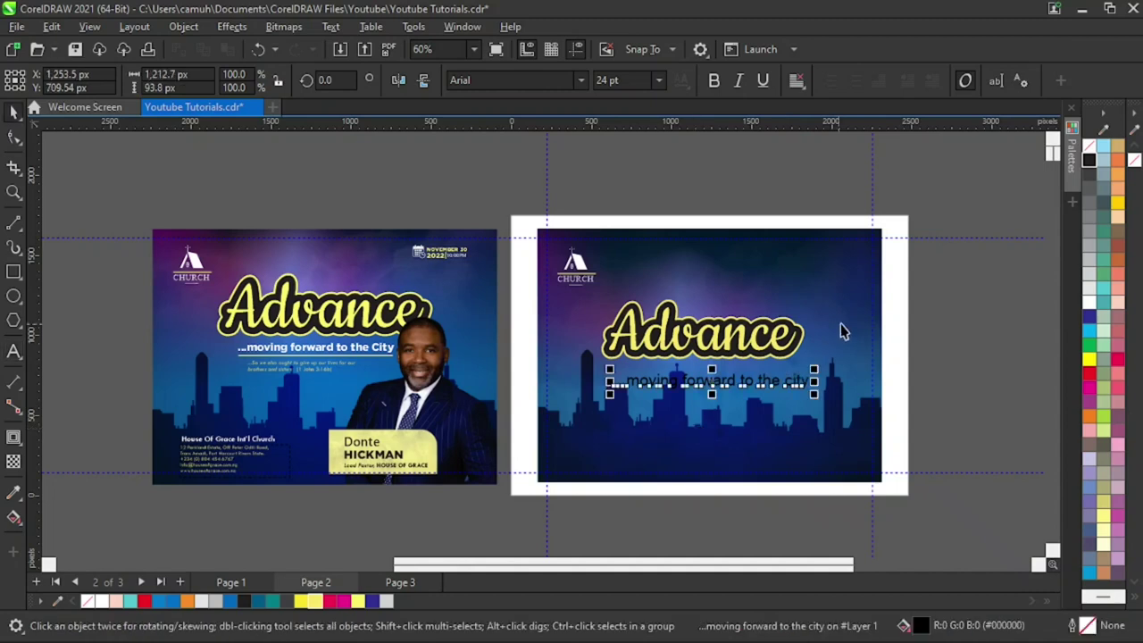
left_click(581, 79)
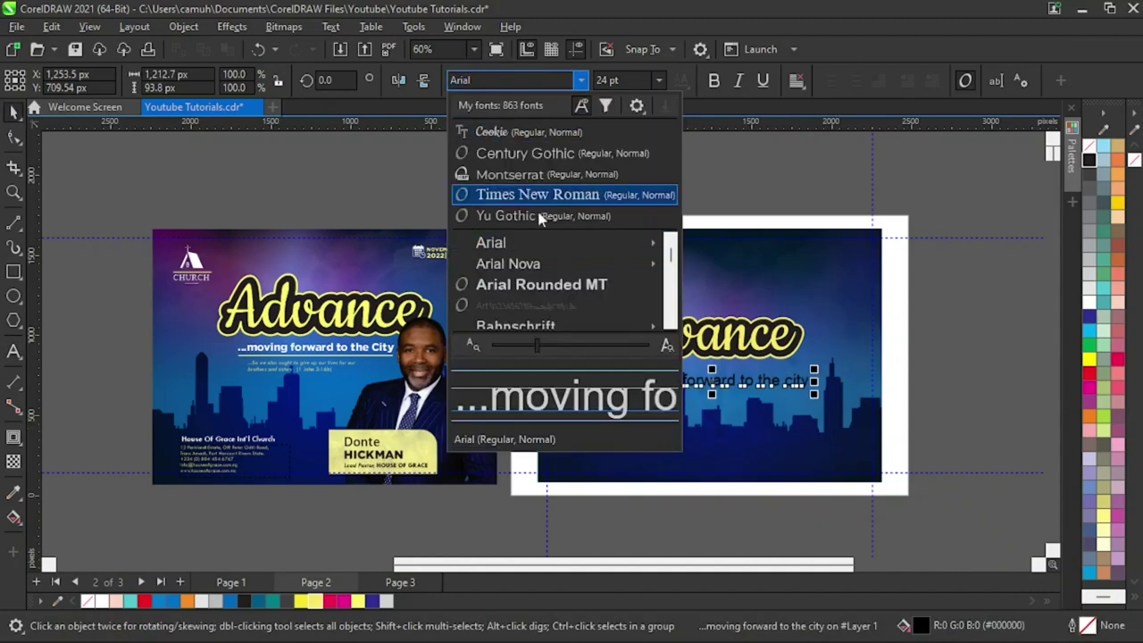
left_click(558, 154)
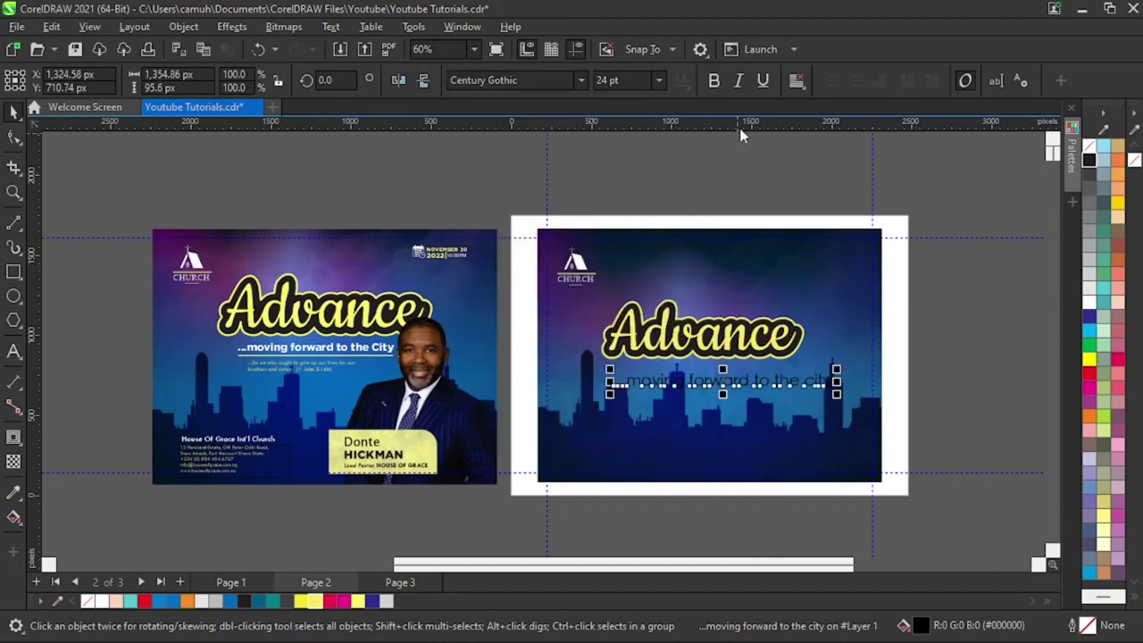
left_click(1089, 302)
left_click_drag(748, 393, 724, 375)
Check the reference subtitle's size and set the new subtitle to 20 pt.
left_click(658, 79)
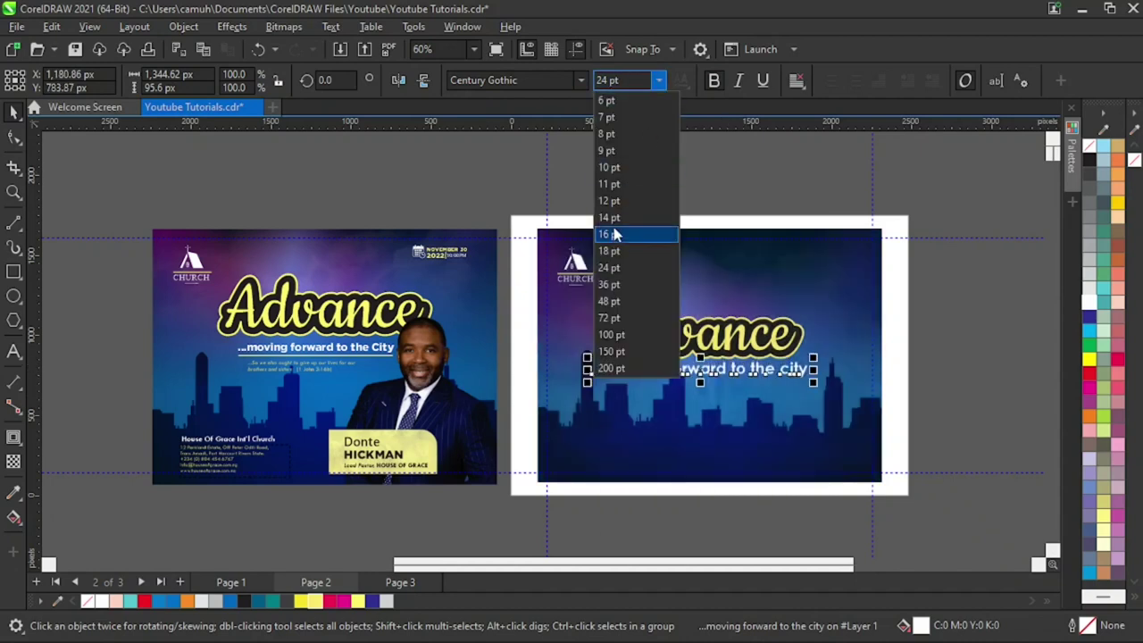
left_click(614, 251)
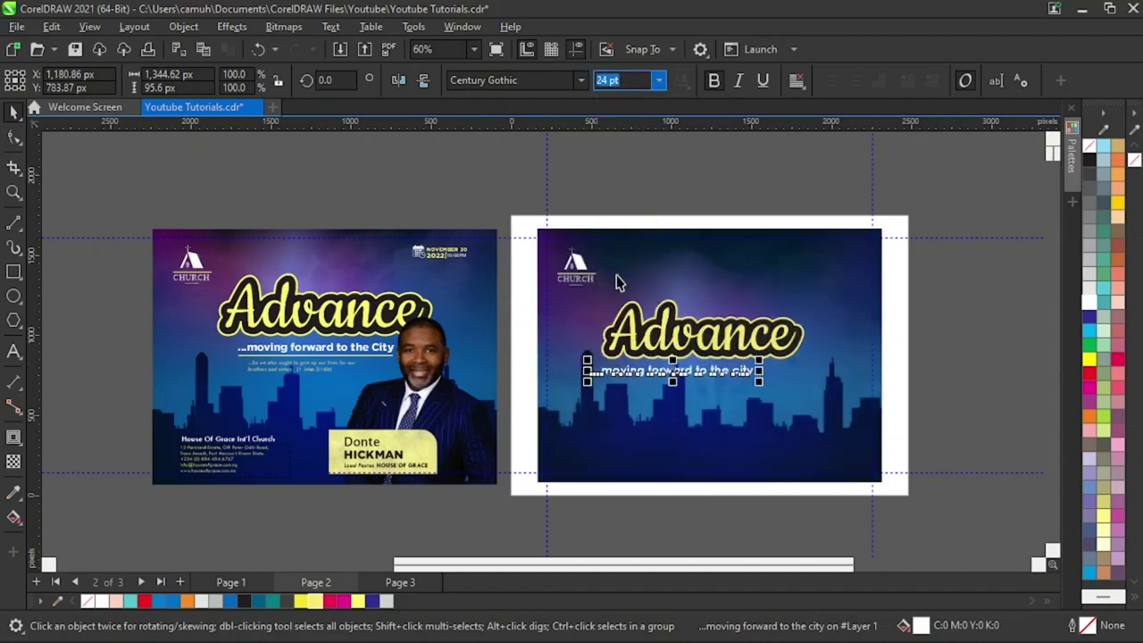
left_click(385, 353)
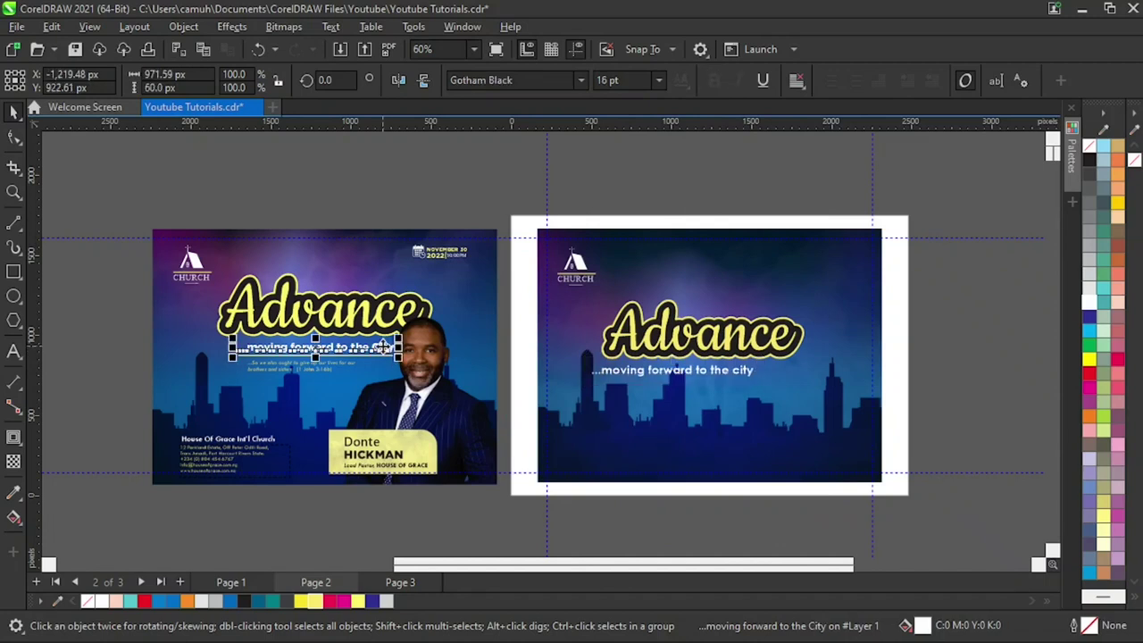
left_click(697, 379)
left_click_drag(970, 351, 543, 416)
left_click(659, 82)
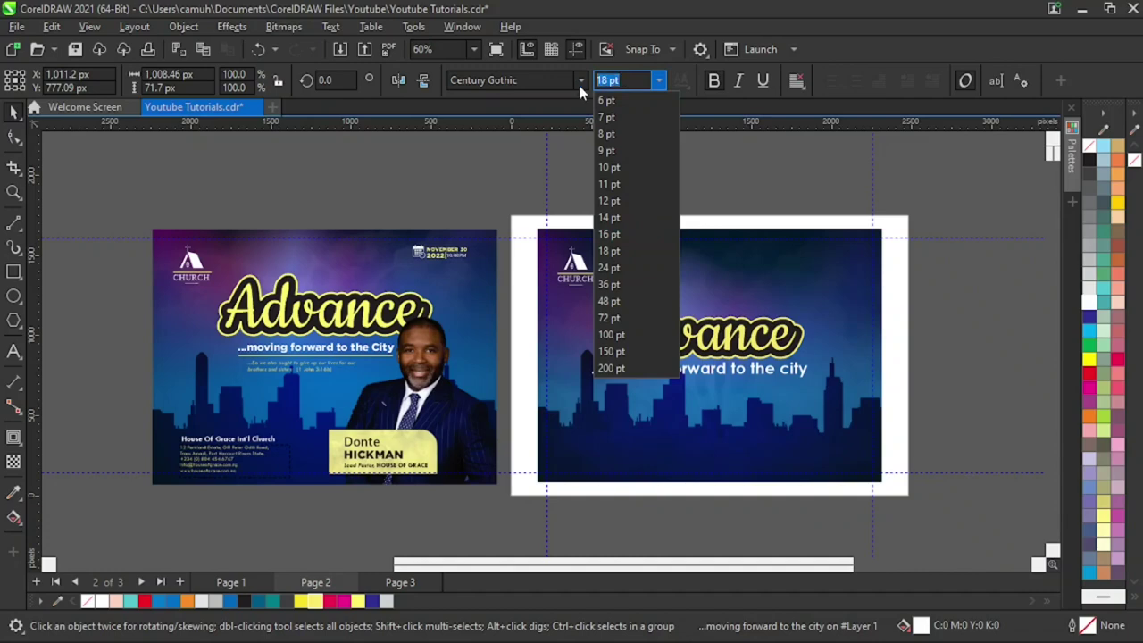
type("20")
key("Return")
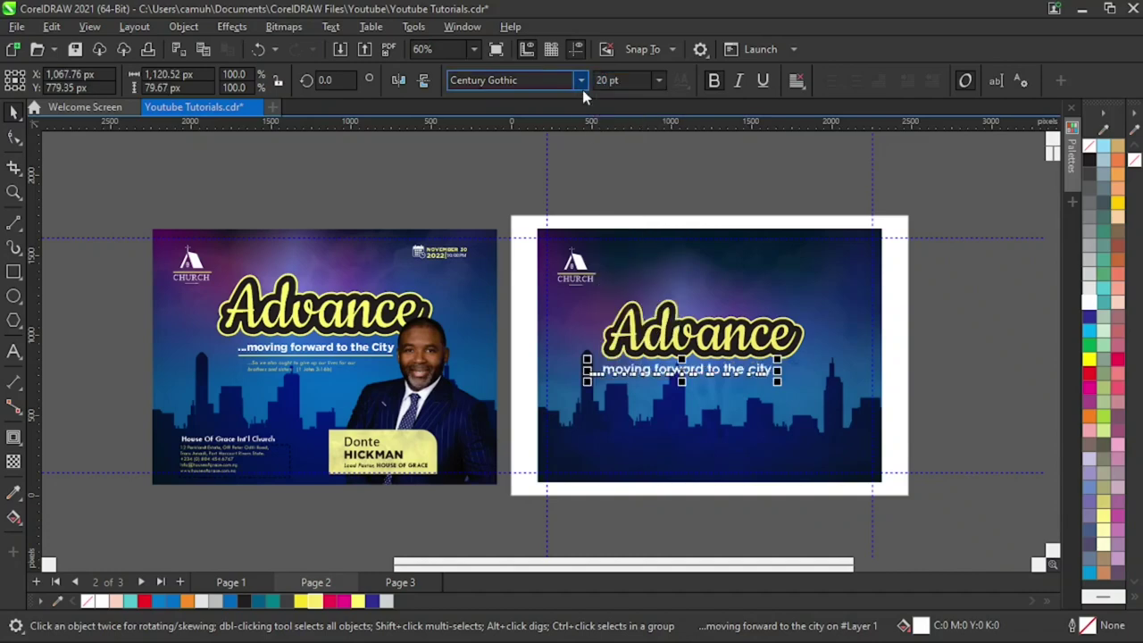
Centre the subtitle beneath Advance and capitalise 'City'.
key("z")
left_click_drag(533, 292, 938, 434)
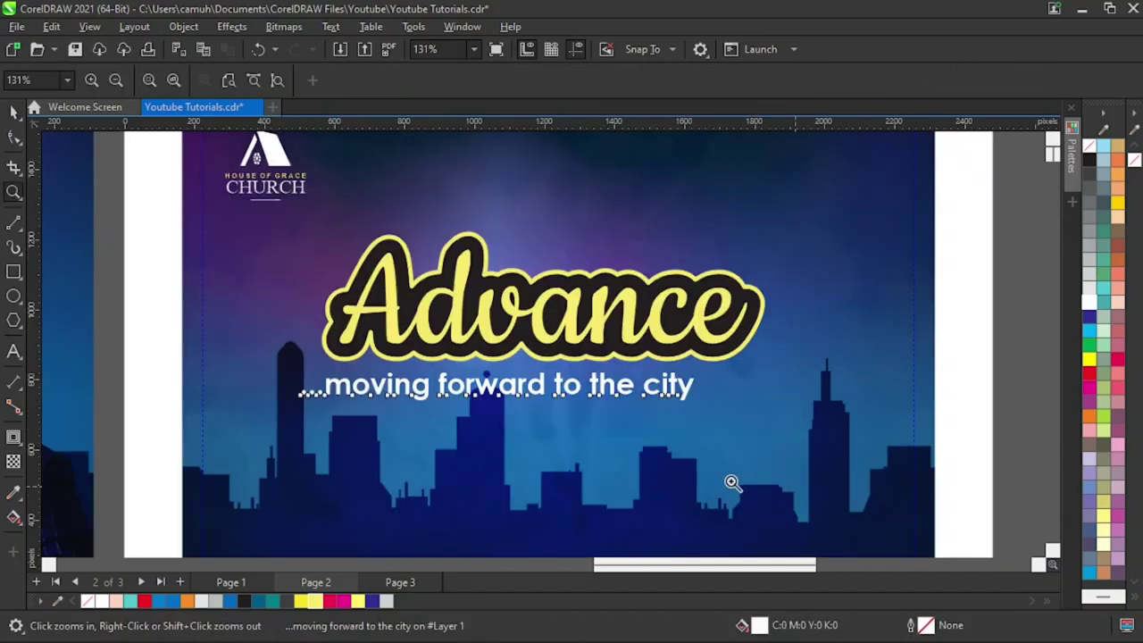
key("space")
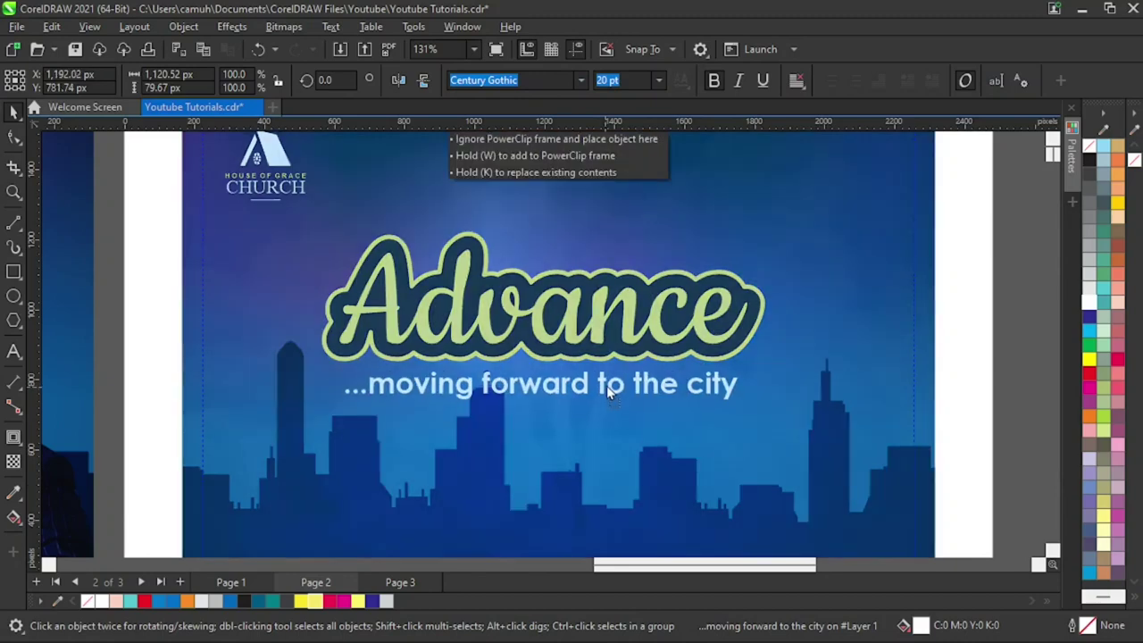
left_click_drag(606, 386, 600, 384)
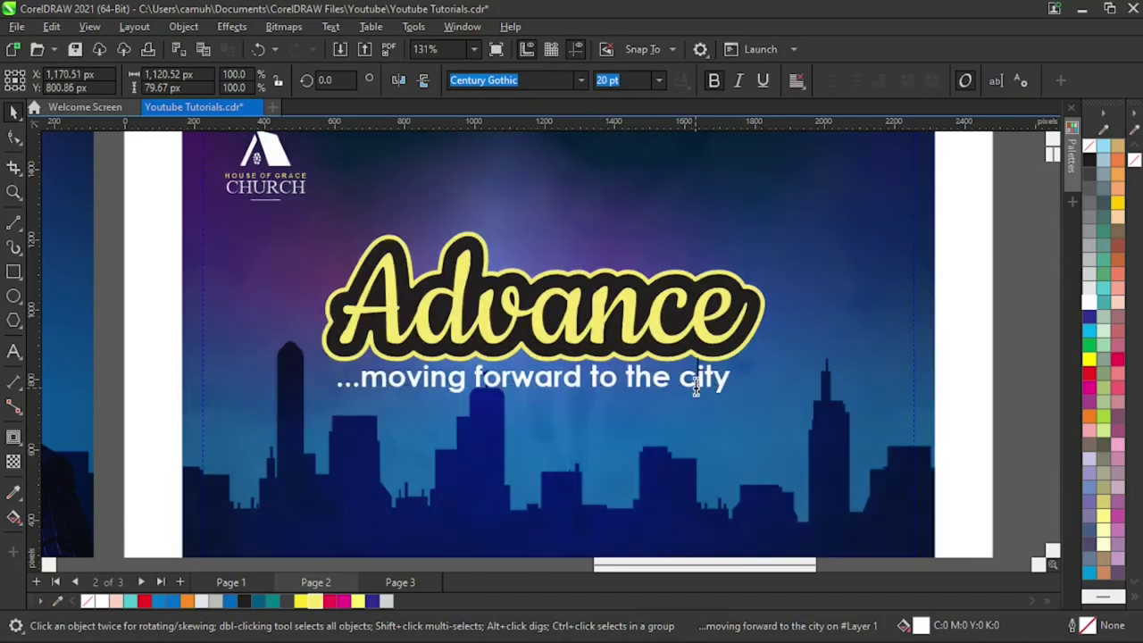
double_click(695, 385)
key("BackSpace")
type("C")
key("ctrl+space")
key("Down")
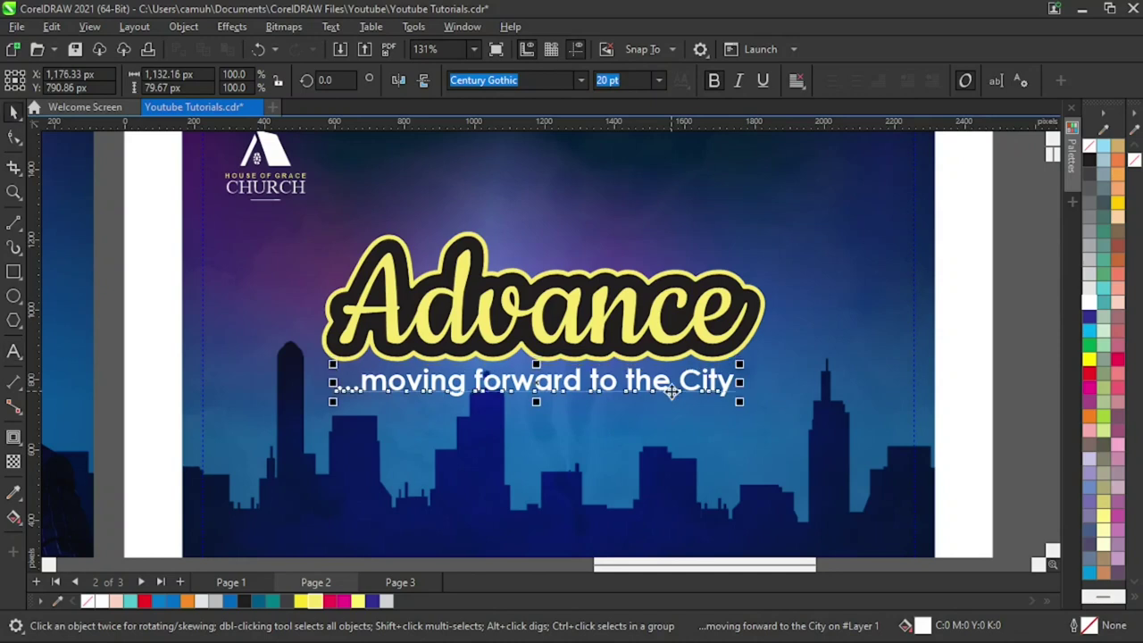
key("Escape")
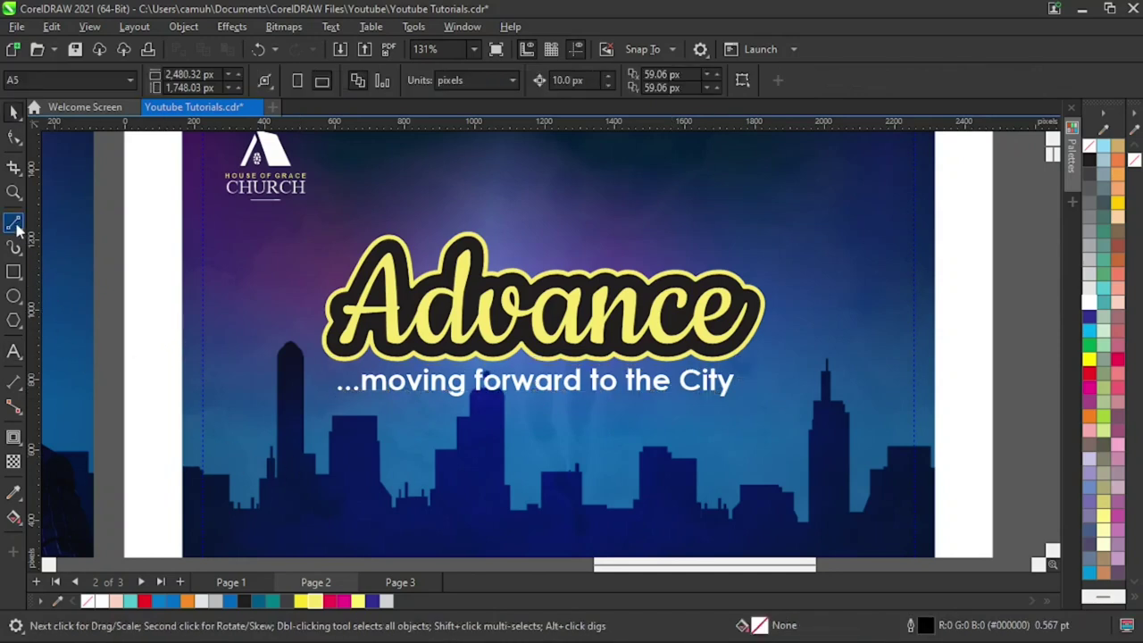
Draw a straight two-point line under the subtitle.
left_click(15, 228)
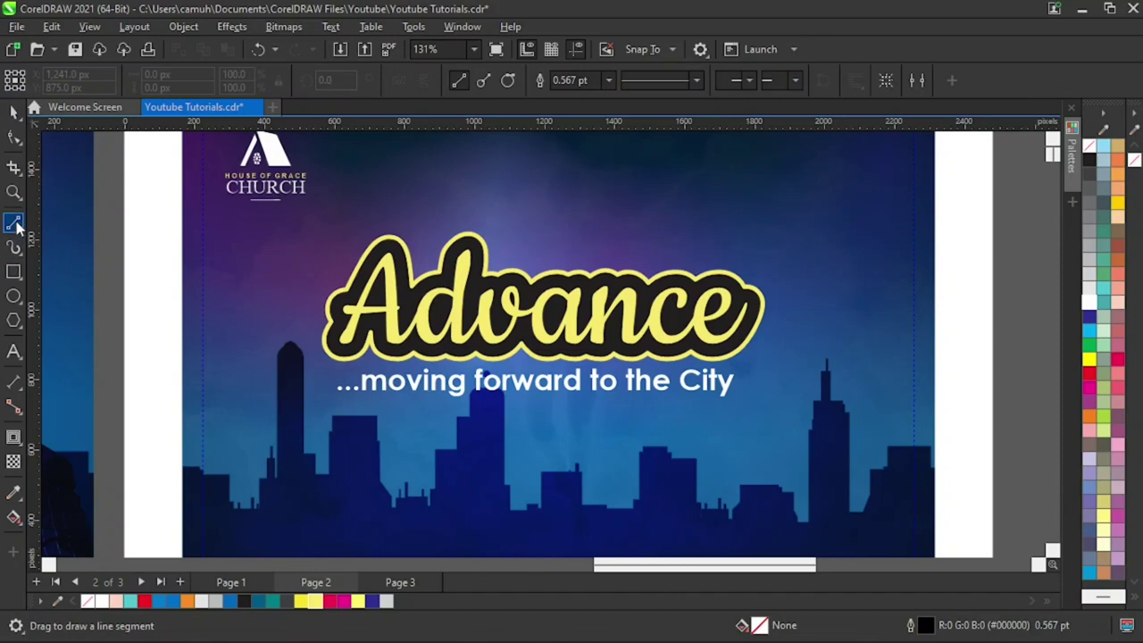
left_click(16, 227)
left_click(86, 250)
left_click_drag(731, 402, 315, 404)
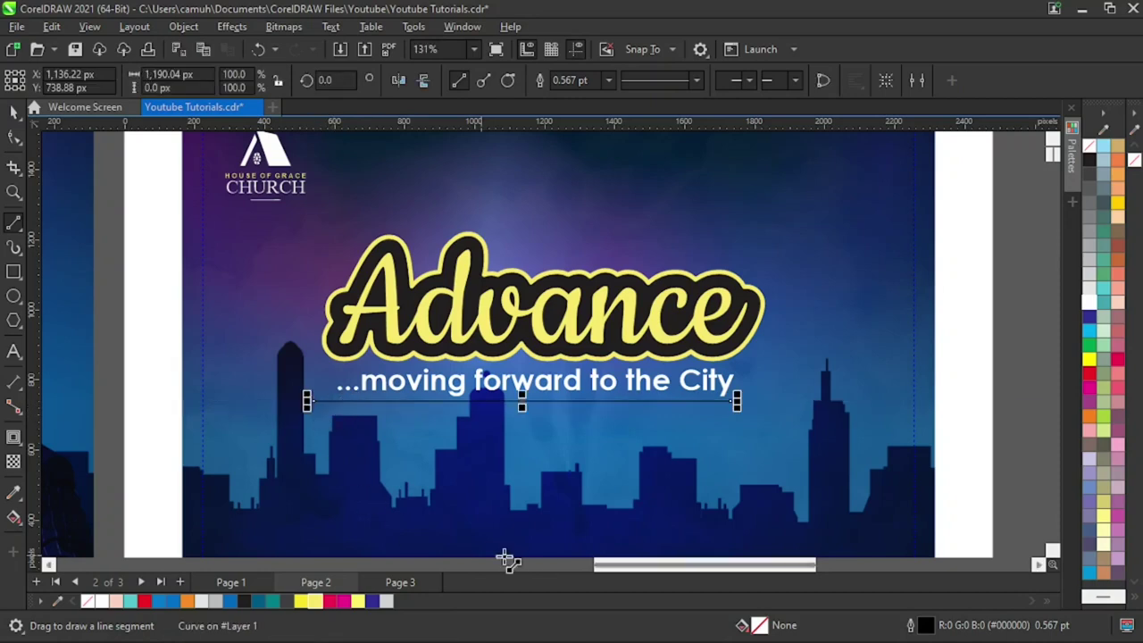
Give the line a yellow outline 2.0 pt thick.
right_click(316, 603)
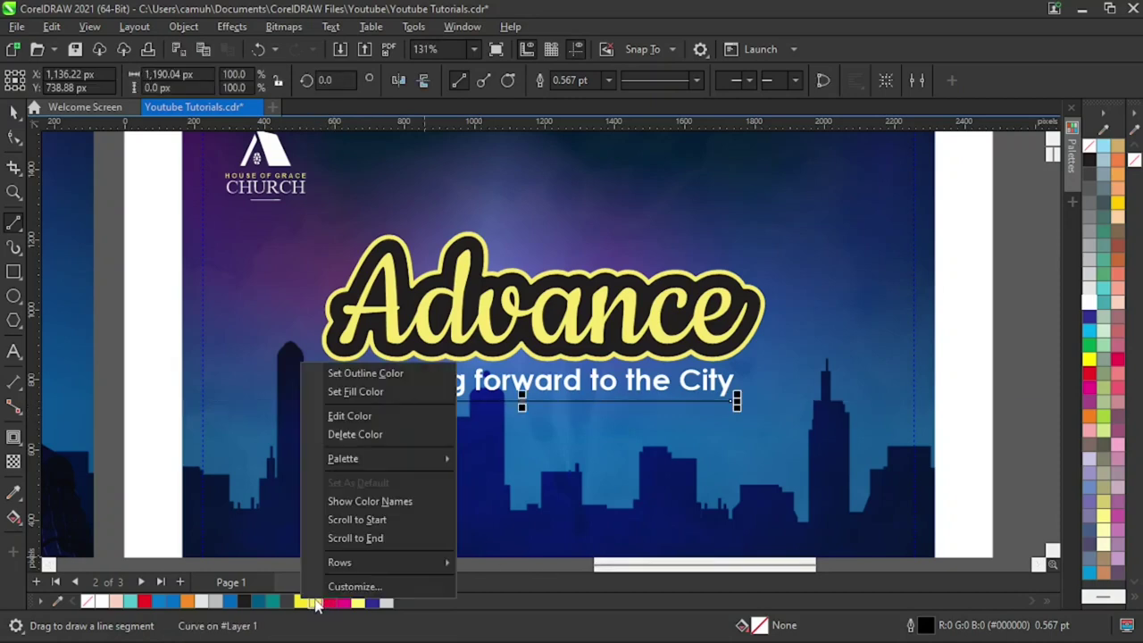
left_click(366, 373)
left_click(608, 80)
left_click(582, 176)
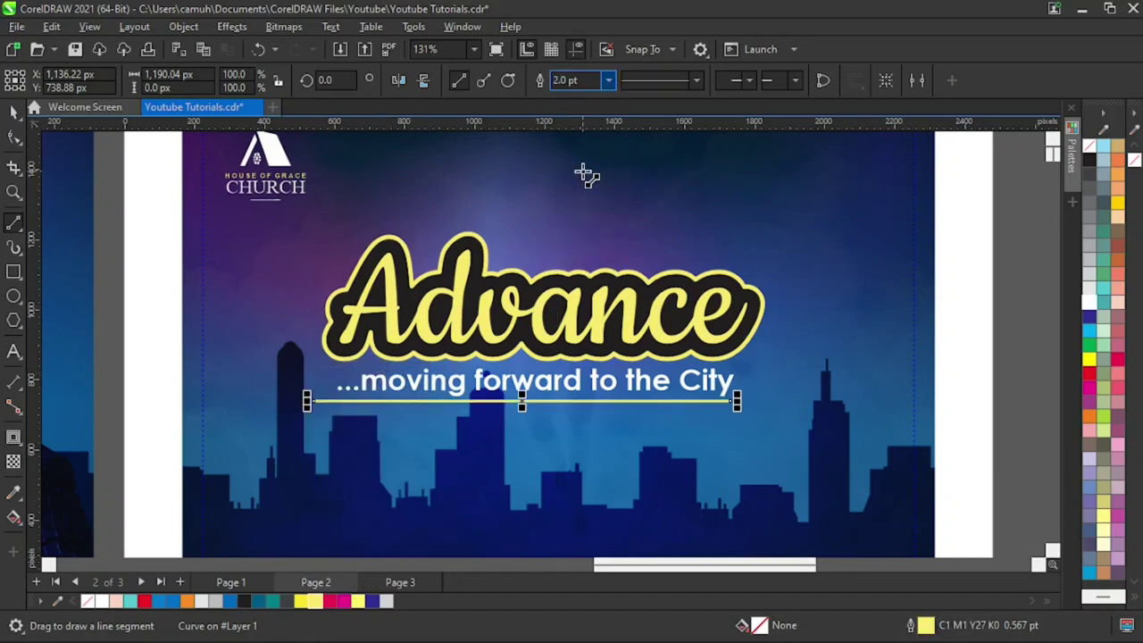
left_click(15, 113)
left_click(405, 451)
key("F5")
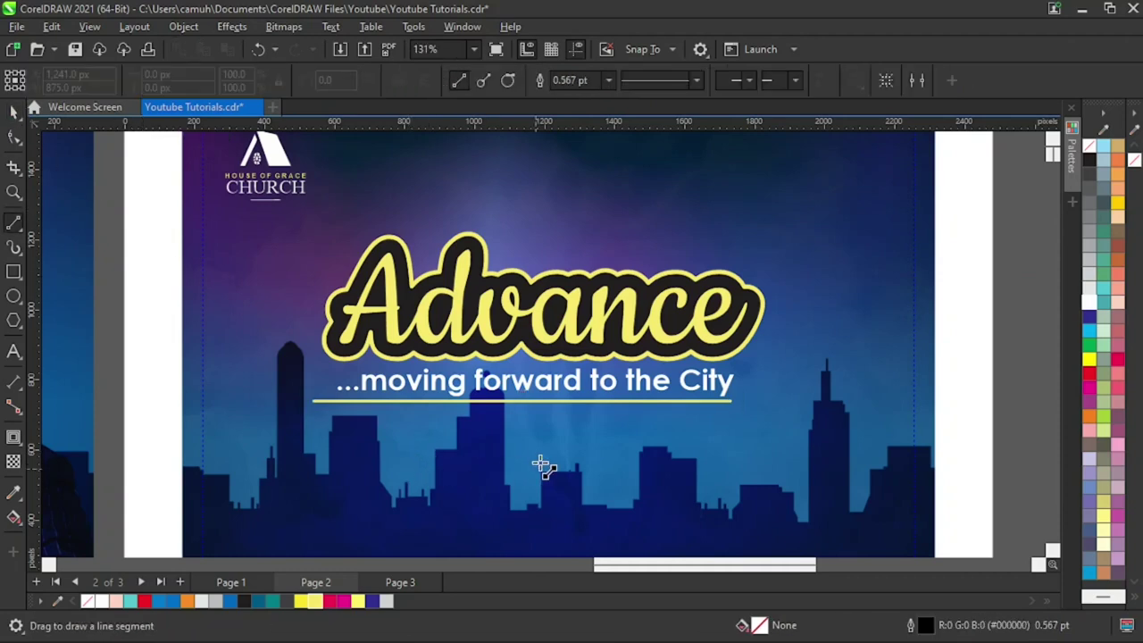
right_click(542, 454)
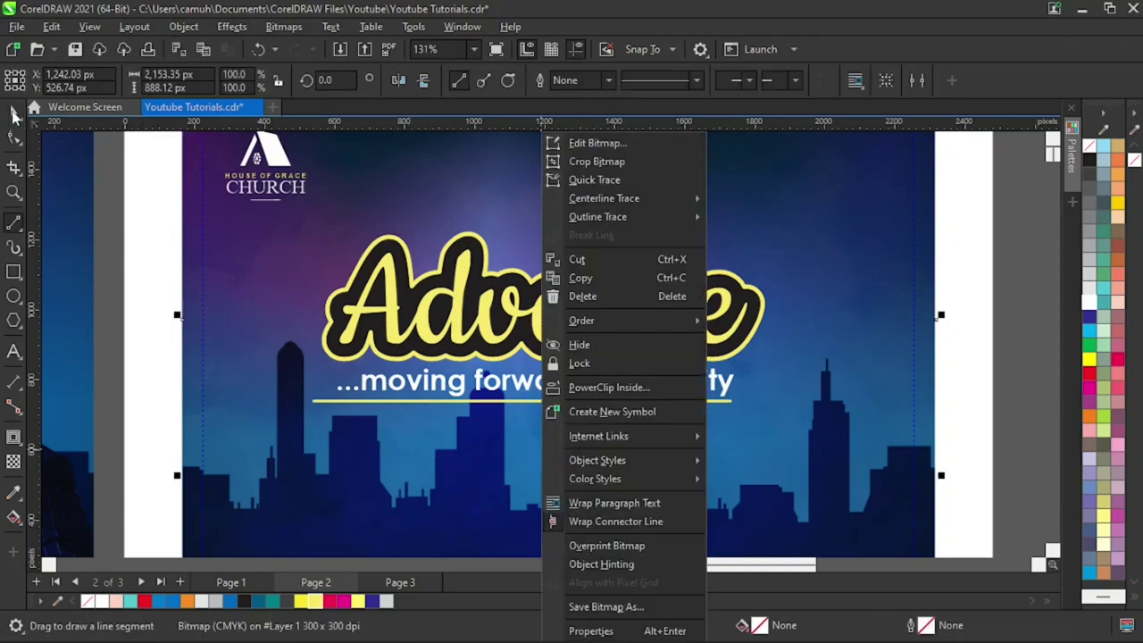
Copy the pastor photo onto the page-2 flyer and bottom-align it with the background.
left_click(15, 113)
left_click(279, 261)
key("z")
key("F4")
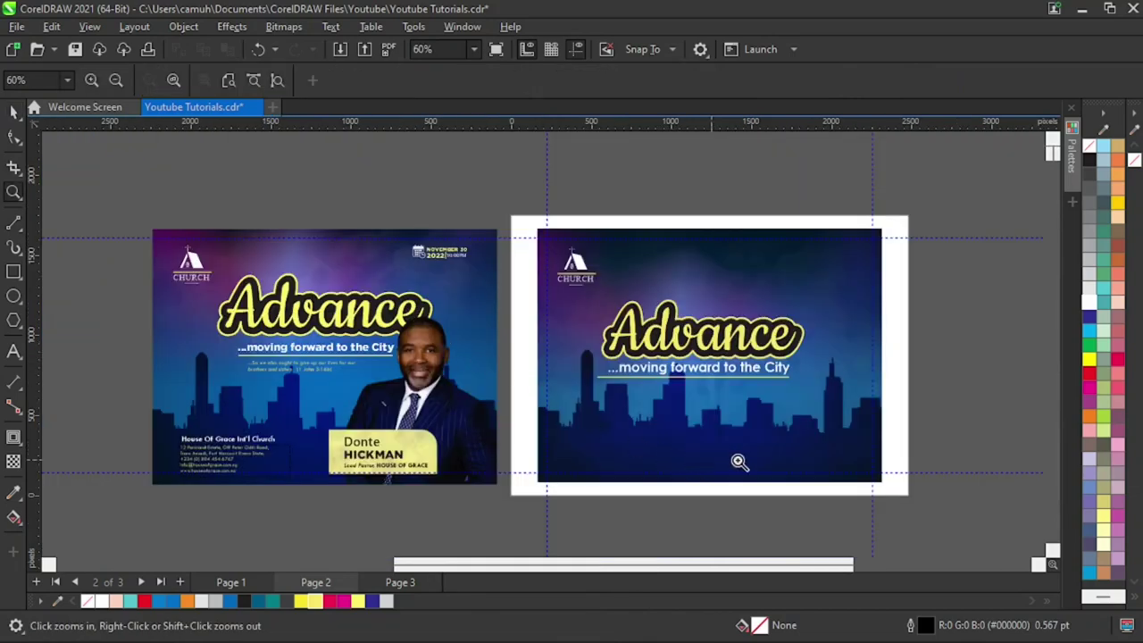
key("space")
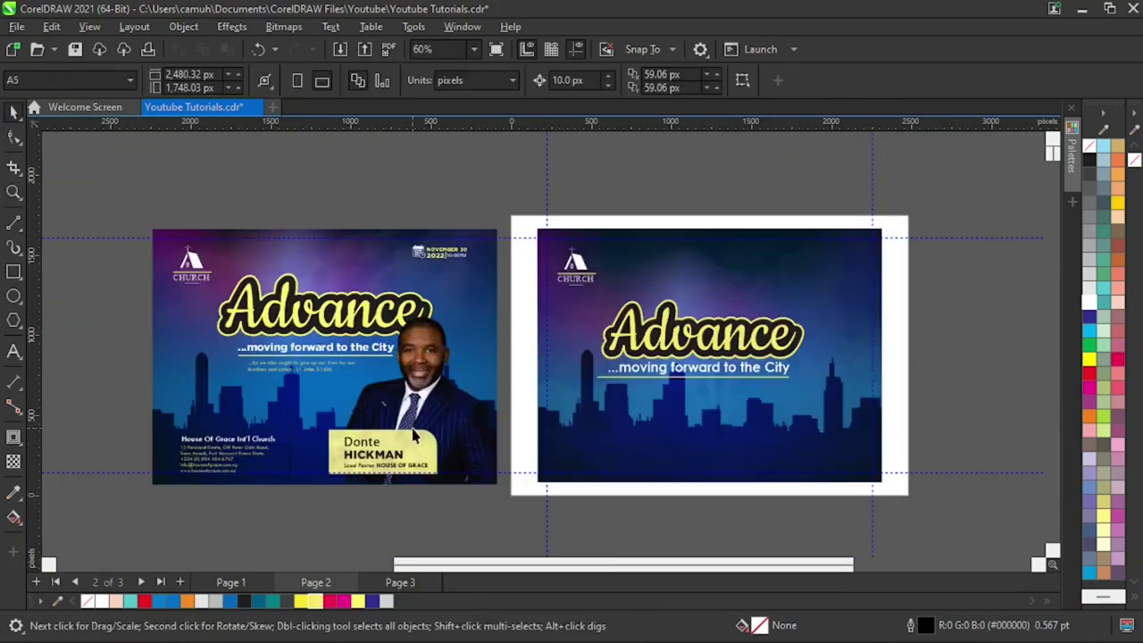
left_click(435, 393)
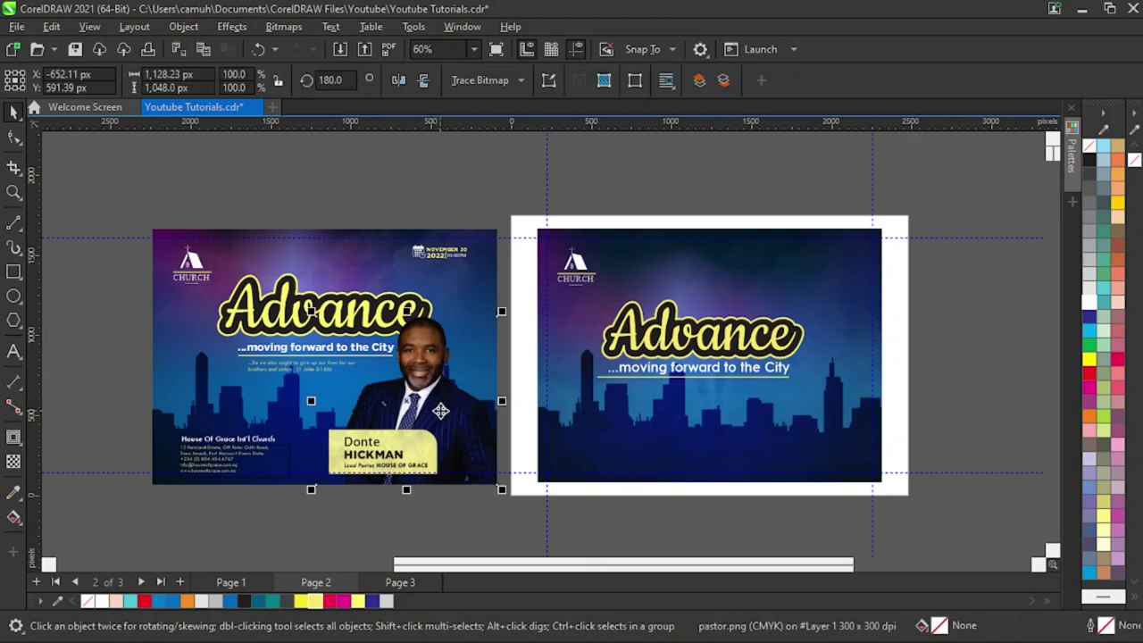
left_click_drag(430, 386, 820, 385)
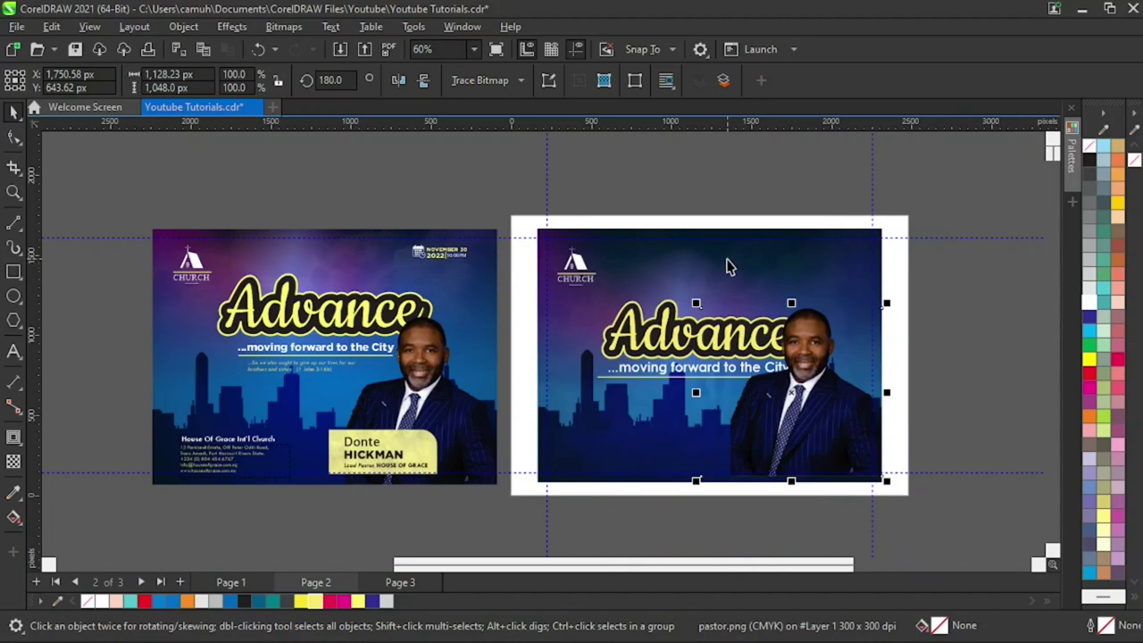
left_click(729, 260, "shift")
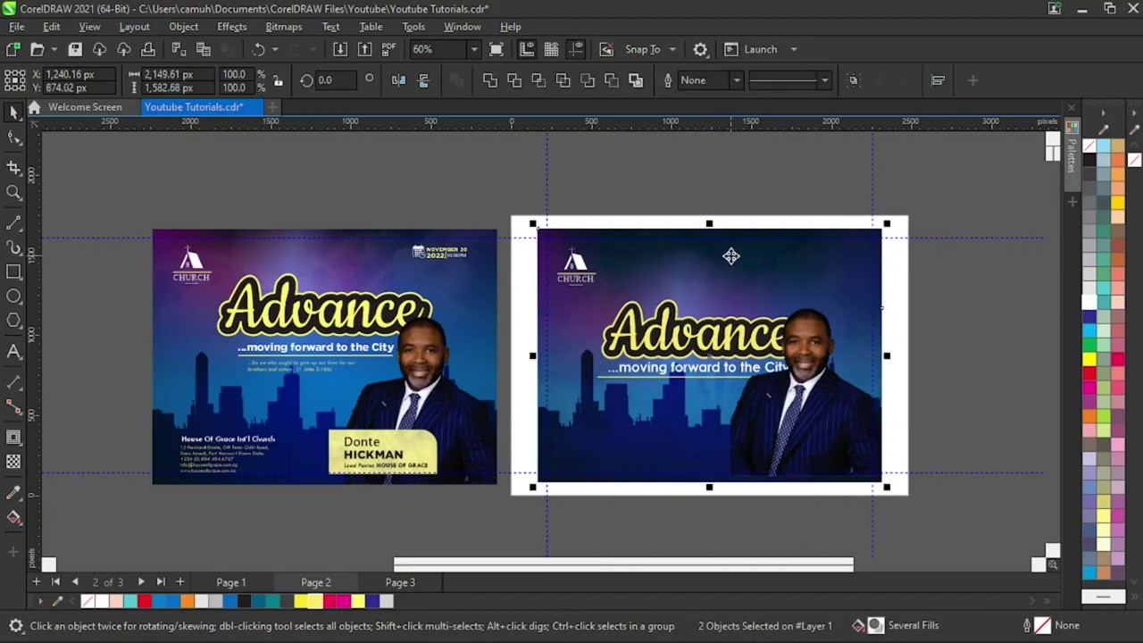
key("b")
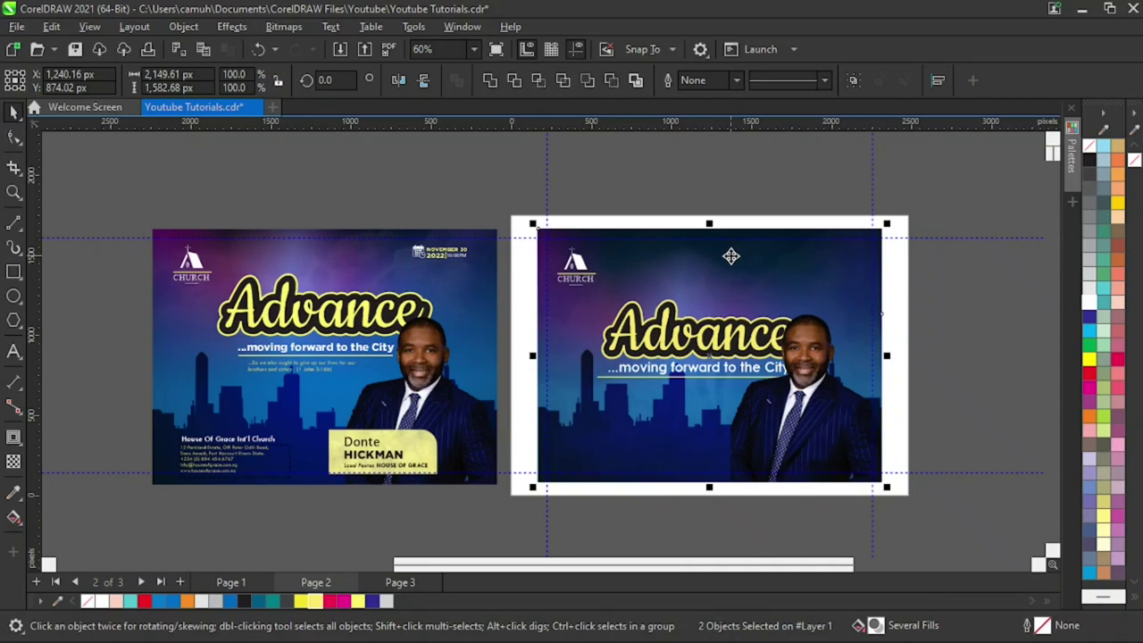
Zoom in to check the suit's right and bottom edges against the background.
key("z")
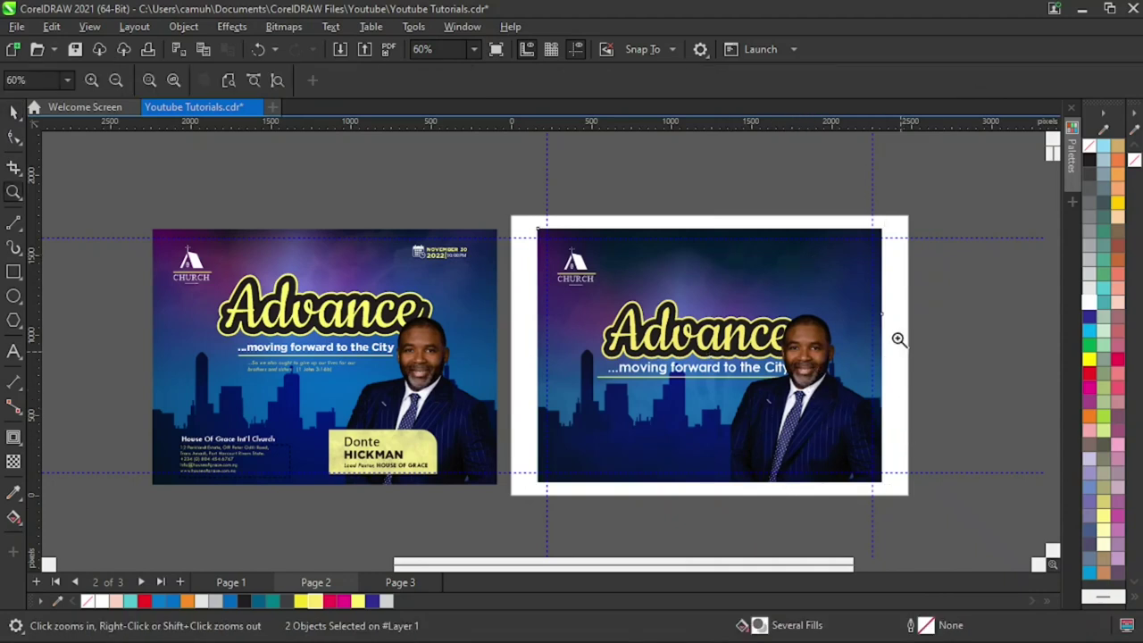
left_click_drag(678, 367, 808, 531)
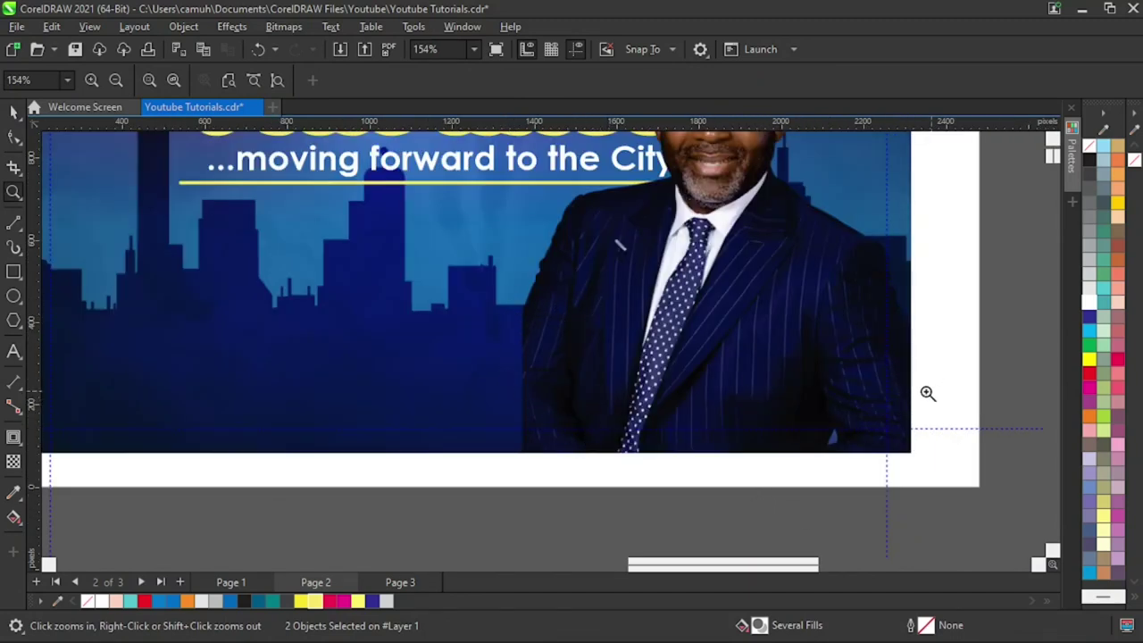
left_click_drag(858, 291, 915, 443)
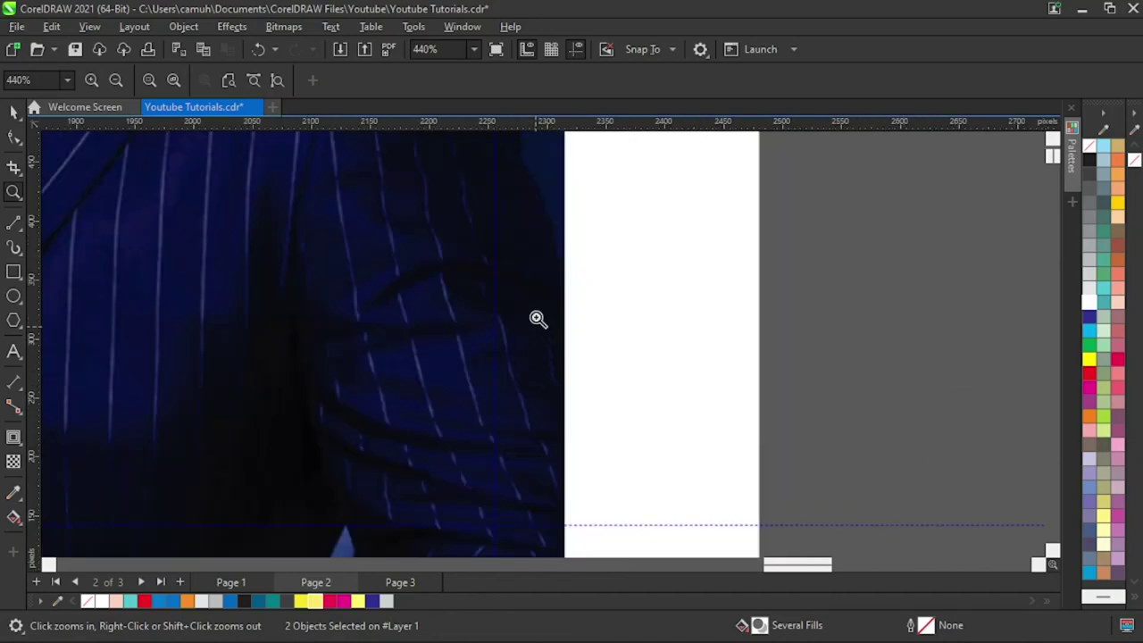
right_click(545, 290)
left_click_drag(427, 259, 604, 497)
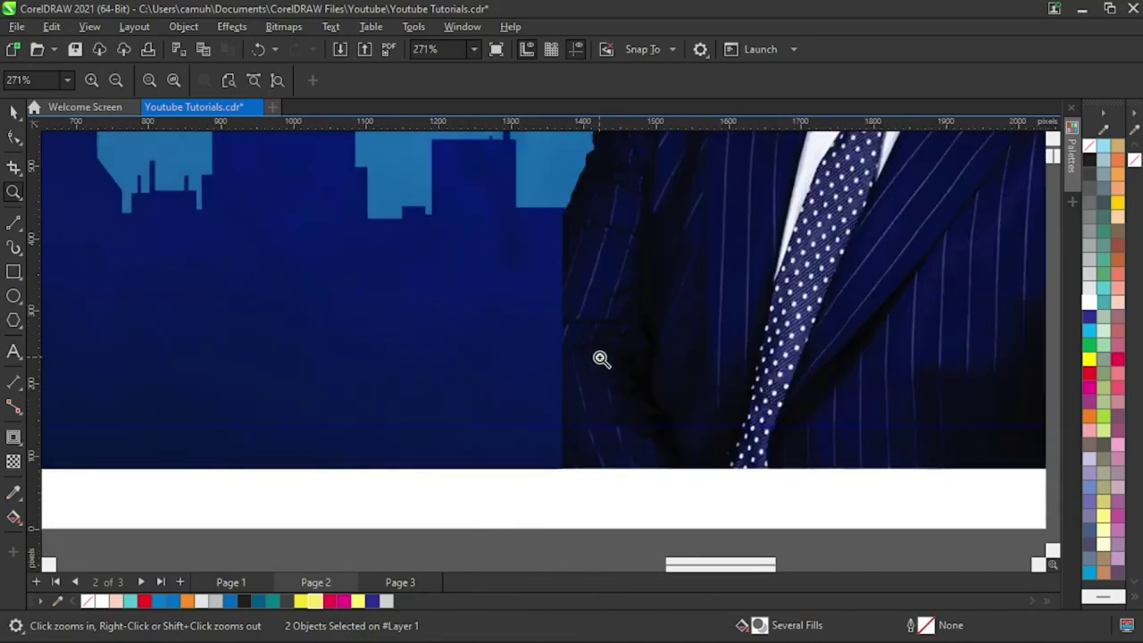
right_click(603, 361)
right_click(562, 444)
key("space")
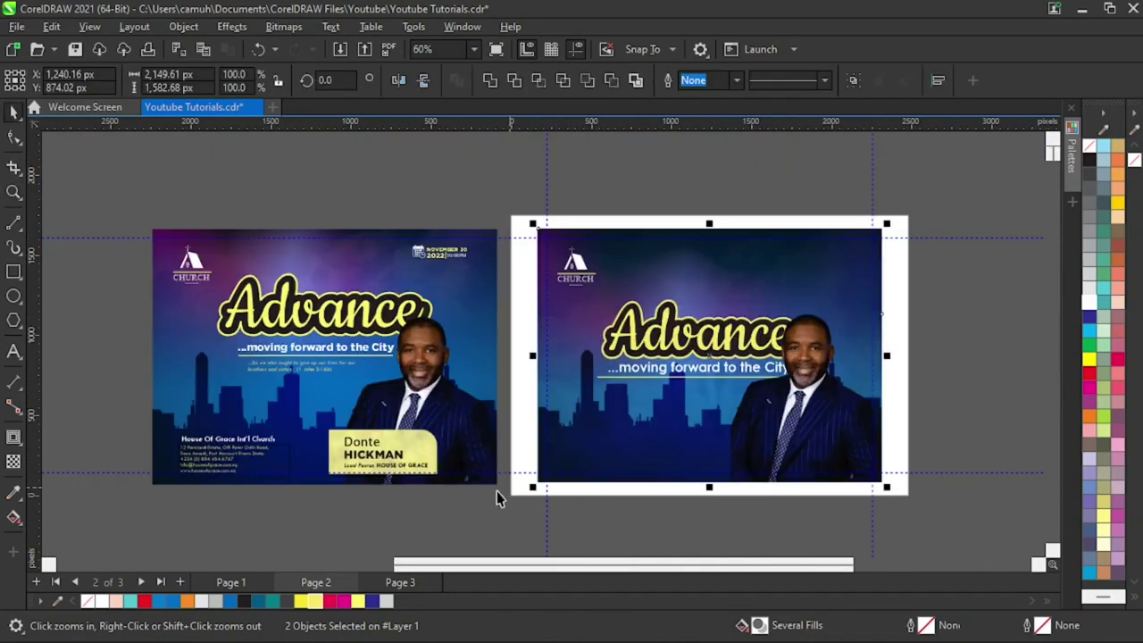
left_click(492, 515)
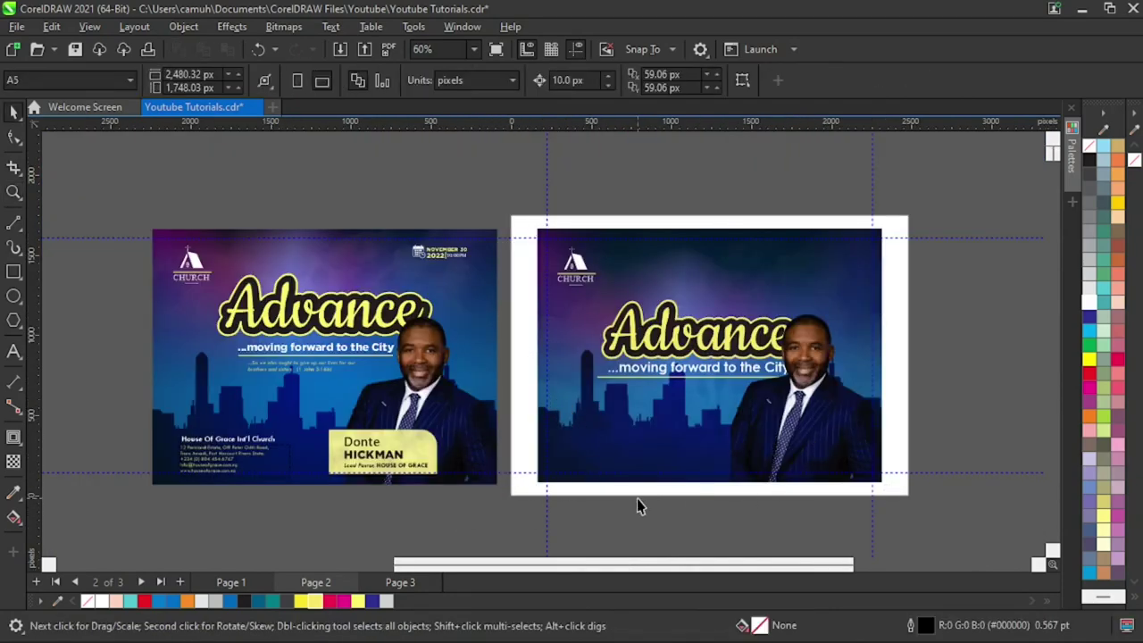
Draw a pale yellow rectangle with no outline over the pastor's jacket.
key("F6")
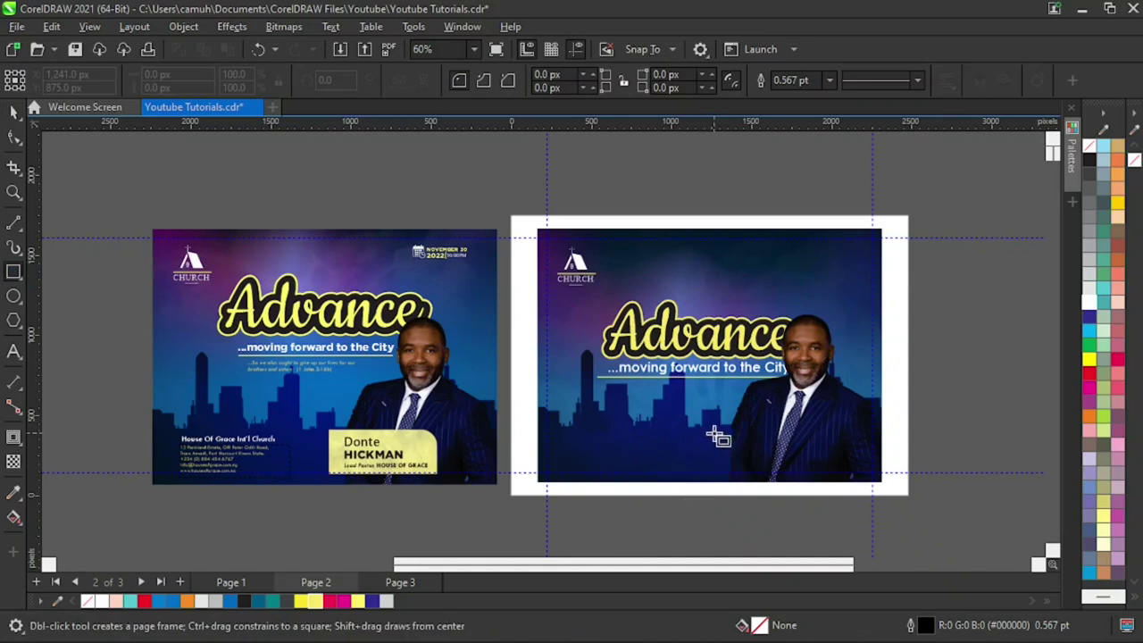
left_click_drag(693, 420, 798, 475)
key("space")
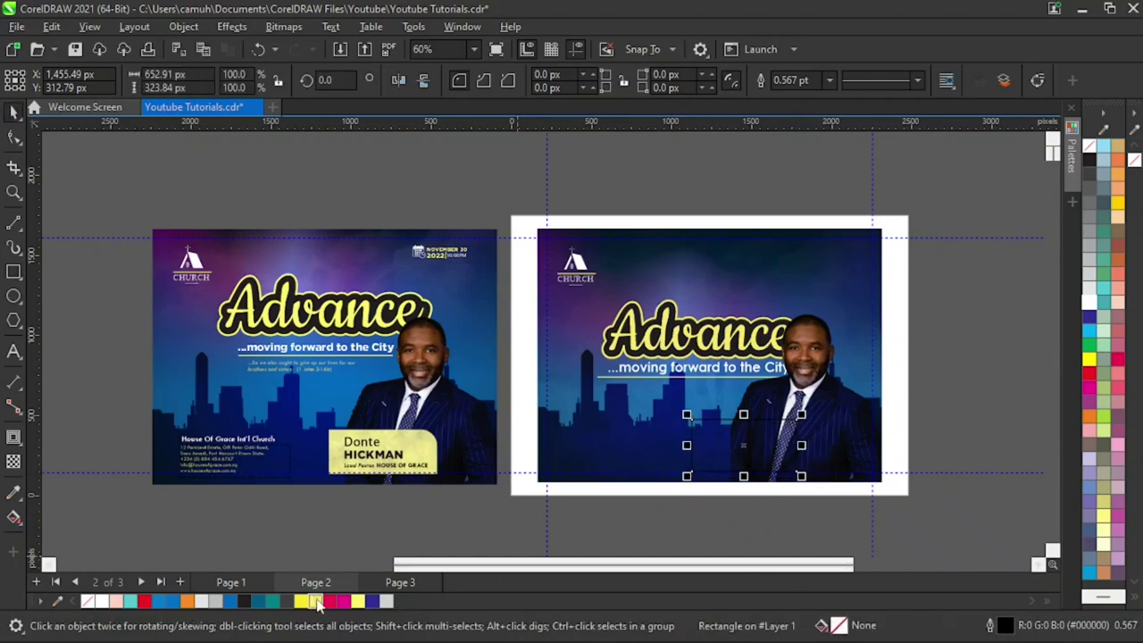
left_click(318, 603)
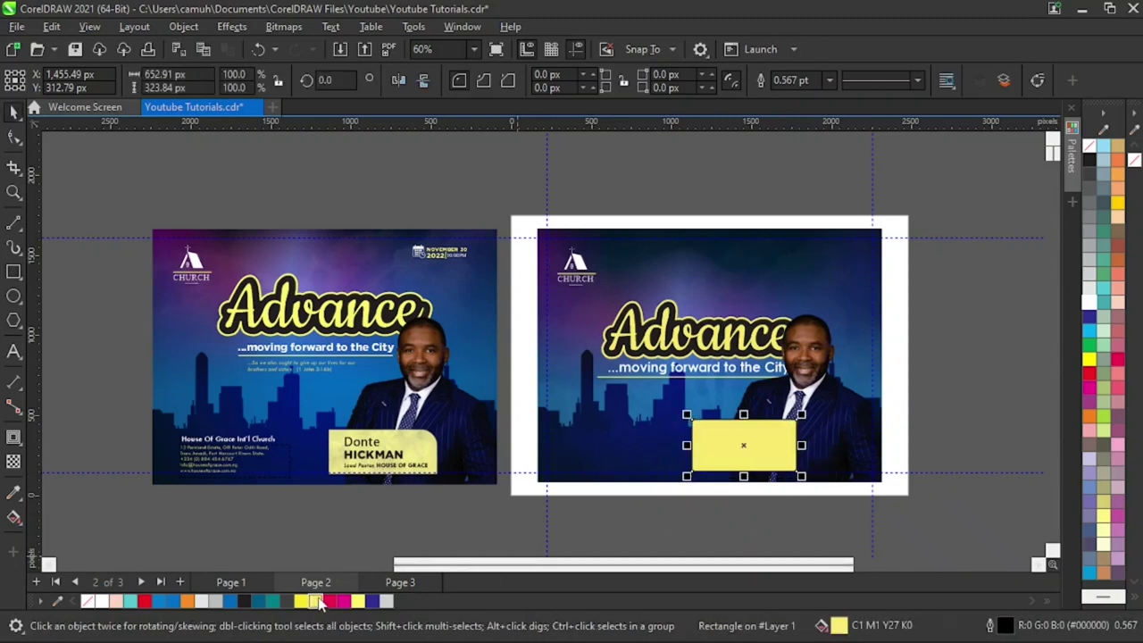
right_click(88, 602)
left_click(175, 382)
Try another yellow shade and compare the box with the original flyer's name label.
left_click(741, 536)
left_click(761, 454)
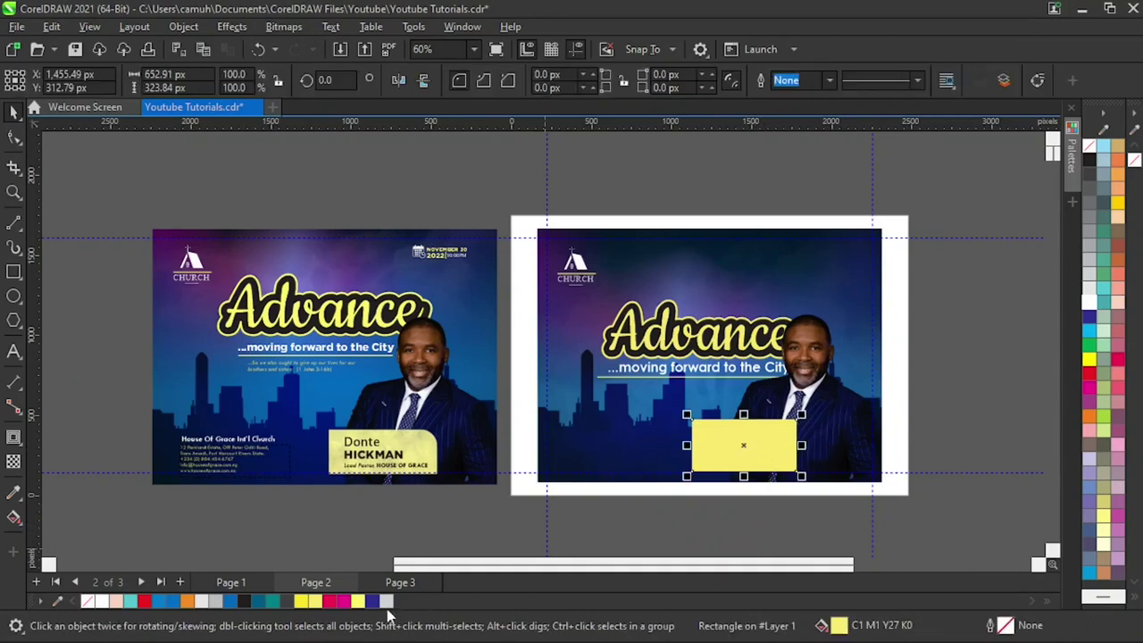
left_click(319, 604)
left_click(738, 516)
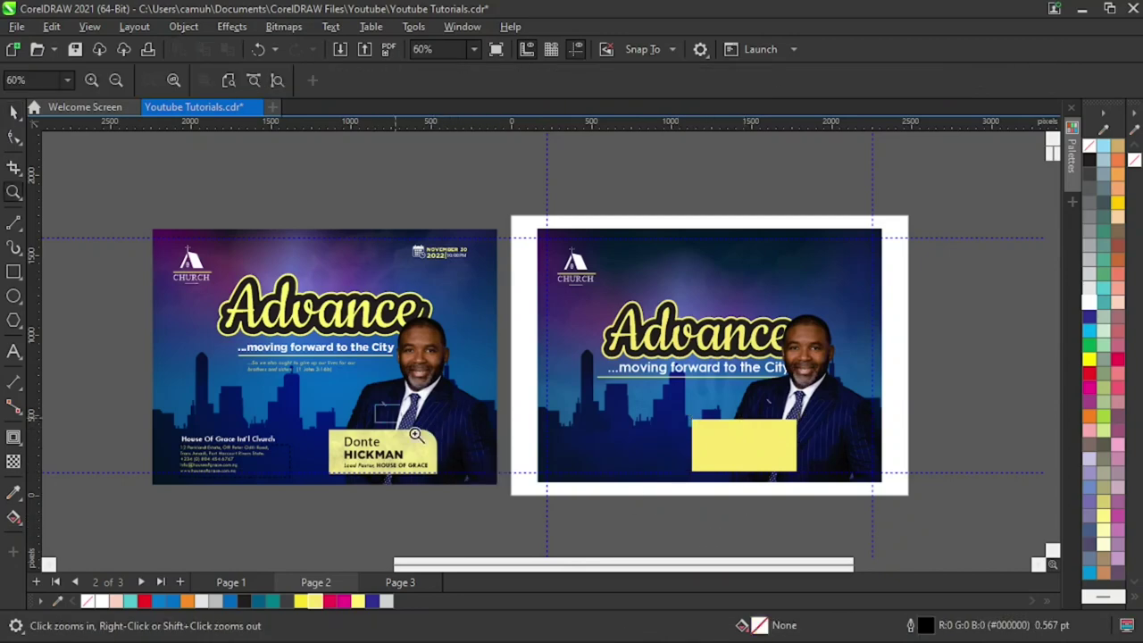
left_click_drag(375, 406, 521, 506)
right_click(551, 401)
left_click_drag(608, 497, 948, 383)
key("space")
left_click(556, 325)
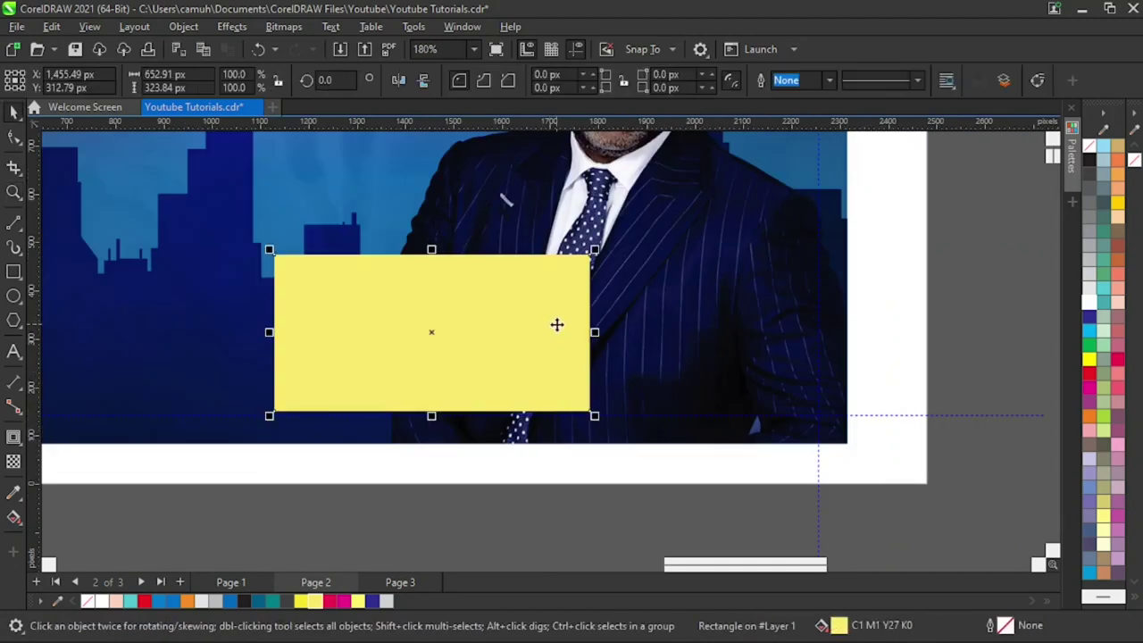
left_click(14, 137)
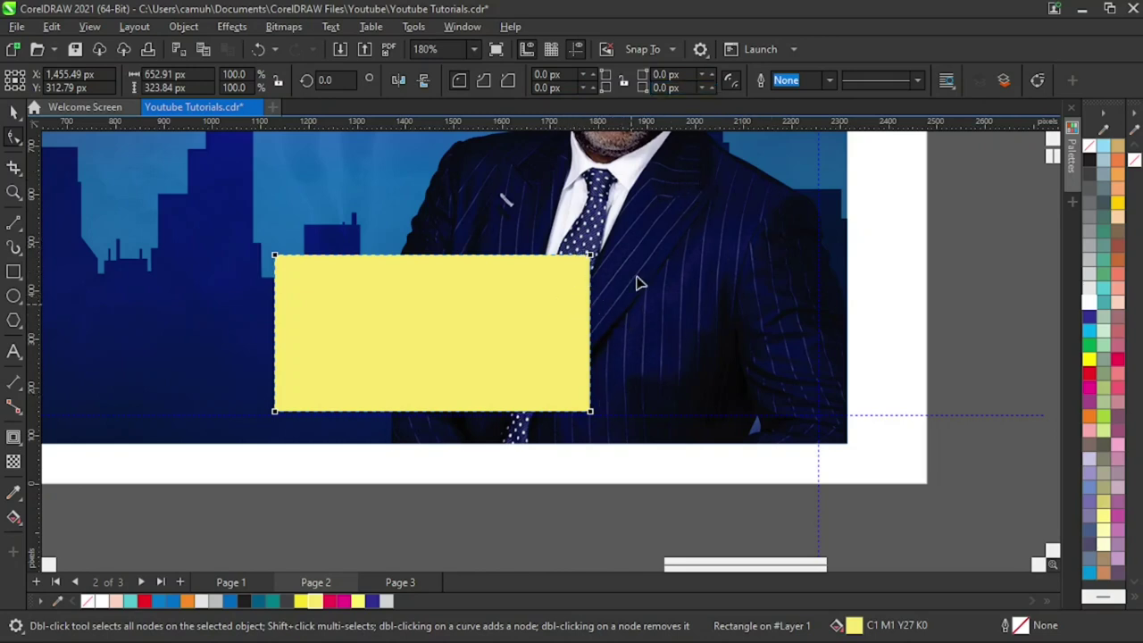
Round the yellow box's top-right corner to 100 px.
double_click(666, 75)
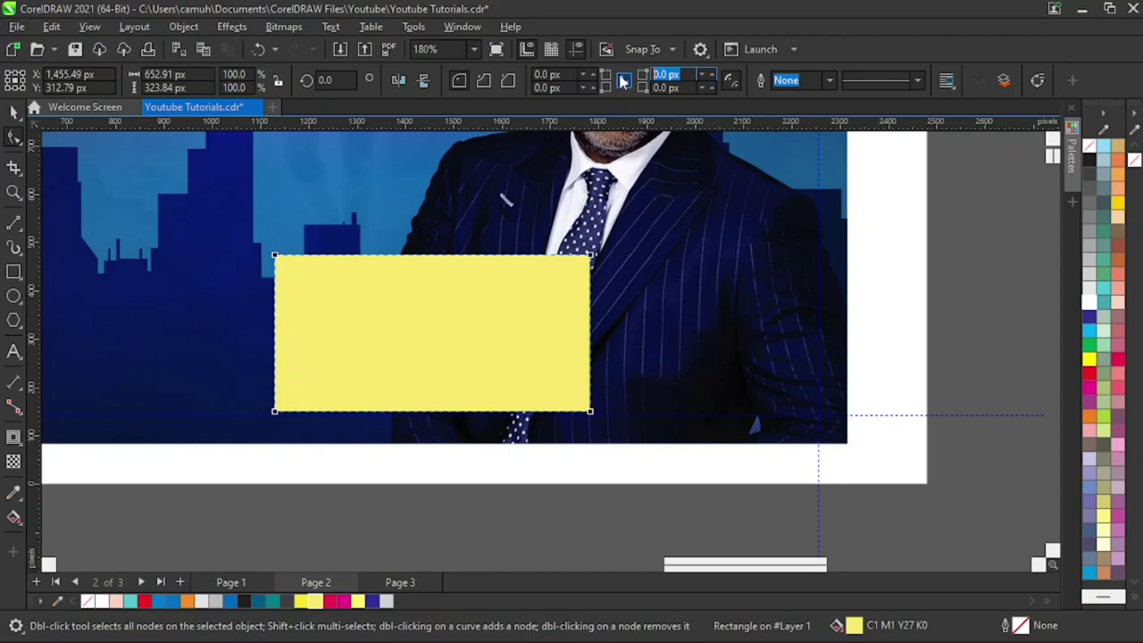
type("1")
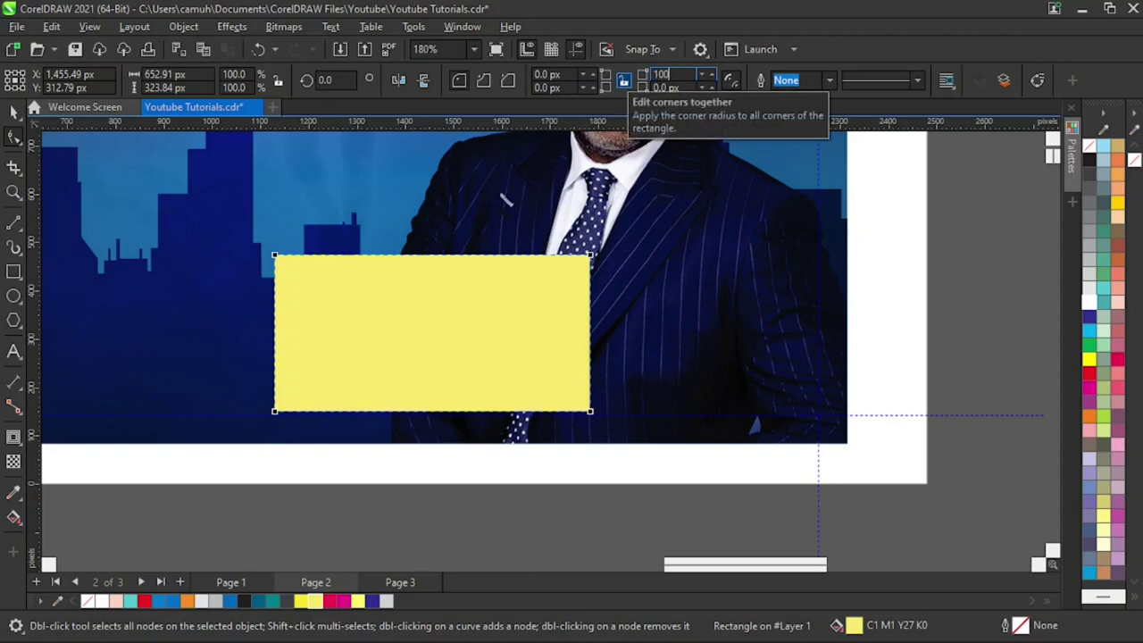
type("00")
key("Return")
key("space")
key("Escape")
Round the yellow box's bottom-left corner to 50 px.
key("z")
key("F4")
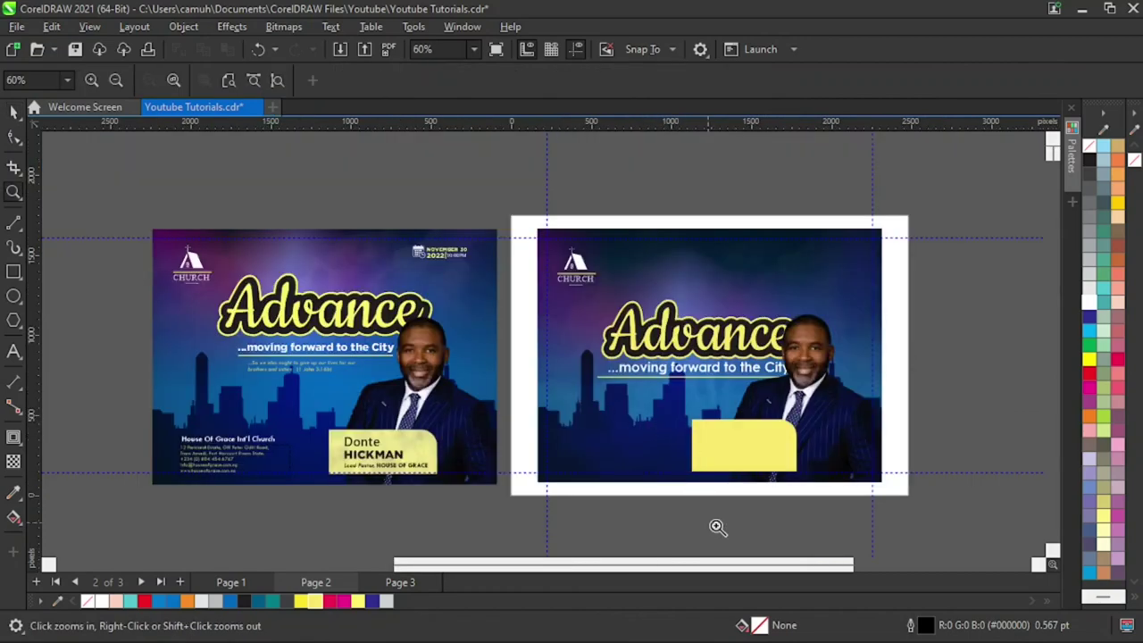
left_click_drag(505, 344, 938, 548)
key("space")
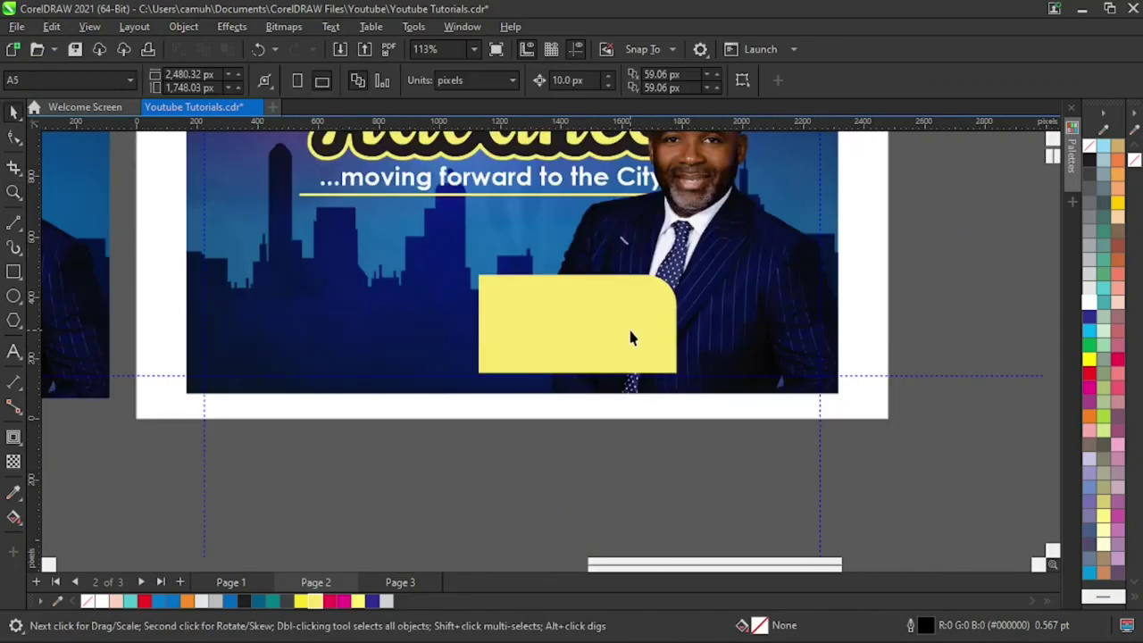
left_click(627, 326)
left_click(16, 146)
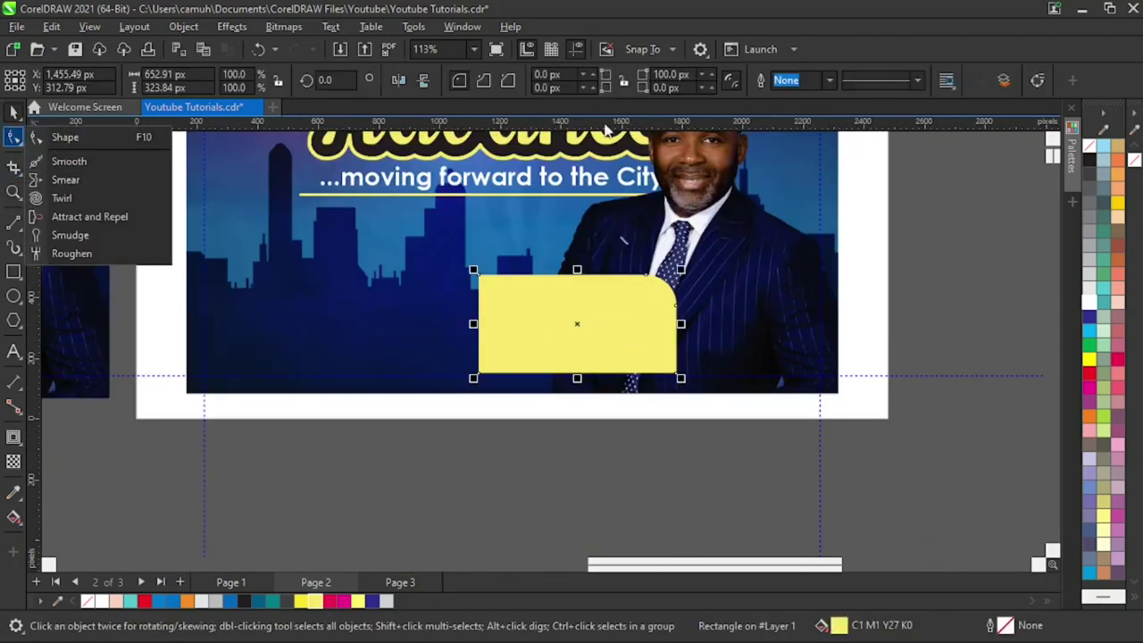
left_click(90, 135)
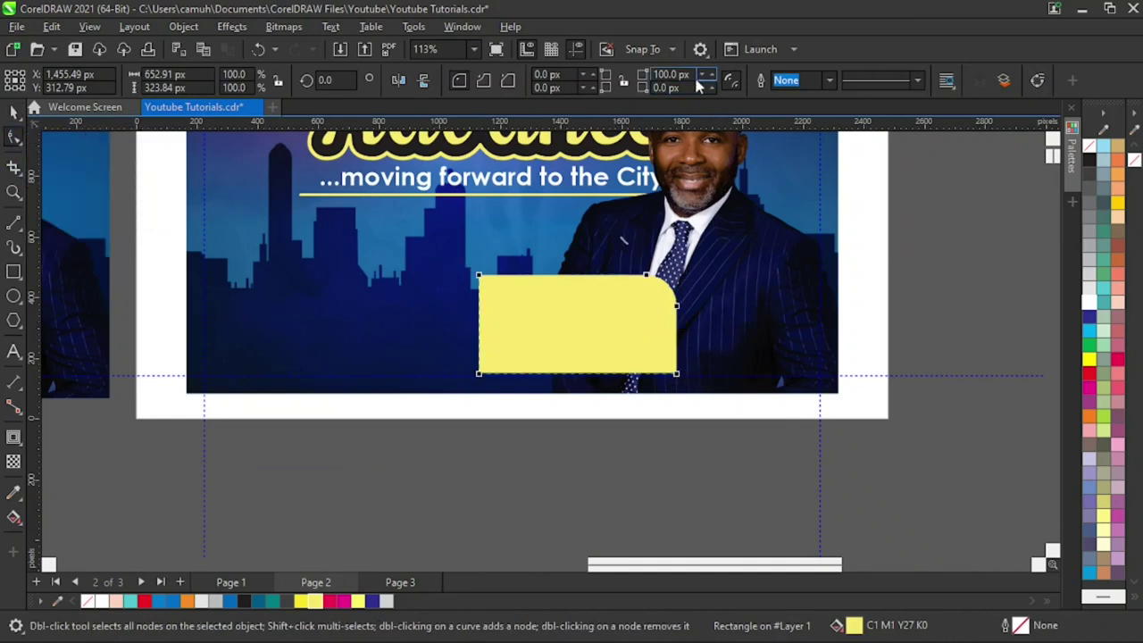
left_click(563, 88)
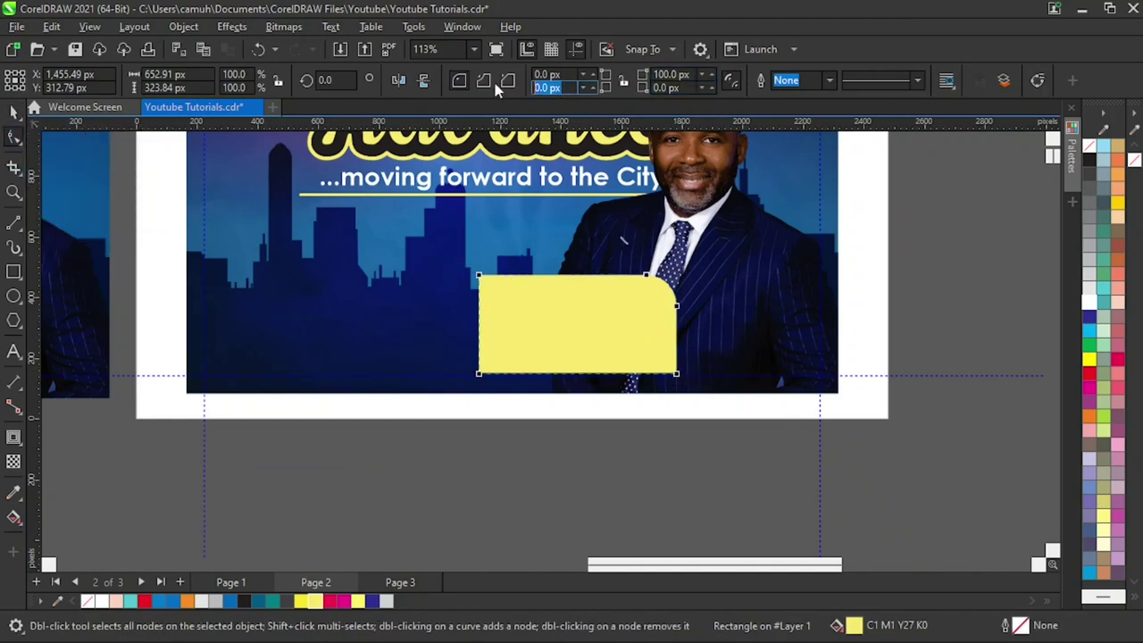
type("50")
key("Return")
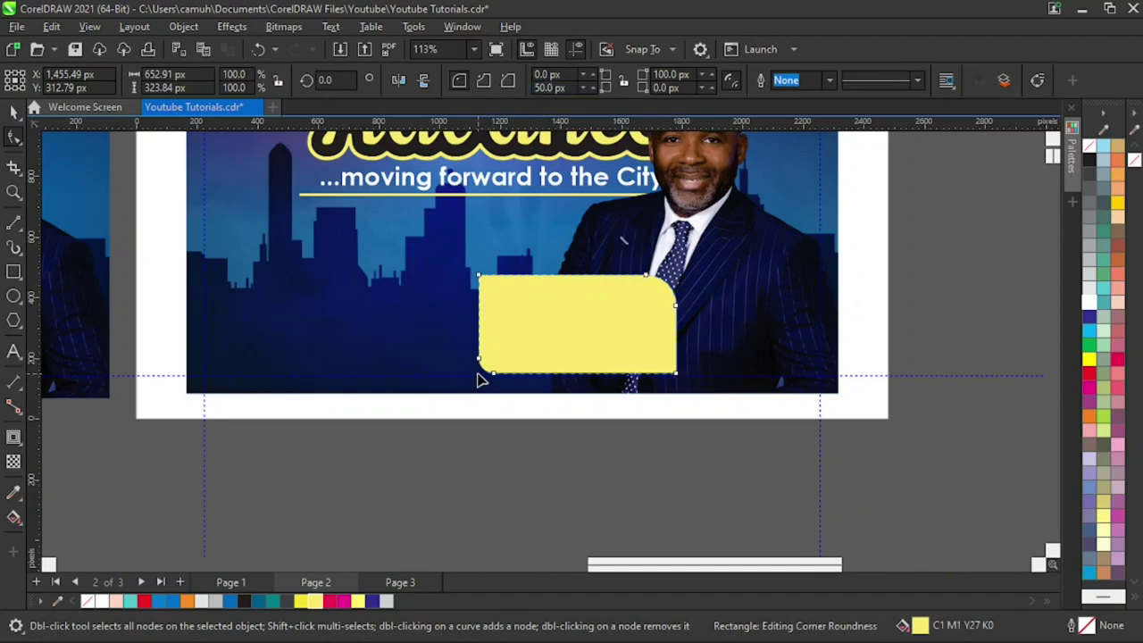
Nudge the rounded box slightly right and down.
left_click(14, 110)
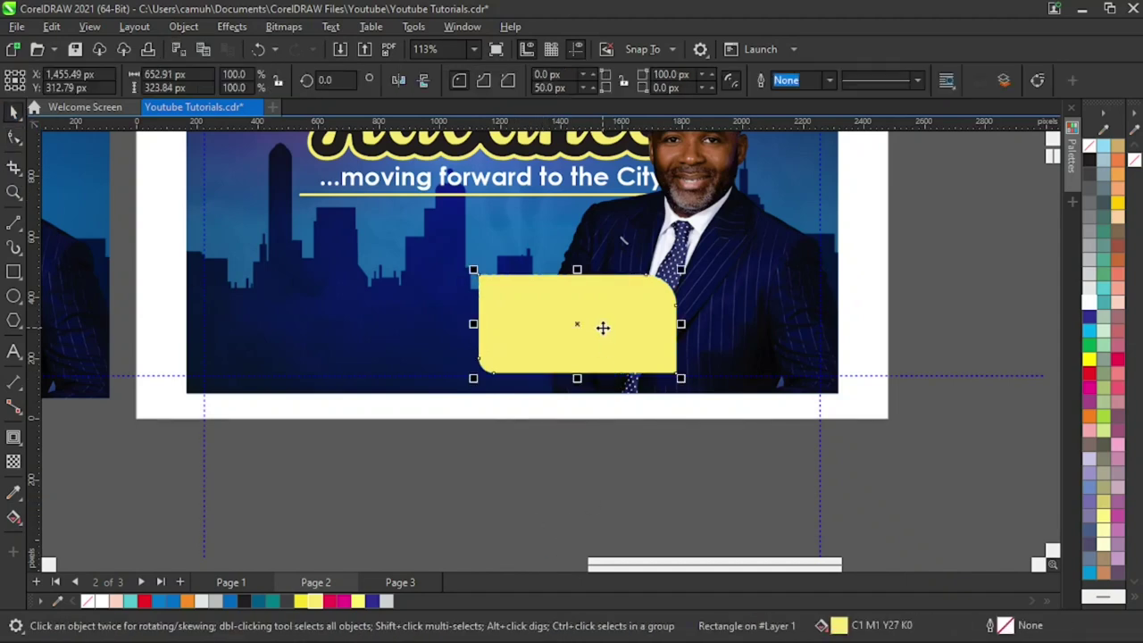
left_click_drag(603, 328, 607, 328)
key("Down")
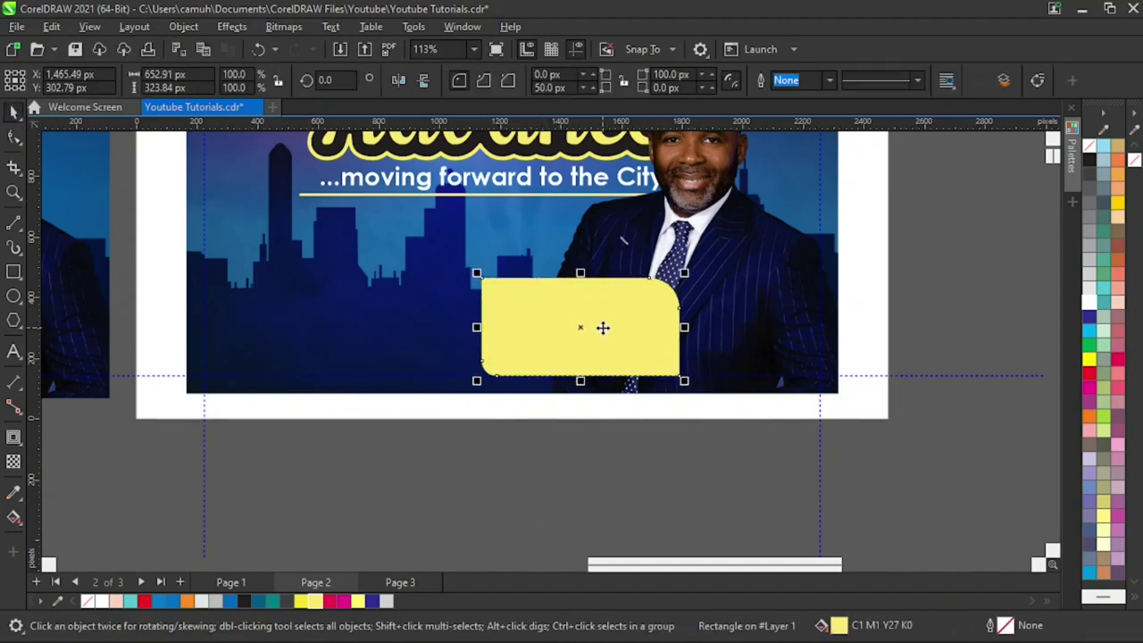
key("z")
right_click(581, 410)
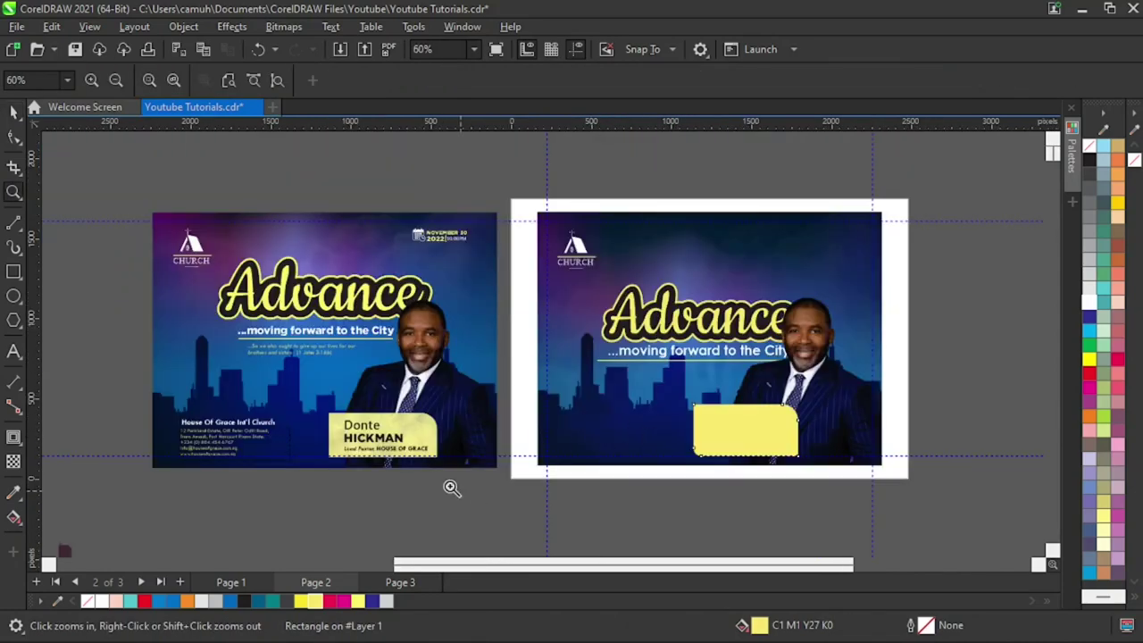
Copy the original flyer's name label text onto the yellow box.
left_click_drag(312, 385, 897, 502)
key("space")
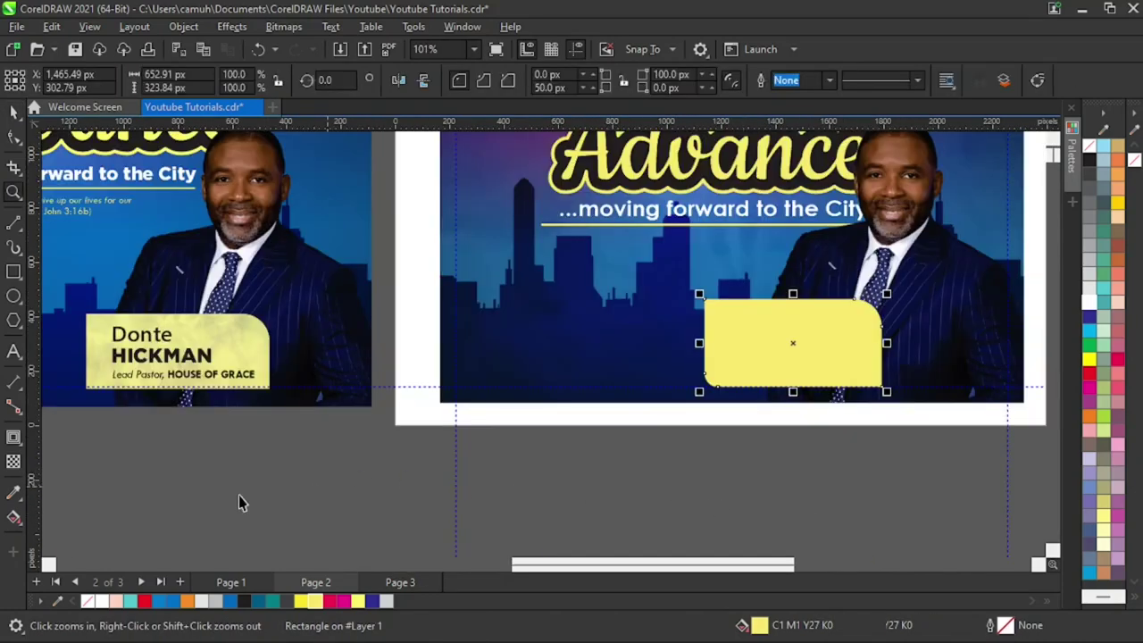
left_click(97, 476)
left_click_drag(83, 468, 259, 324)
left_click_drag(175, 359, 786, 351)
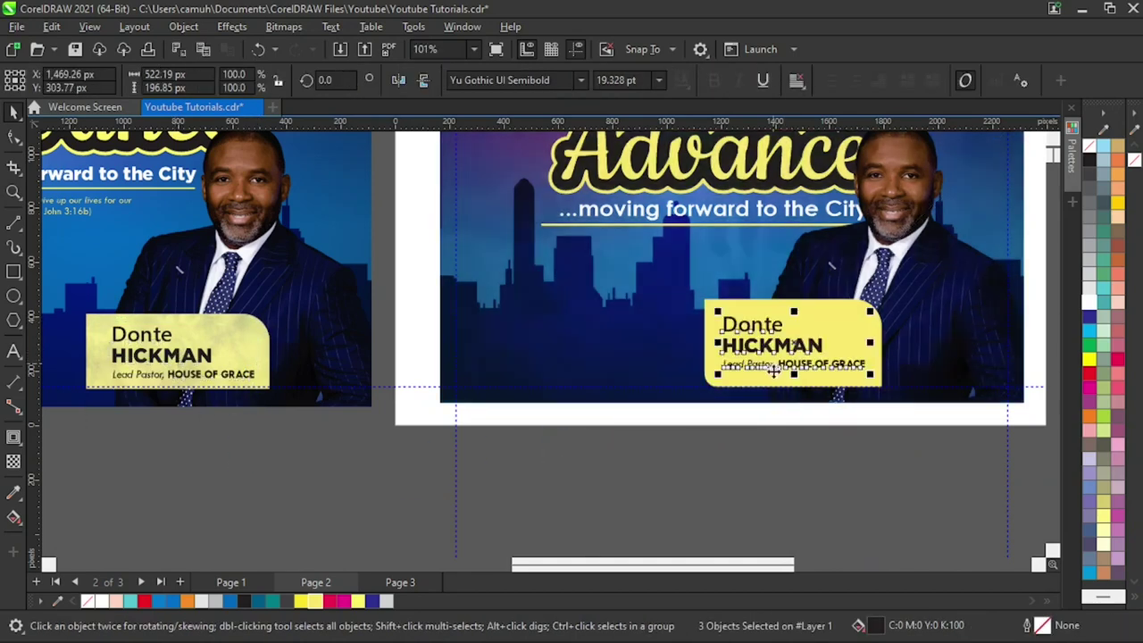
left_click(685, 496)
Inspect the original name box up close, then draw a rectangle beside page 2.
key("z")
left_click_drag(80, 290, 378, 450)
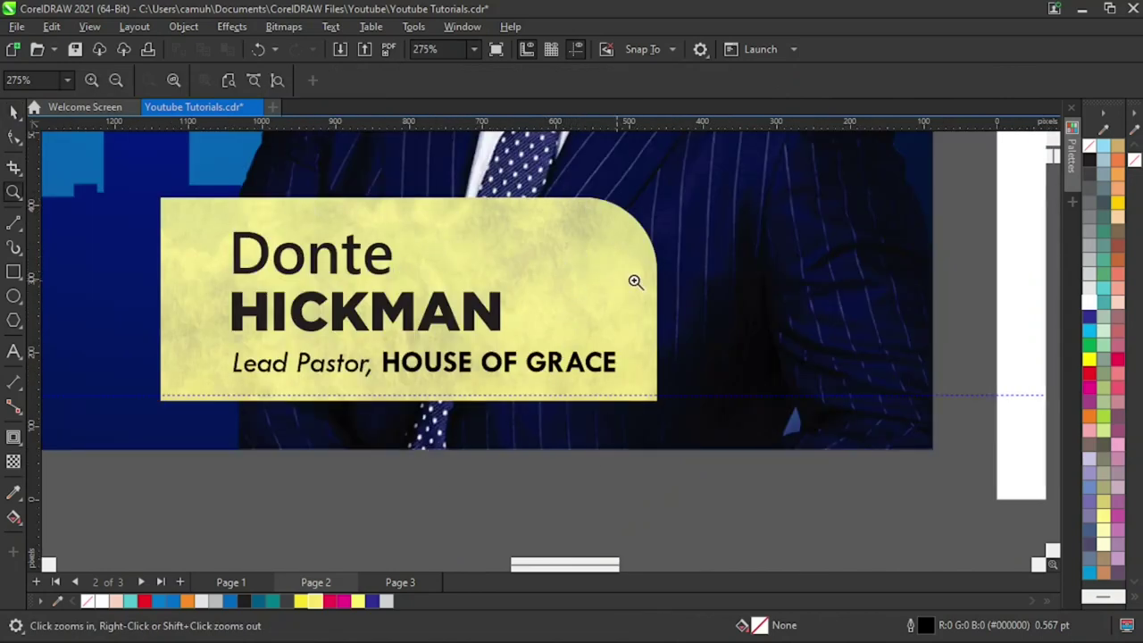
right_click(548, 305)
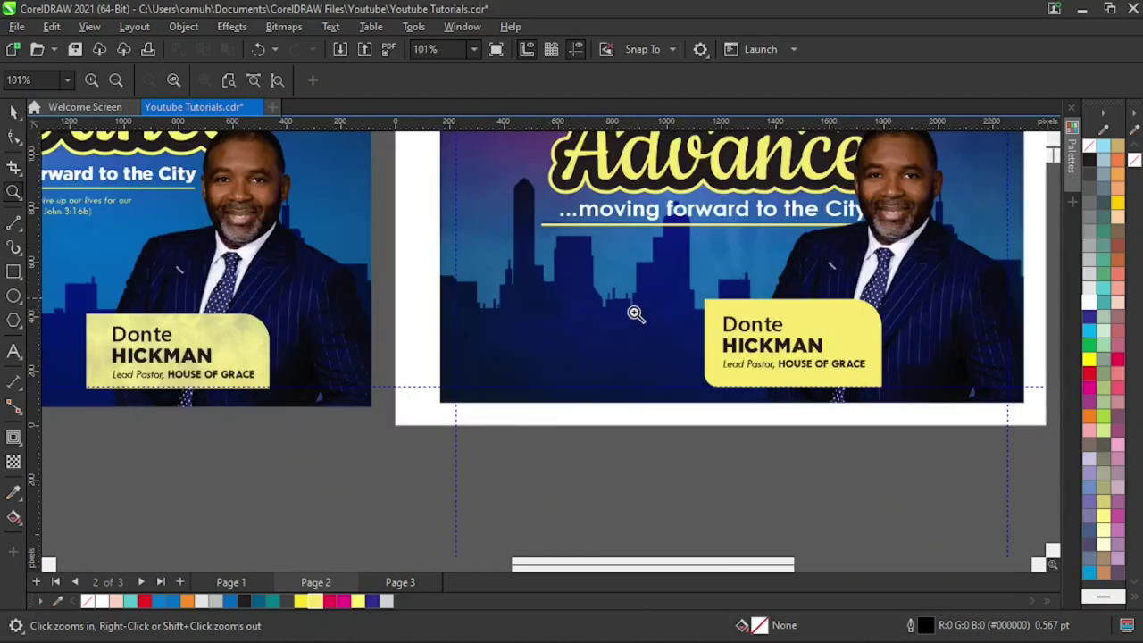
right_click(807, 316)
key("space")
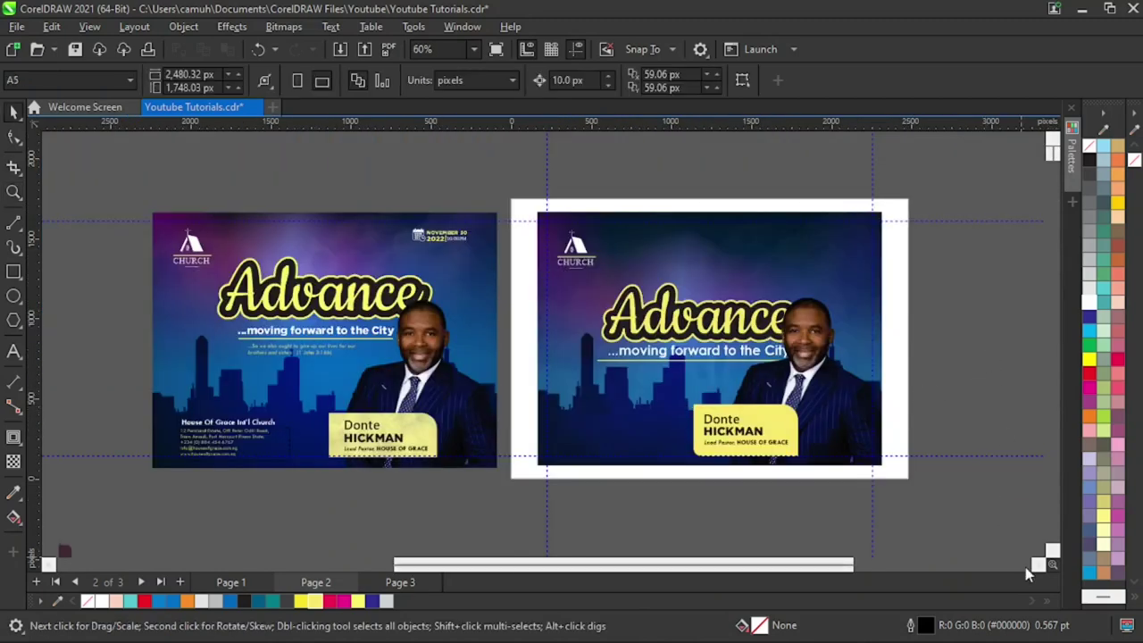
left_click(1022, 563)
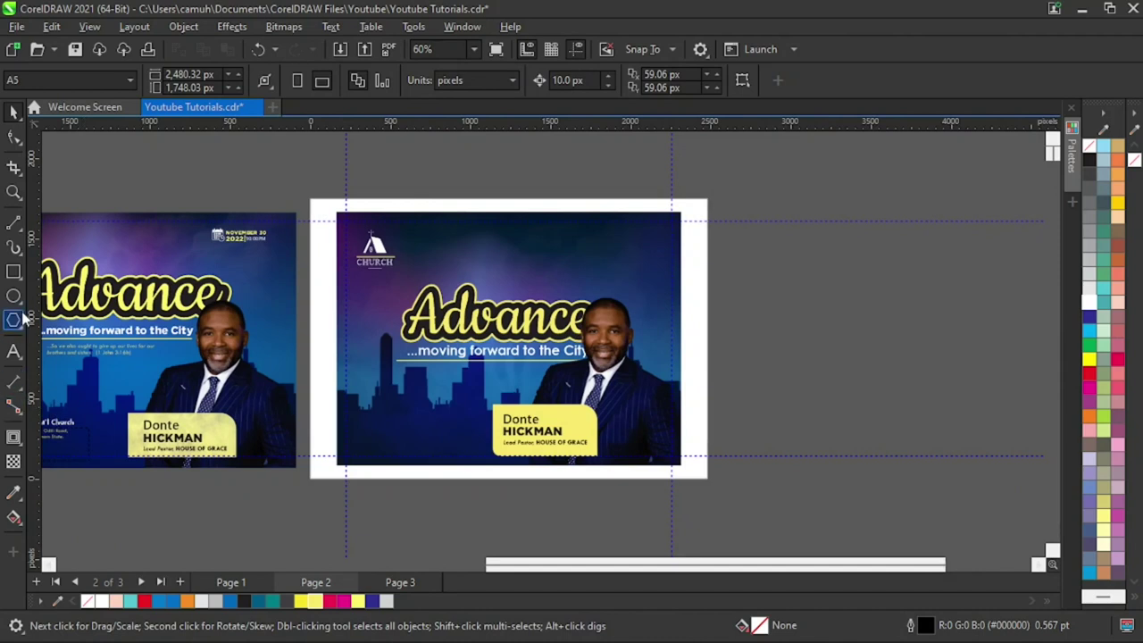
left_click(14, 271)
left_click_drag(725, 255, 982, 488)
Give the new rectangle an Aerial clouds texture fill with no outline and shift it up-left.
key("space")
left_click(359, 601)
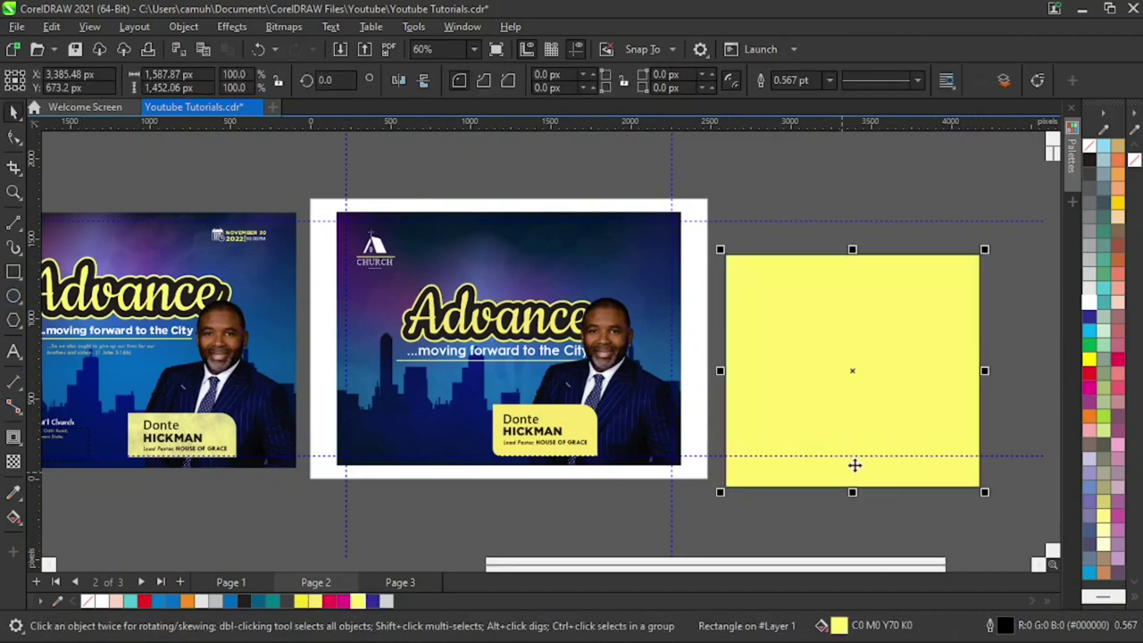
right_click(1093, 153)
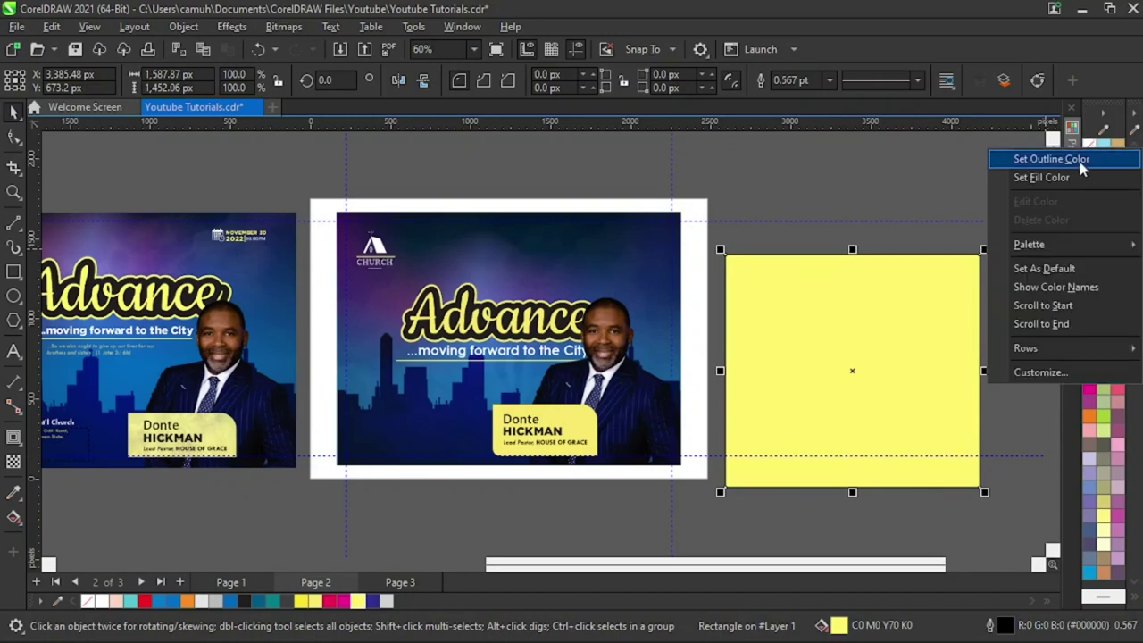
left_click(1078, 159)
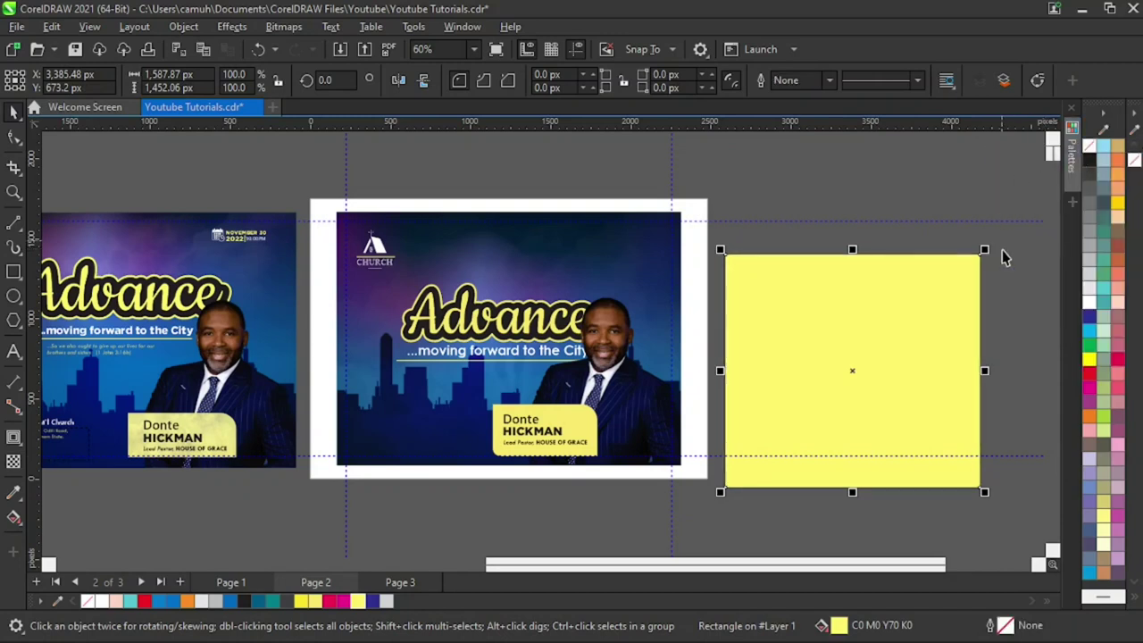
double_click(839, 626)
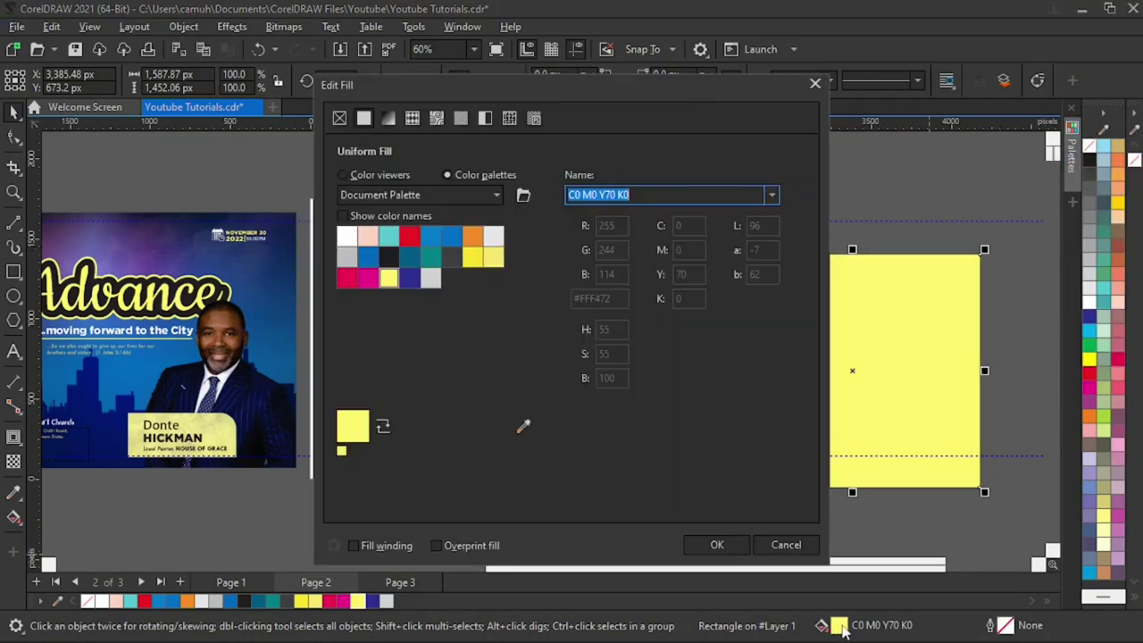
left_click(509, 119)
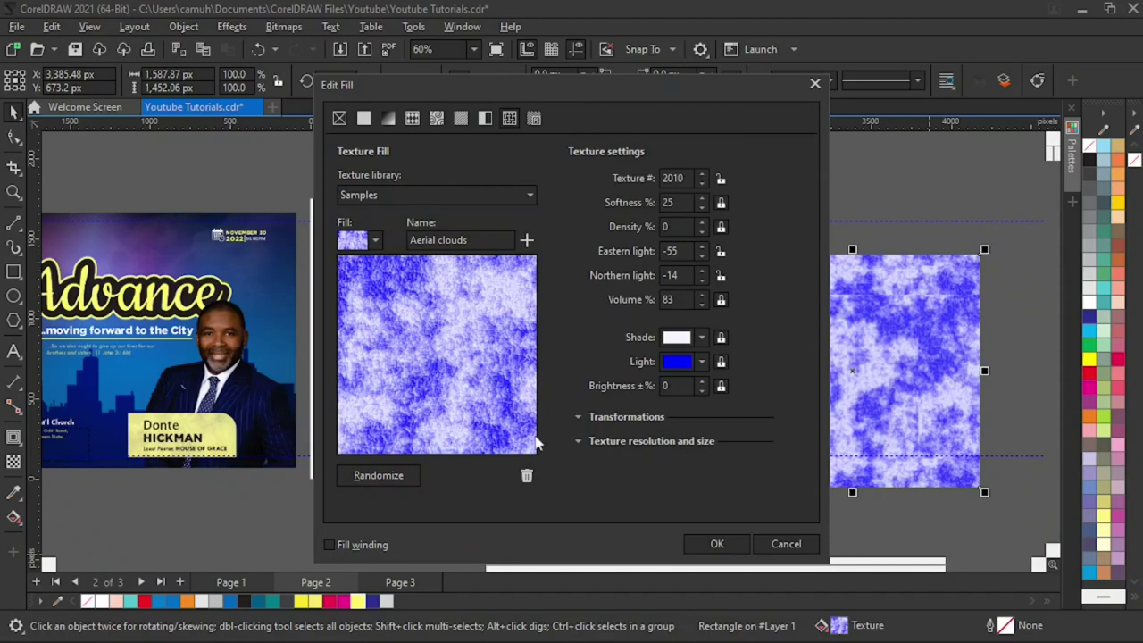
left_click(717, 544)
left_click_drag(860, 375, 893, 357)
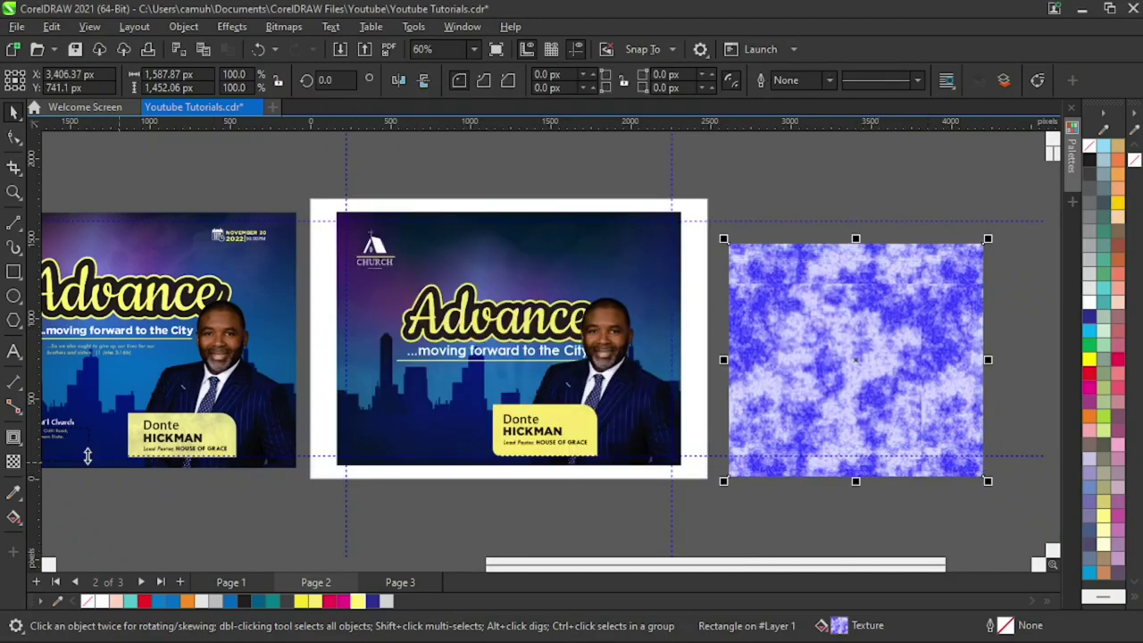
left_click(14, 462)
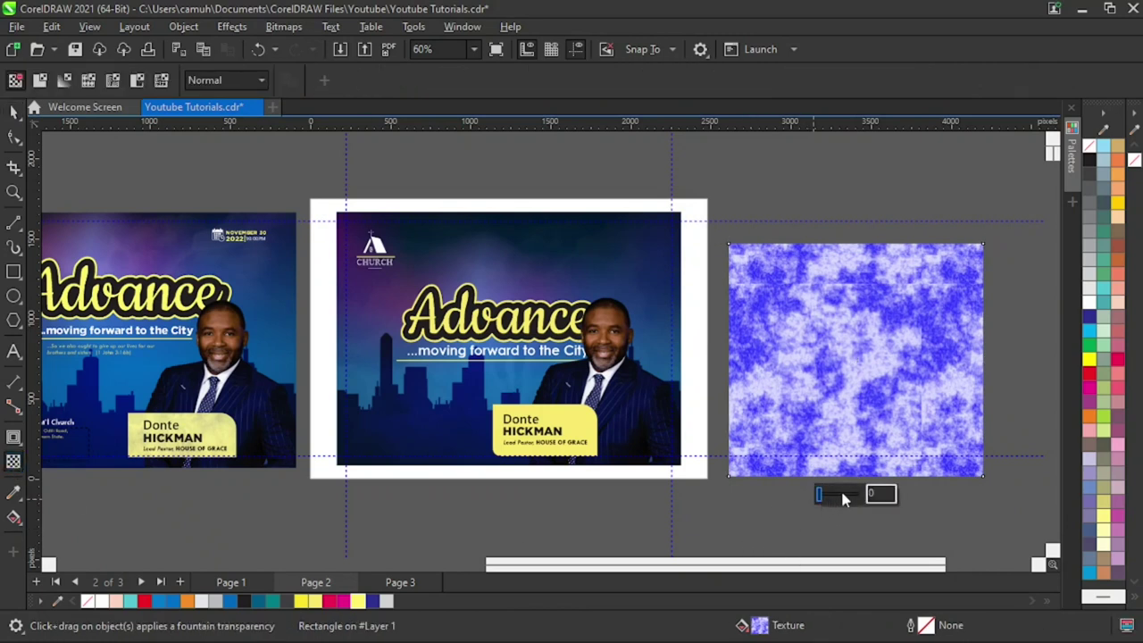
Make the cloud rectangle 86% transparent, shrink it to about 83%, and PowerClip it inside a frame.
left_click(842, 493)
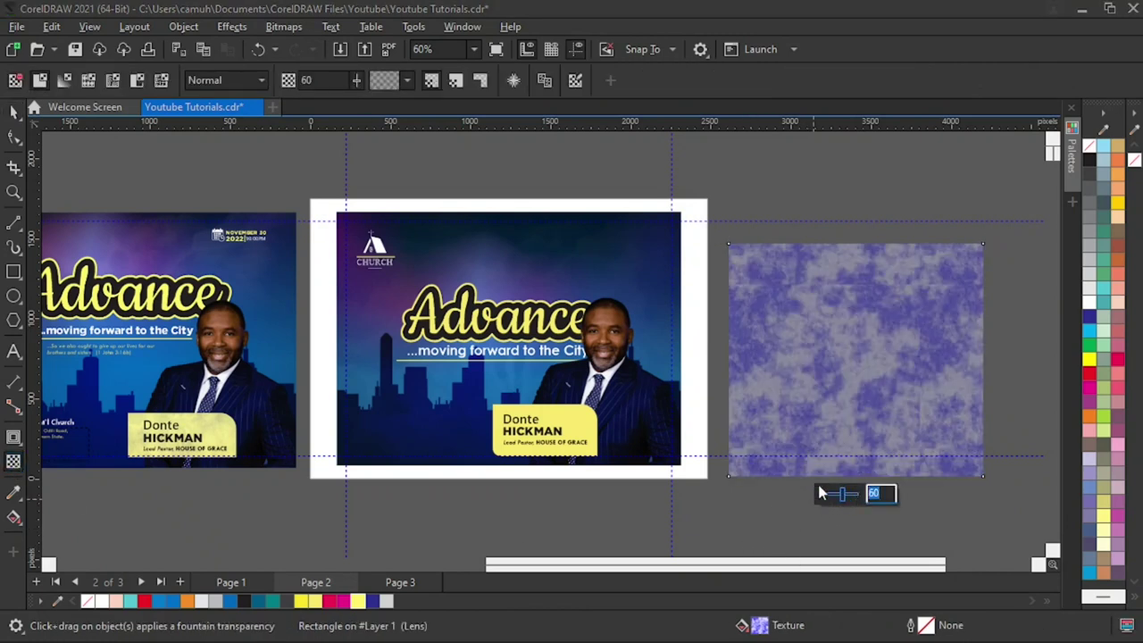
key("Return")
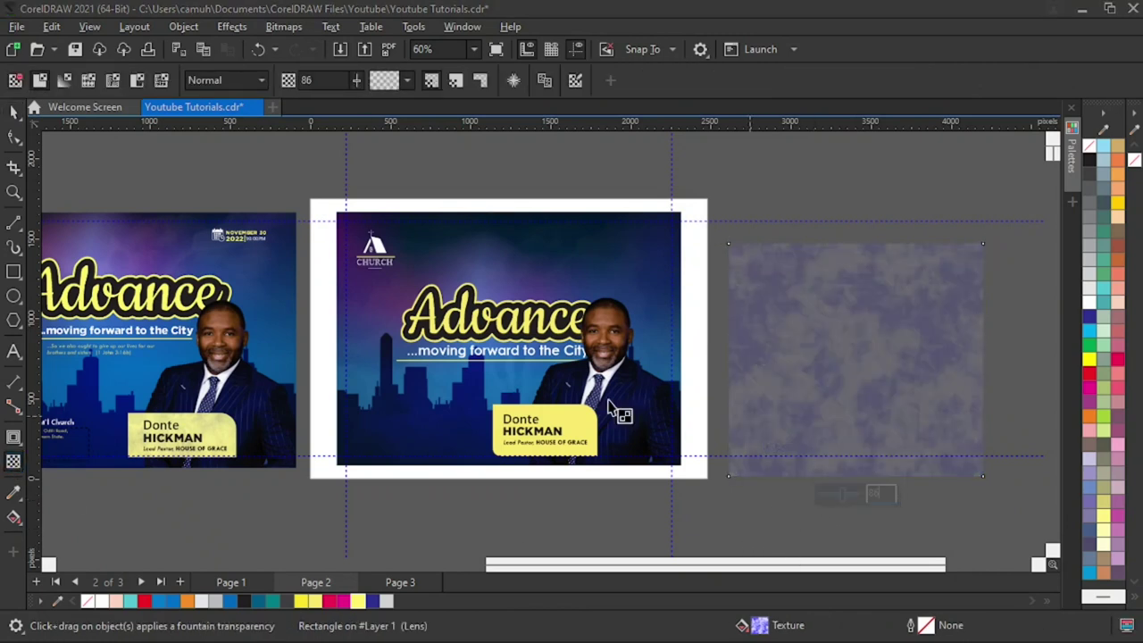
left_click(14, 113)
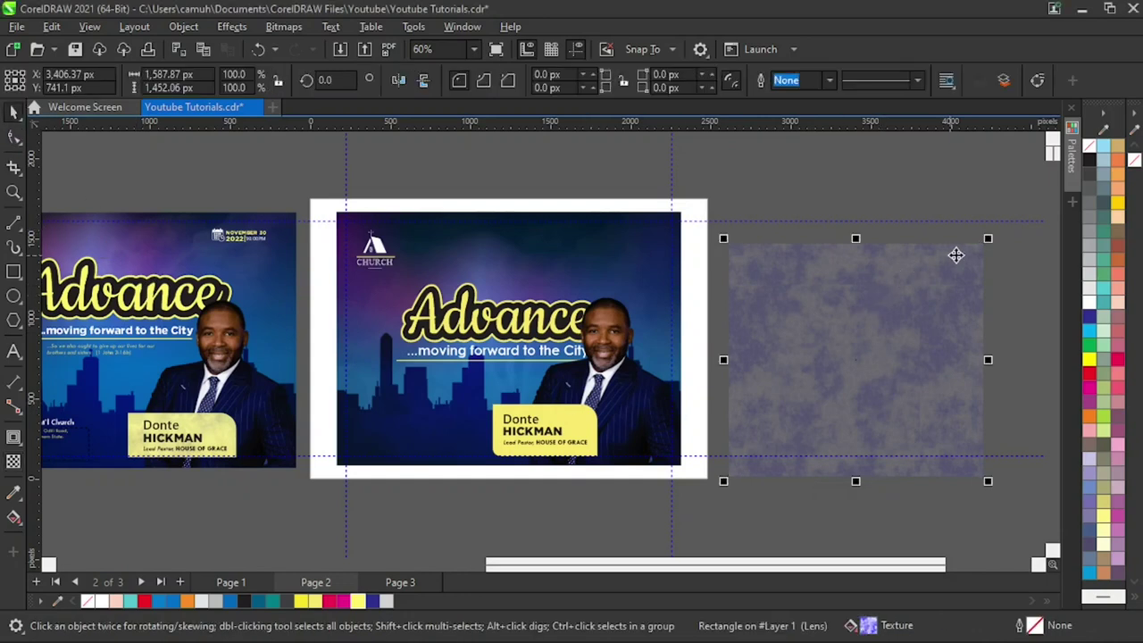
left_click_drag(988, 238, 933, 287)
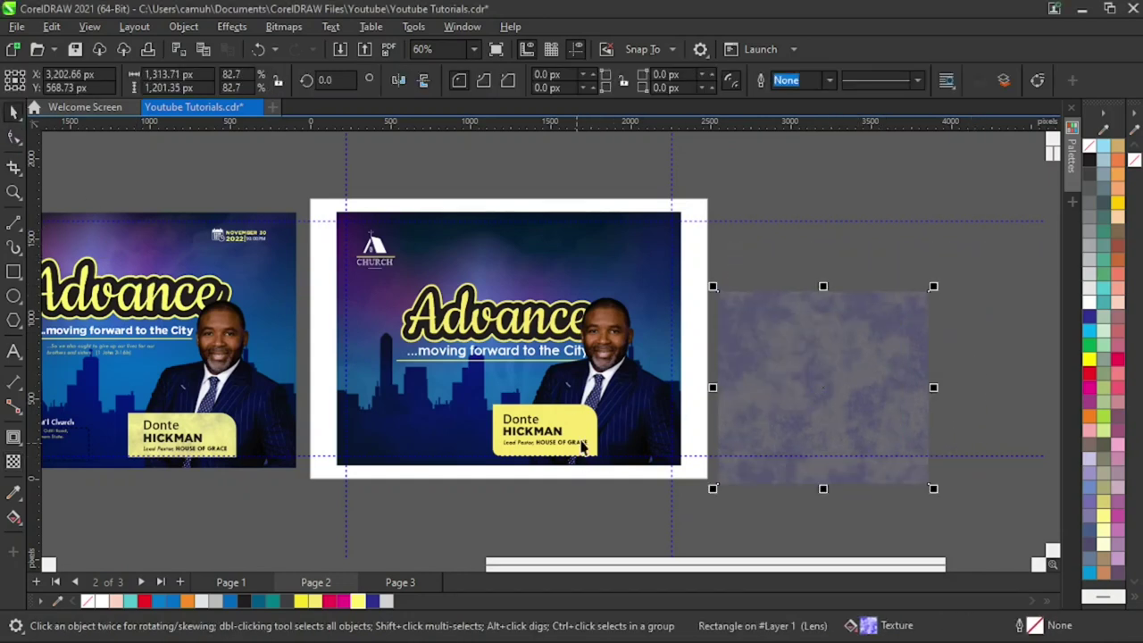
left_click_drag(819, 364, 842, 414)
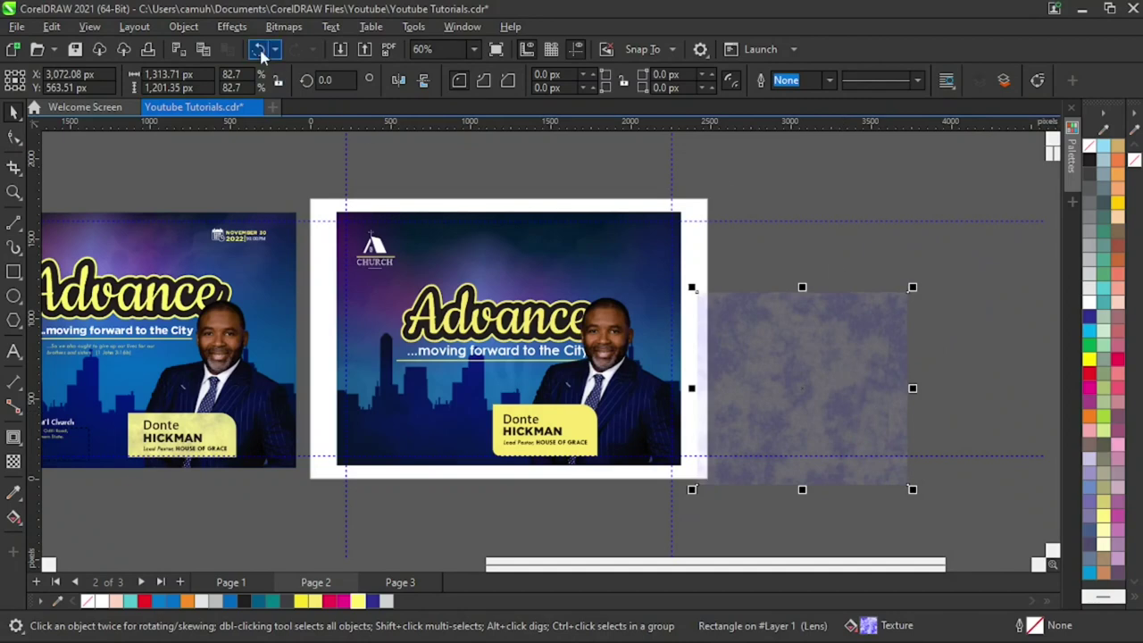
left_click(184, 26)
mouse_move(437, 70)
left_click(509, 71)
Place the cloud texture inside the yellow name box, zoom in to inspect it, and select the box.
left_click(569, 417)
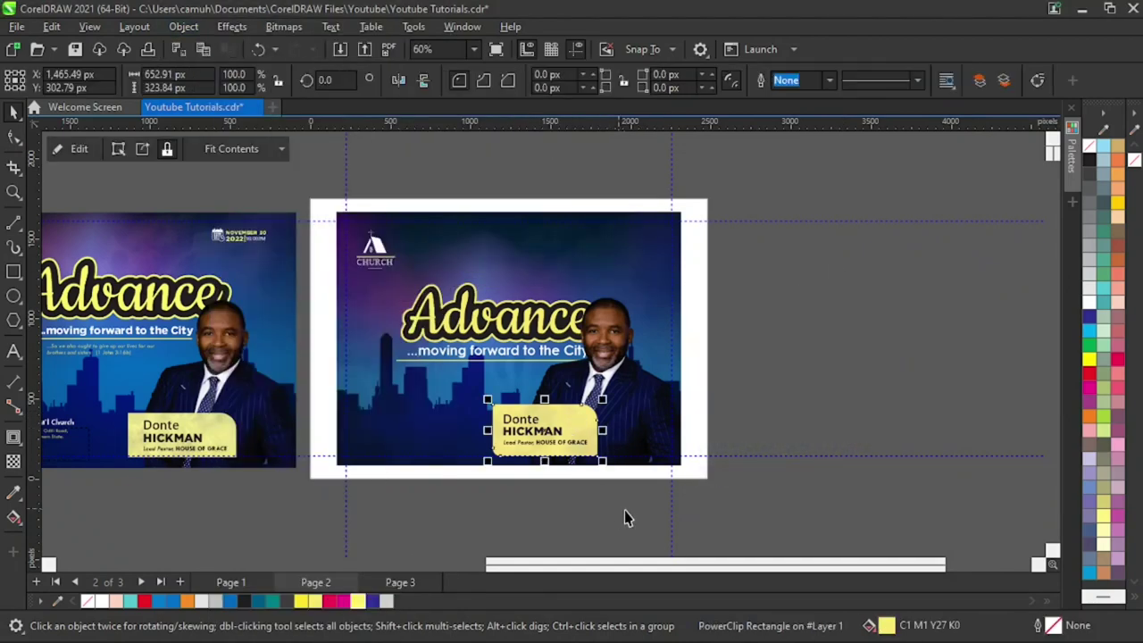
key("z")
left_click_drag(413, 525, 665, 397)
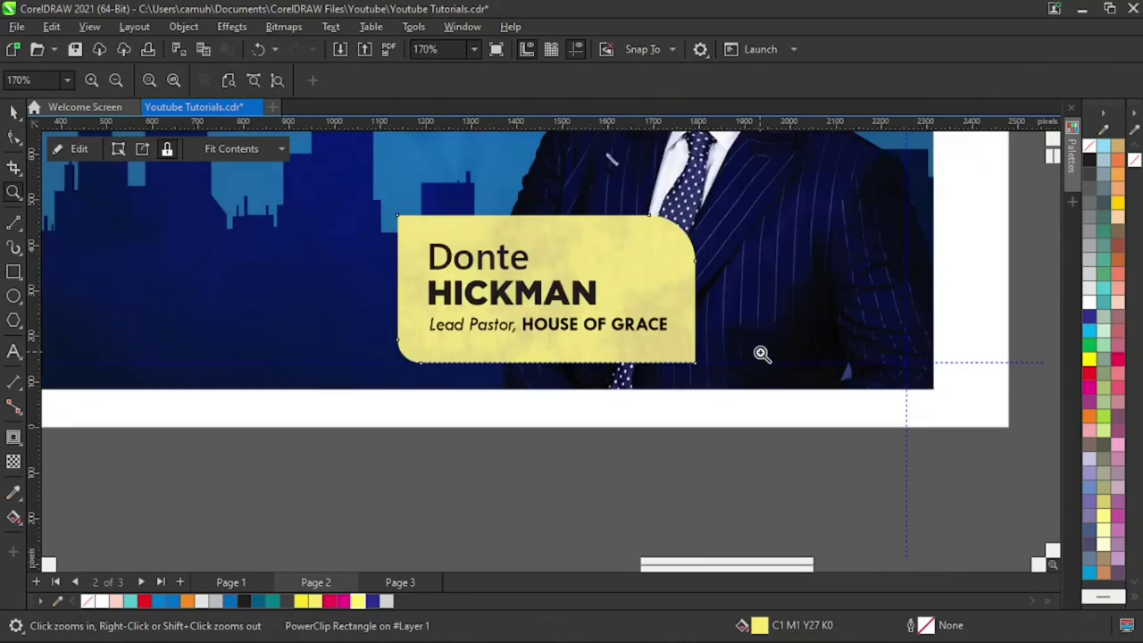
left_click_drag(384, 191, 748, 401)
right_click(558, 369)
key("space")
left_click(600, 243)
Set the clipped cloud texture's transparency to 75, finish the PowerClip edit and check the result.
left_click(73, 149)
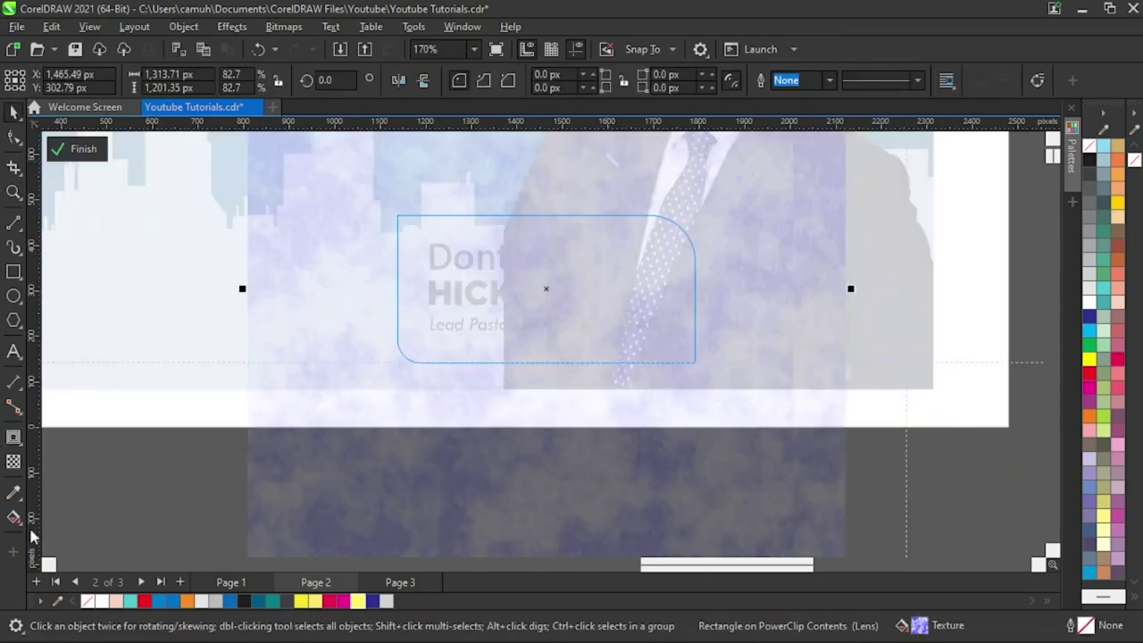
key("F3")
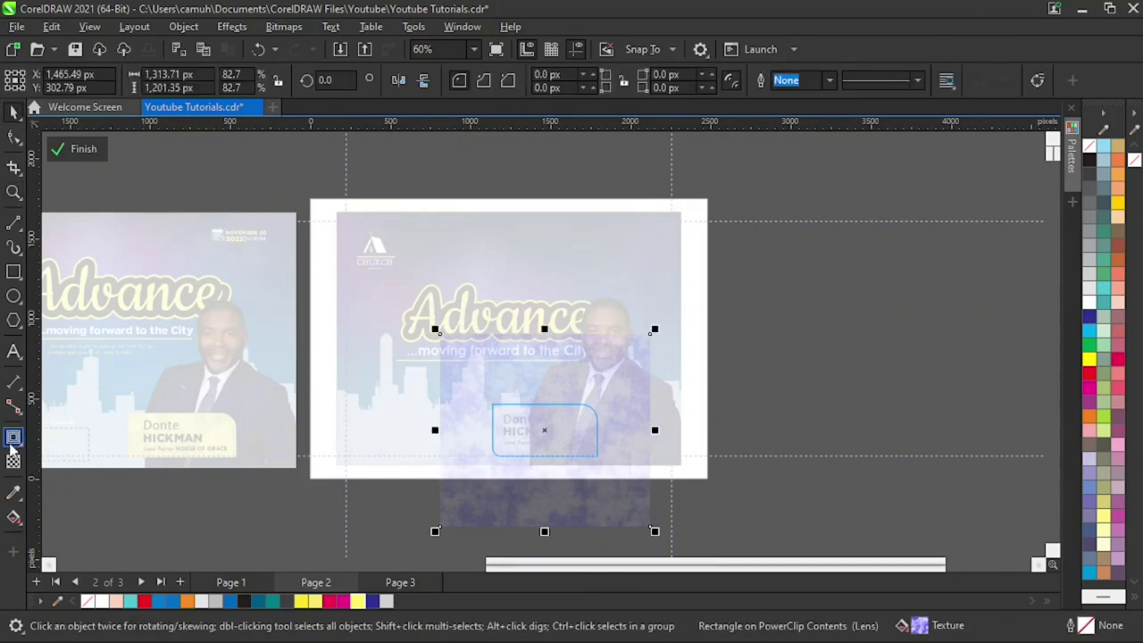
left_click(13, 461)
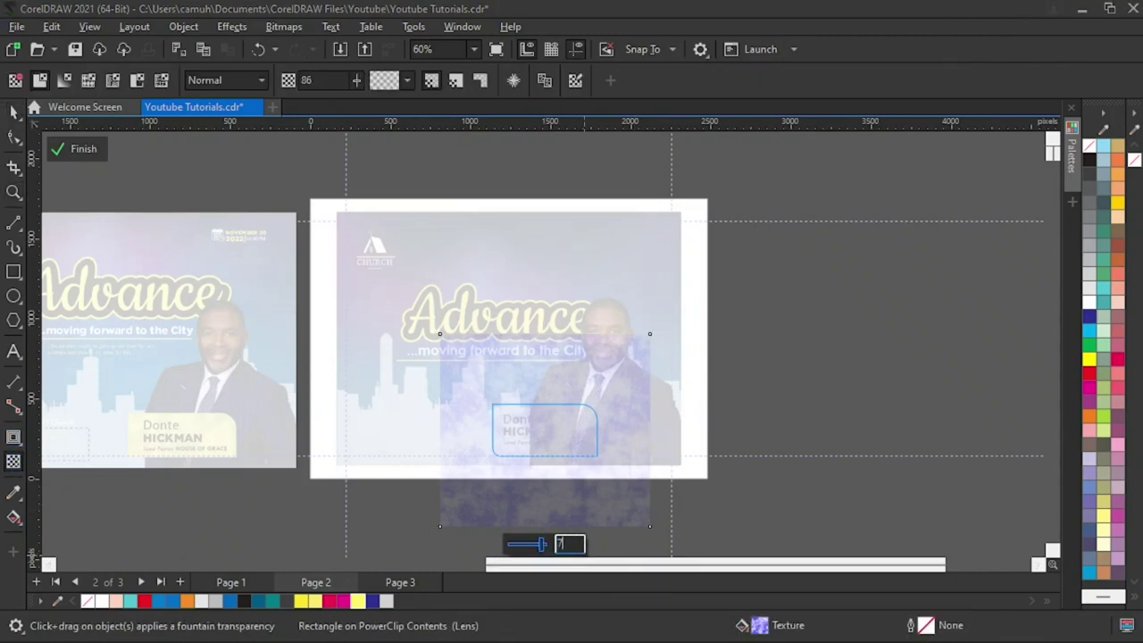
key("Return")
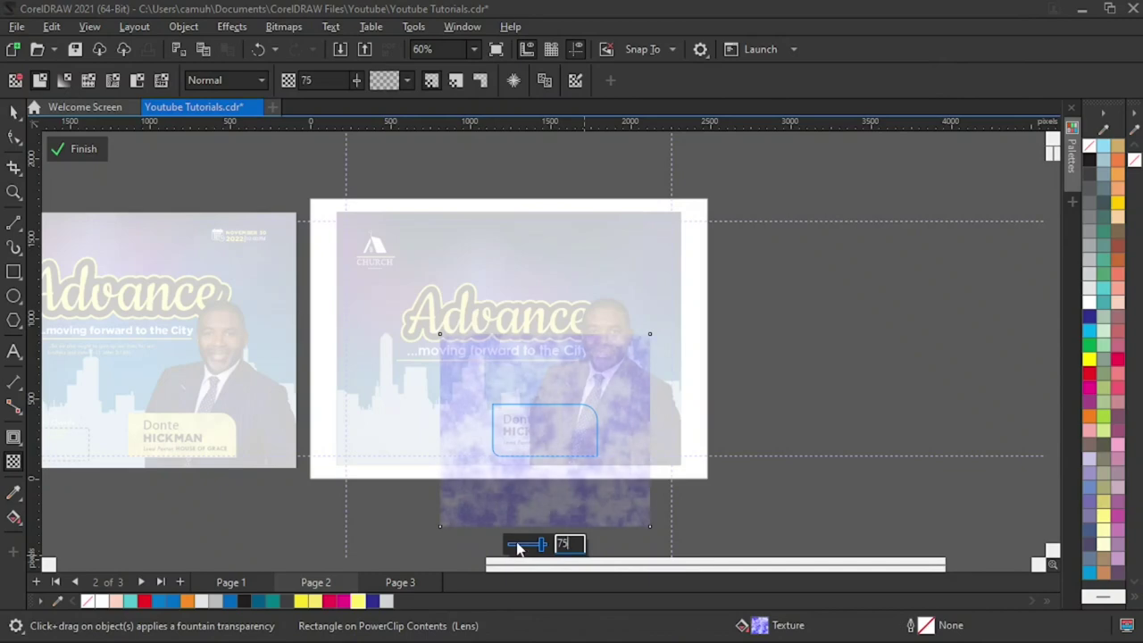
left_click(85, 149)
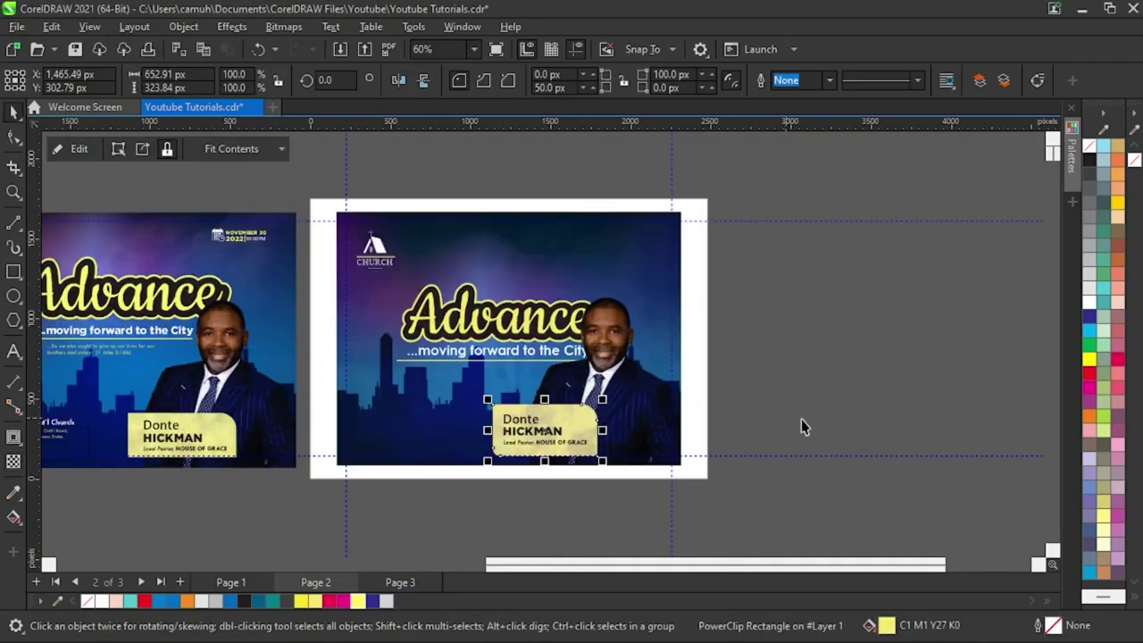
key("z")
left_click_drag(412, 373, 686, 504)
right_click(632, 401)
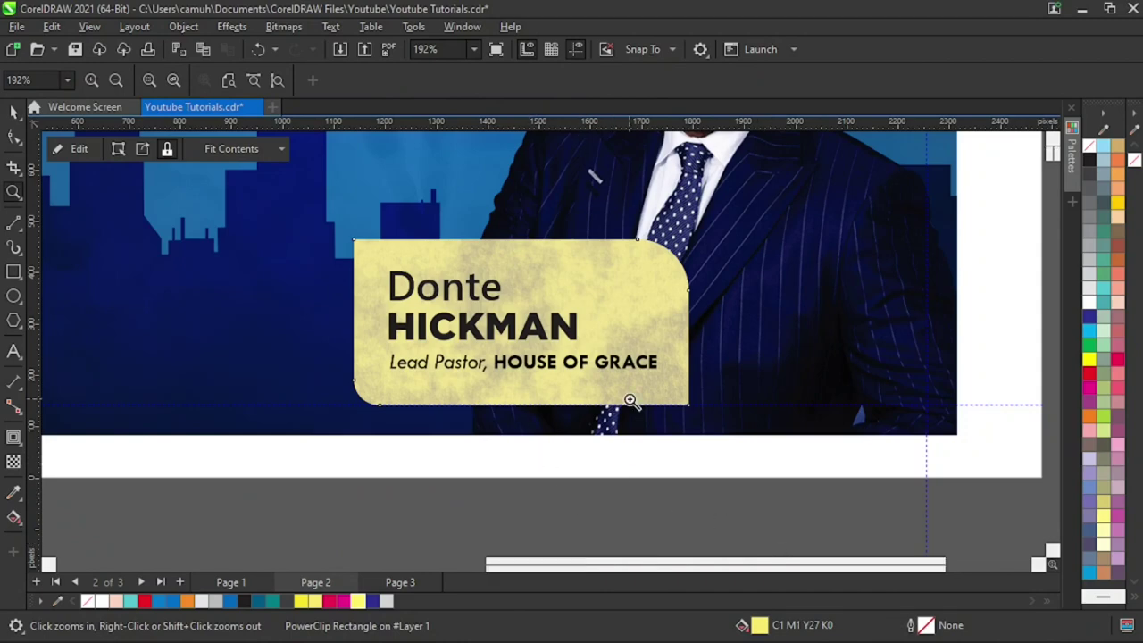
right_click(536, 402)
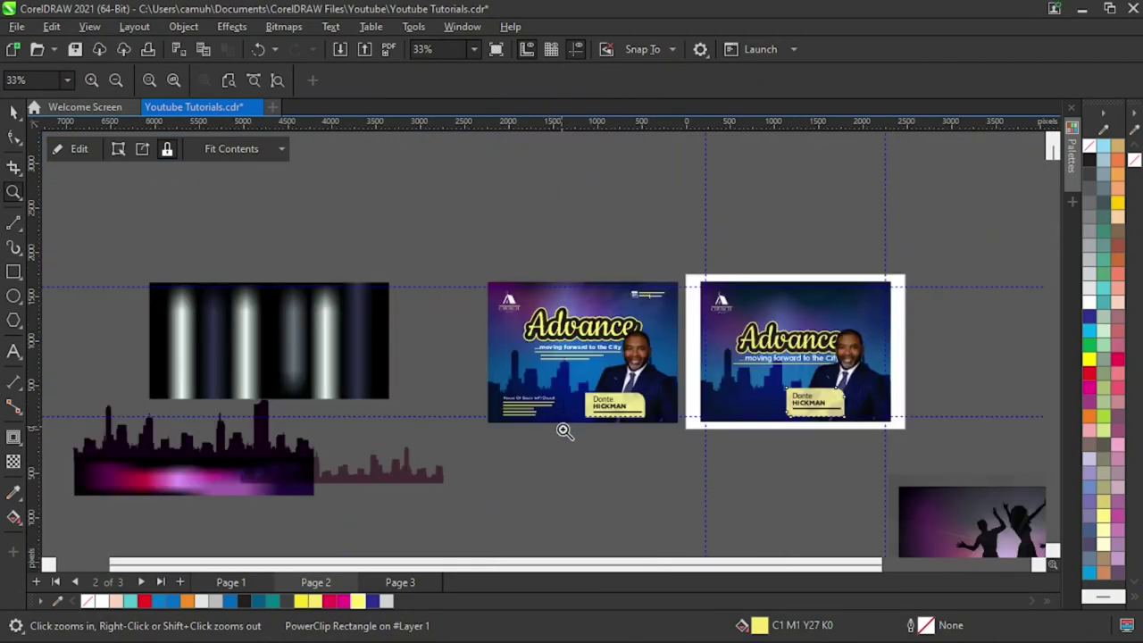
Select the three Advance title objects on page 2 and nudge them up, then slightly down.
left_click_drag(416, 247, 924, 468)
key("space")
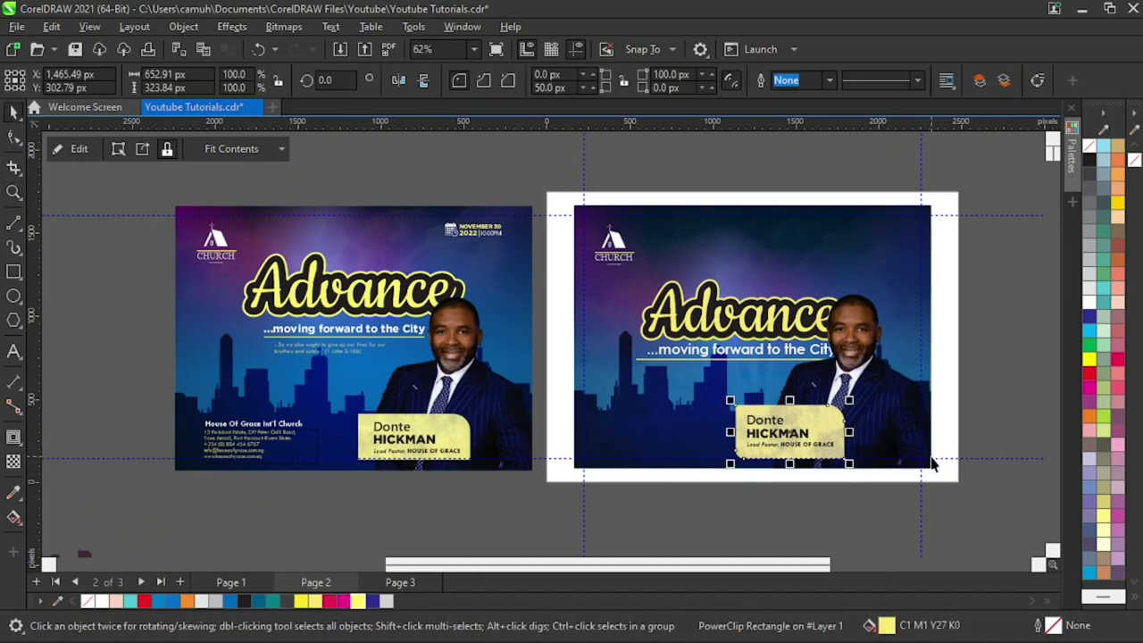
left_click(791, 323)
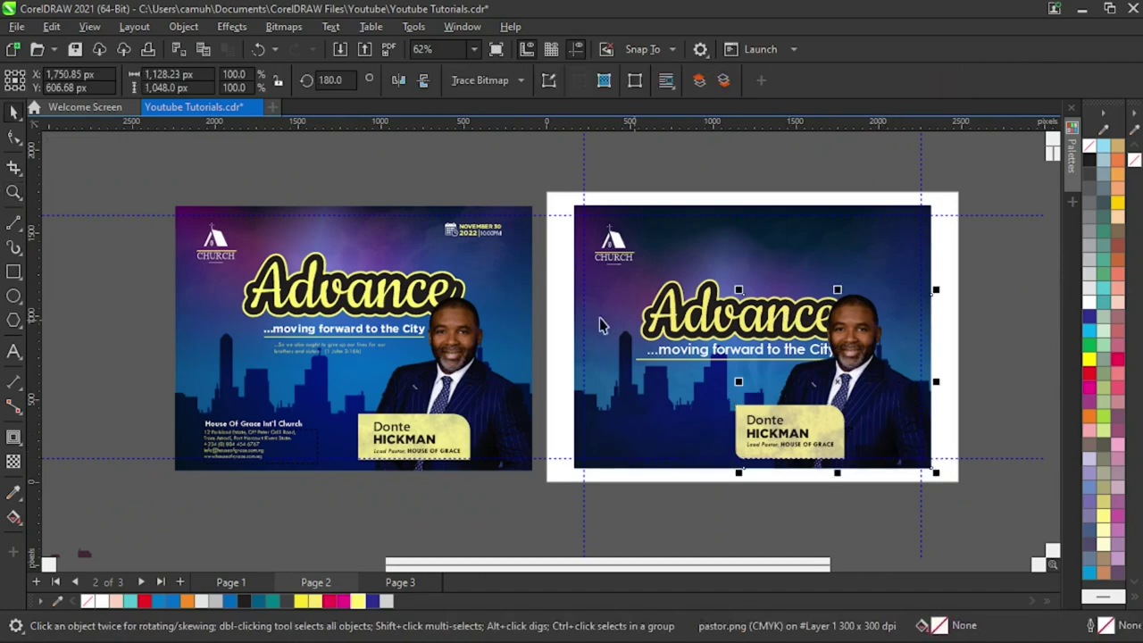
left_click_drag(560, 288, 920, 382)
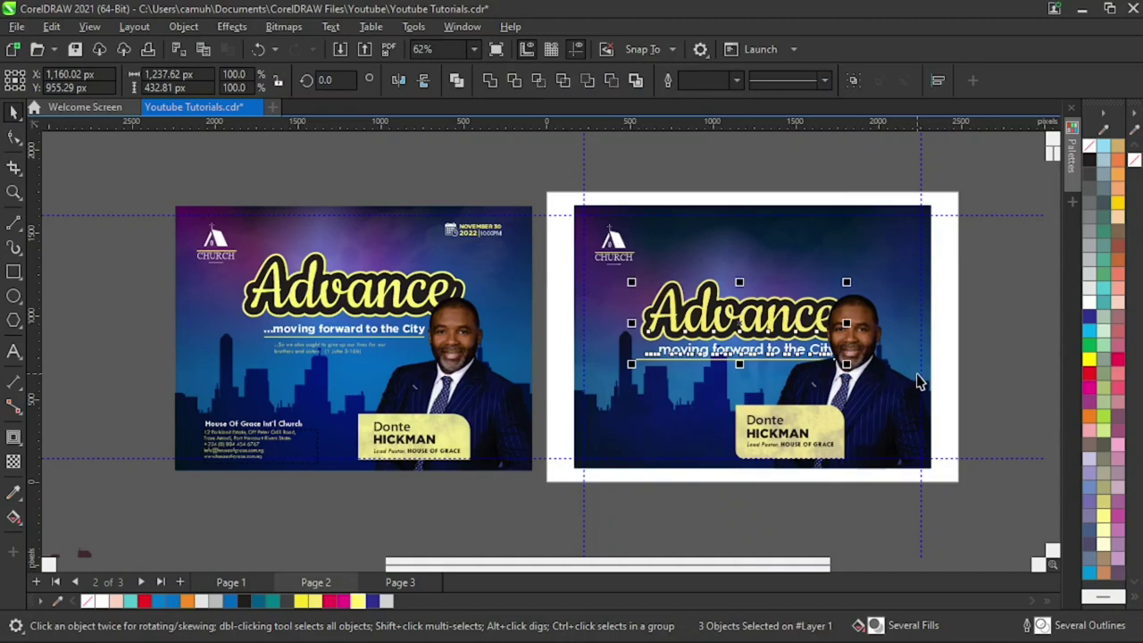
key("Up")
key("Up")
key("Up")
key("Up")
key("Up")
key("Up")
key("Up")
key("Up")
key("Up")
key("Up")
key("Up")
key("Up")
key("Up")
key("Up")
key("Up")
key("Up")
key("Up")
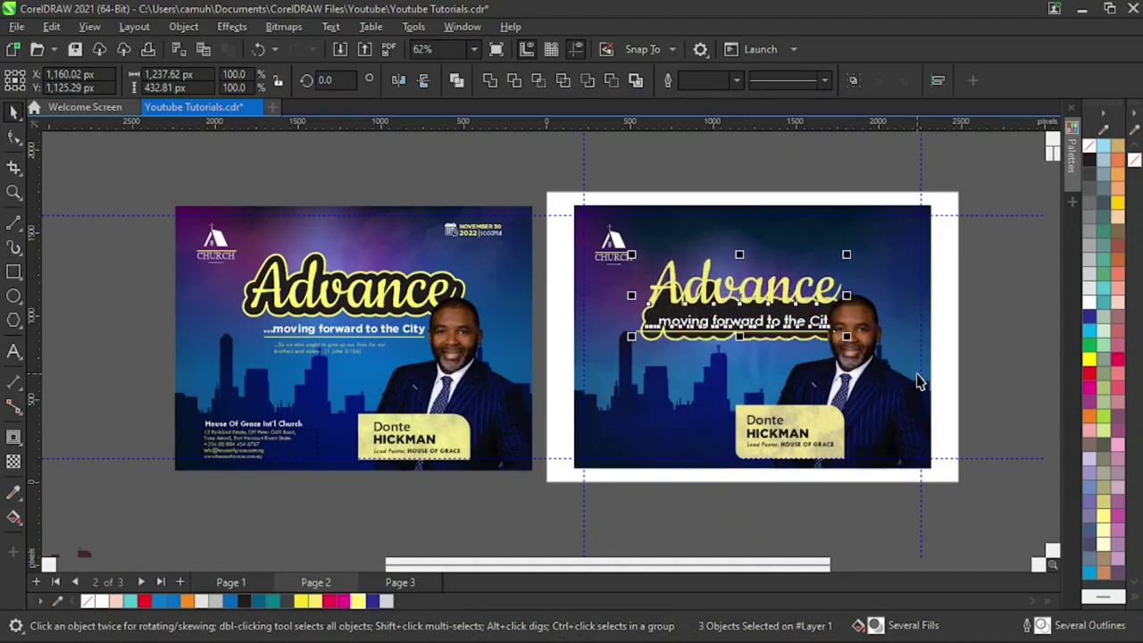
key("Down")
key("Down")
key("Down")
key("Down")
key("Down")
key("Down")
key("Down")
key("Down")
key("Down")
key("Down")
key("Down")
key("Down")
key("Down")
key("Down")
key("Down")
key("Down")
key("Down")
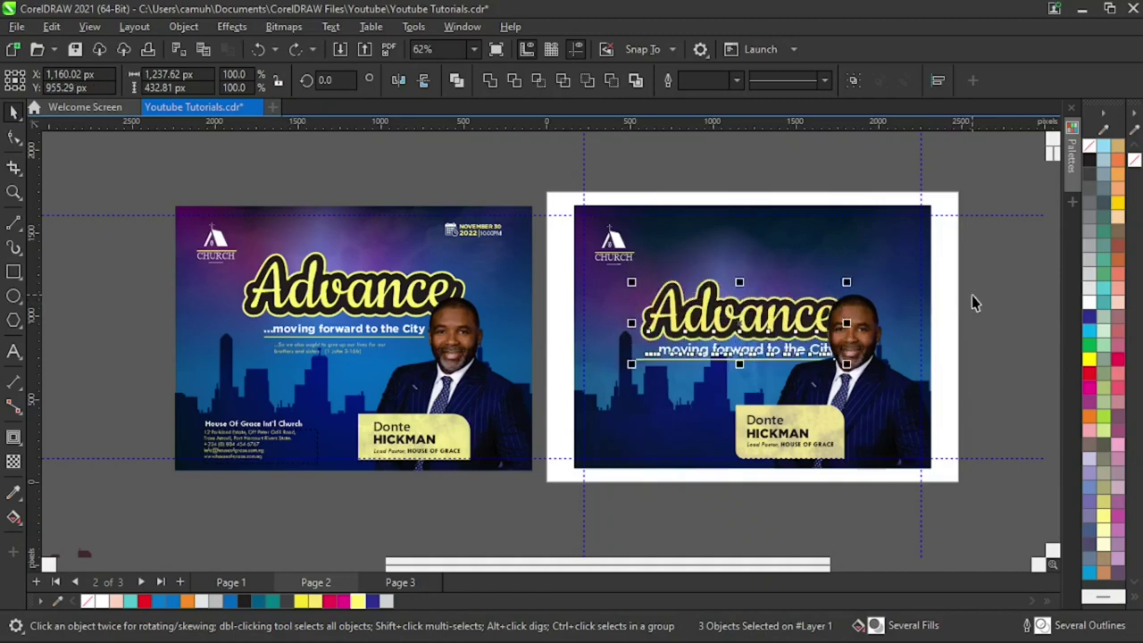
Move the Advance title group up and right and scale it to about 84% above the skyline.
left_click(85, 149)
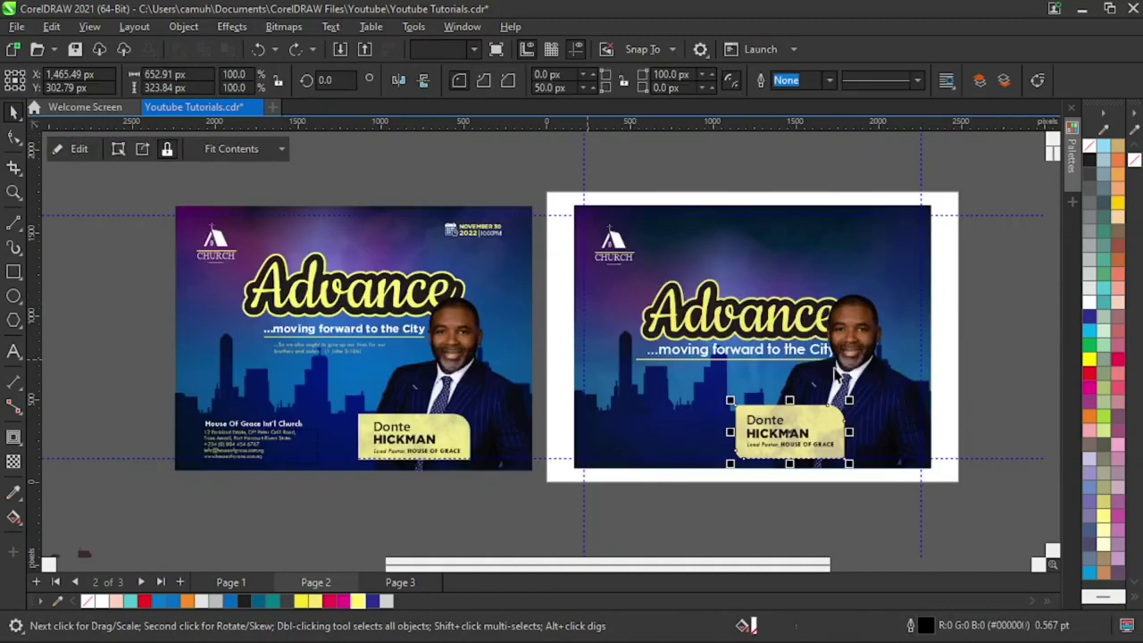
left_click_drag(977, 269, 566, 401)
left_click_drag(745, 315, 759, 291)
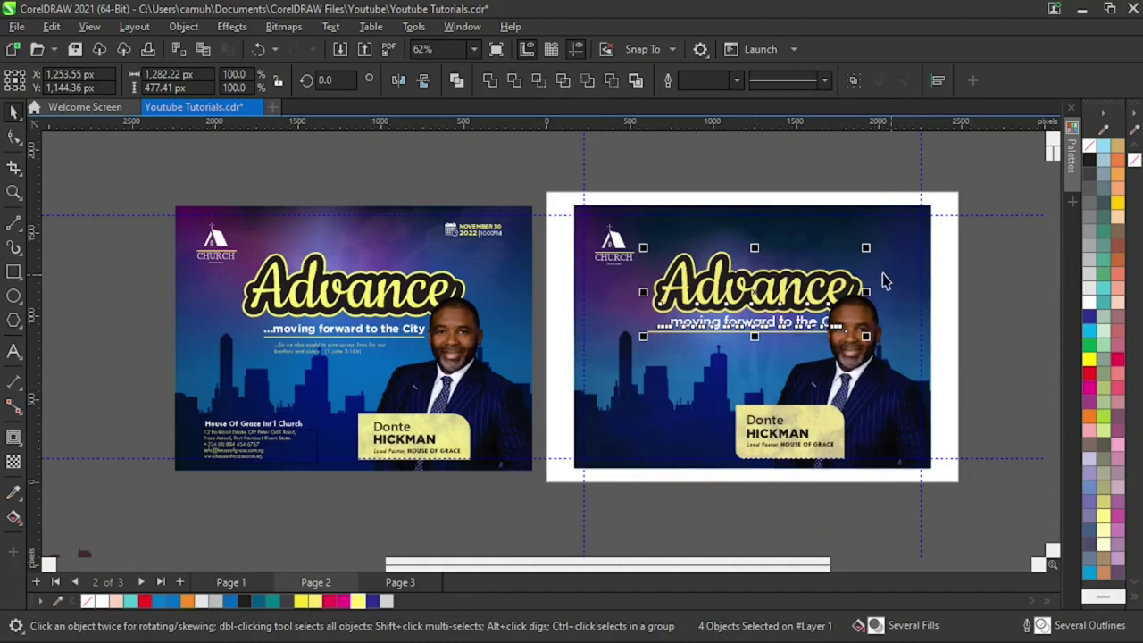
left_click_drag(867, 249, 848, 256)
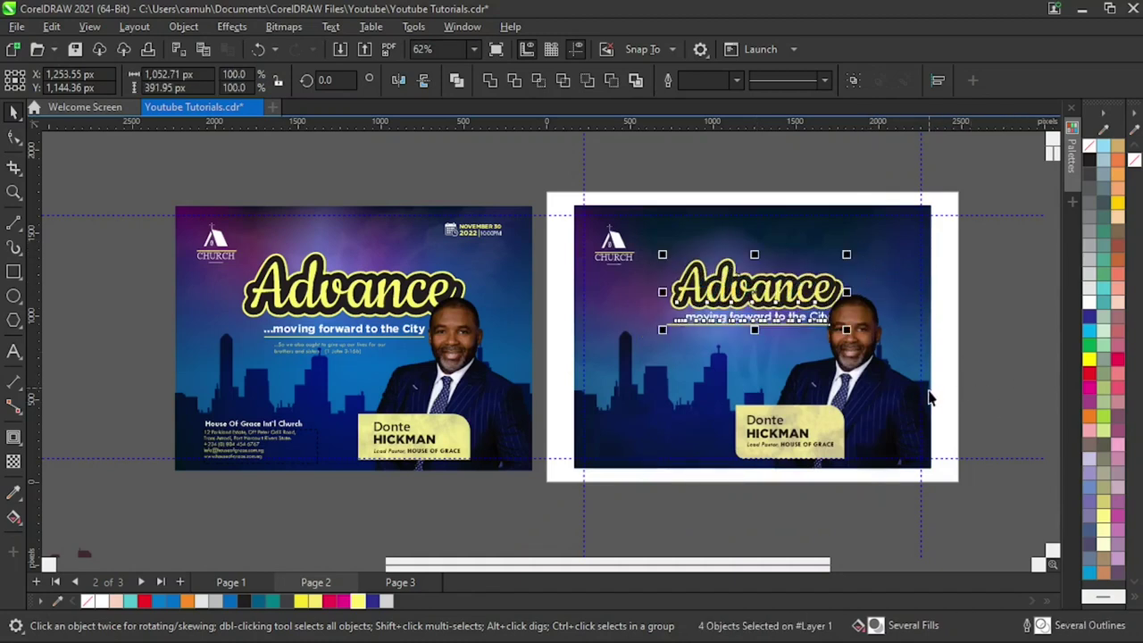
key("Down")
key("Down")
key("Down")
key("Down")
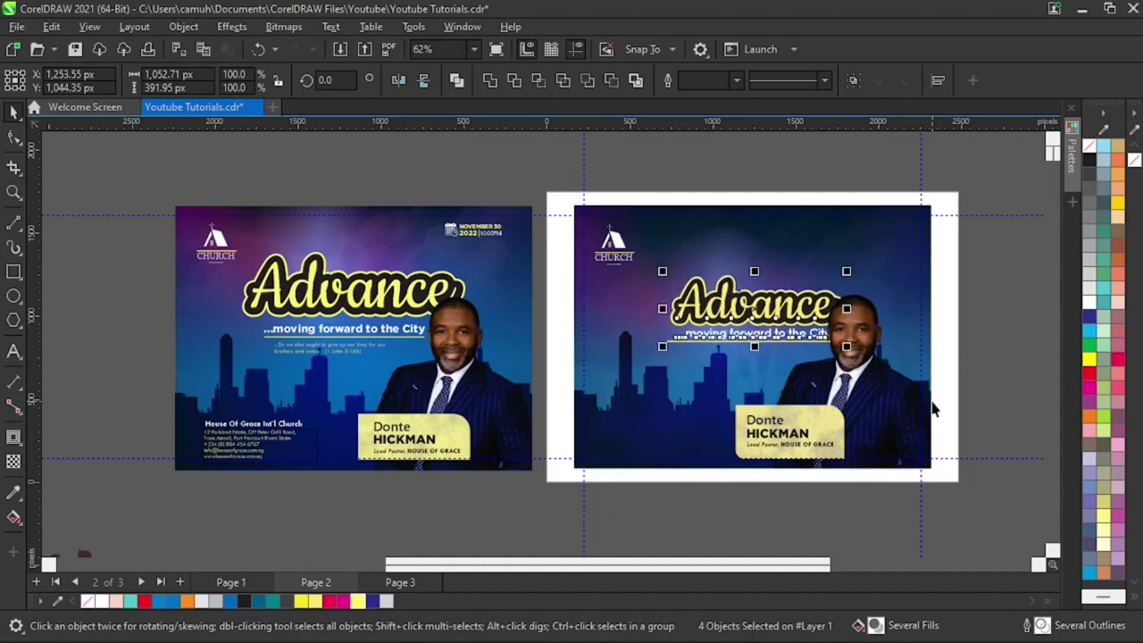
key("Up")
key("Up")
key("Up")
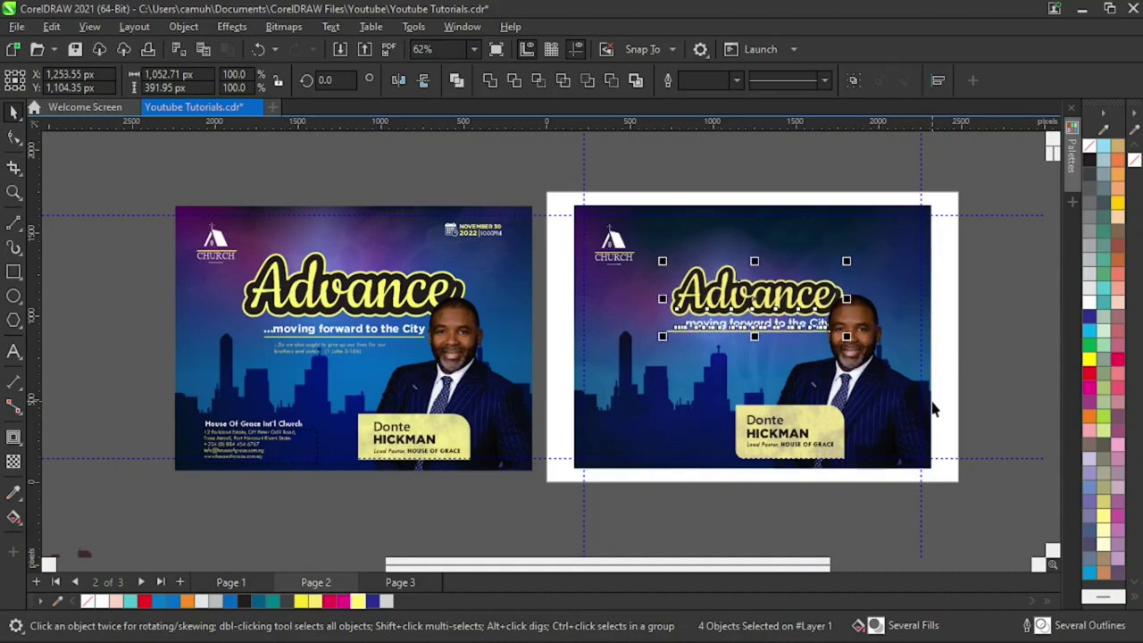
left_click(982, 361)
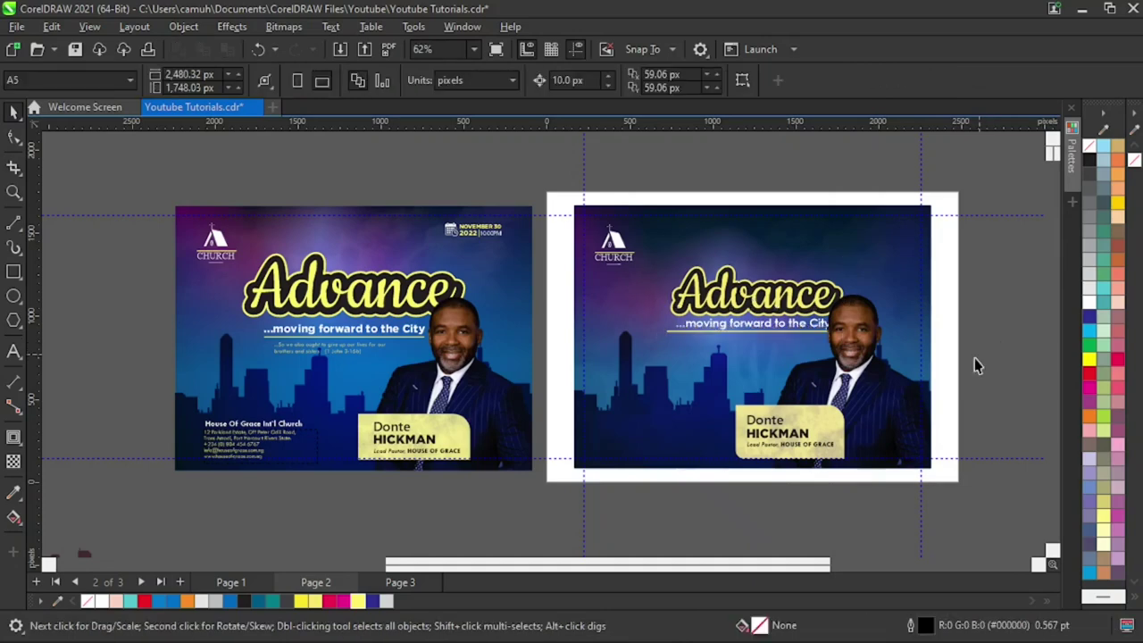
Shift the '...moving forward to the City' subtitle slightly to the left.
key("z")
left_click_drag(143, 235, 991, 432)
key("space")
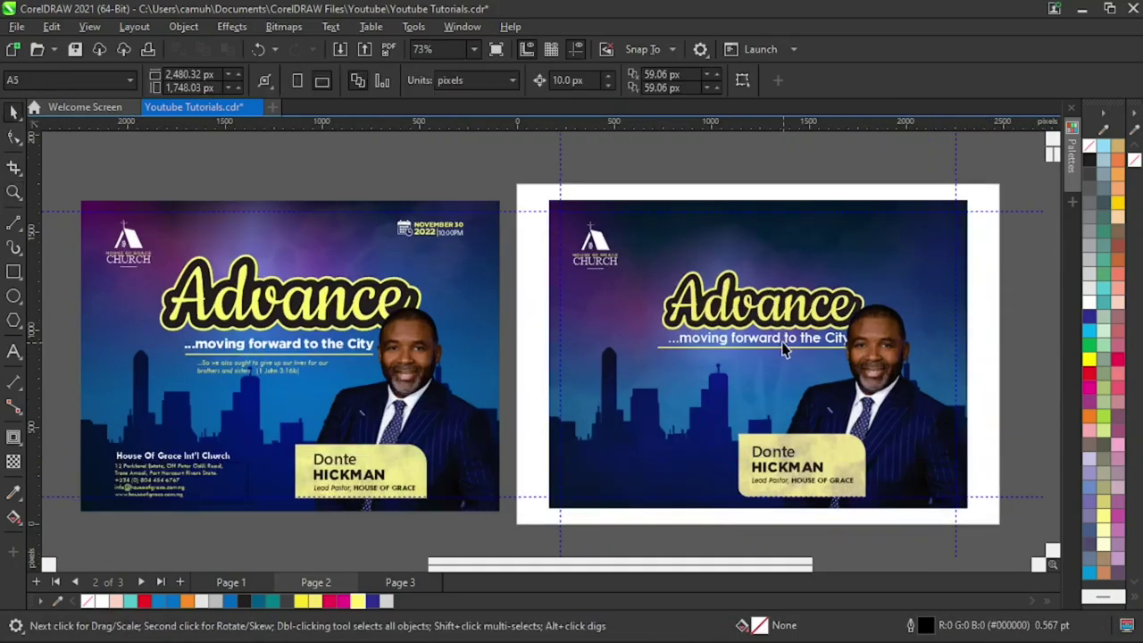
left_click(779, 338)
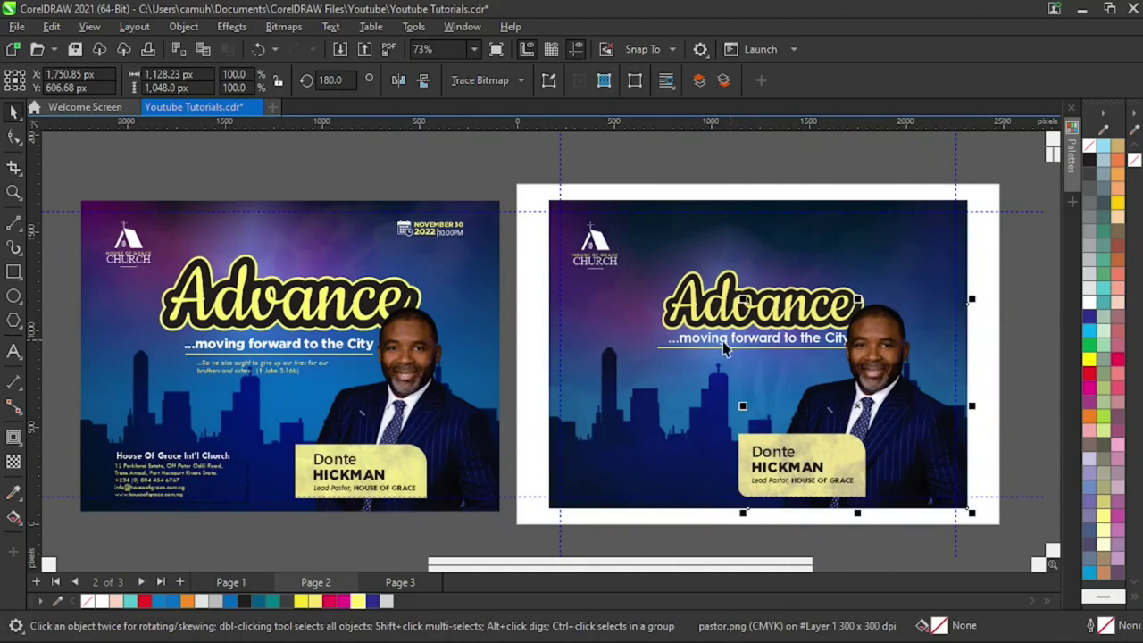
left_click(714, 343)
left_click_drag(715, 337, 709, 337)
Copy the small 1 John 3:16b scripture text from the reference flyer onto the page 2 flyer.
left_click(303, 383)
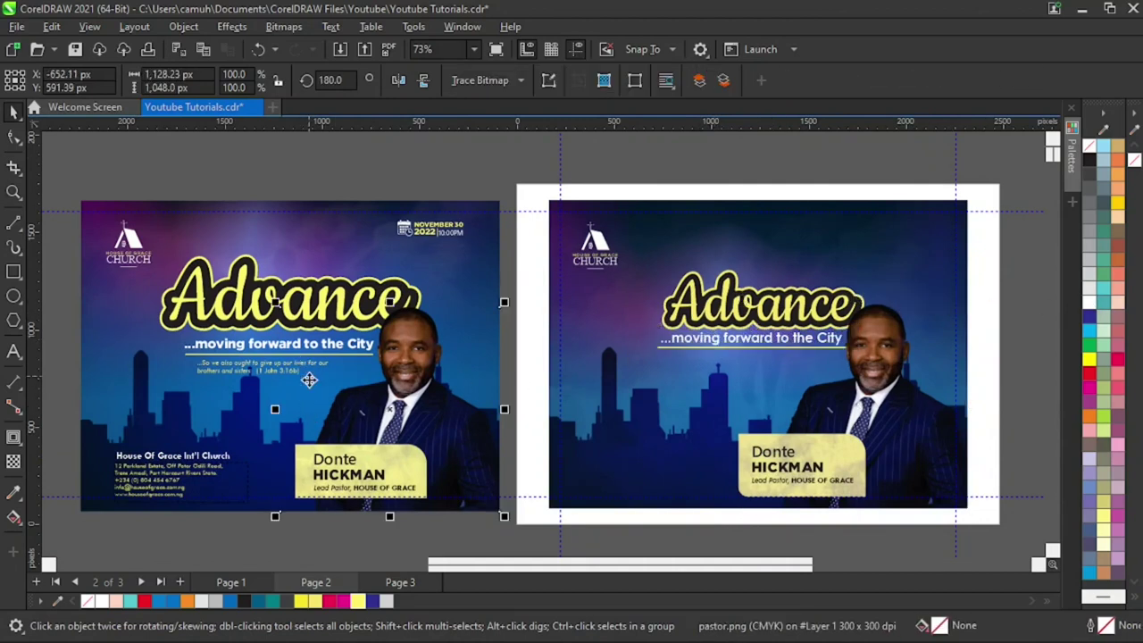
left_click(230, 372)
left_click_drag(237, 374, 699, 360)
key("z")
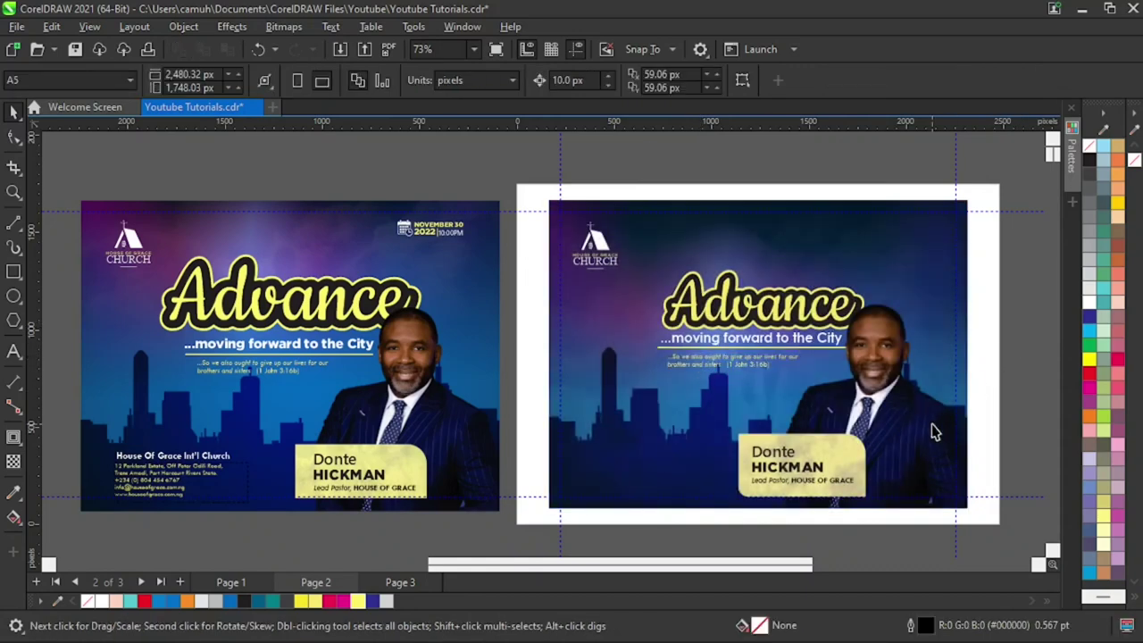
left_click_drag(495, 248, 1035, 454)
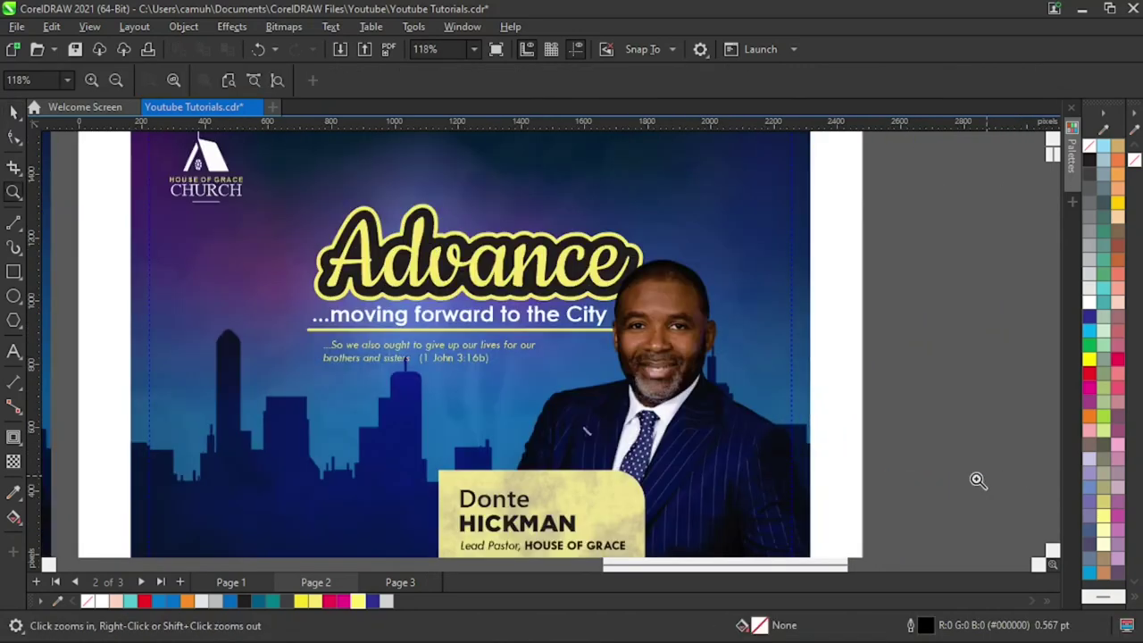
Type a '...So we ought' scripture line beside the page, then delete it.
key("space")
left_click(12, 353)
left_click(838, 344)
type("...")
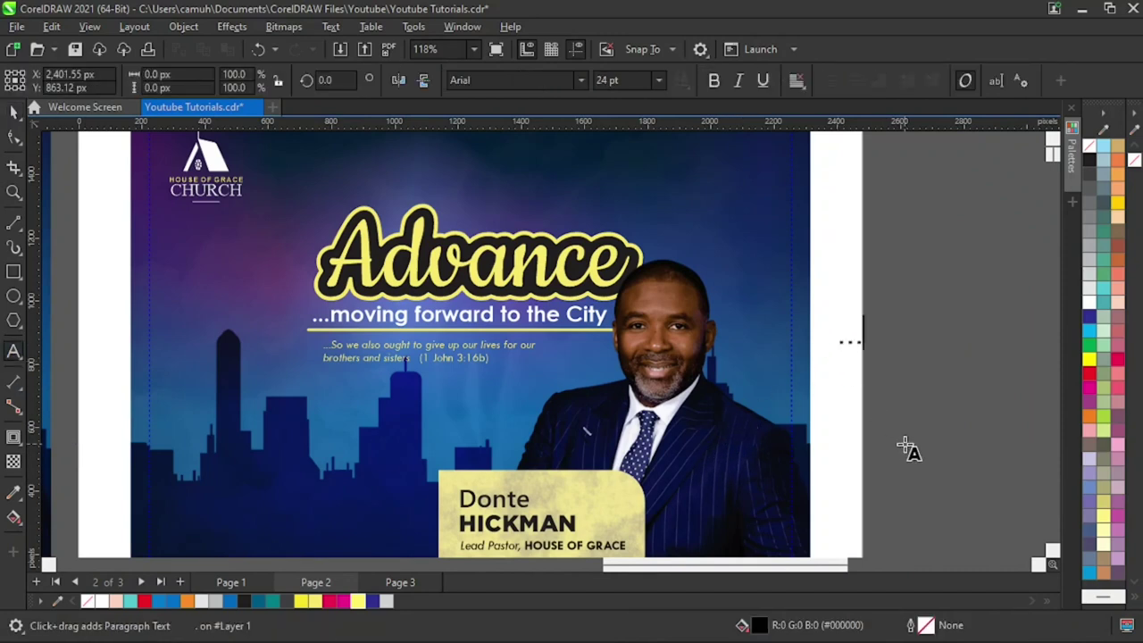
type("So we ")
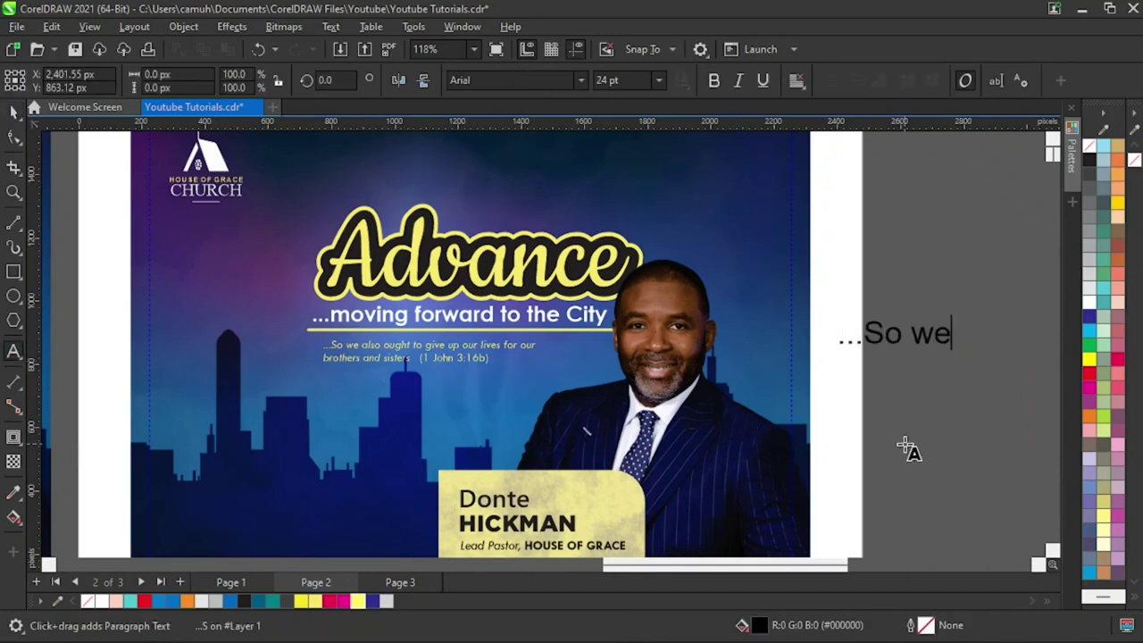
type("ought")
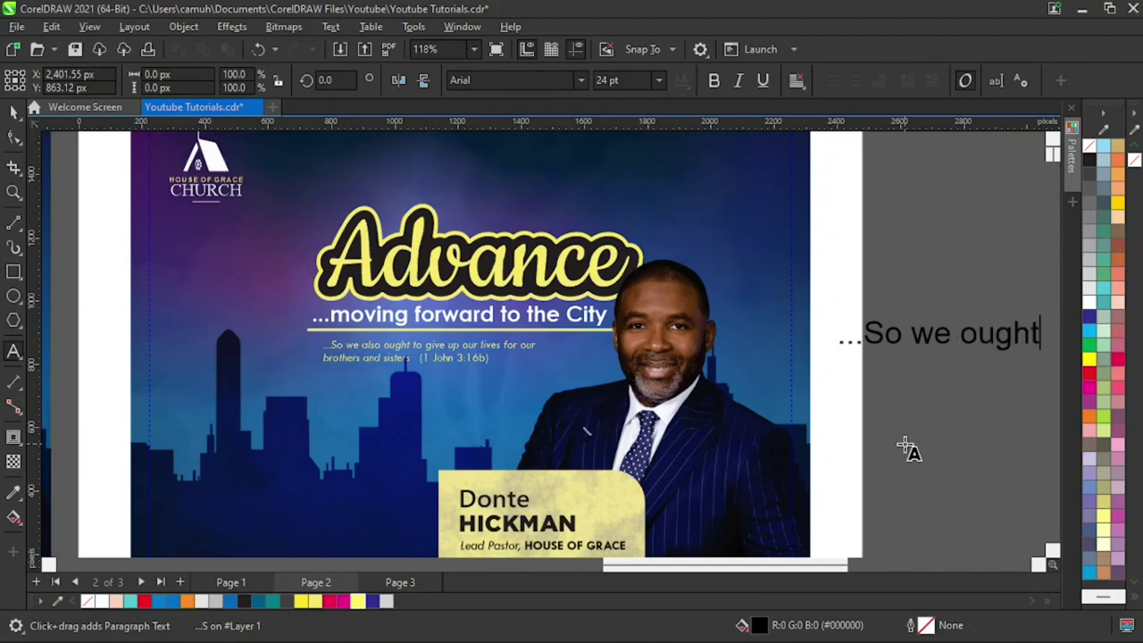
key("ctrl+space")
key("Delete")
Select the church name and address block on the reference flyer and drag it onto page 2.
key("z")
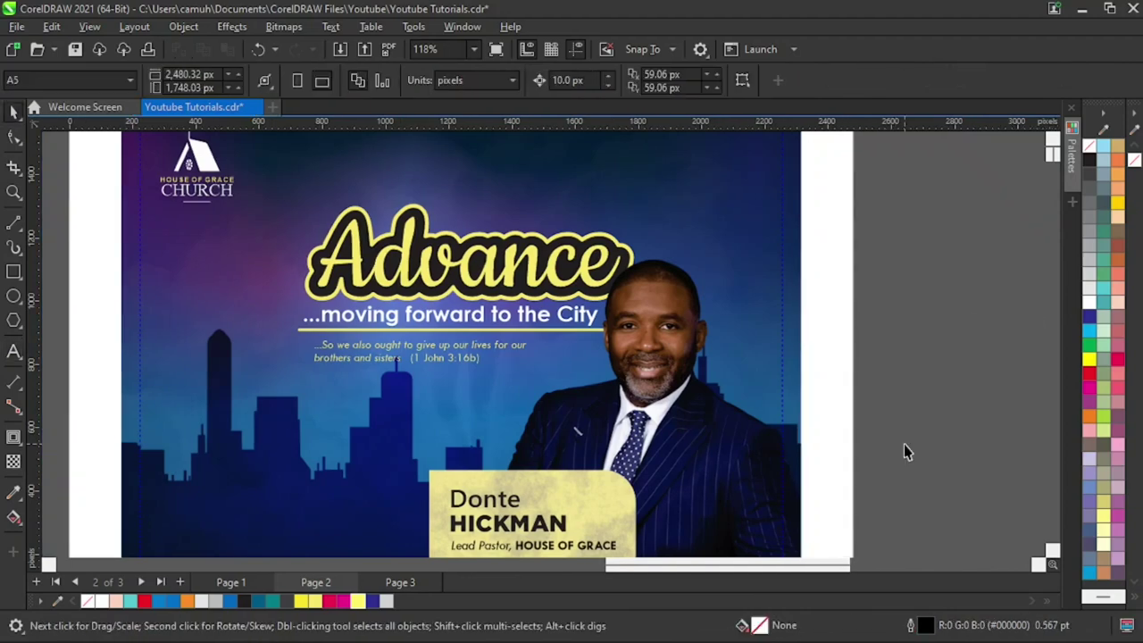
right_click(739, 506)
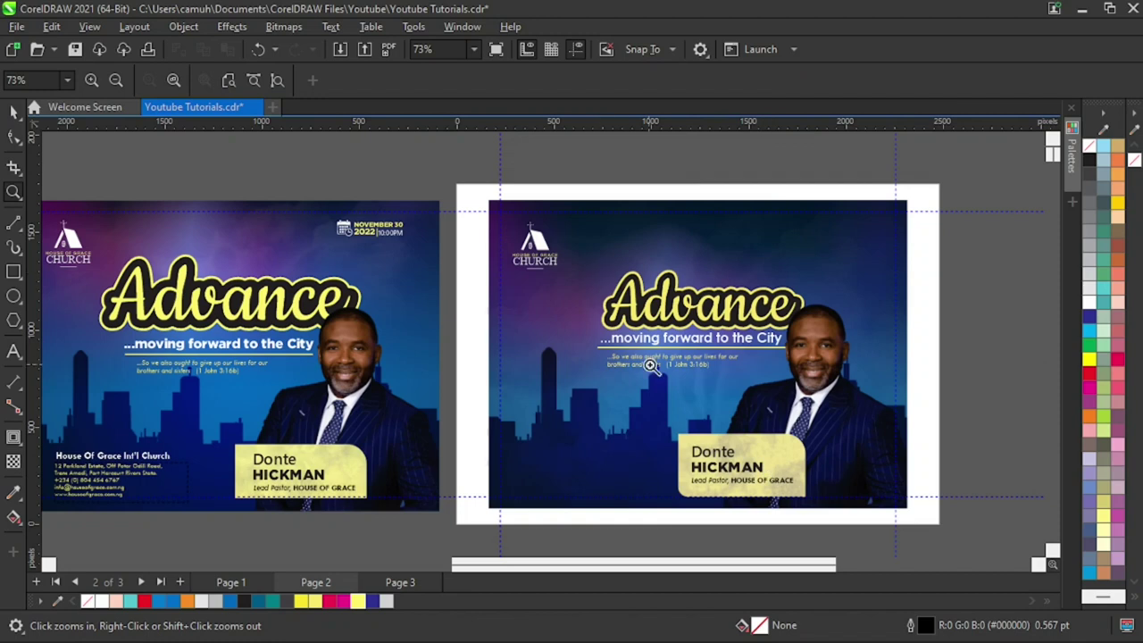
key("space")
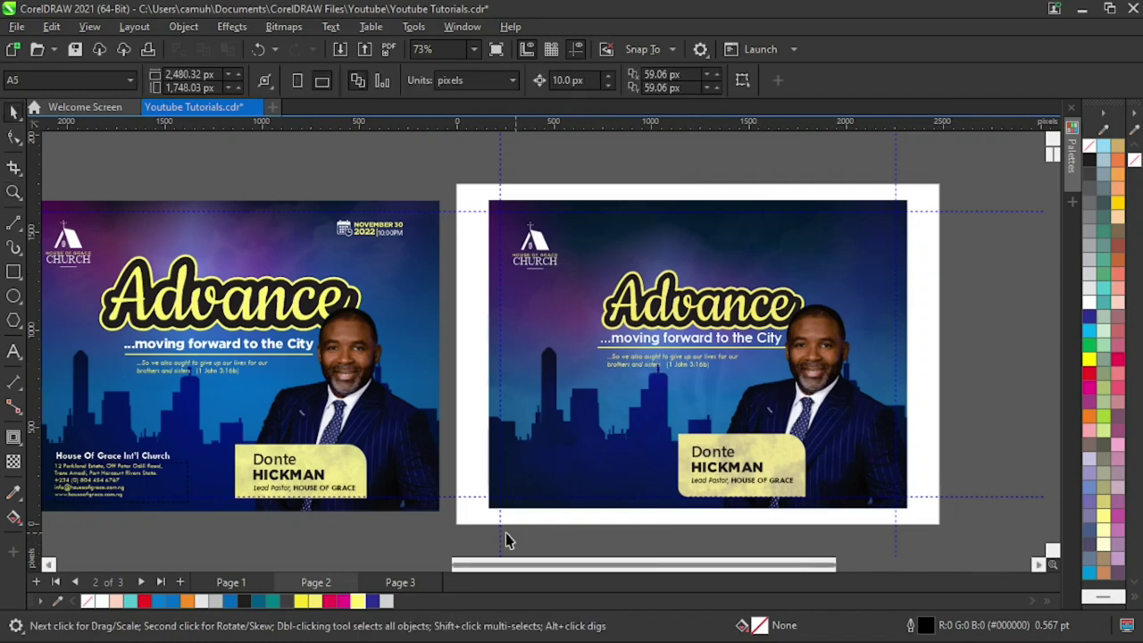
left_click(49, 564)
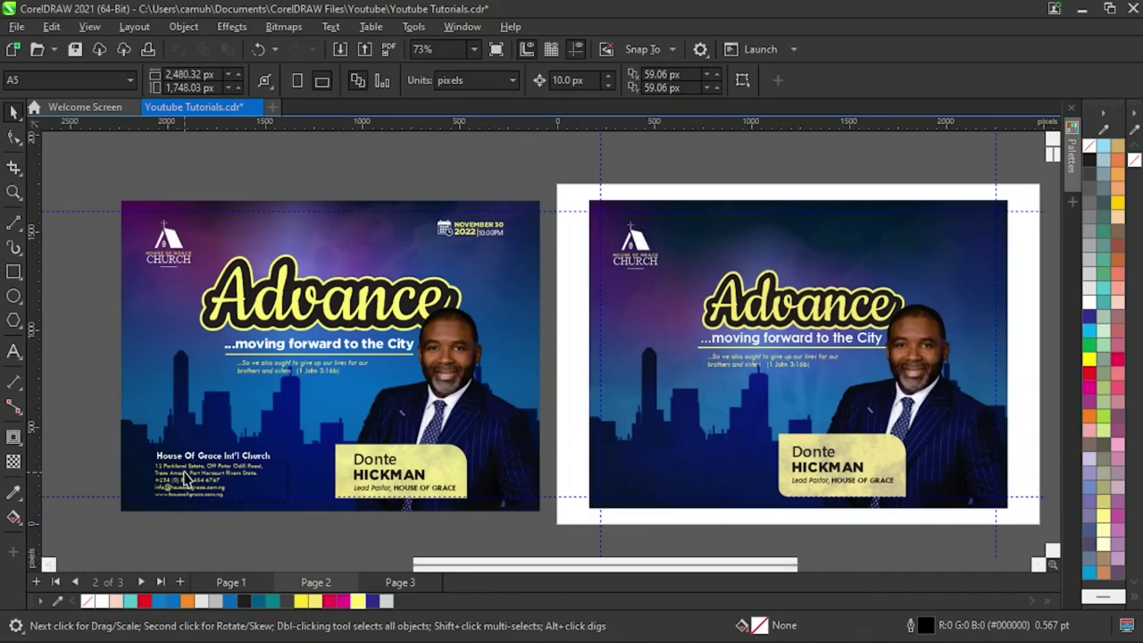
left_click_drag(82, 433, 313, 539)
left_click_drag(214, 466, 688, 464)
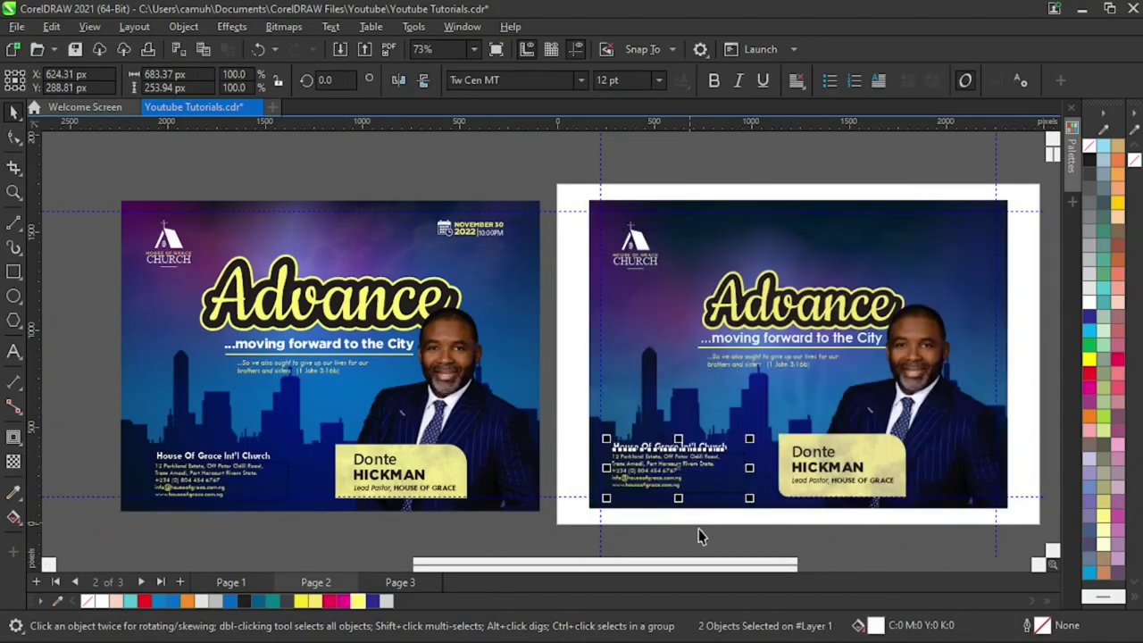
Add a new text line reading 'House Of Grace Int'l Church' below the page 2 flyer.
key("z")
left_click_drag(552, 376, 946, 546)
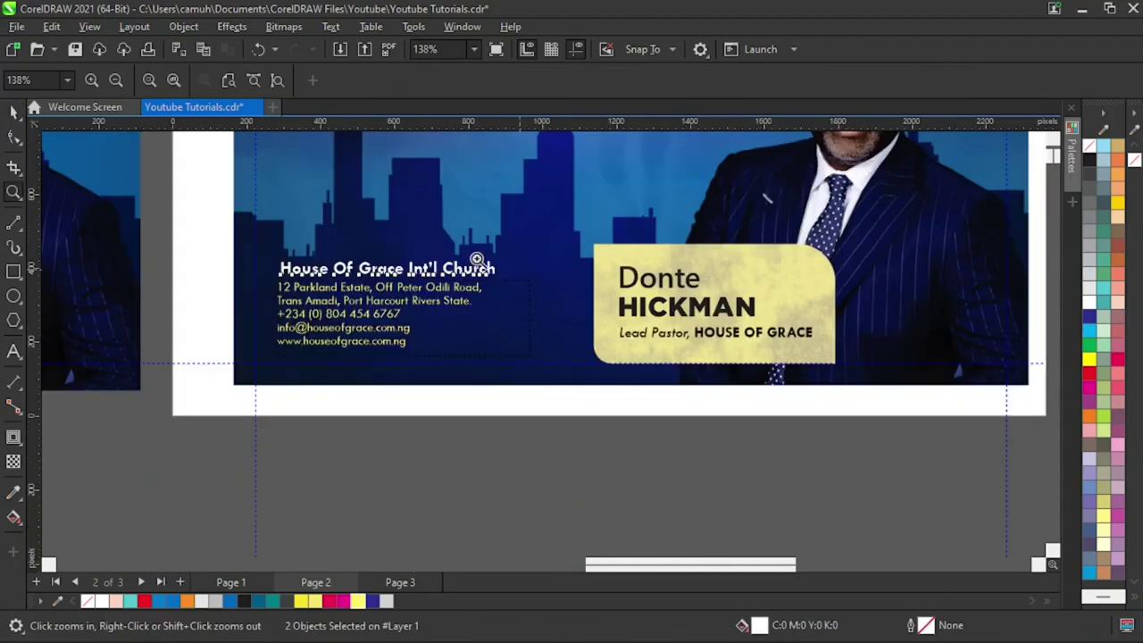
key("space")
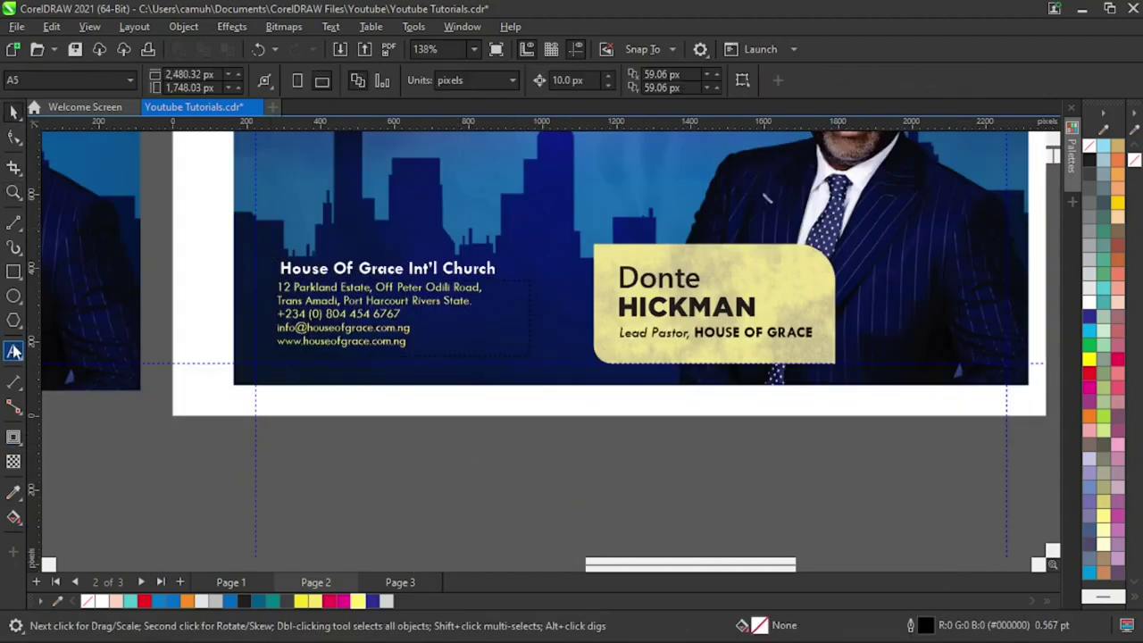
left_click(14, 351)
left_click(309, 455)
type("Hpusew")
key("BackSpace")
key("BackSpace")
key("BackSpace")
key("BackSpace")
key("BackSpace")
key("BackSpace")
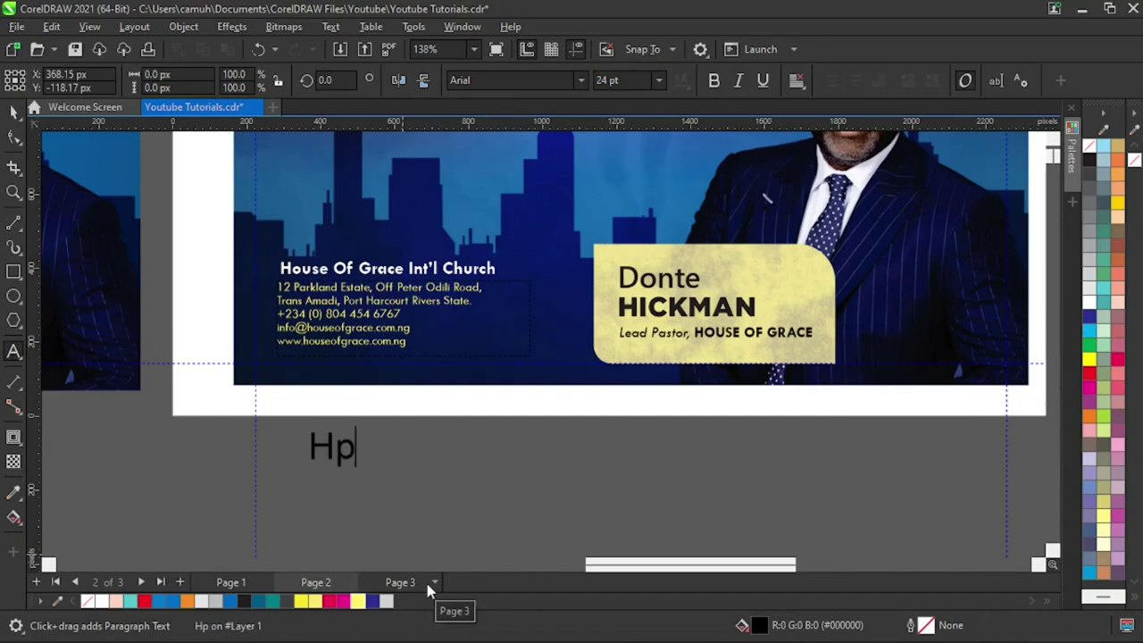
type("House O")
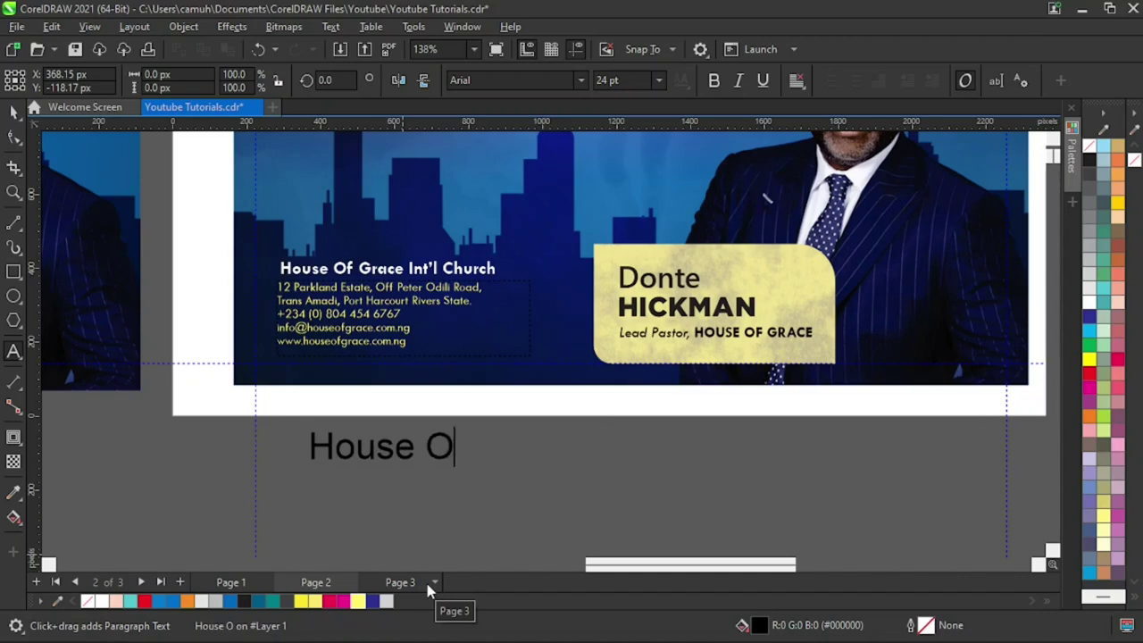
type("f Grace Int")
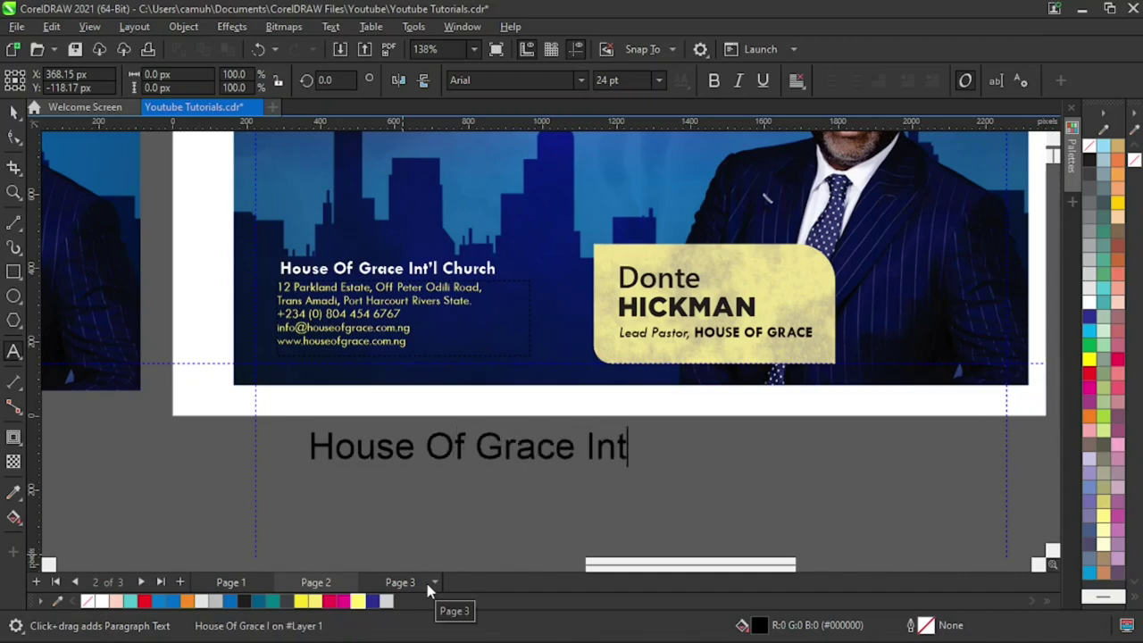
type("'l Chu")
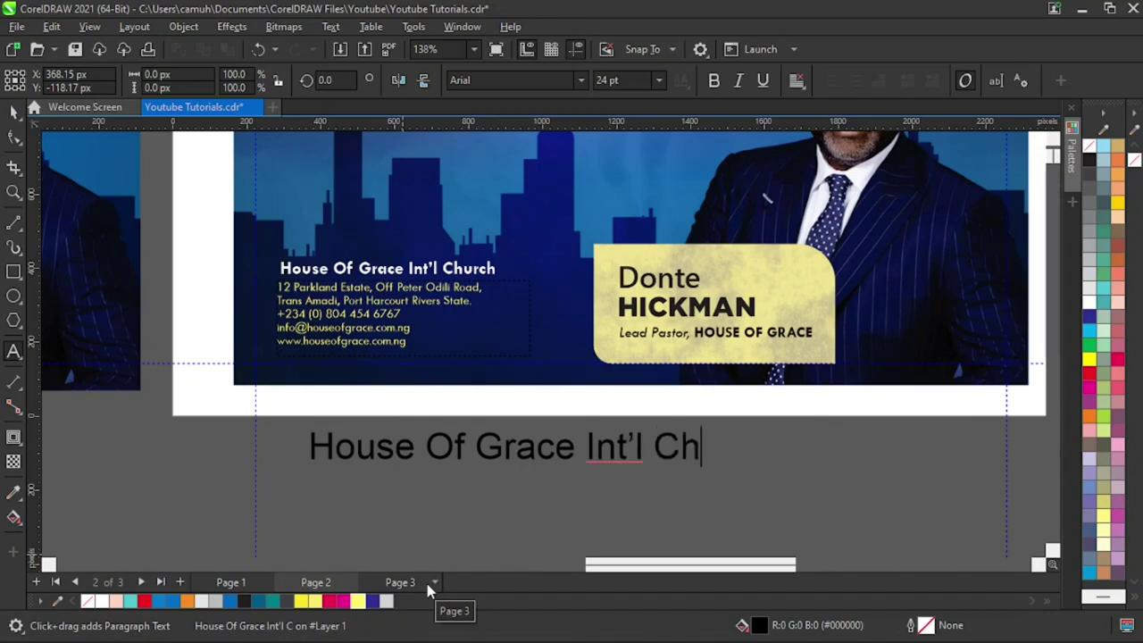
type("rch")
key("Escape")
key("space")
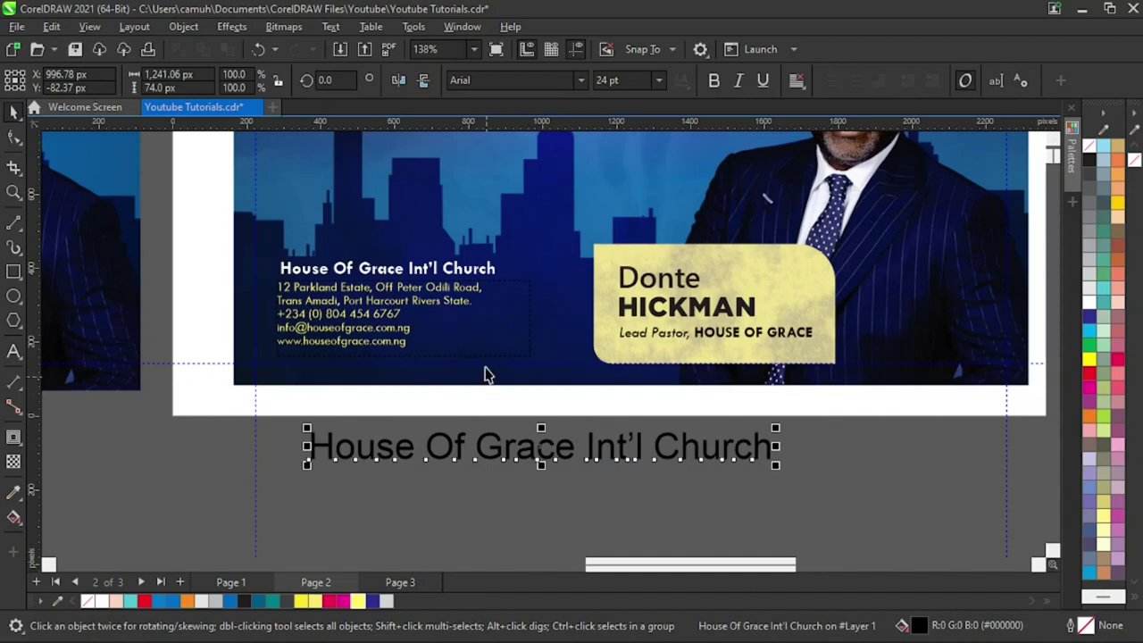
Style the church name text as Gotham Black, 12 pt, in white.
left_click(581, 80)
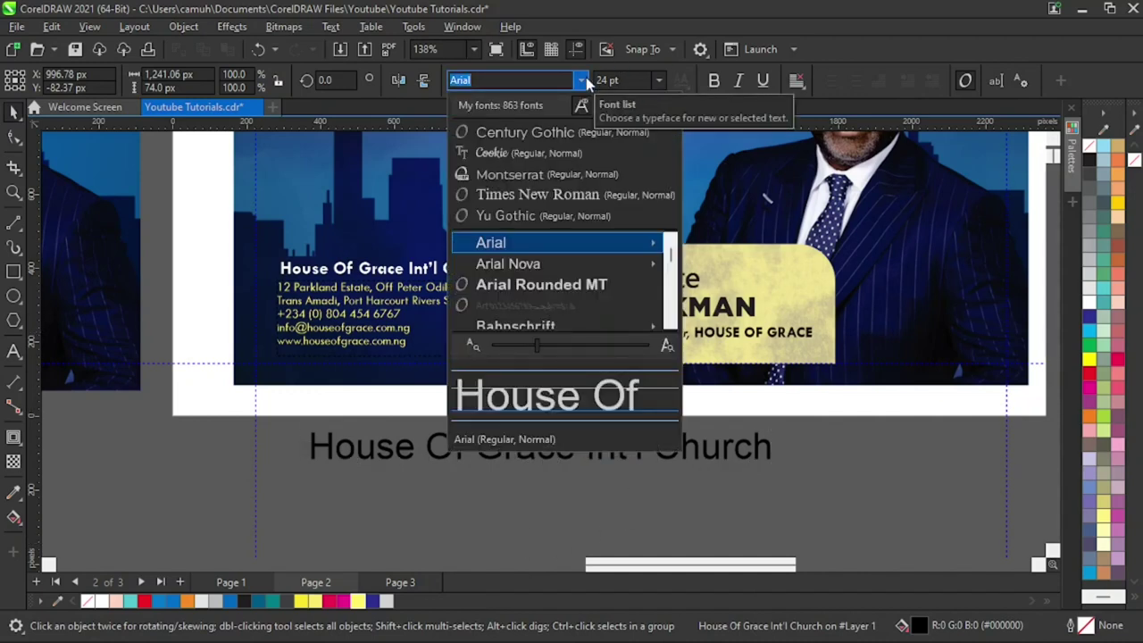
type("gotham")
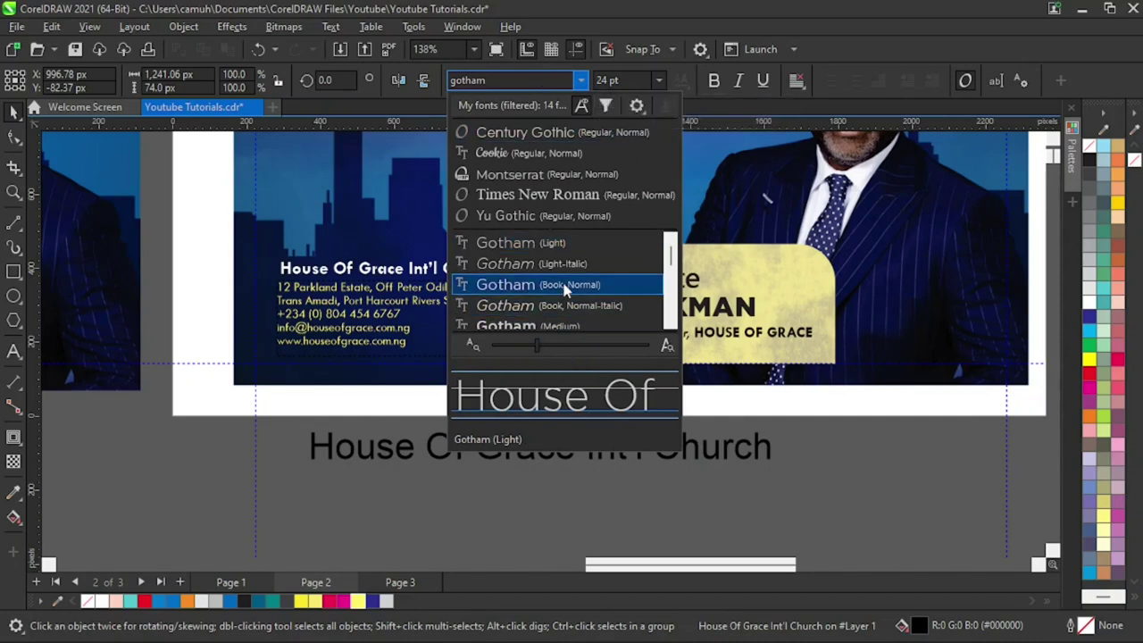
scroll(554, 313, "down", 1)
left_click(536, 285)
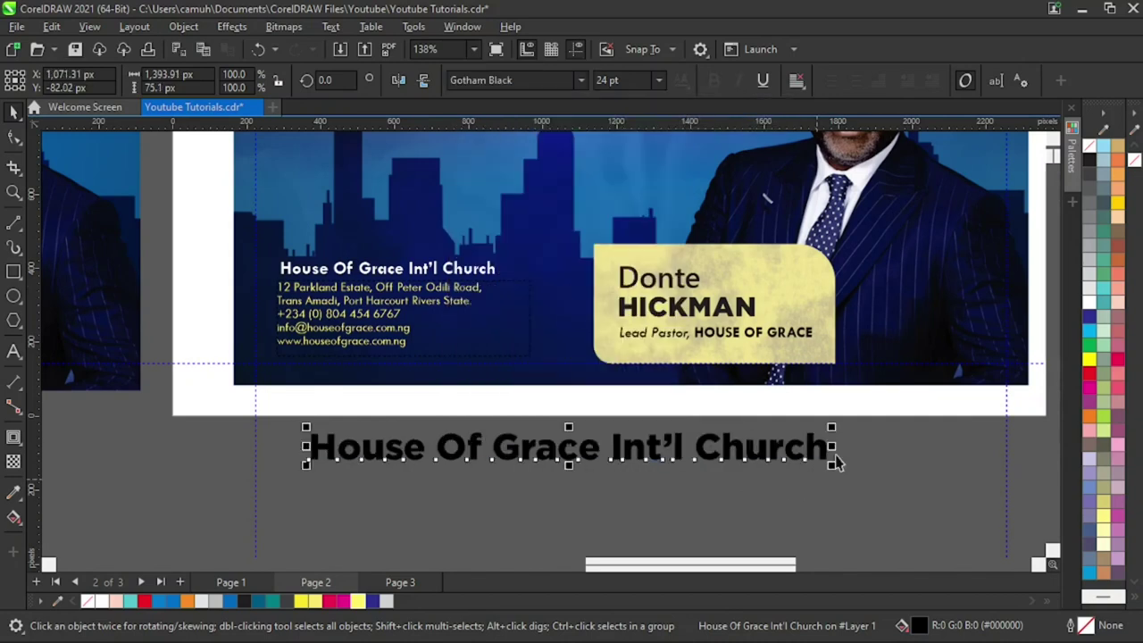
left_click(657, 82)
left_click(615, 201)
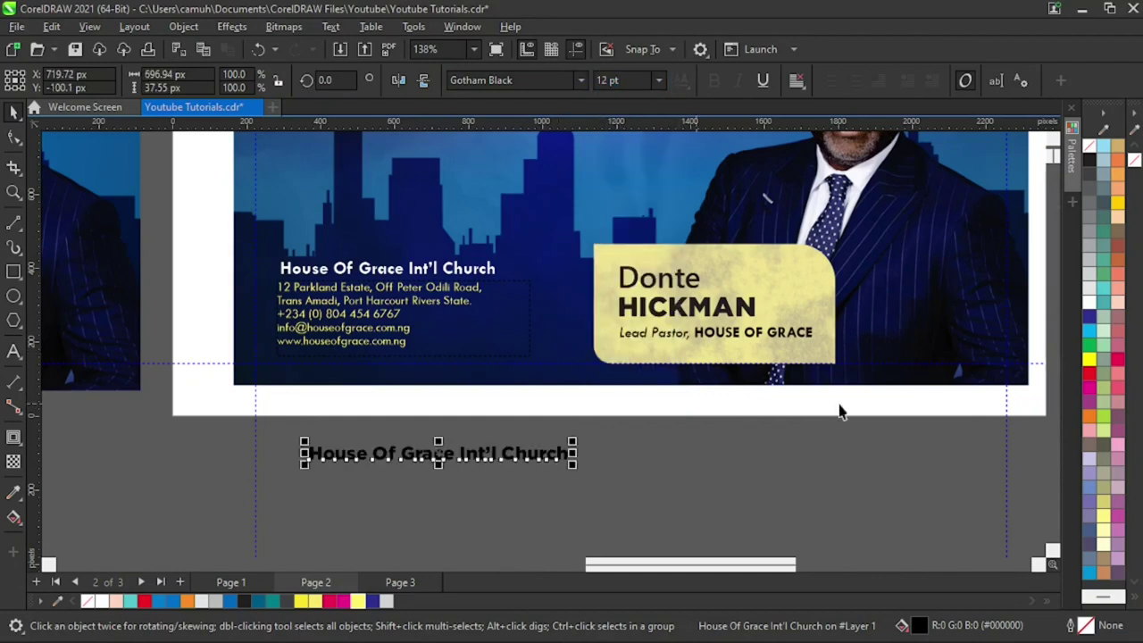
left_click(1090, 302)
left_click(461, 457)
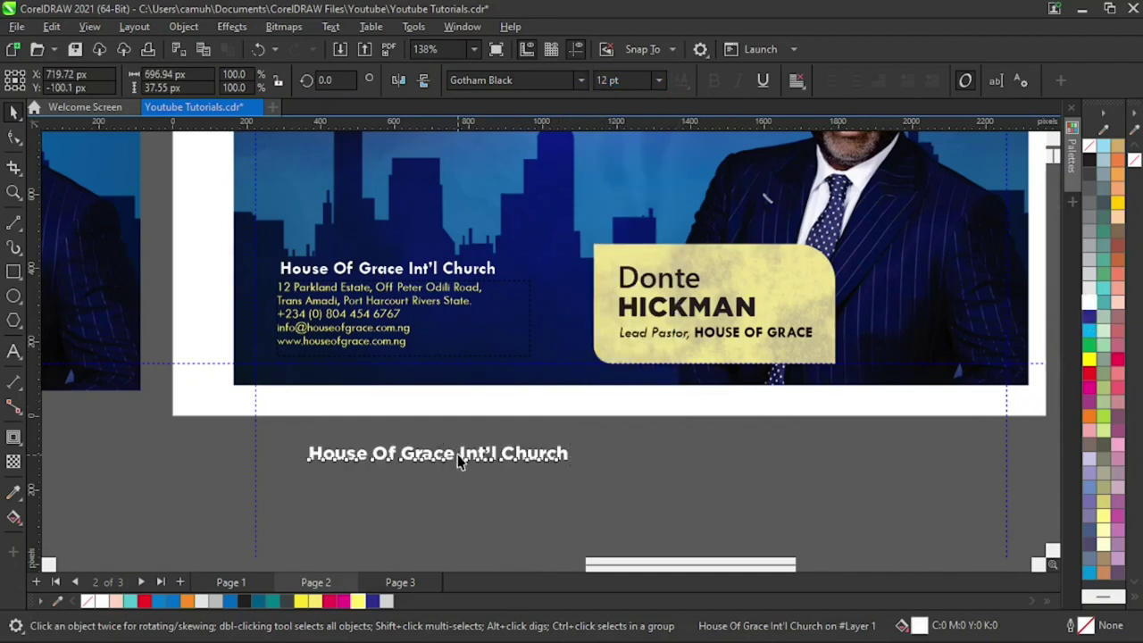
Change the church name text to Tw Cen MT and move it into place below the flyer.
left_click(438, 275)
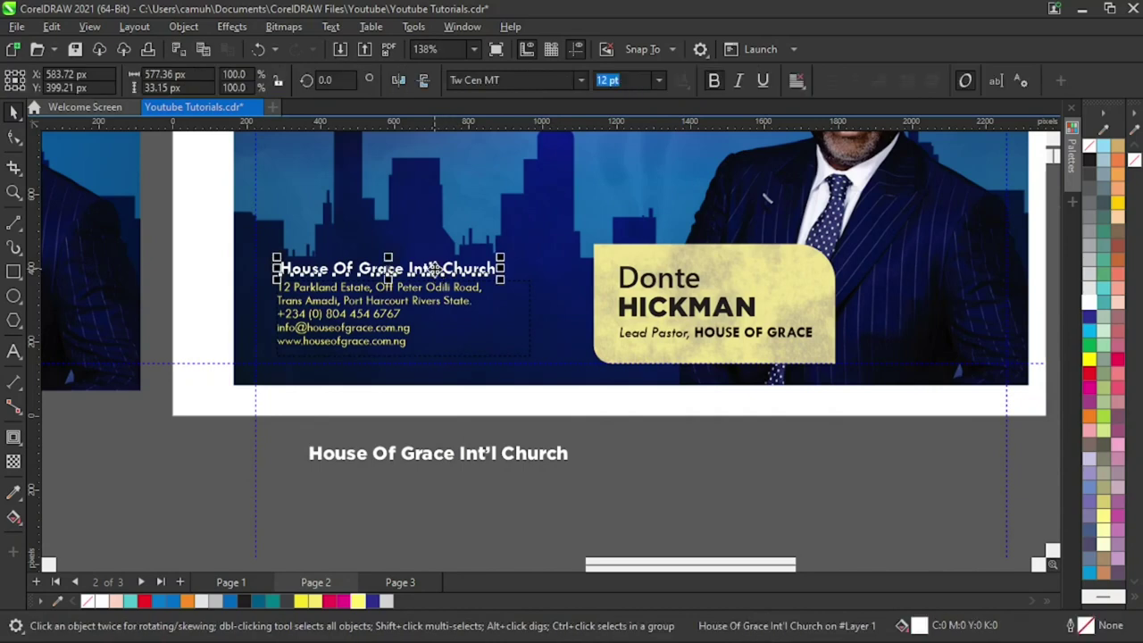
left_click(513, 460)
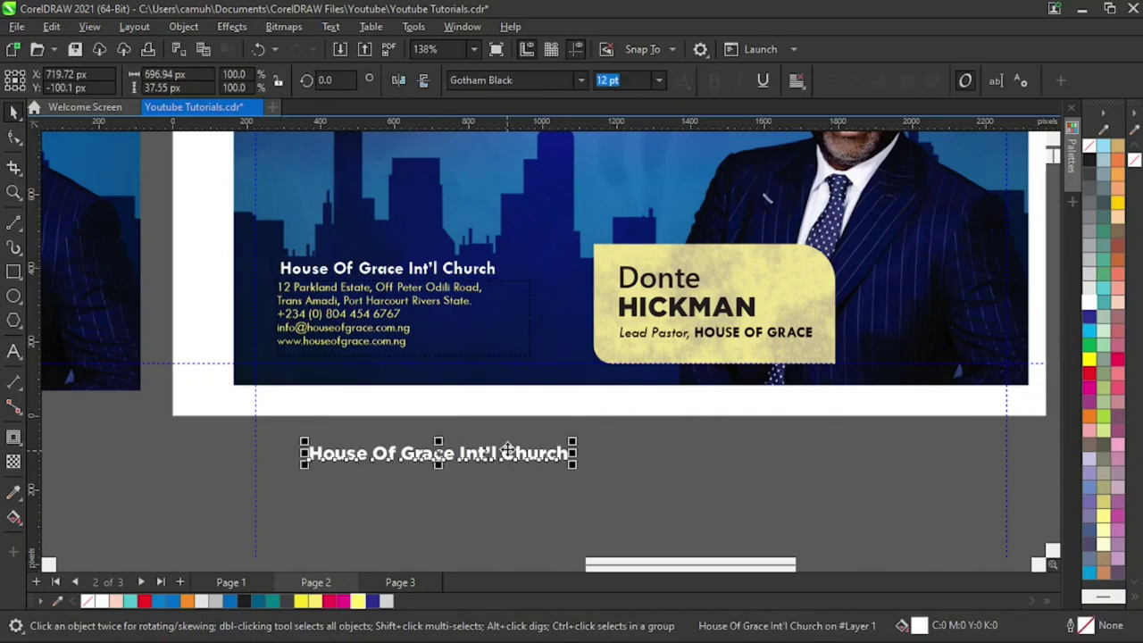
left_click(581, 81)
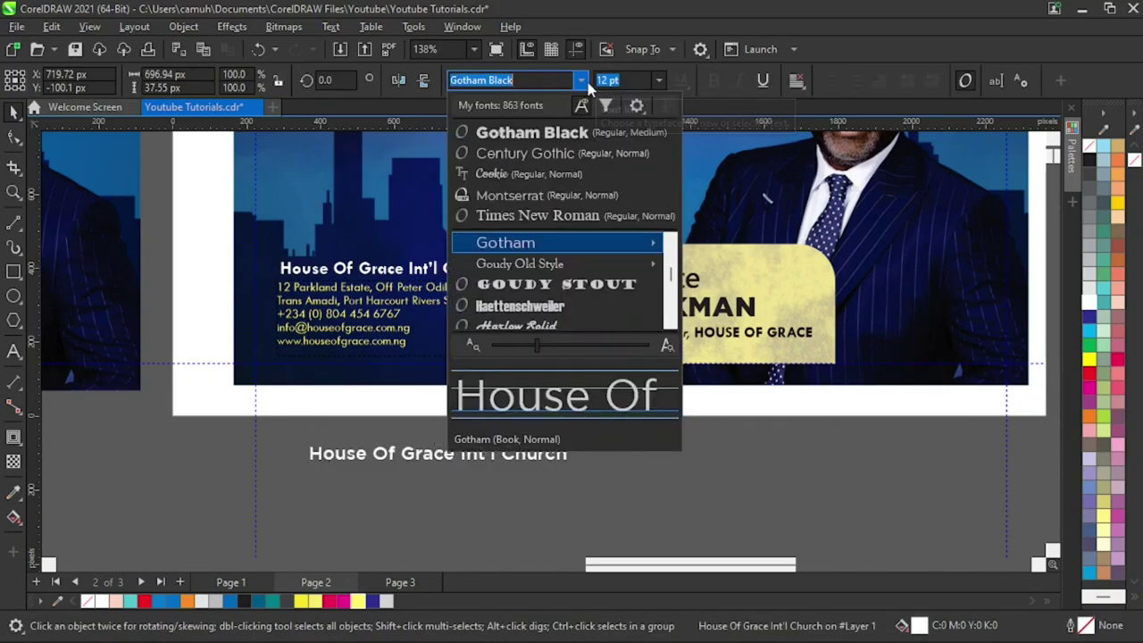
type("tw")
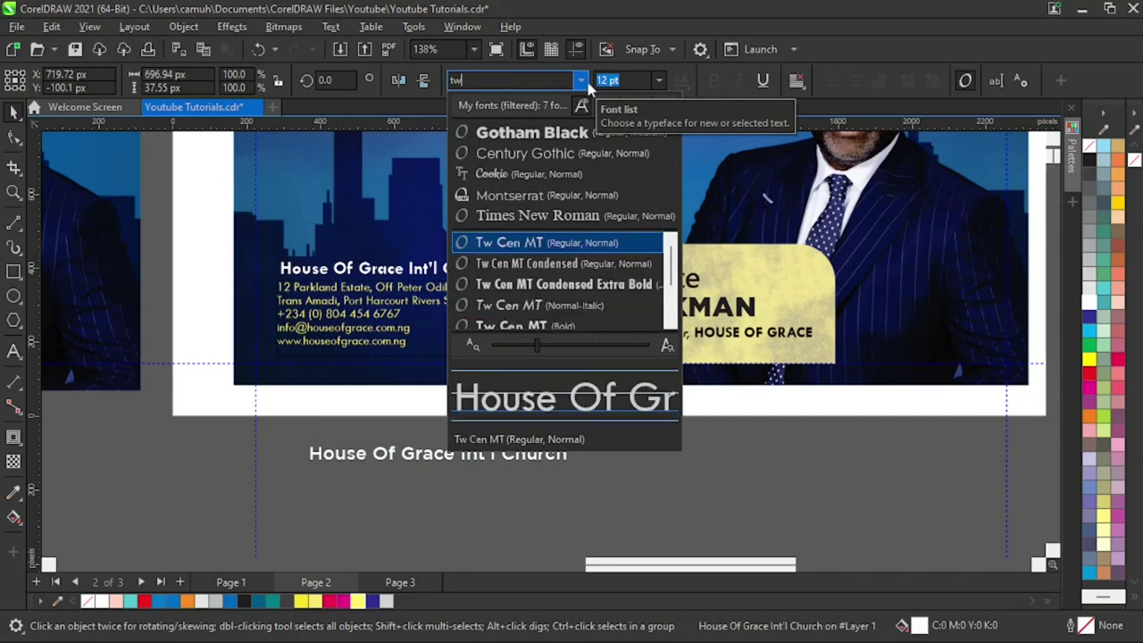
key("Return")
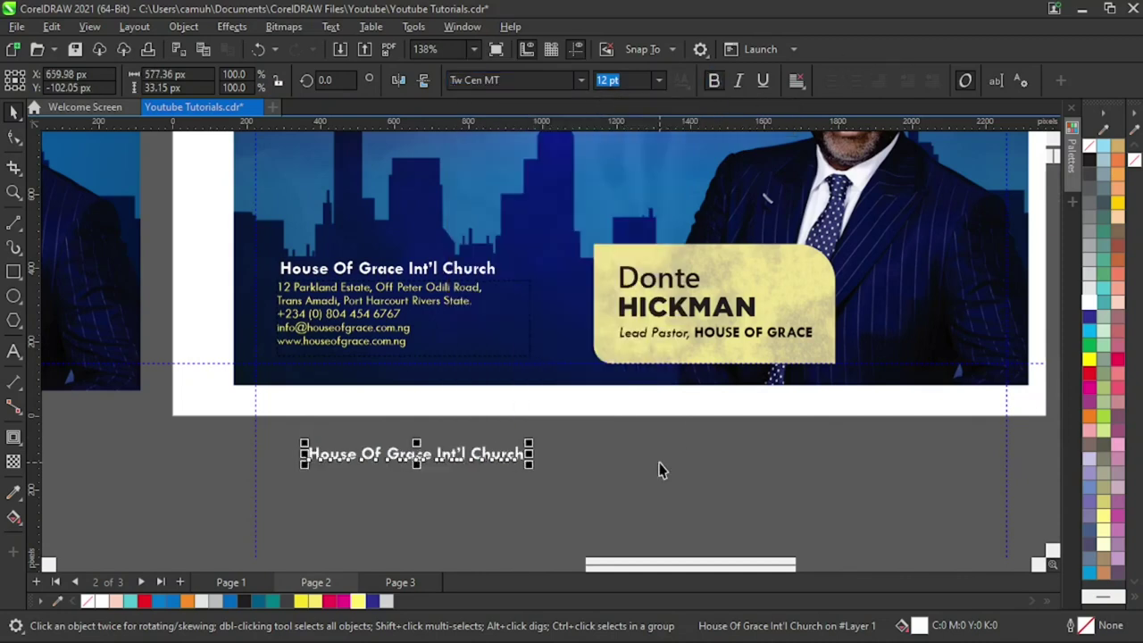
mouse_move(414, 457)
left_mouse_down()
mouse_move(416, 435)
mouse_move(413, 447)
left_mouse_up()
key("z")
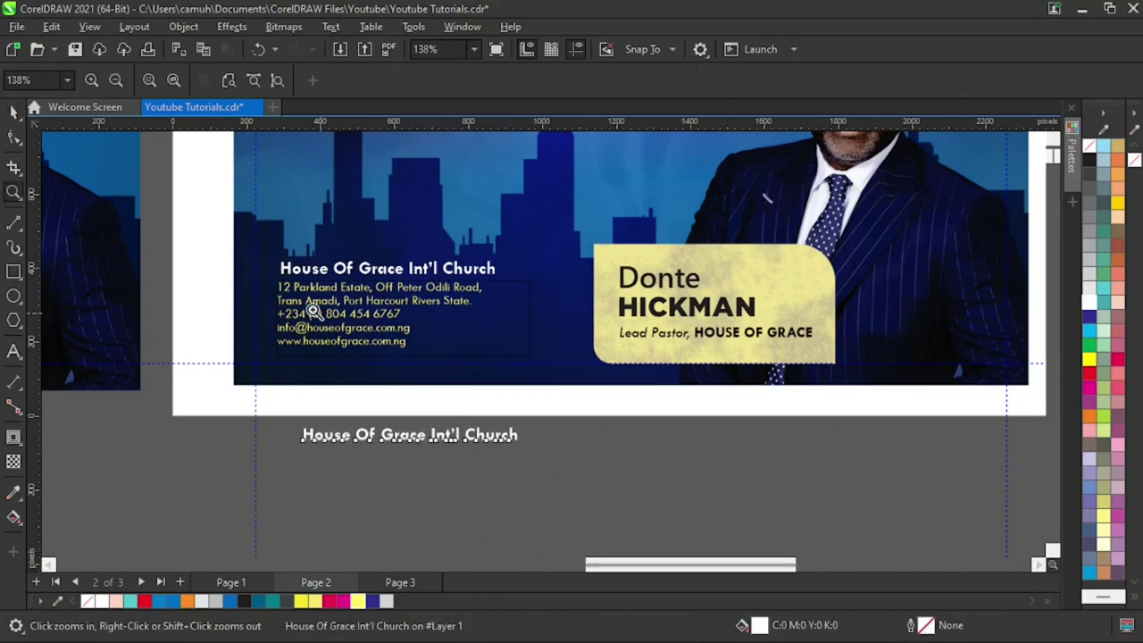
scroll(658, 592, "down", 2)
key("space")
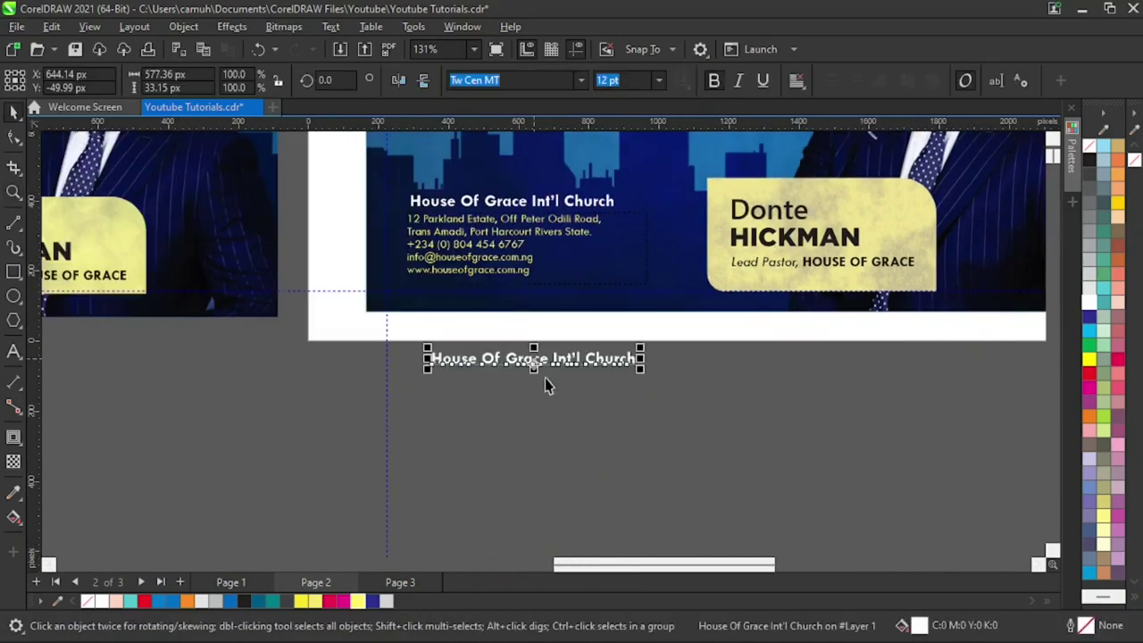
Draw a paragraph text frame below the church name and type the first address line.
left_click(513, 470)
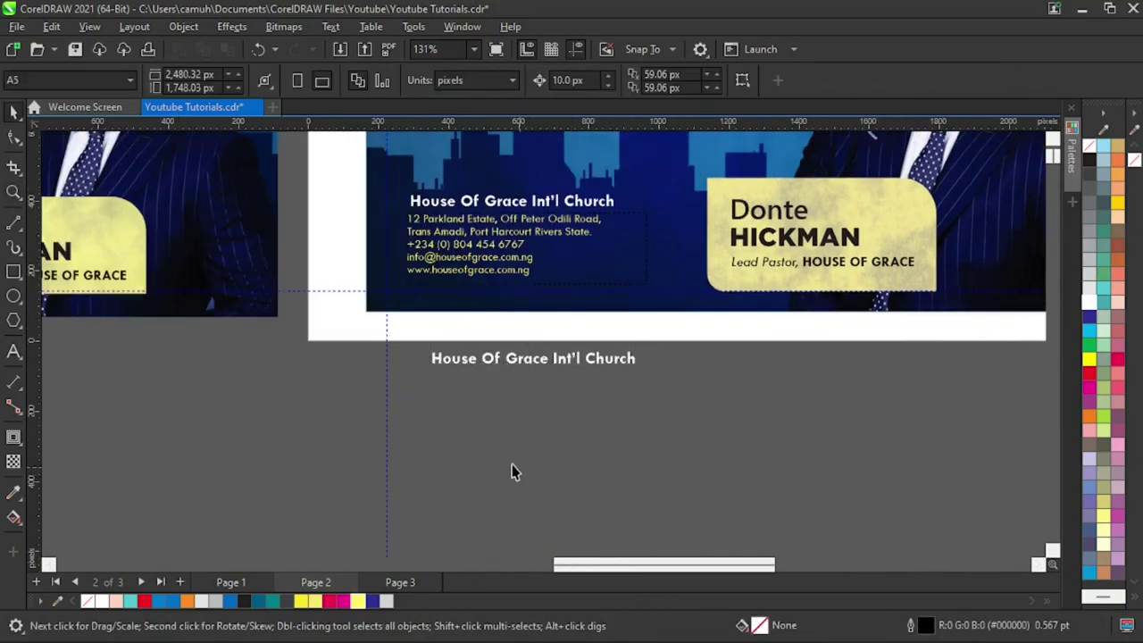
left_click(515, 241)
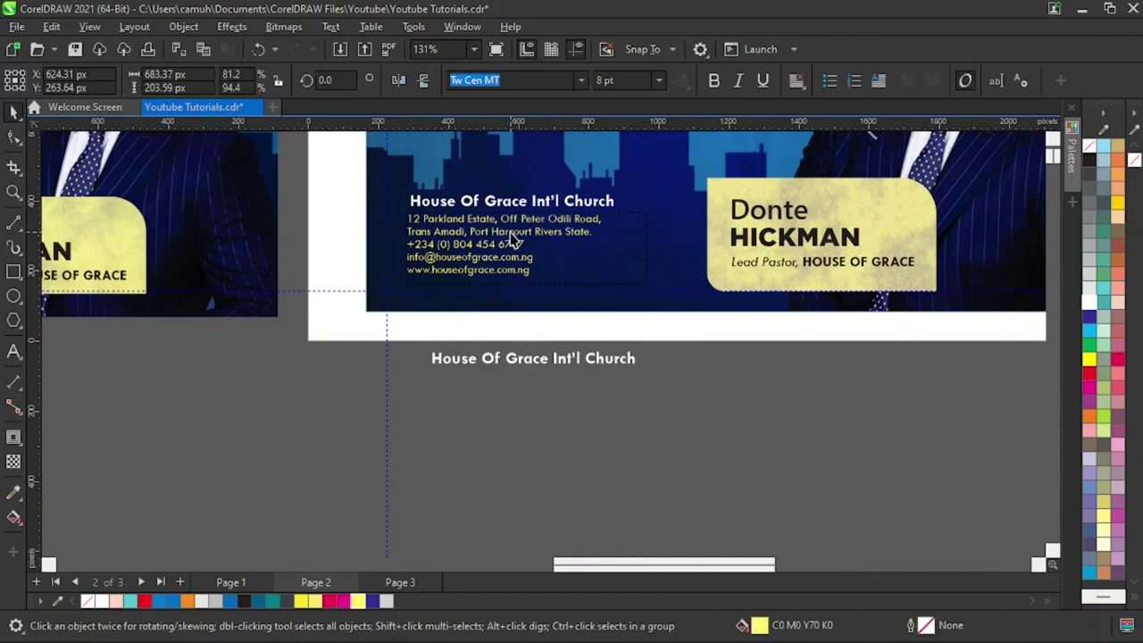
left_click(537, 440)
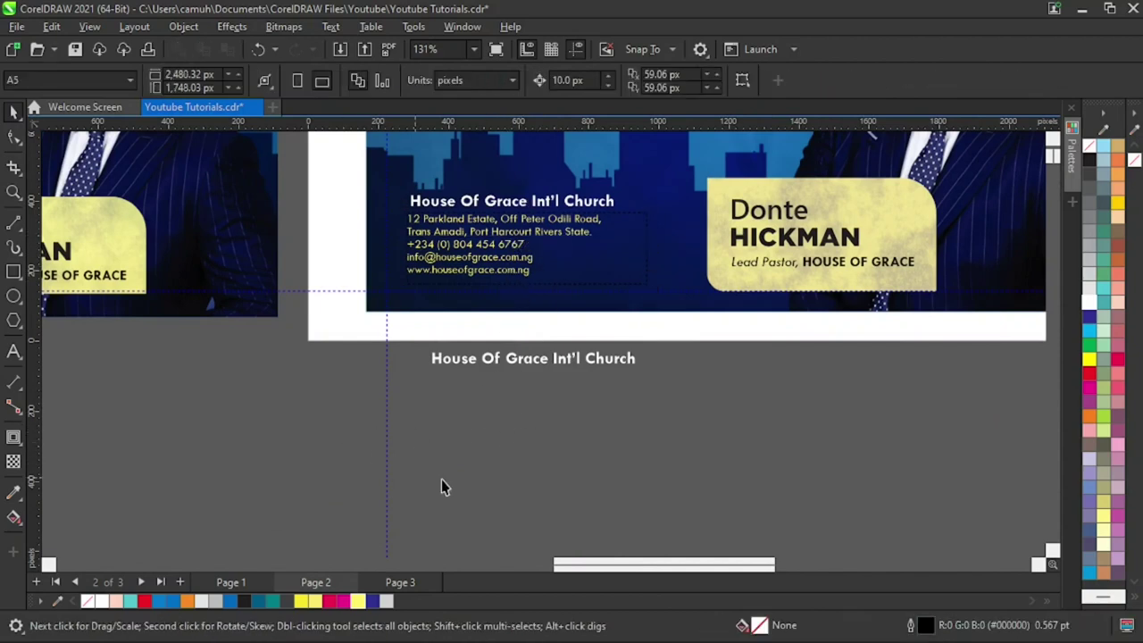
left_click(10, 354)
left_click_drag(437, 371, 656, 470)
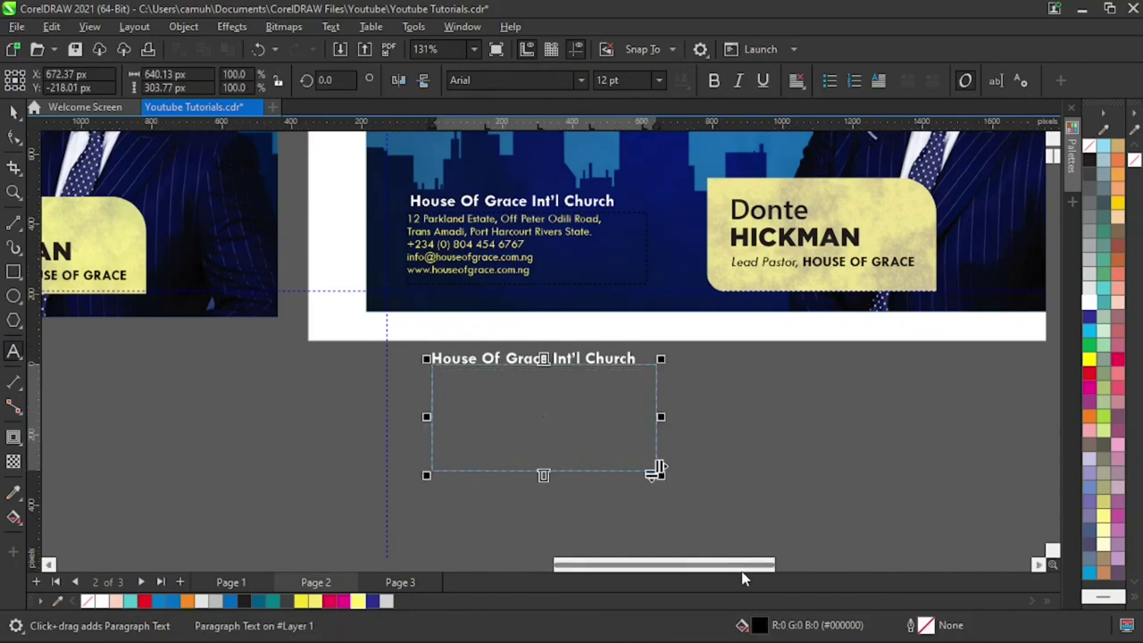
type("12")
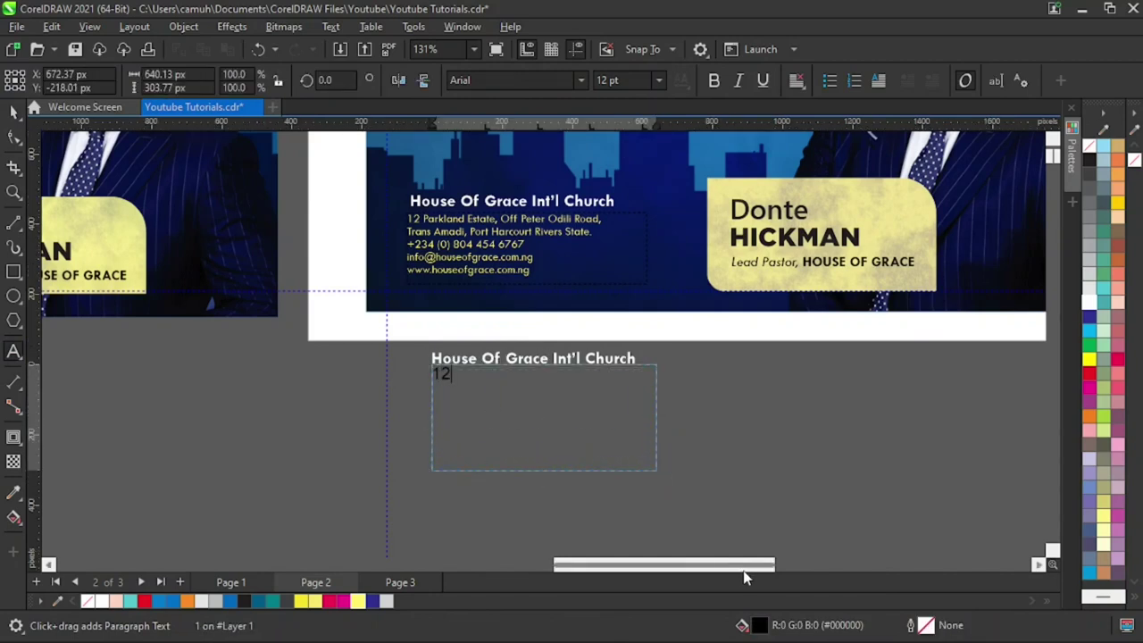
type(" Par")
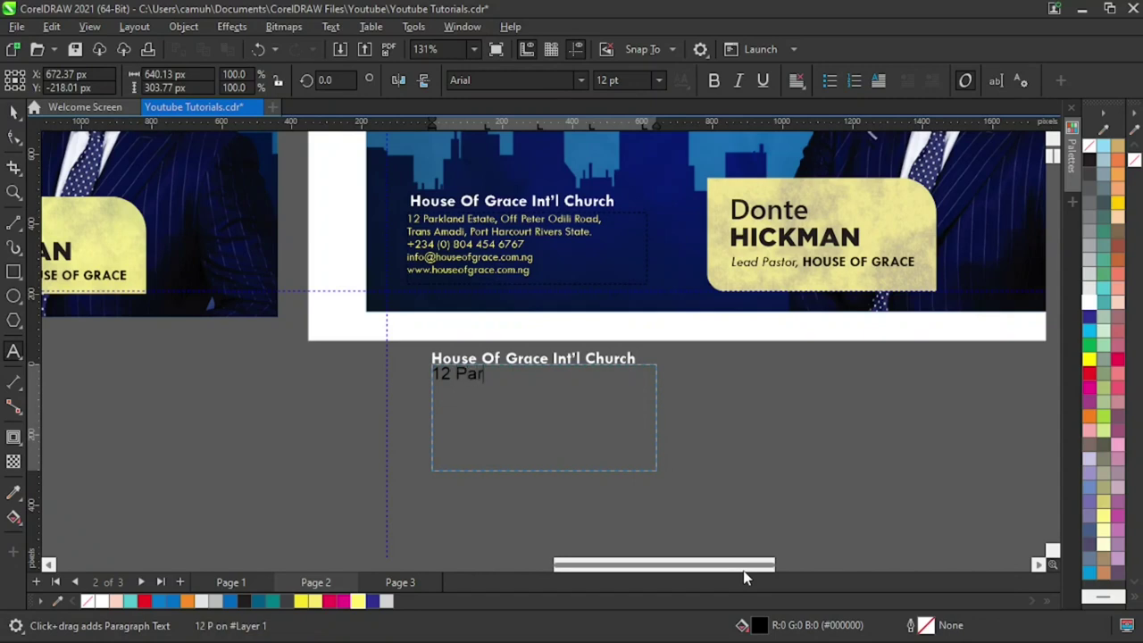
type("kland Esate")
key("ctrl+space")
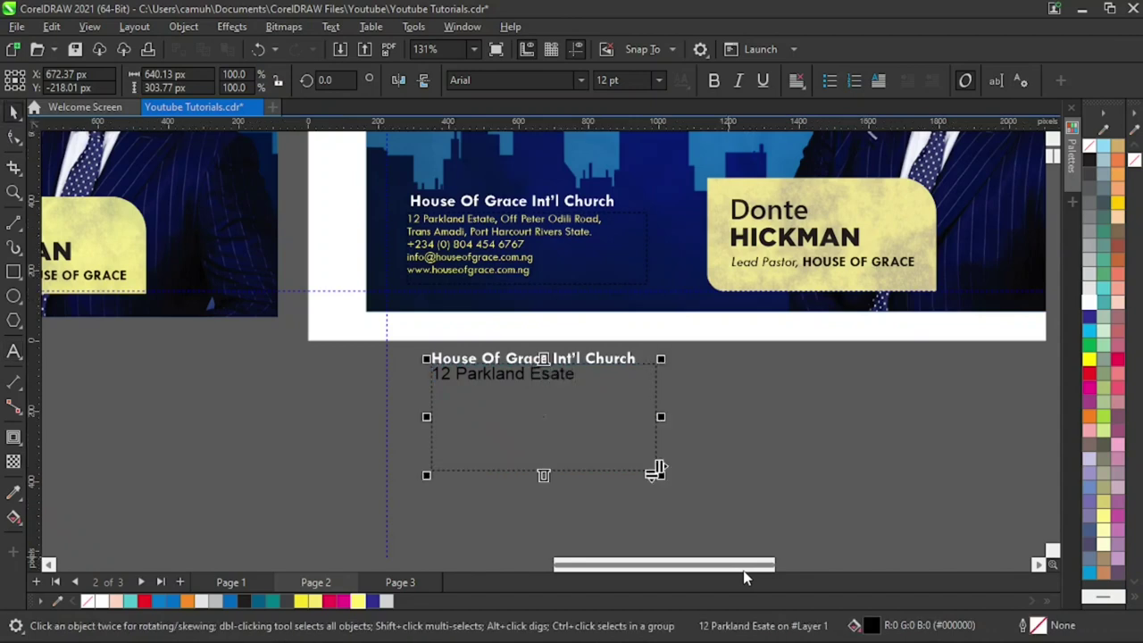
Enlarge the paragraph frame and correct and complete the street-address line.
left_click_drag(661, 416, 730, 417)
left_click_drag(579, 481, 580, 502)
double_click(563, 377)
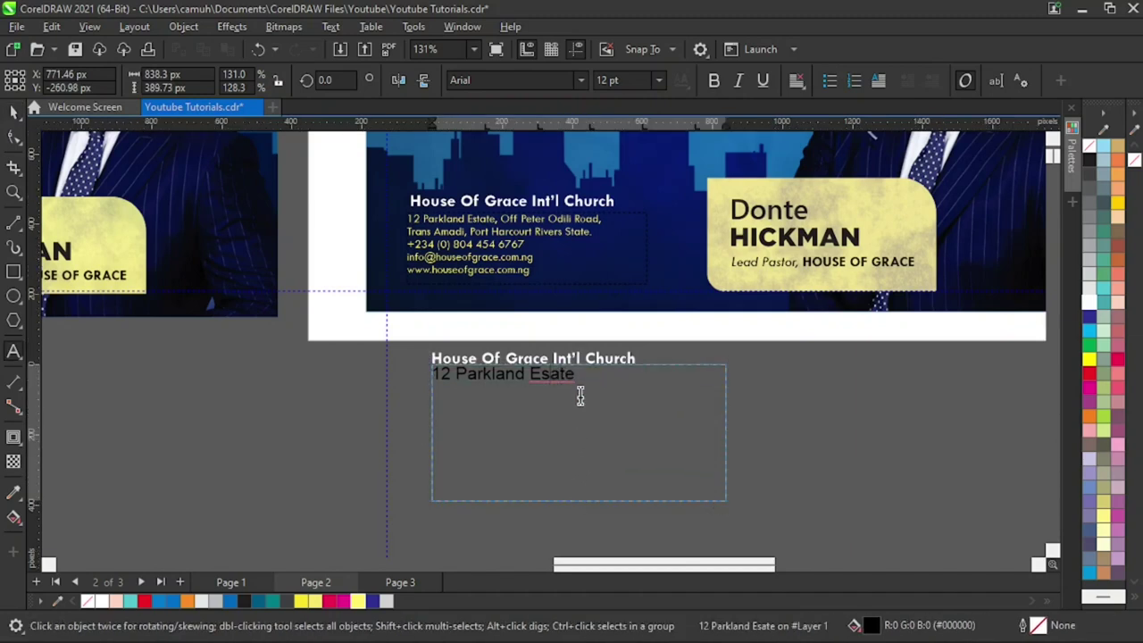
type("te")
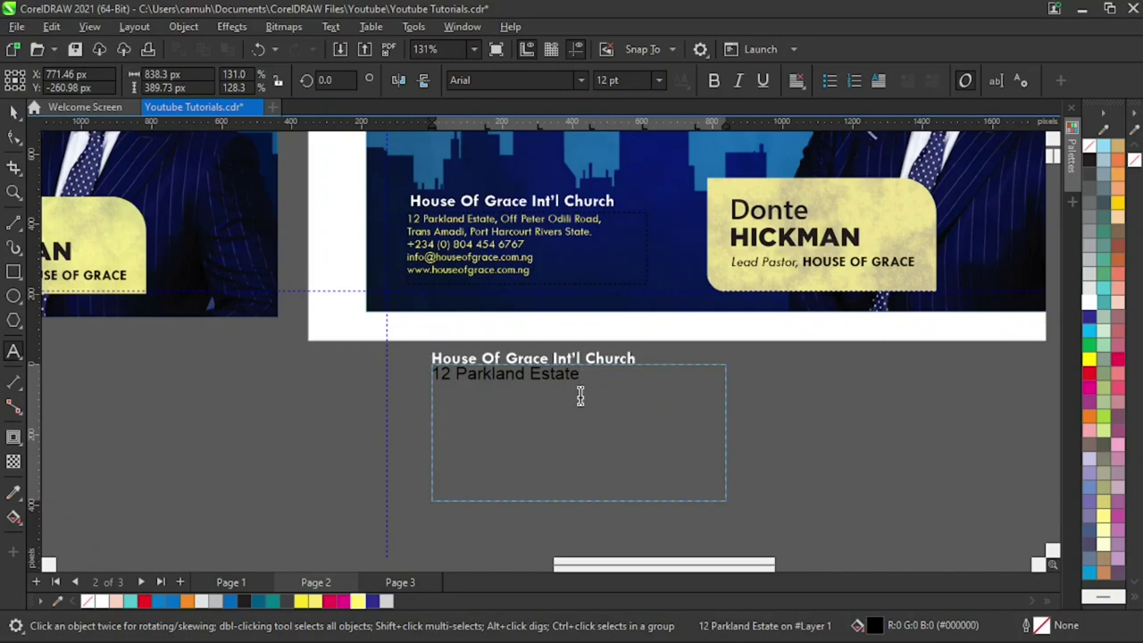
type(", ")
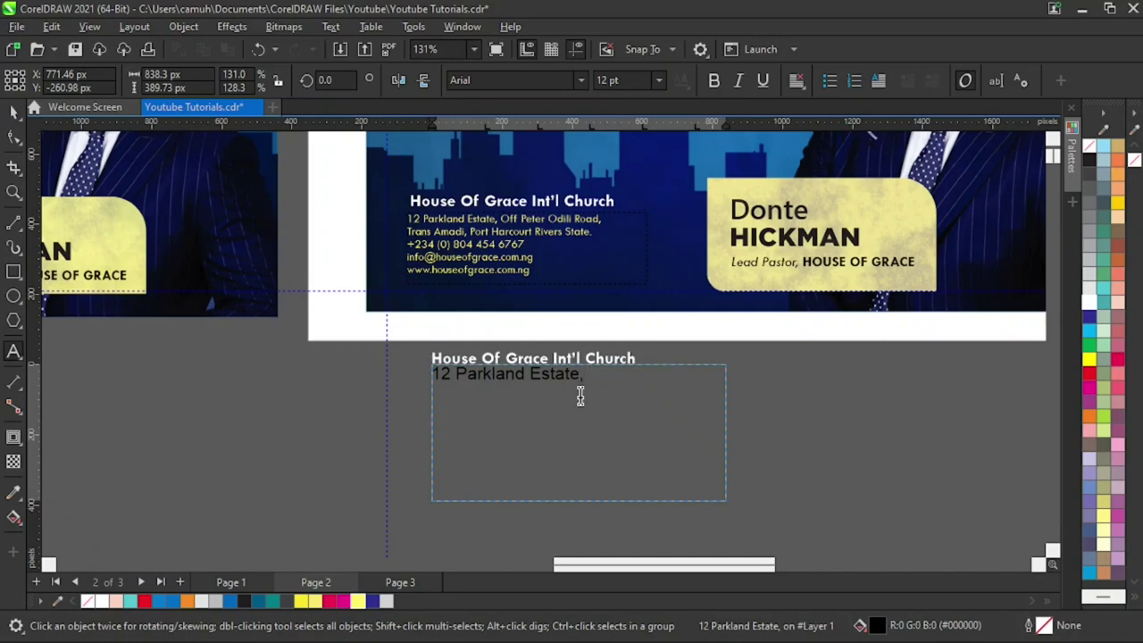
type("Off")
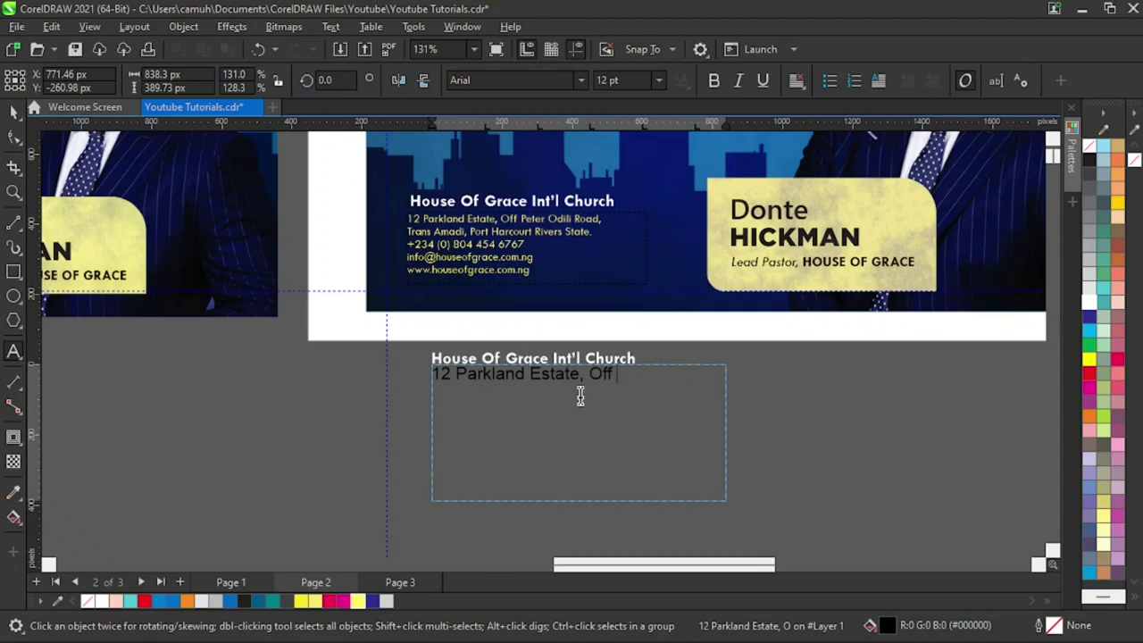
type(" Peter O")
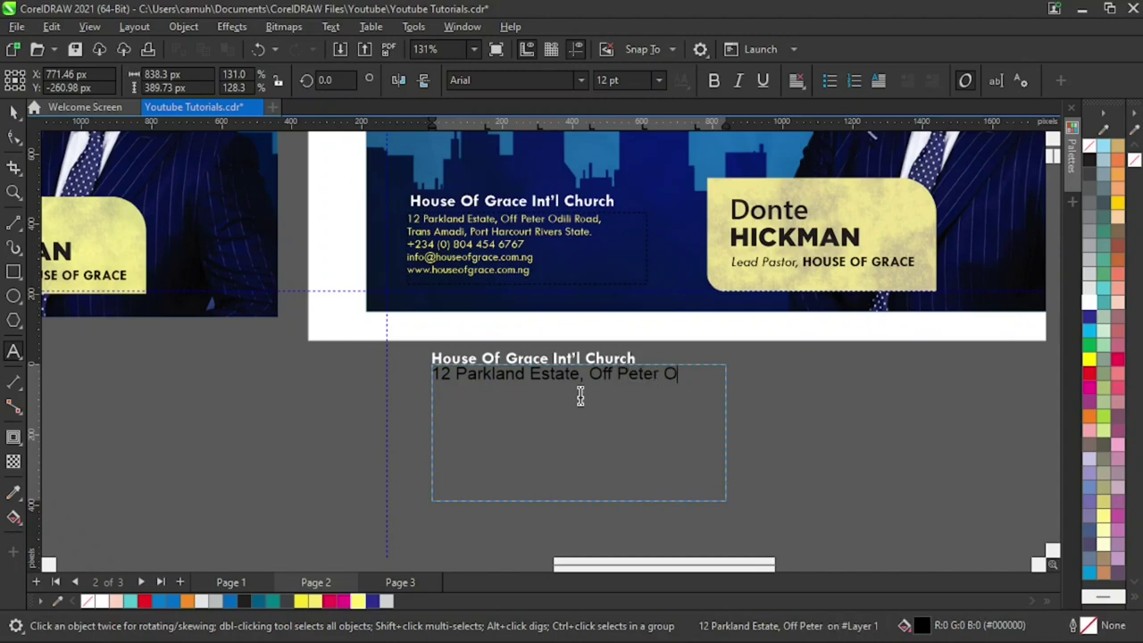
type("dili Road")
key("ctrl+space")
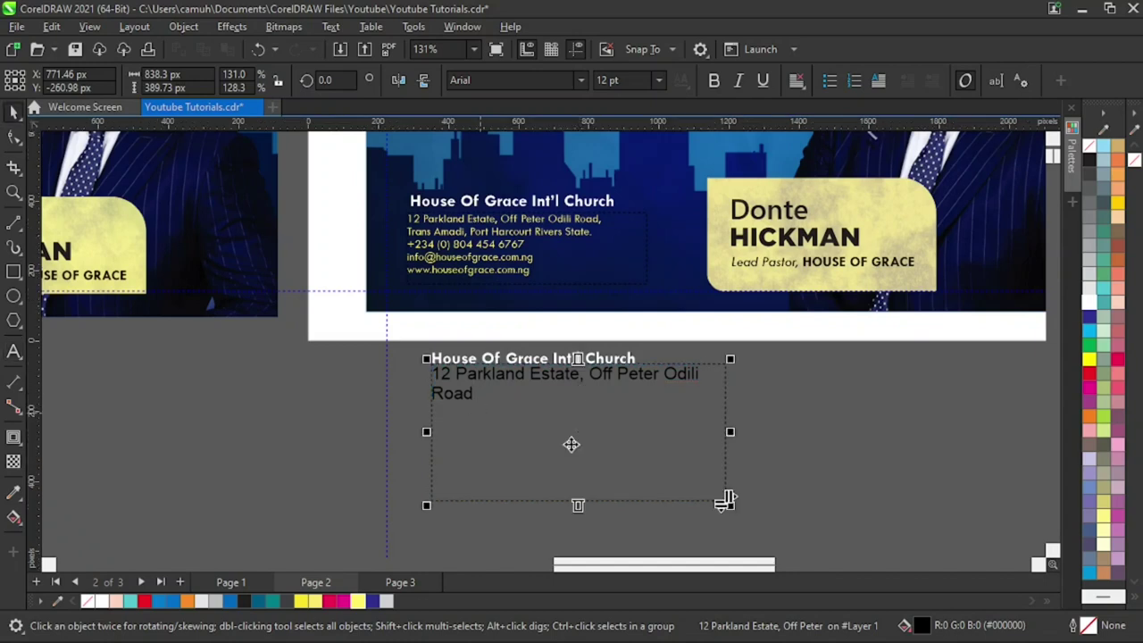
Format the address text as 9 pt Tw Cen MT.
left_click(659, 80)
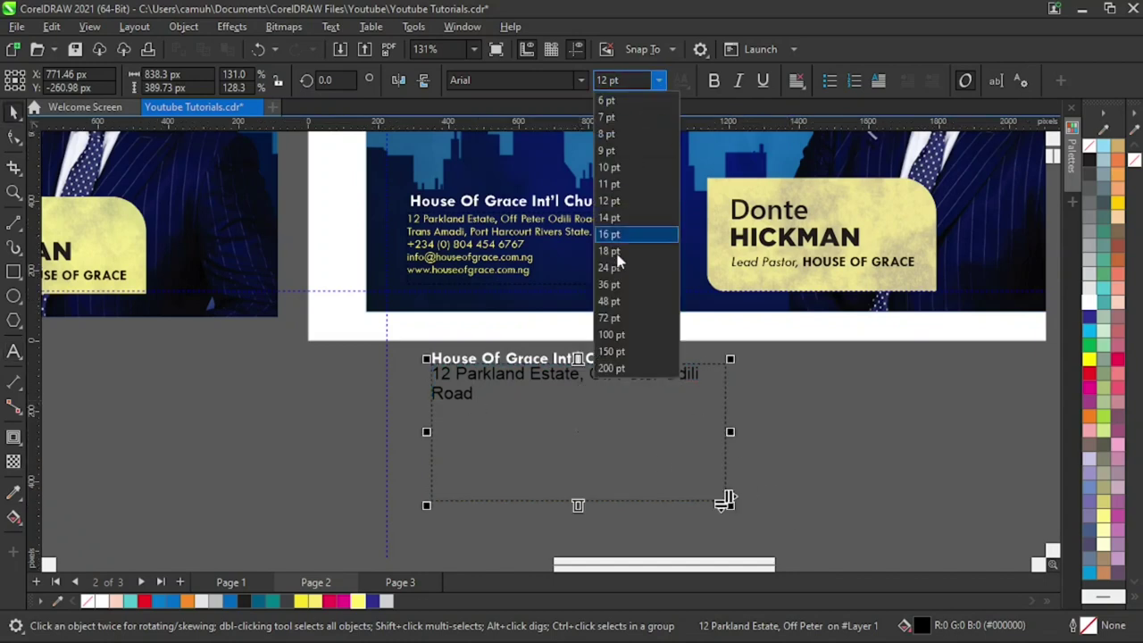
left_click(619, 152)
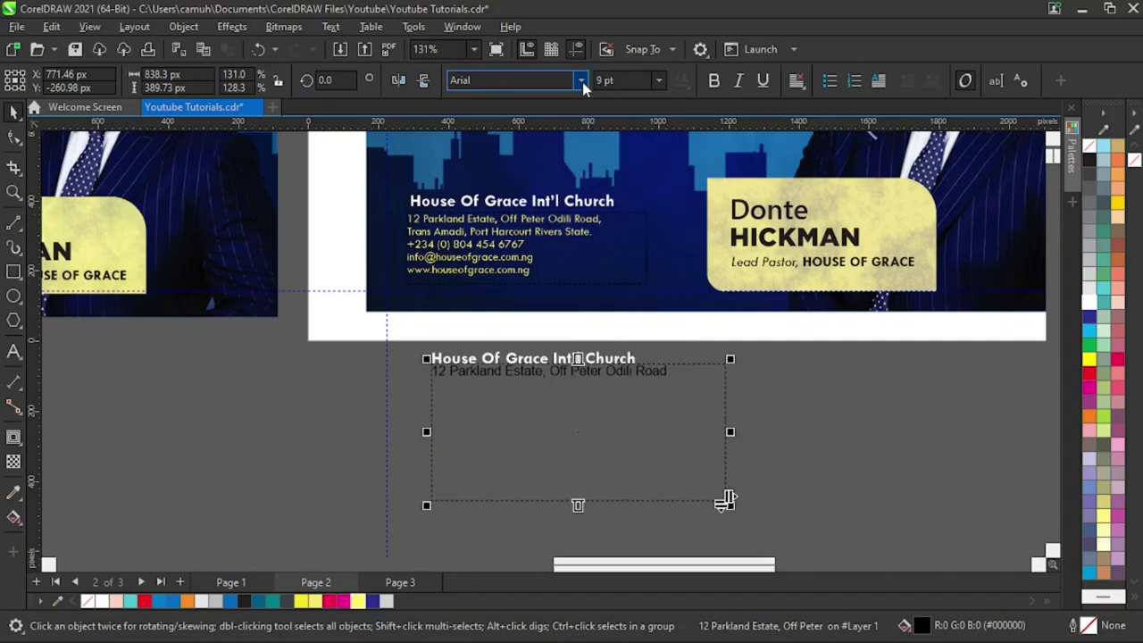
left_click(582, 81)
left_click(518, 129)
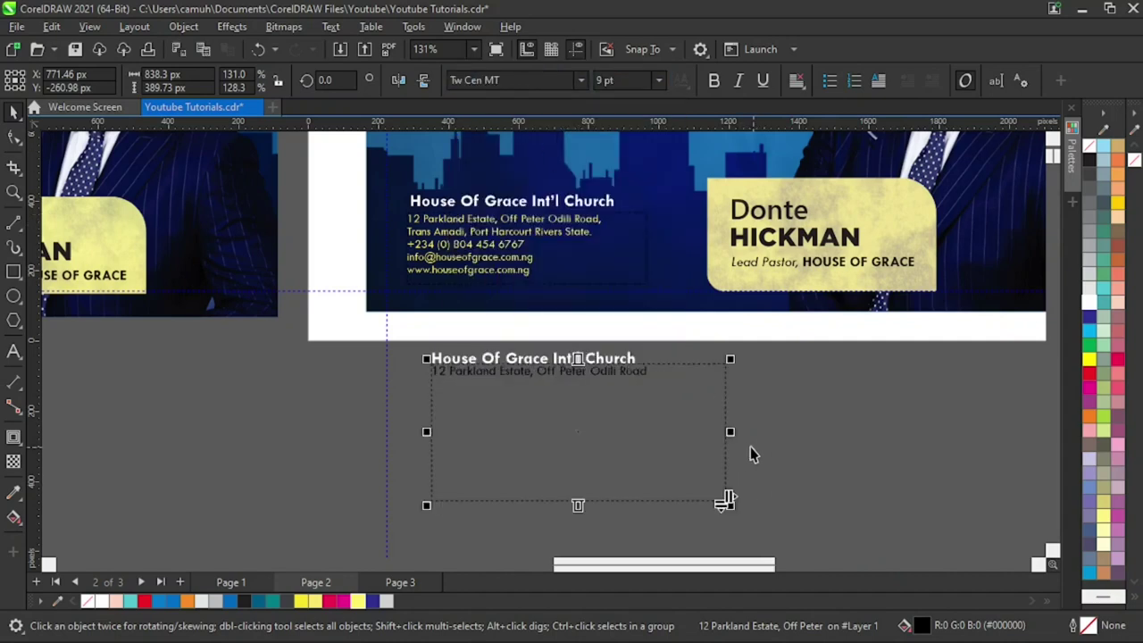
left_click(588, 250)
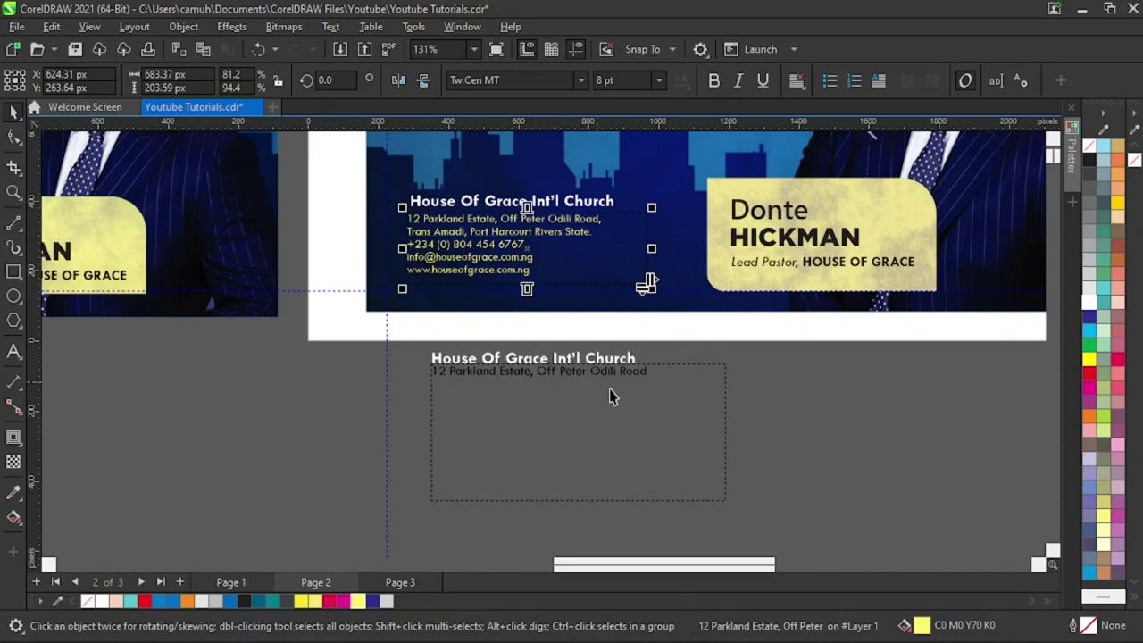
left_click(850, 410)
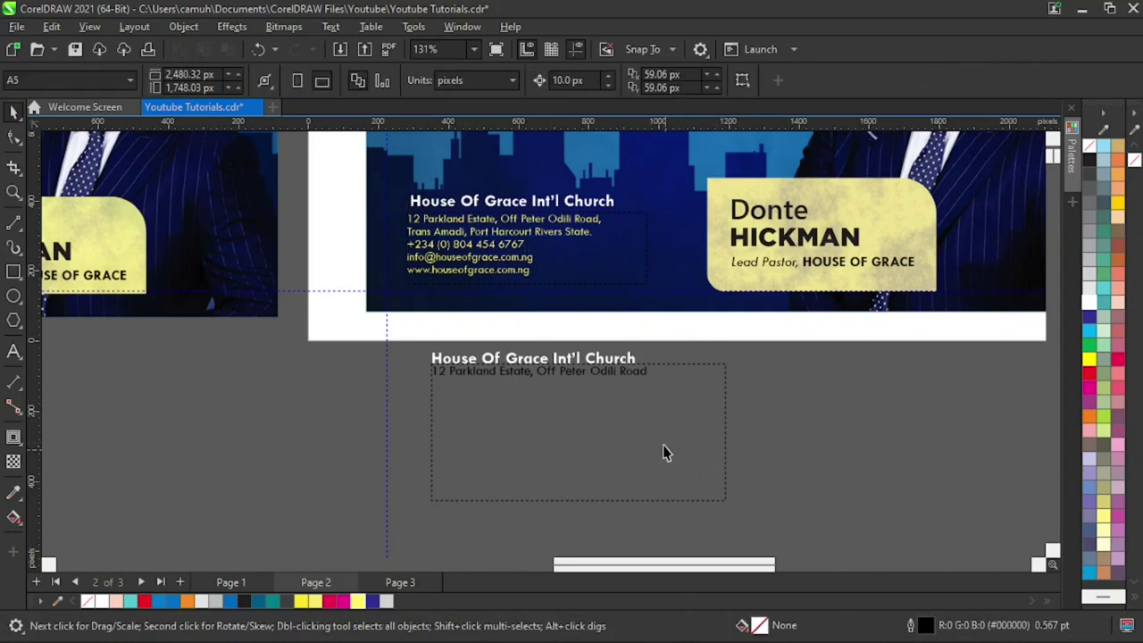
Add a comma, the church's phone number line and the start of its e-mail address.
double_click(651, 374)
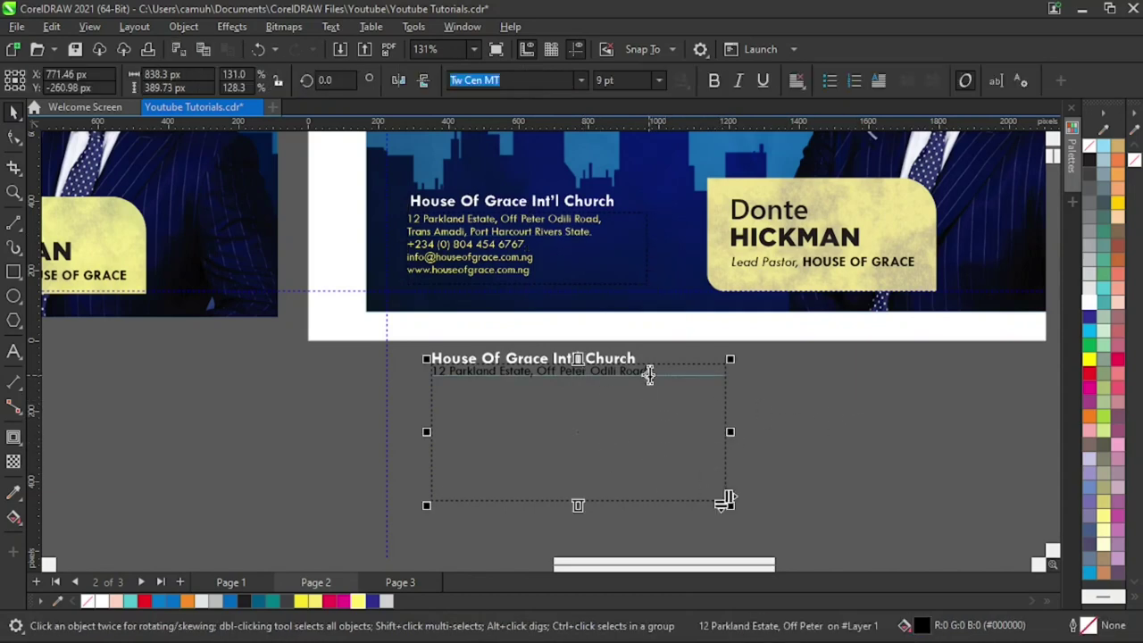
type(",")
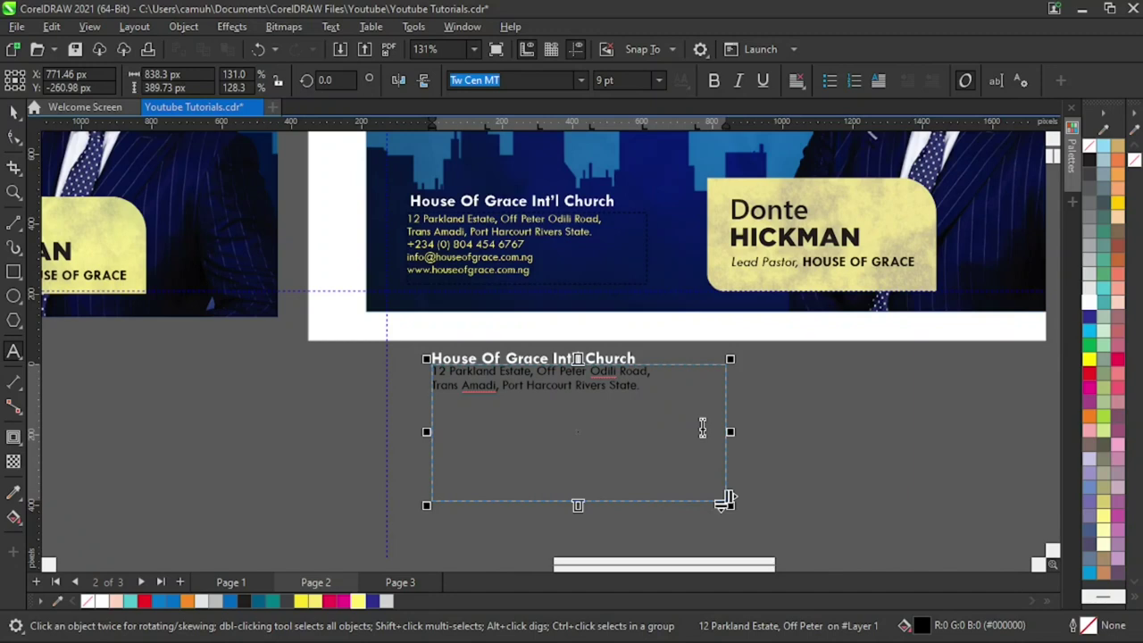
key("Return")
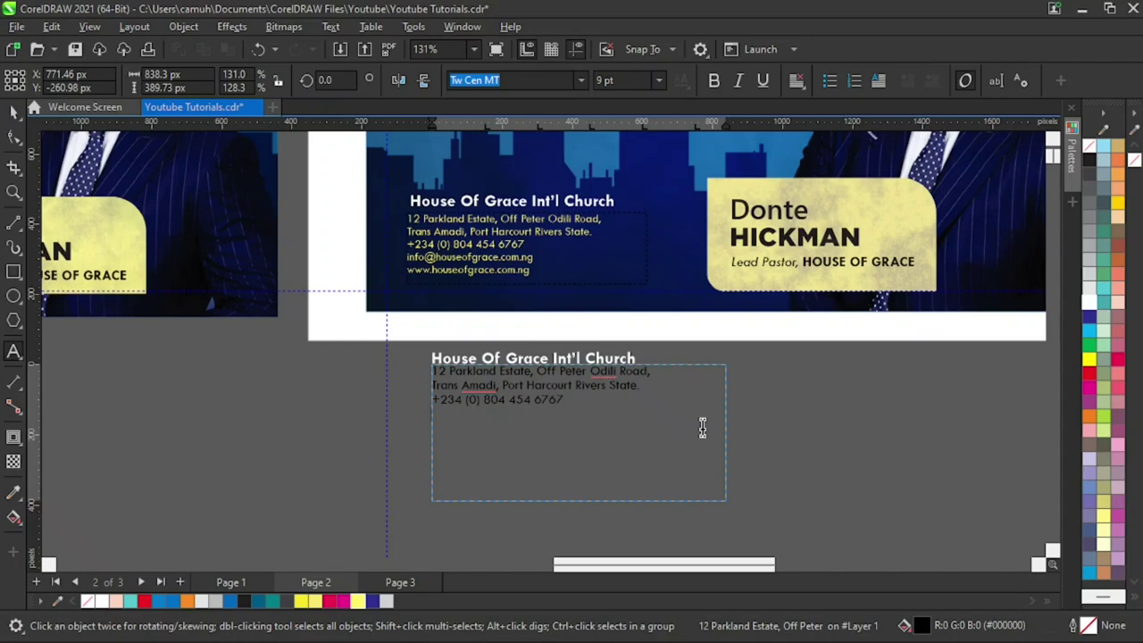
left_click(702, 428)
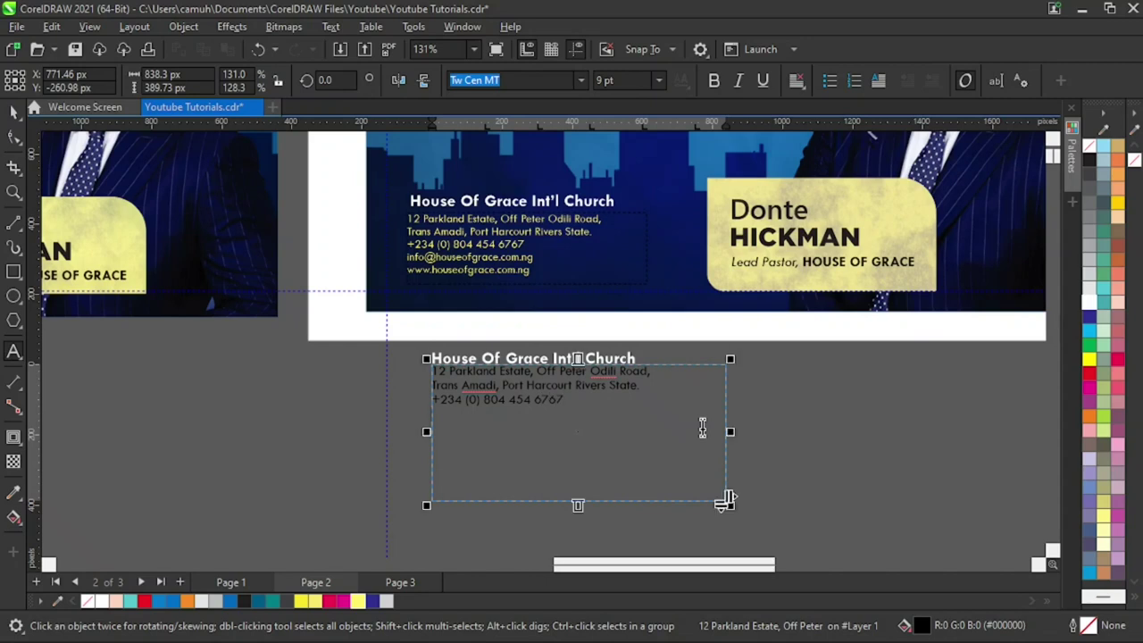
left_click(702, 429)
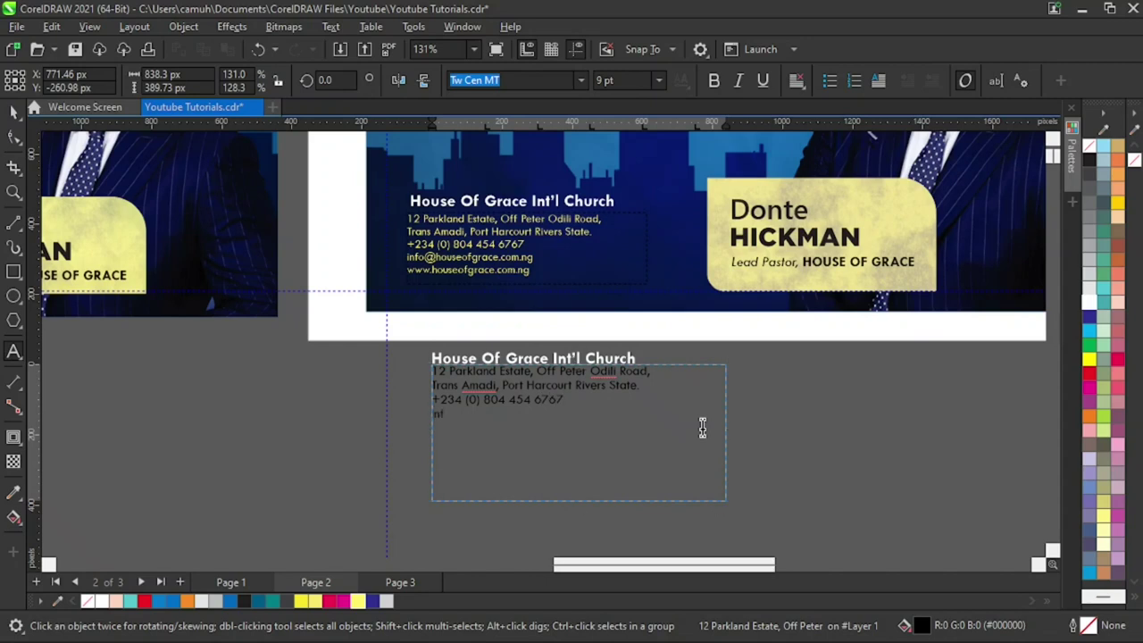
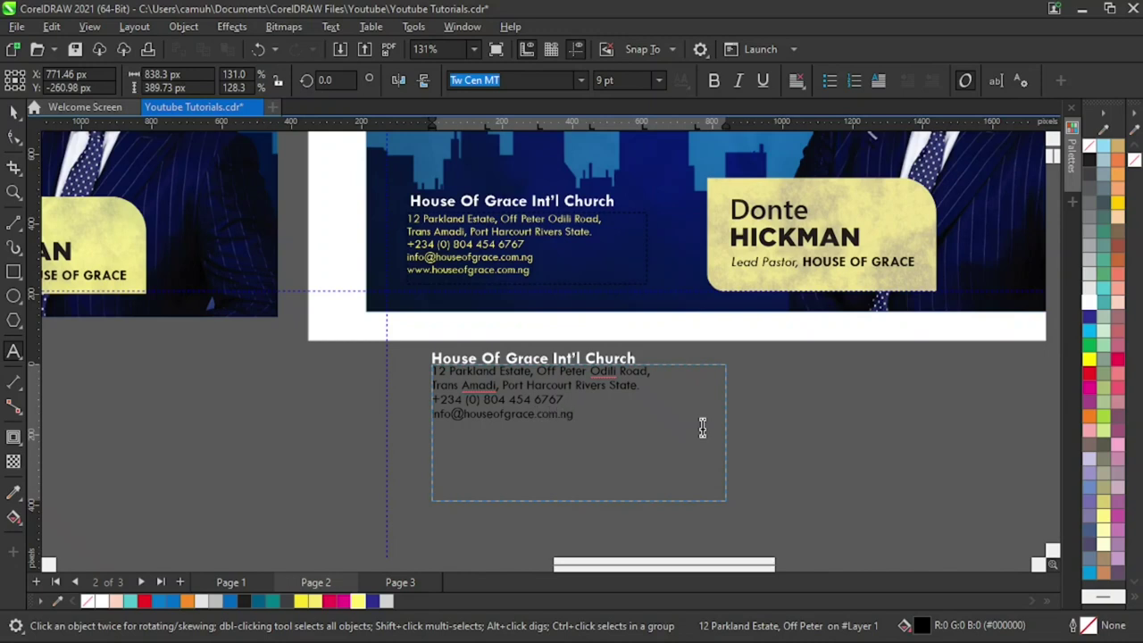
Add the website address as a new line below the email, removing the automatic hyperlink.
key("Escape")
key("ctrl+z")
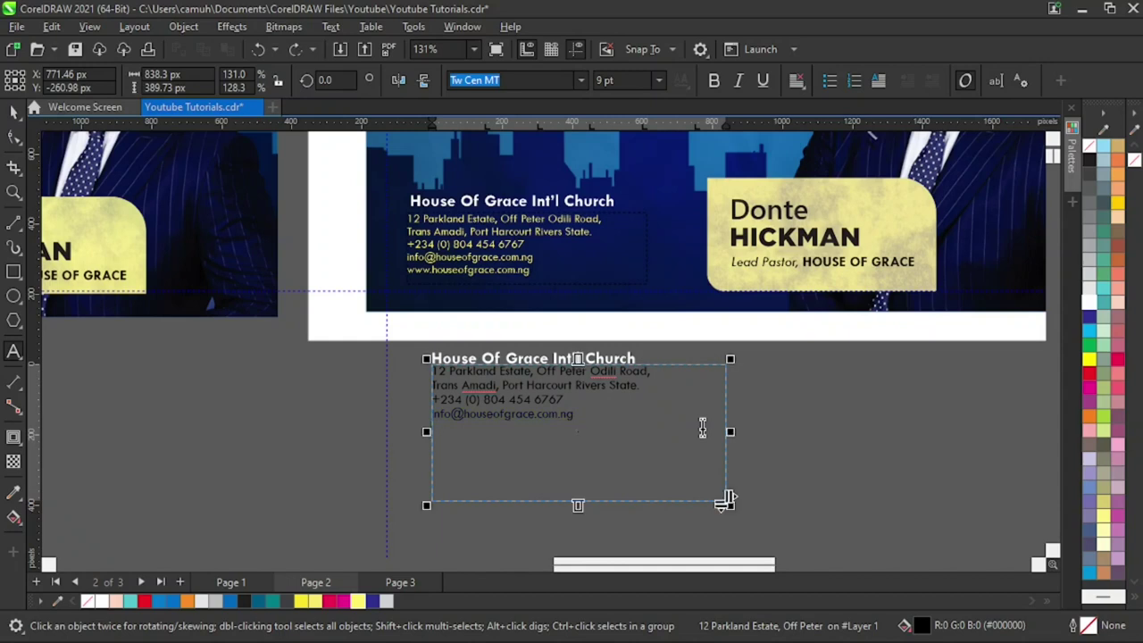
key("Return")
type("www.houseofgrace.com.ng")
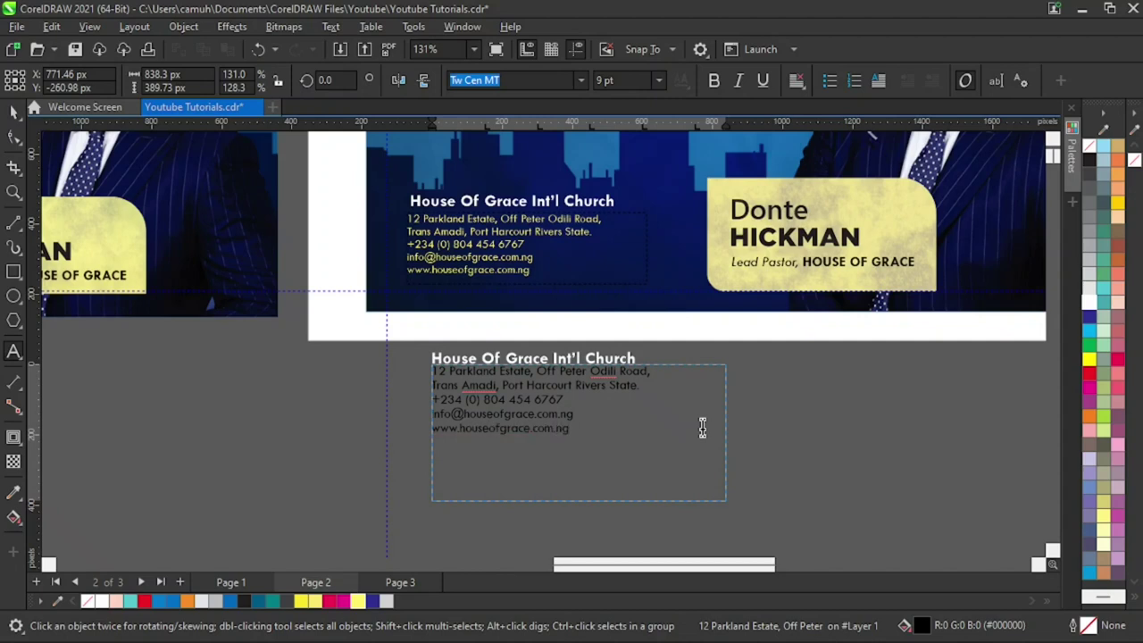
key("ctrl+space")
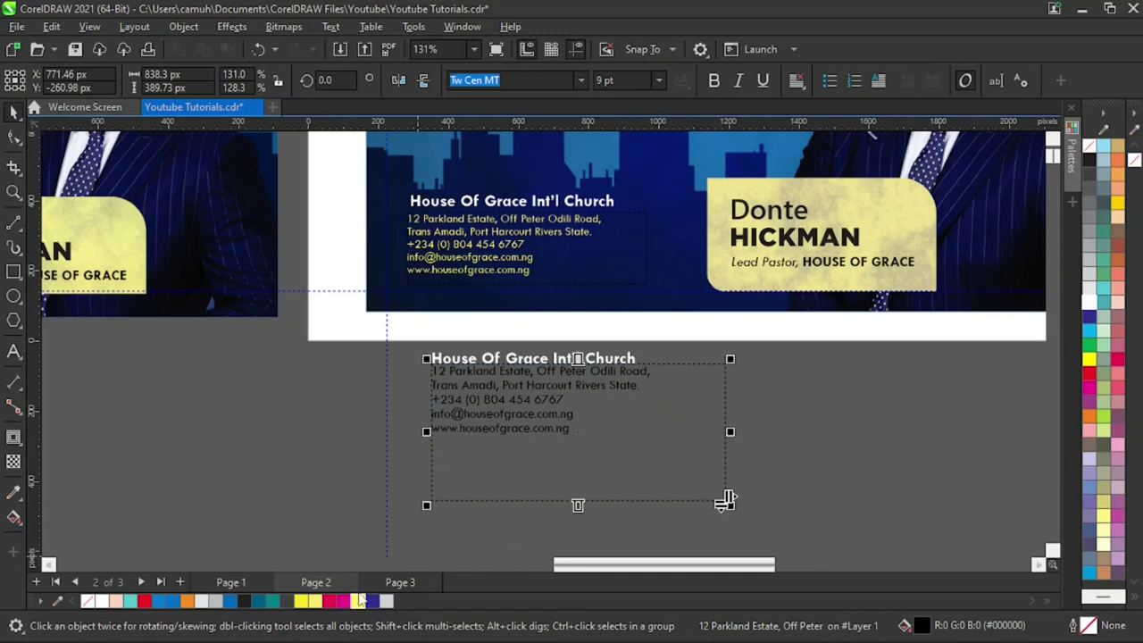
Colour the contact details pale yellow and trim the text frame to fit its lines.
left_click(359, 601)
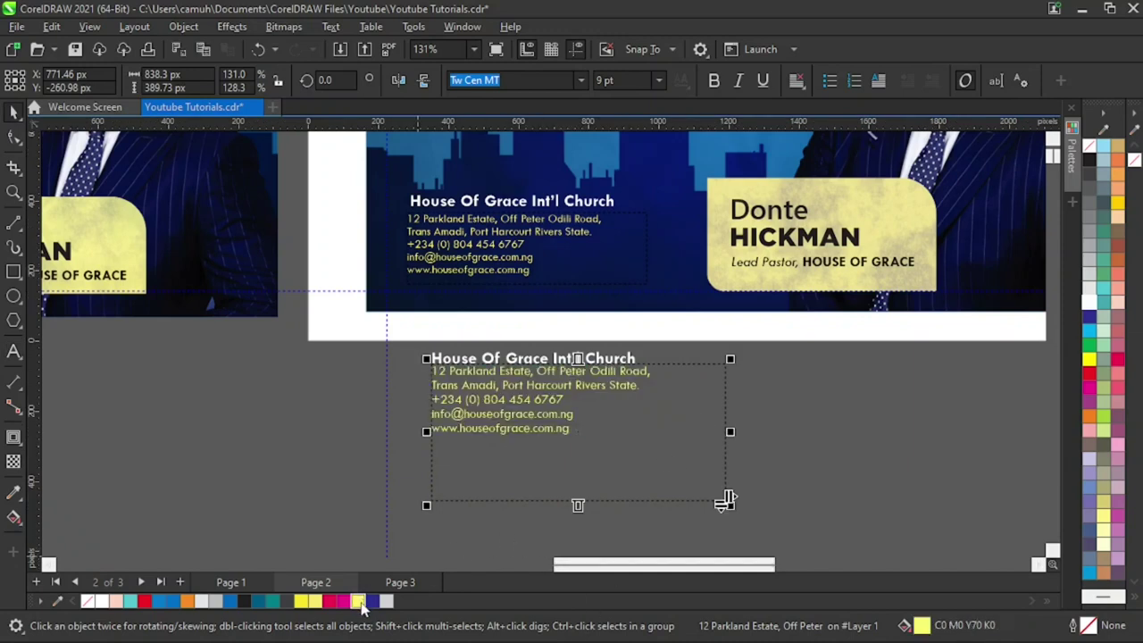
left_click(315, 602)
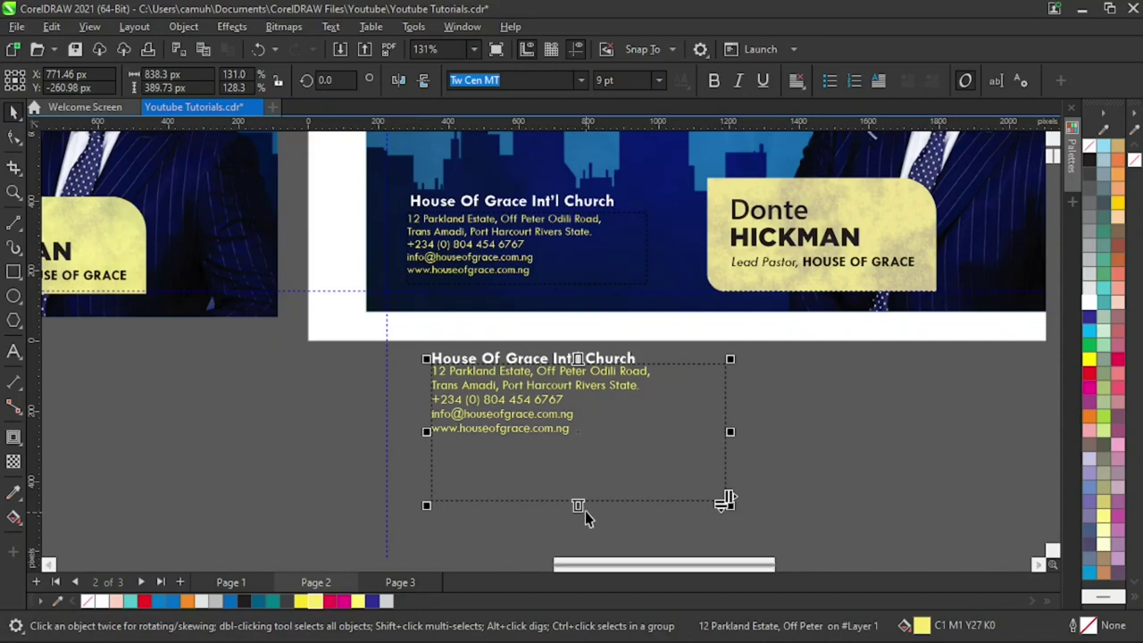
left_click_drag(579, 506, 580, 456)
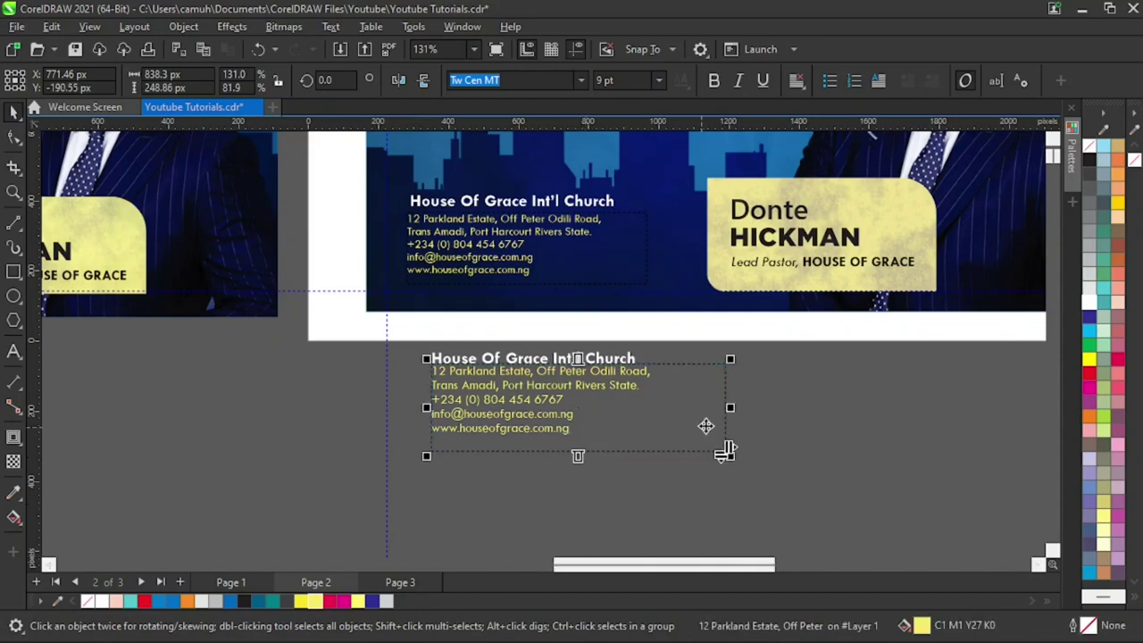
left_click_drag(737, 413, 676, 412)
key("Down")
key("Down")
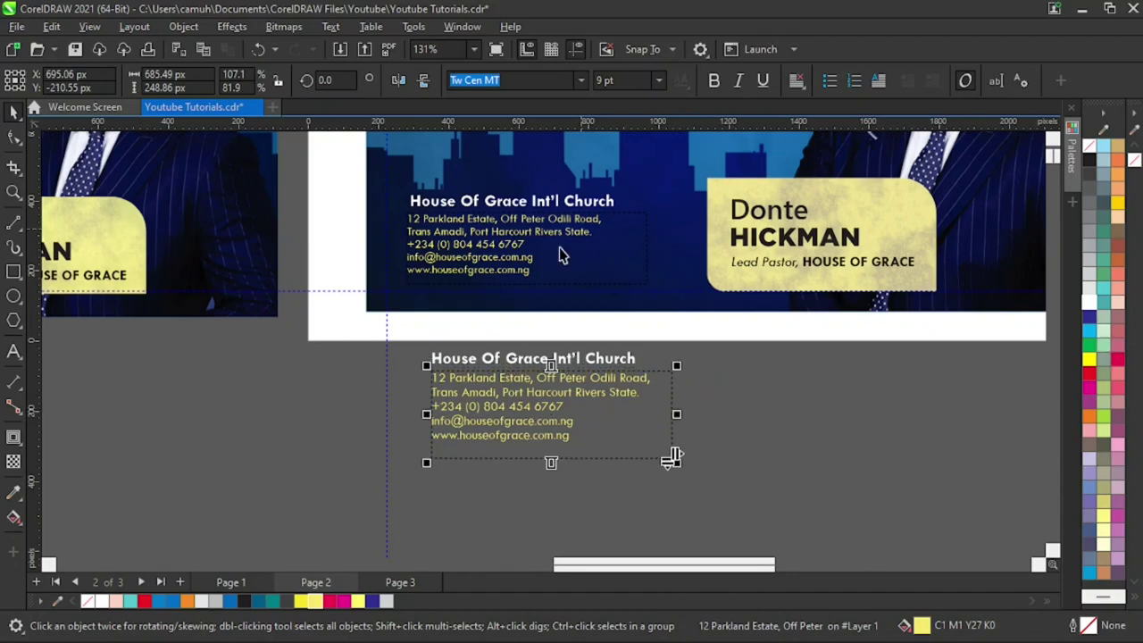
Delete the old church text from the banner and move the new contact block into its place.
left_click_drag(371, 346, 681, 184)
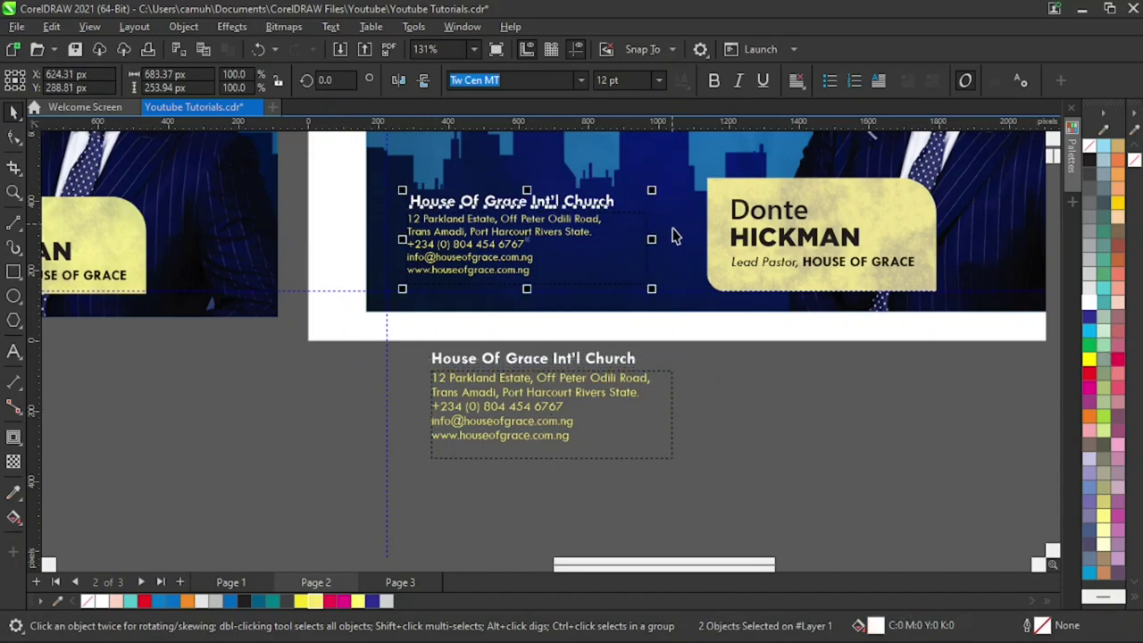
key("Delete")
left_click_drag(349, 490, 721, 352)
left_click_drag(561, 395, 523, 253)
left_click(540, 324)
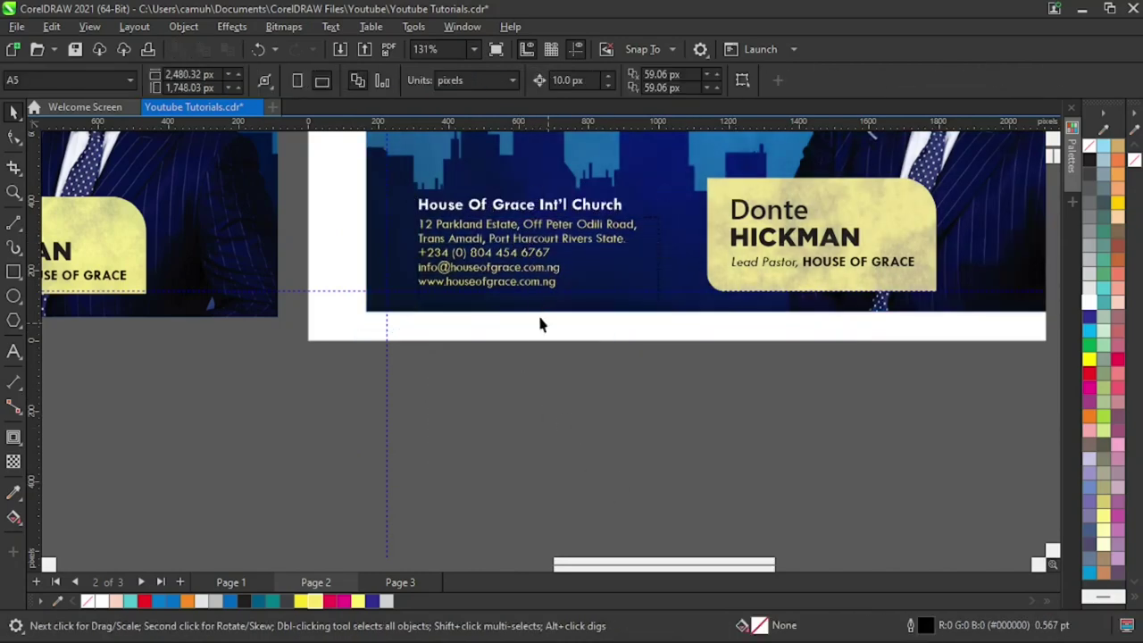
left_click(534, 213)
left_click(540, 253, "shift")
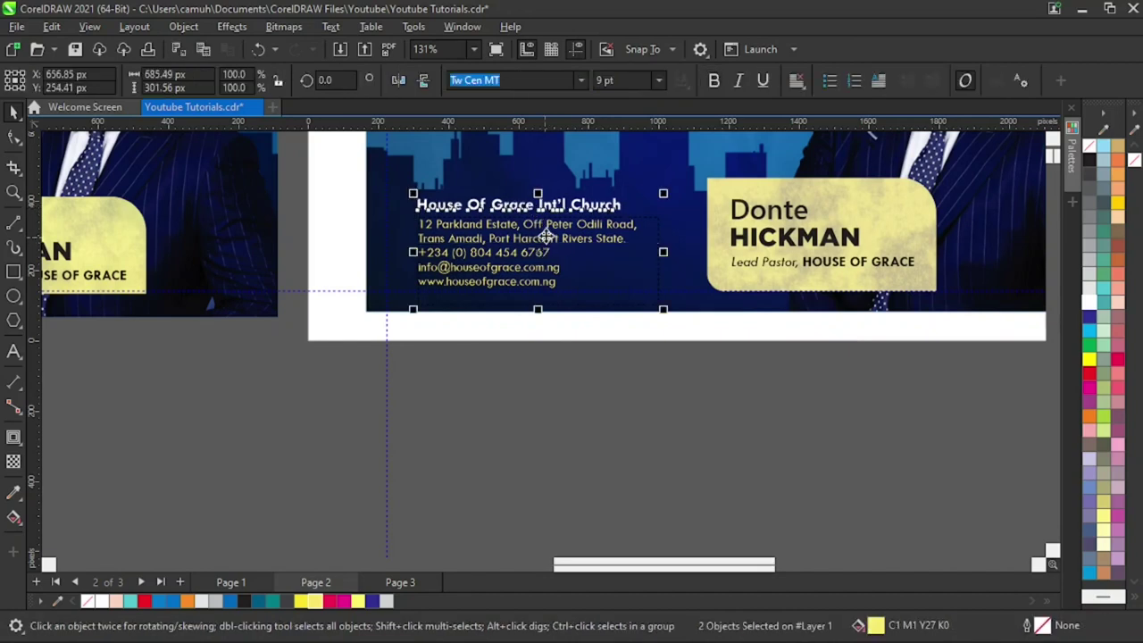
left_click(616, 435)
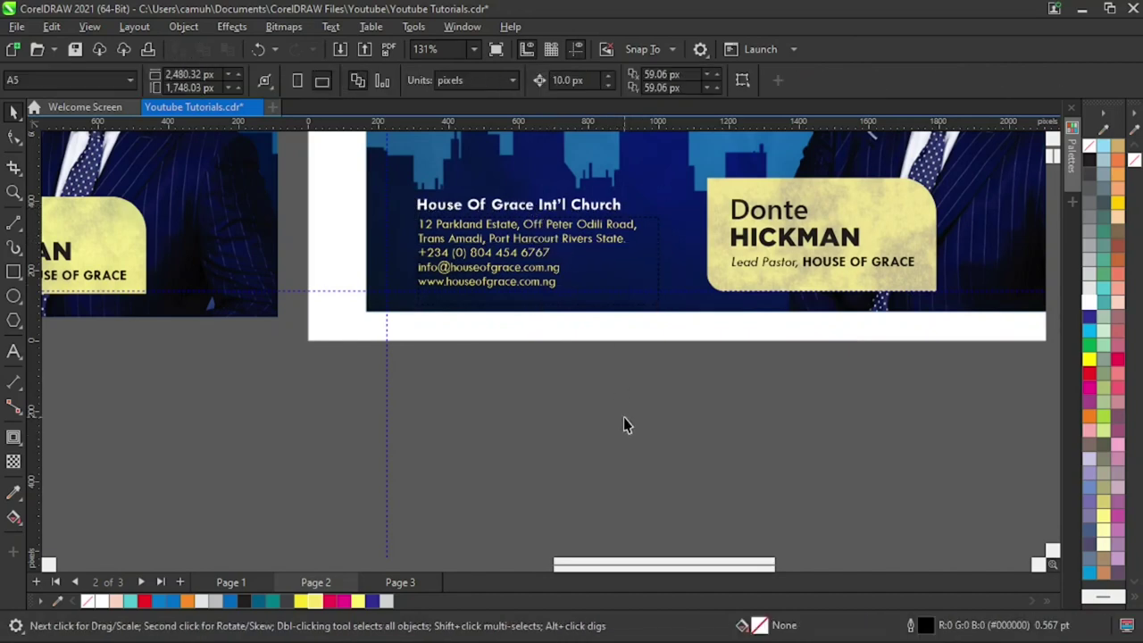
Copy the reference date badge over onto the new flyer.
key("z")
scroll(634, 375, "down", 2)
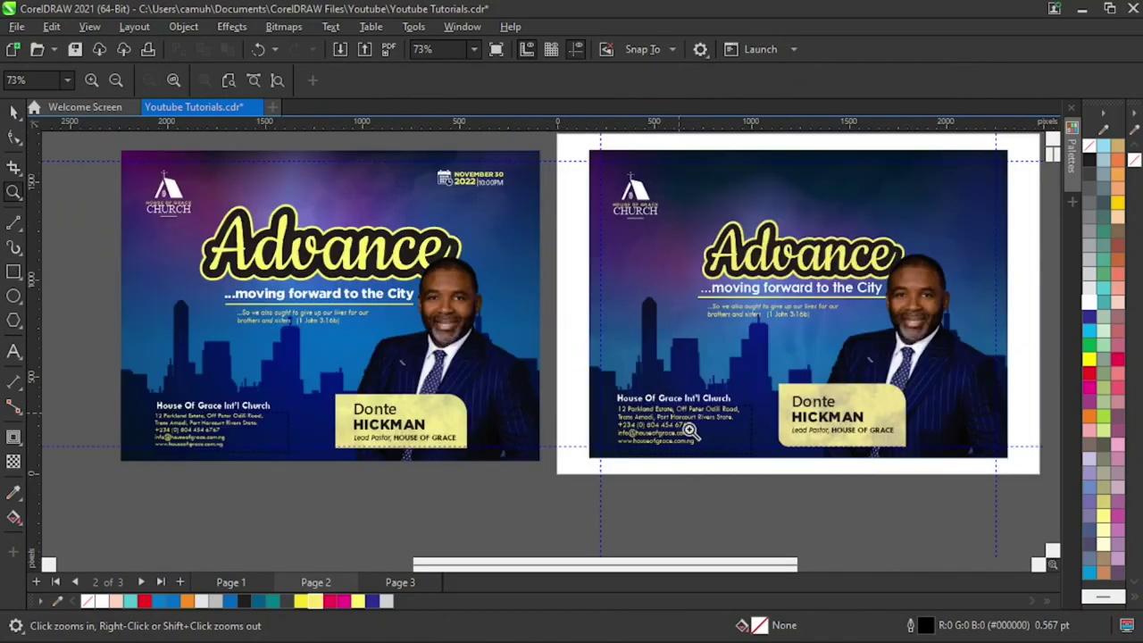
left_click(1040, 564)
key("space")
left_click(1053, 141)
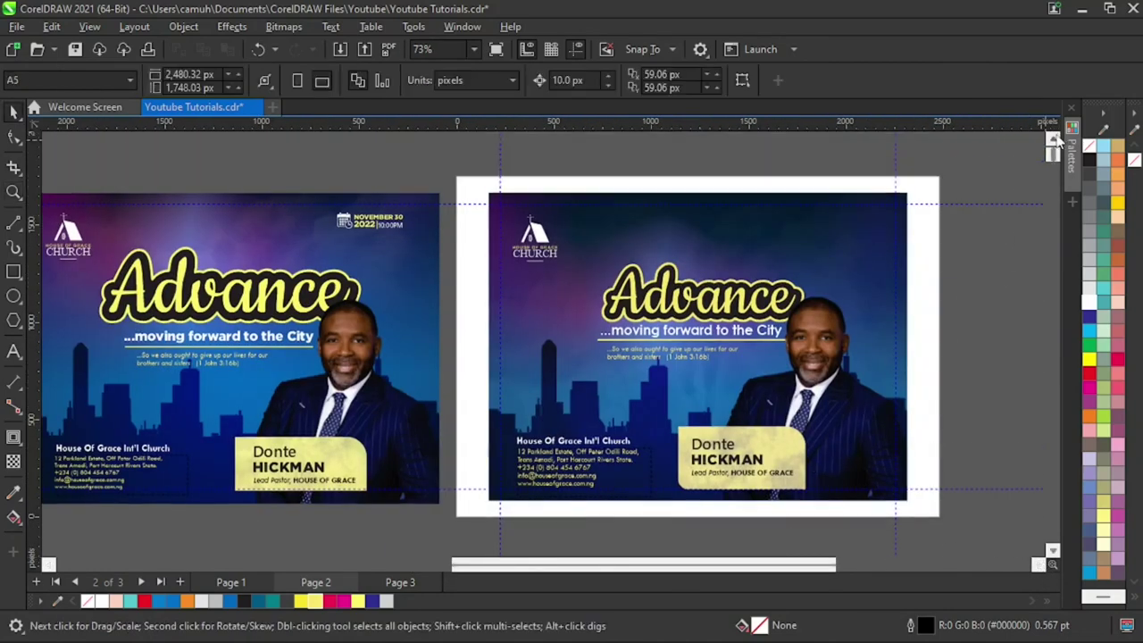
key("z")
left_click_drag(277, 171, 910, 280)
key("space")
left_click_drag(96, 242, 963, 360)
key("z")
right_click(880, 360)
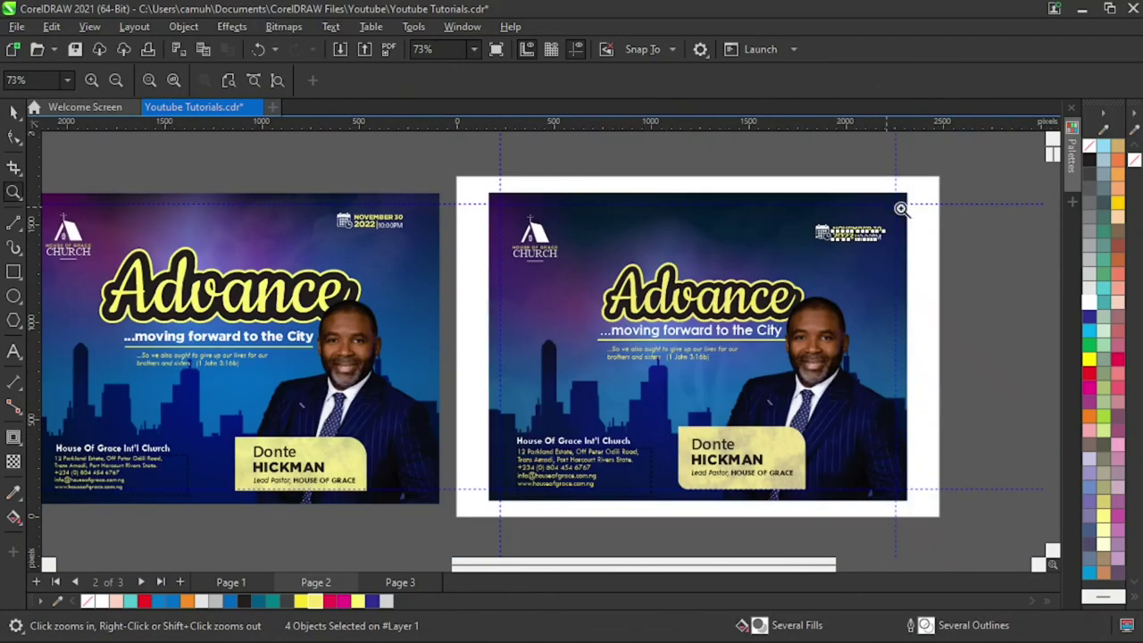
left_click_drag(684, 161, 1034, 356)
key("space")
left_click(631, 379)
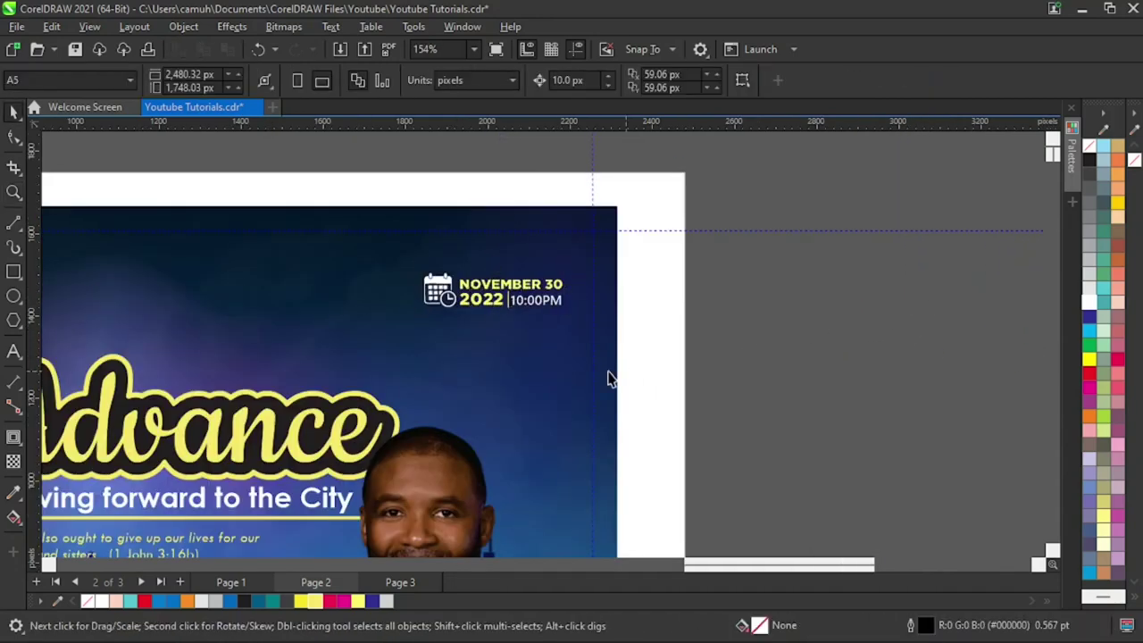
Copy the calendar icon beside the new flyer.
key("z")
left_click_drag(370, 191, 812, 420)
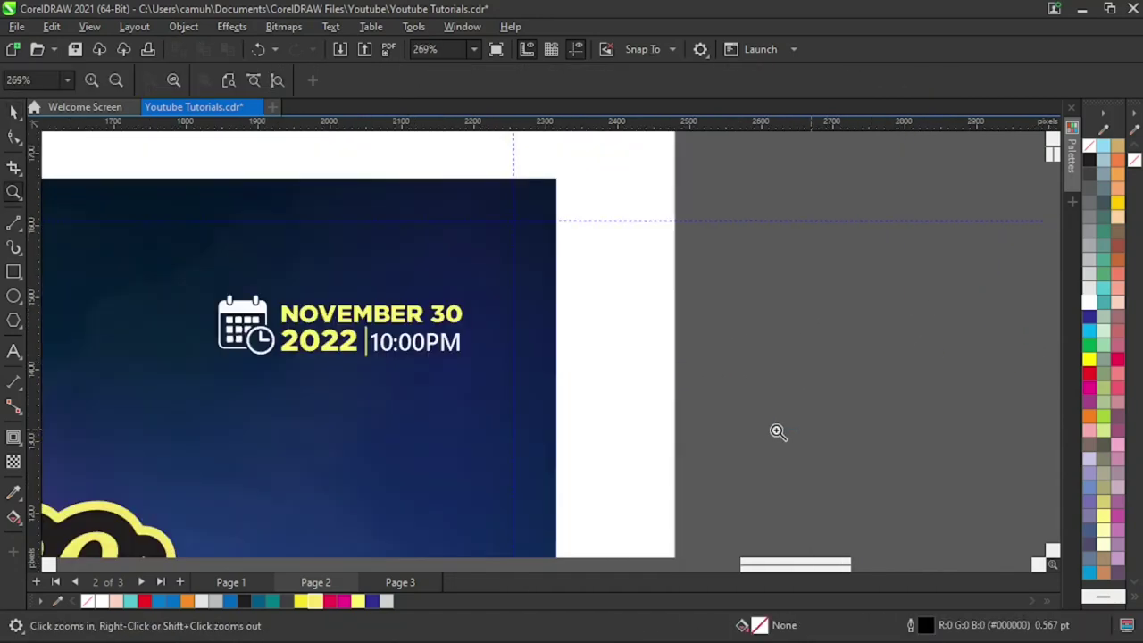
key("space")
left_click(256, 319)
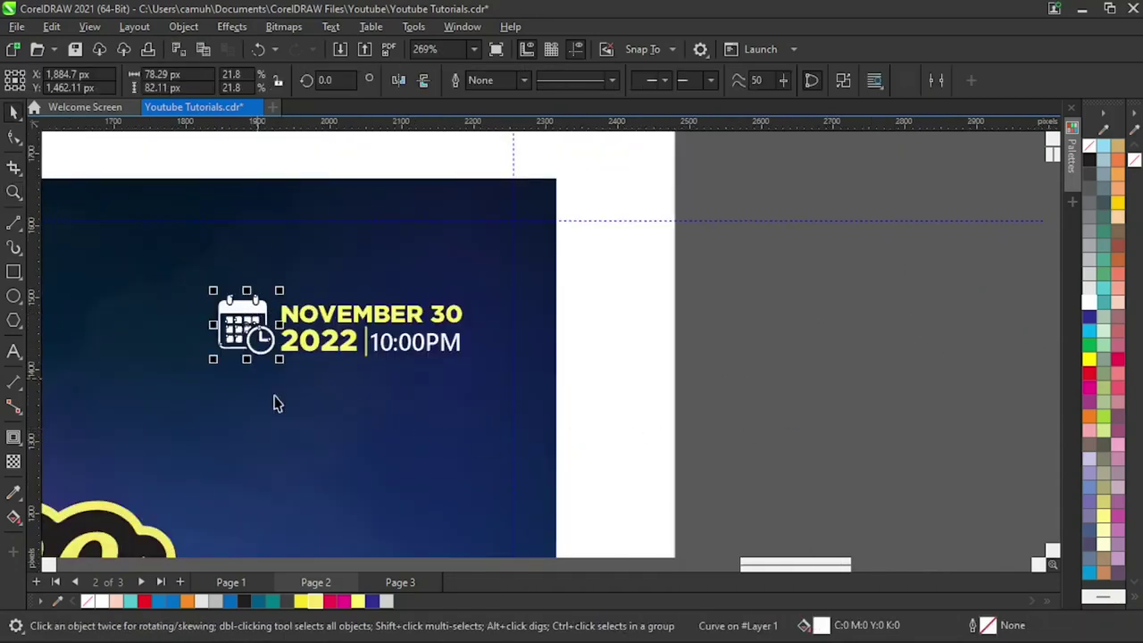
left_click(849, 403)
left_click_drag(278, 349, 750, 327)
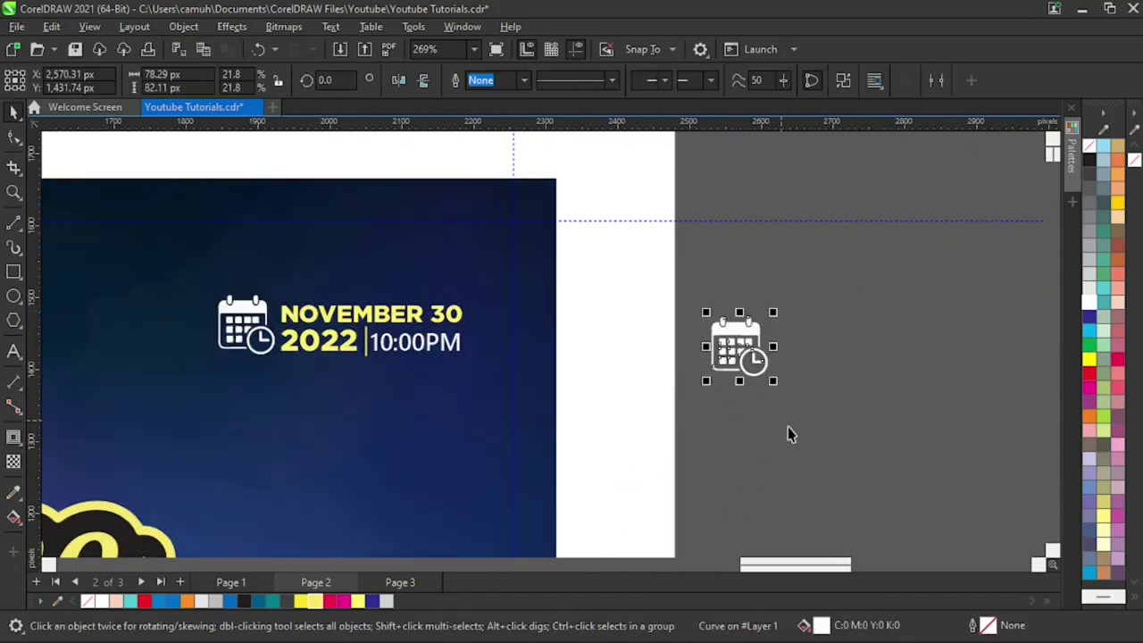
left_click(918, 437)
Type 'NOVEMBER 30' beside the calendar icon at 8 pt.
left_click(14, 351)
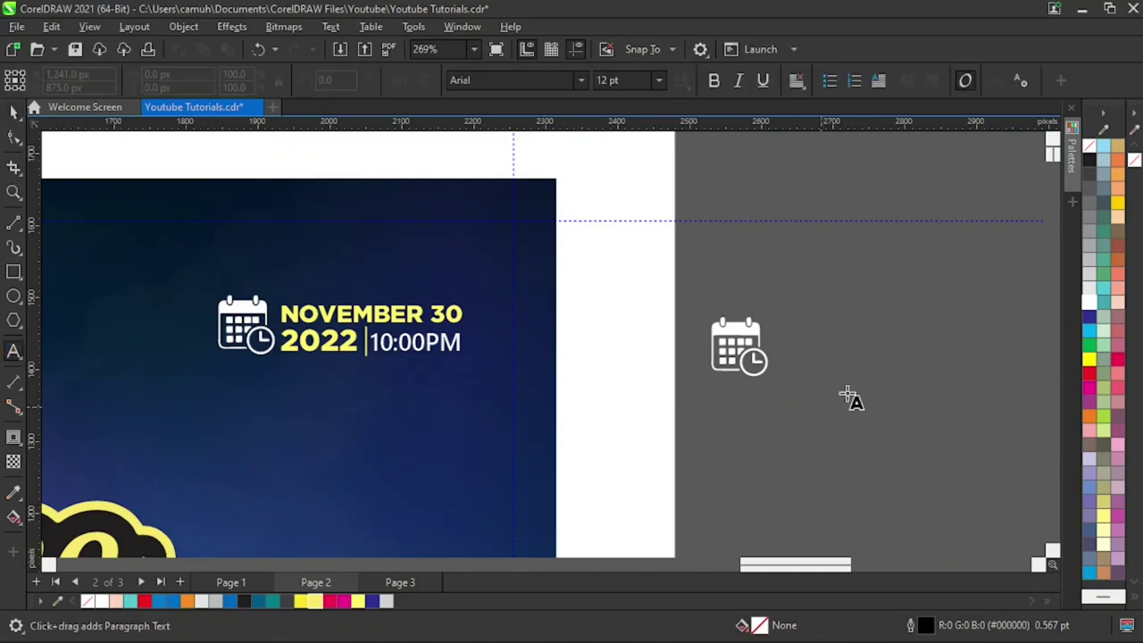
left_click(789, 345)
type("N")
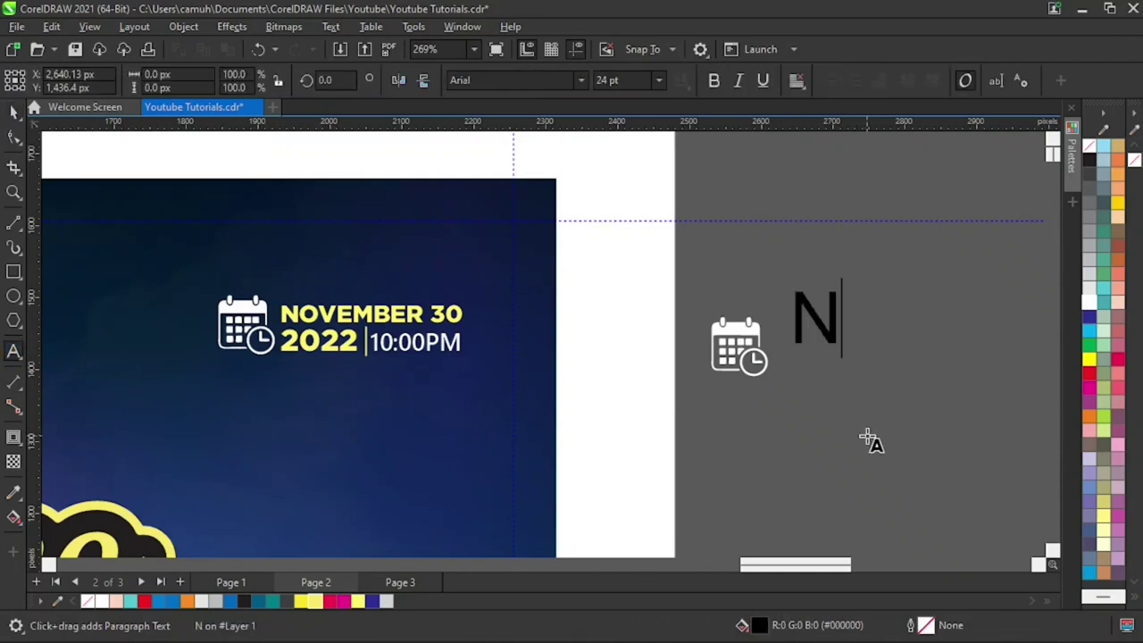
type("O")
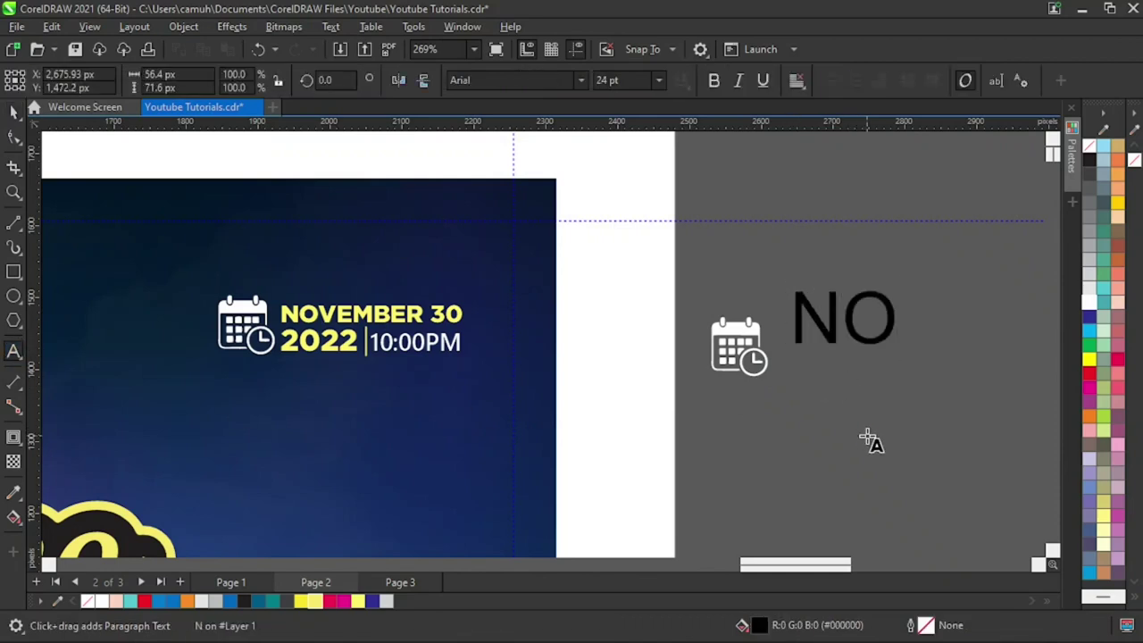
type("VEMBER ")
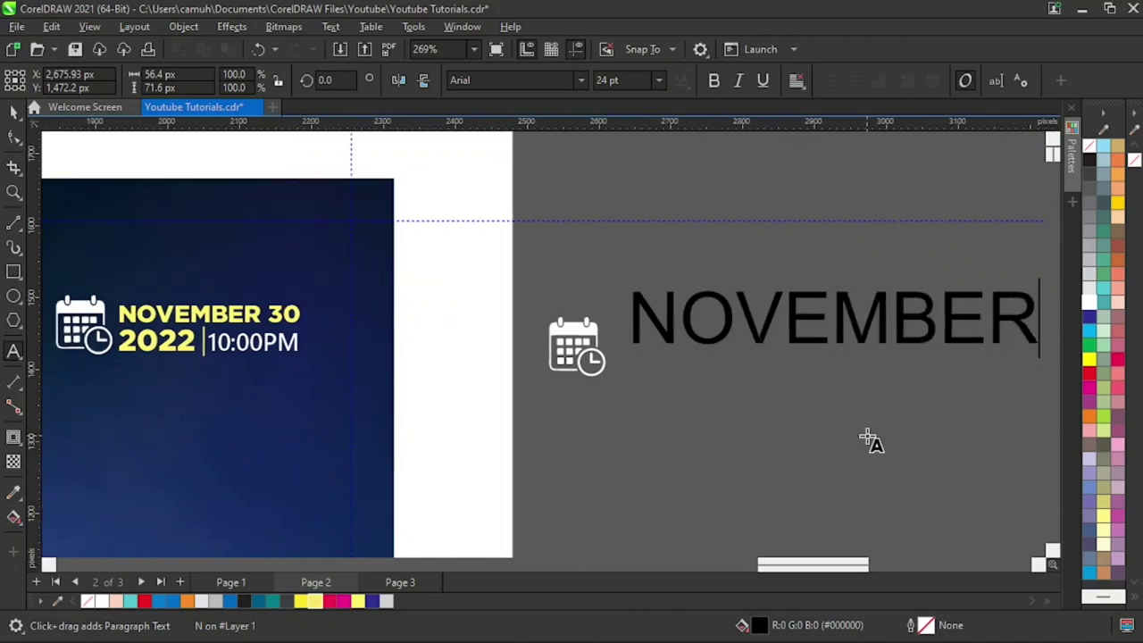
type("30")
key("ctrl+space")
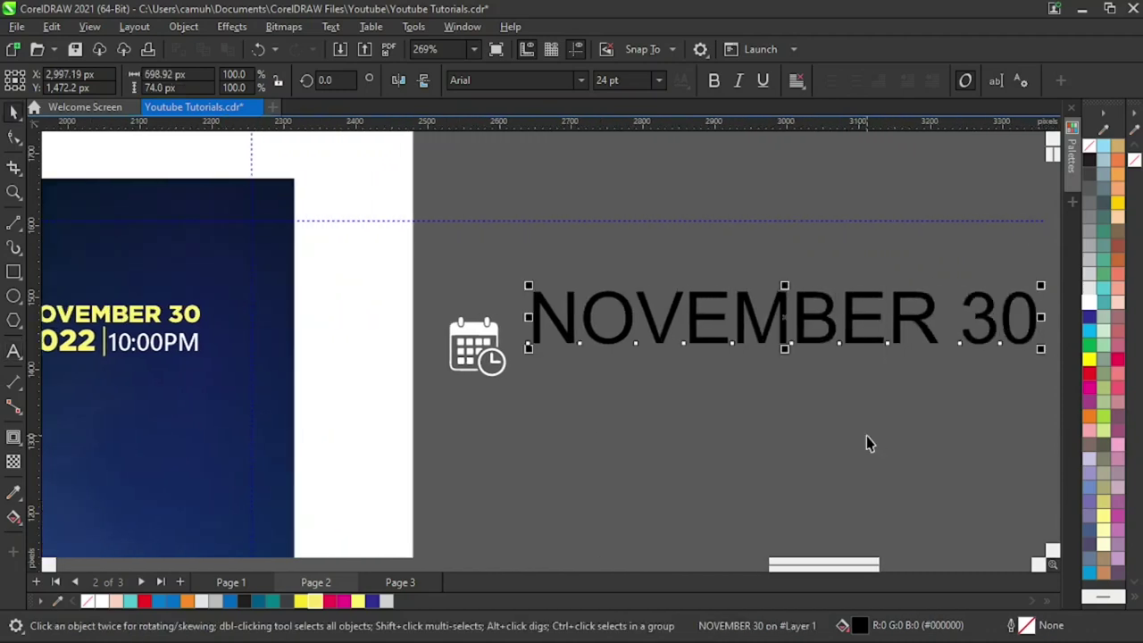
left_click(659, 82)
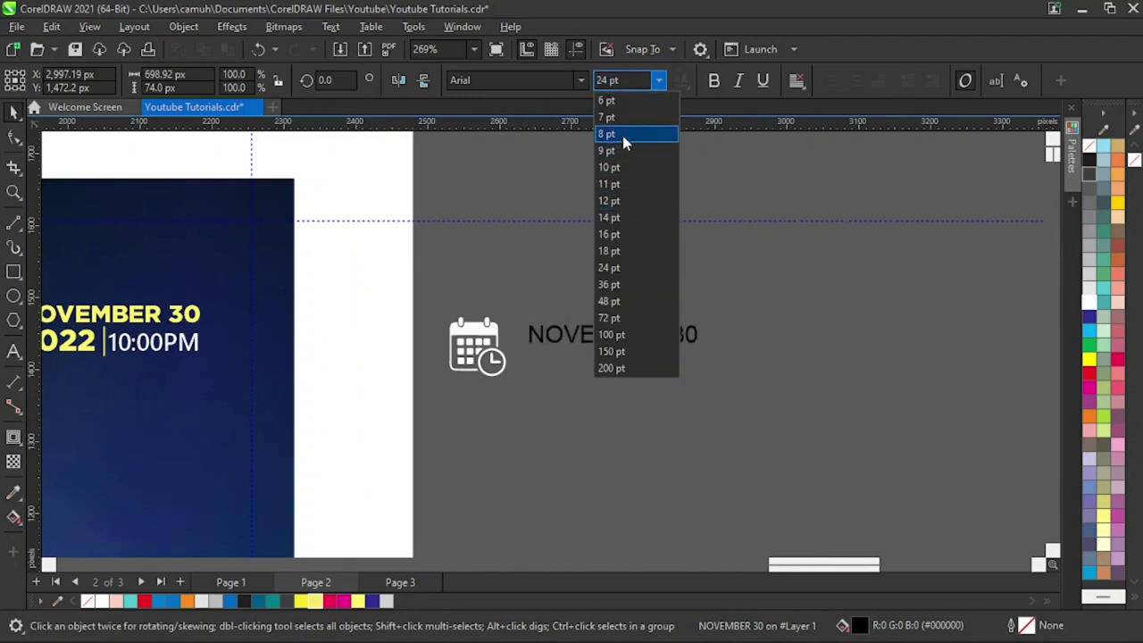
left_click(623, 136)
Set NOVEMBER 30 in Gotham Black and move it closer to the calendar icon.
left_click(201, 322)
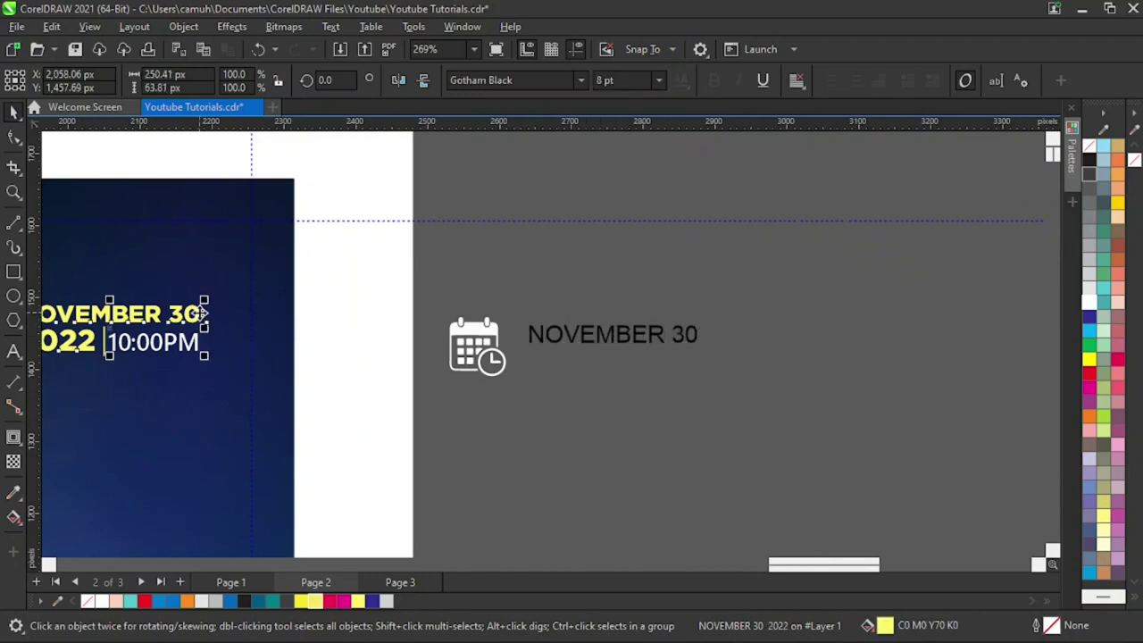
left_click_drag(787, 291, 489, 375)
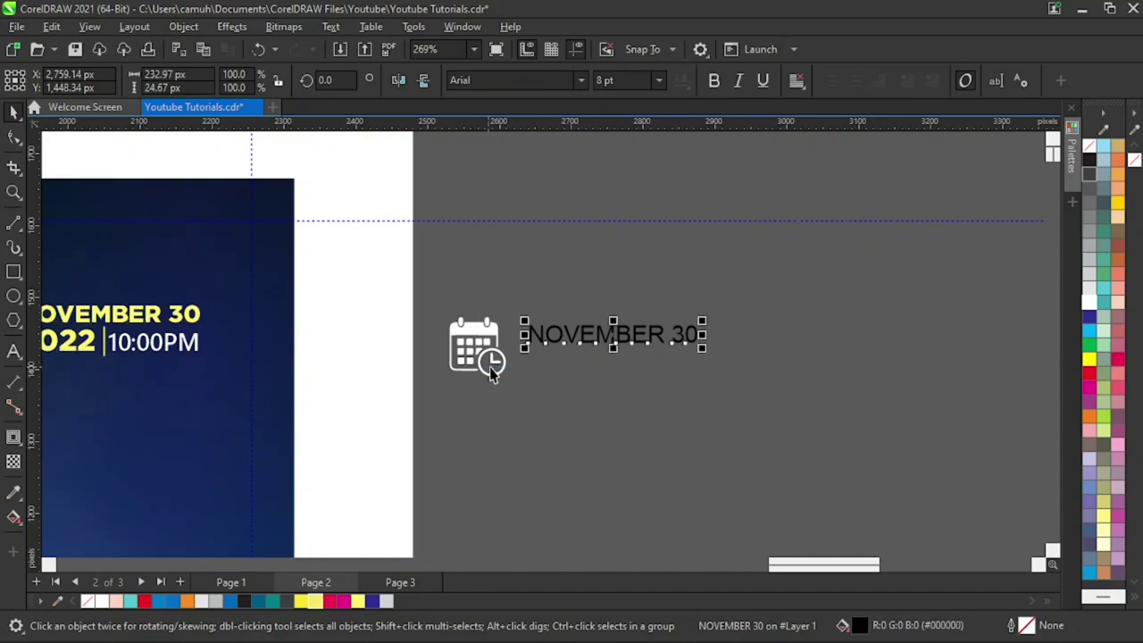
left_click(581, 81)
left_click(527, 155)
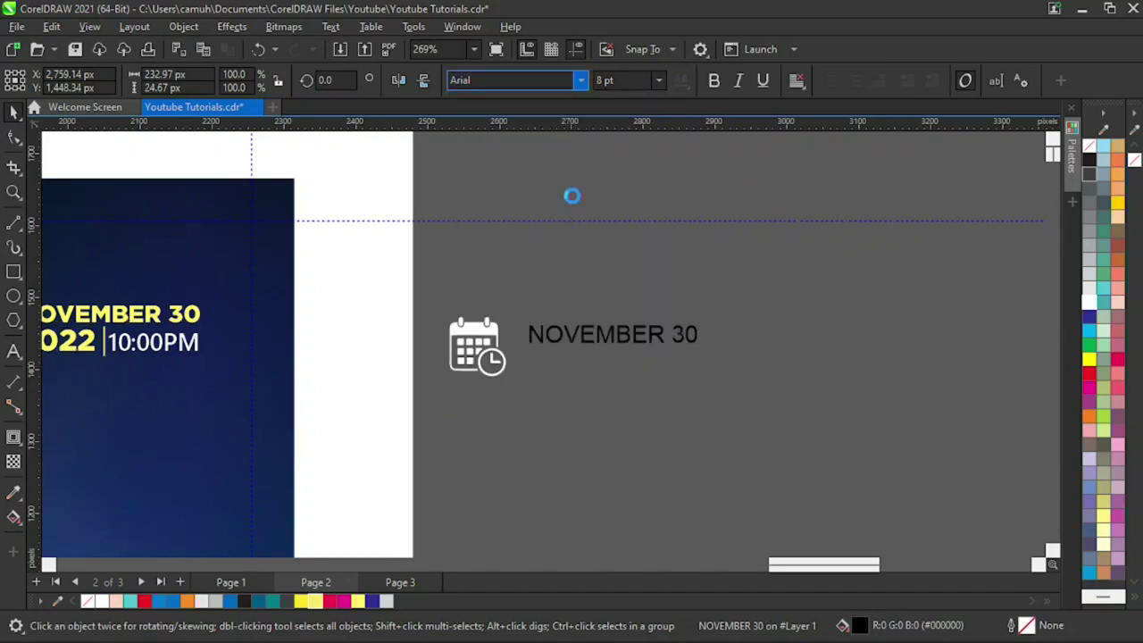
left_click_drag(639, 332, 606, 339)
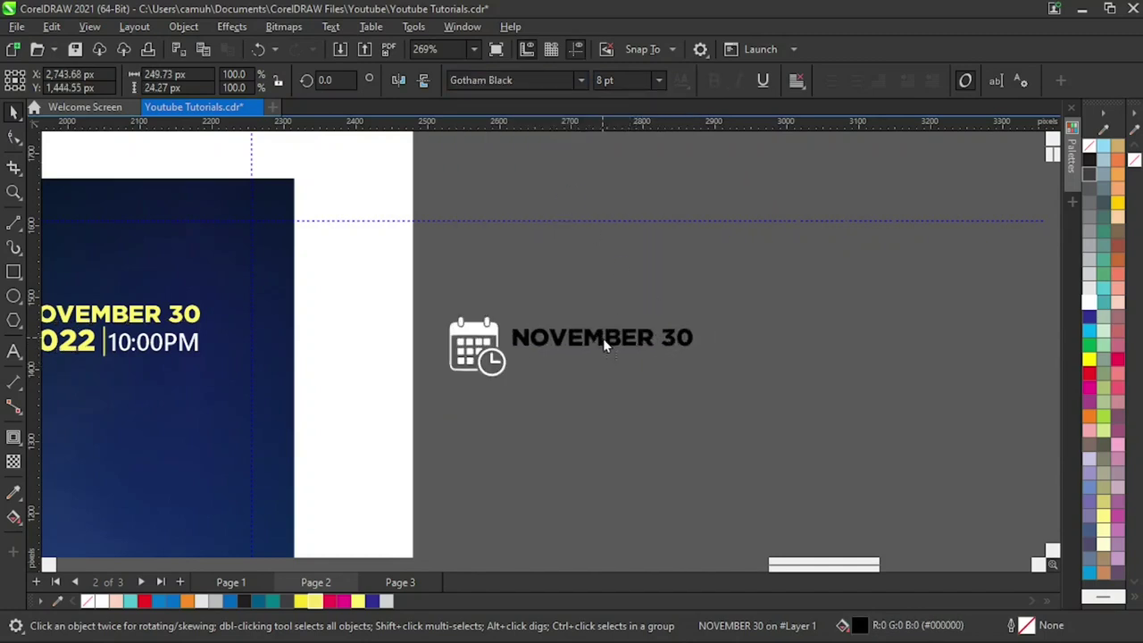
left_click(602, 342)
Add a '2022' line under NOVEMBER 30 and make the date text yellow.
key("z")
right_click(755, 377)
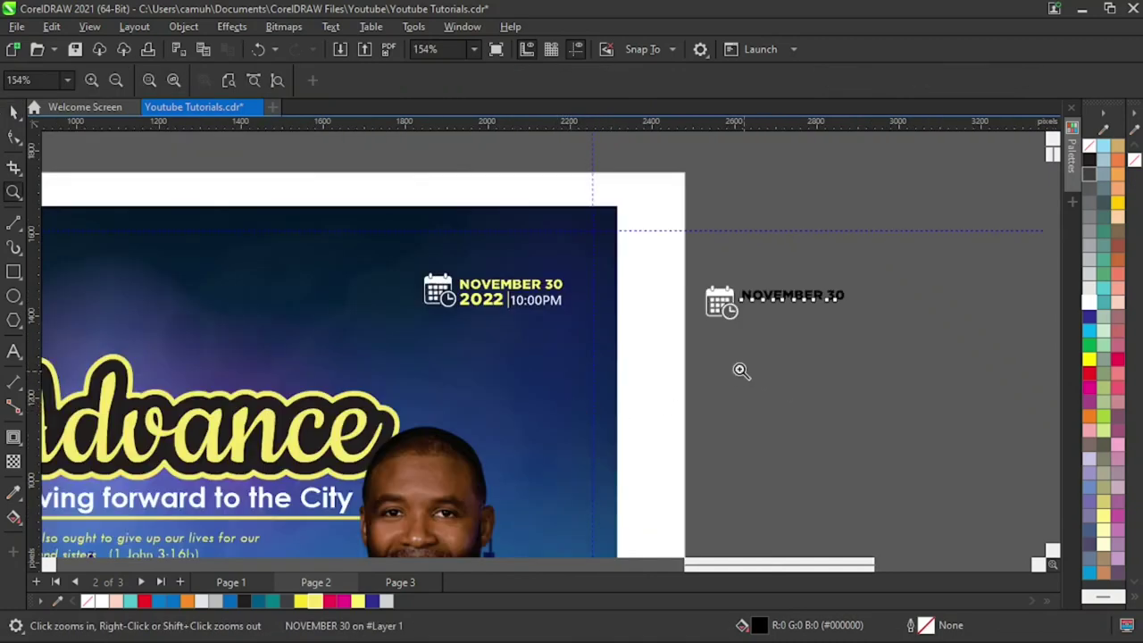
key("space")
left_click(847, 305)
key("Return")
type("2022")
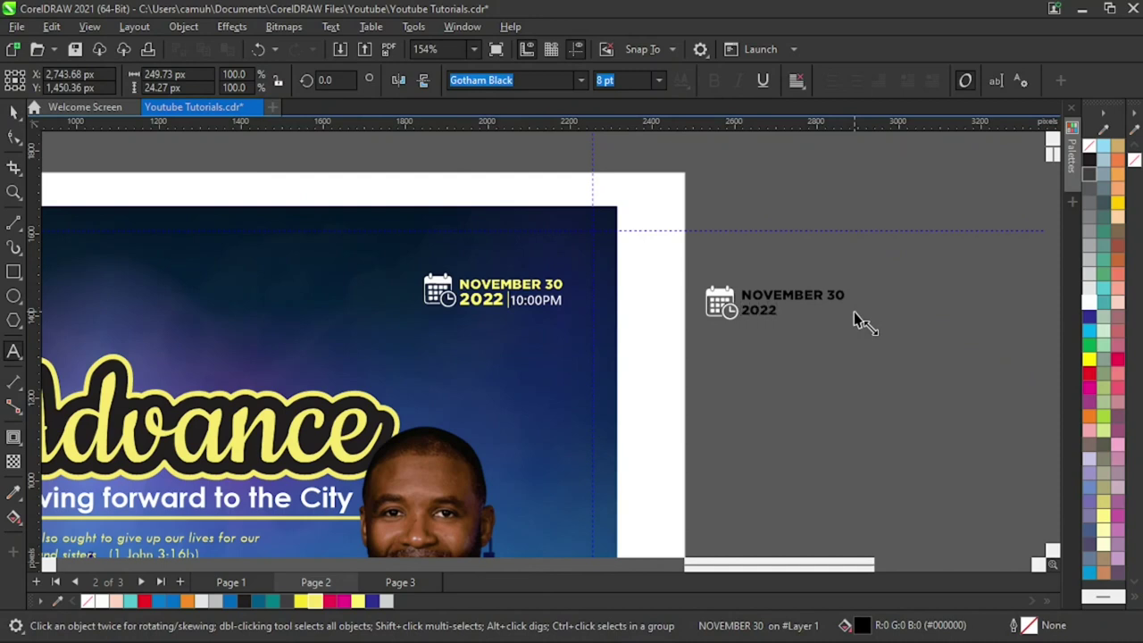
key("ctrl+space")
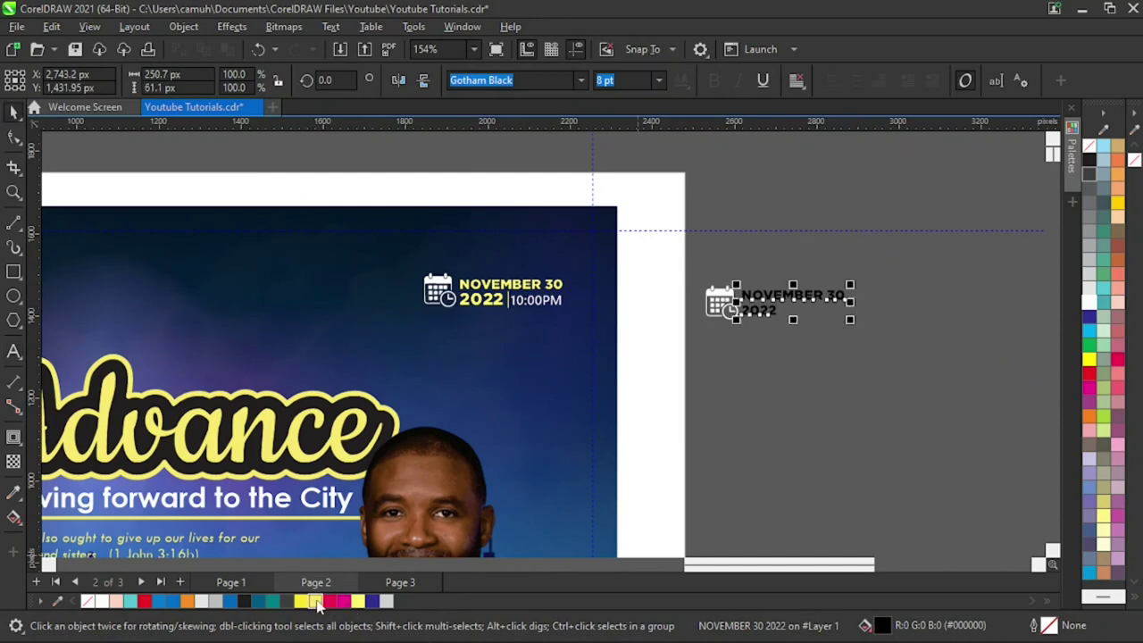
left_click(308, 600)
left_click(847, 425)
key("z")
left_click_drag(686, 234, 941, 366)
key("space")
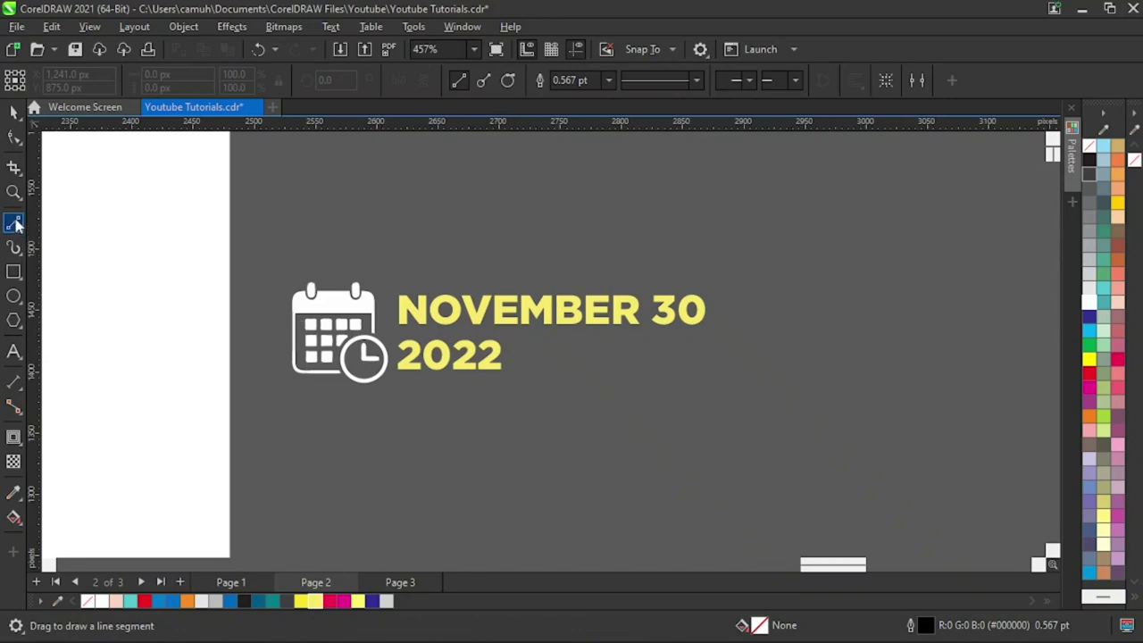
Draw a vertical divider after 2022, shortened to match its height.
left_click_drag(521, 341, 520, 387)
key("space")
key("z")
left_click_drag(308, 281, 675, 443)
key("space")
left_click_drag(619, 357, 613, 351)
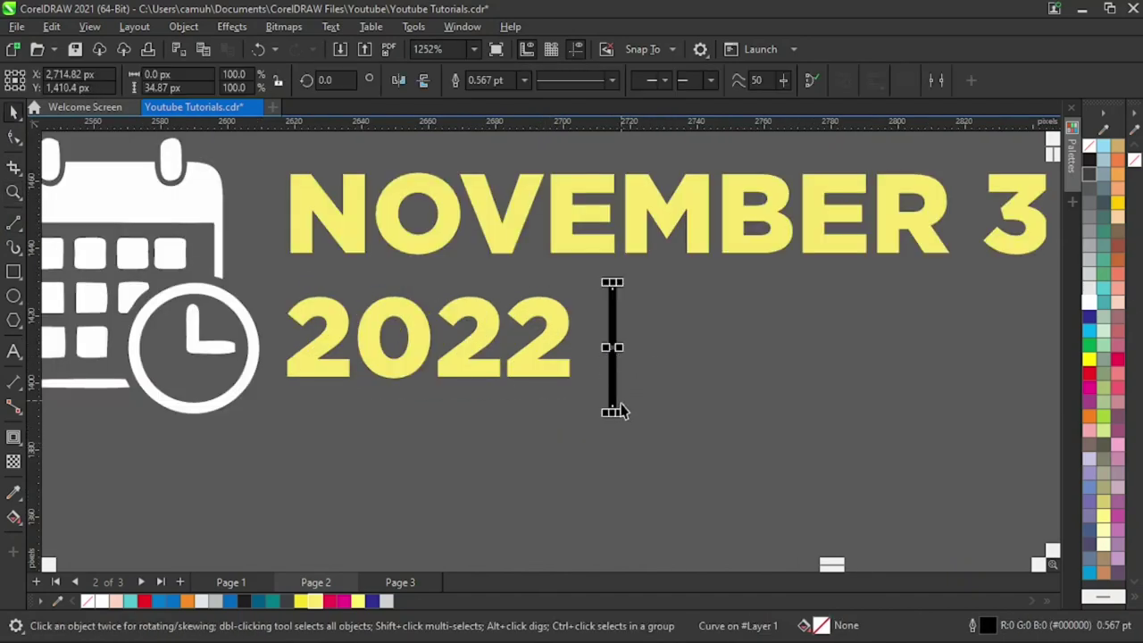
left_click_drag(613, 413, 613, 393)
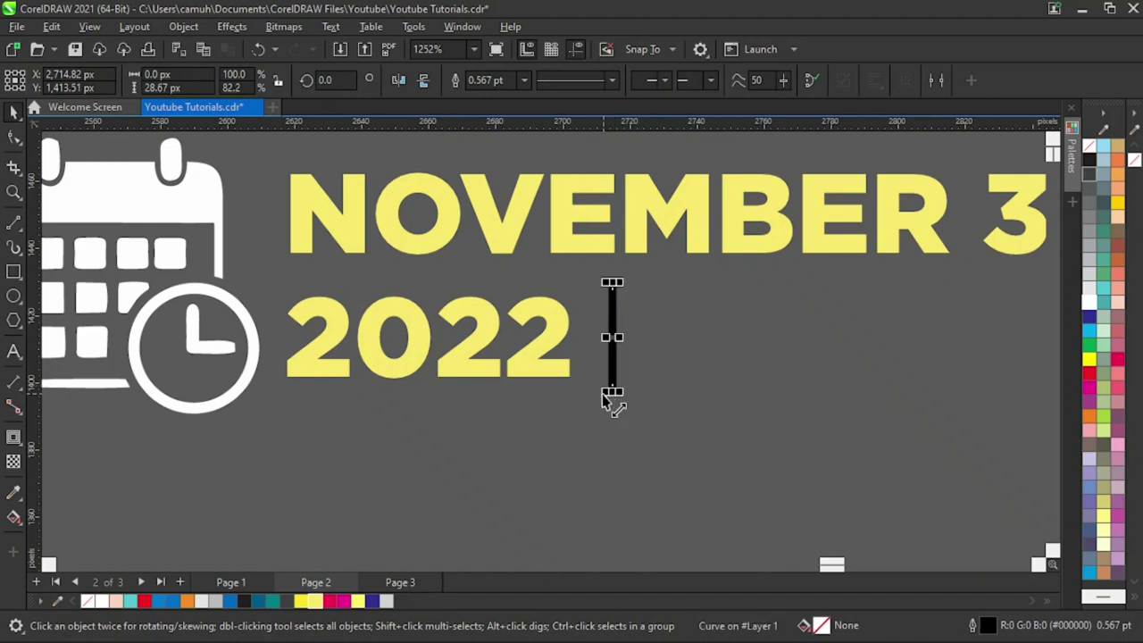
key("Right")
key("Left")
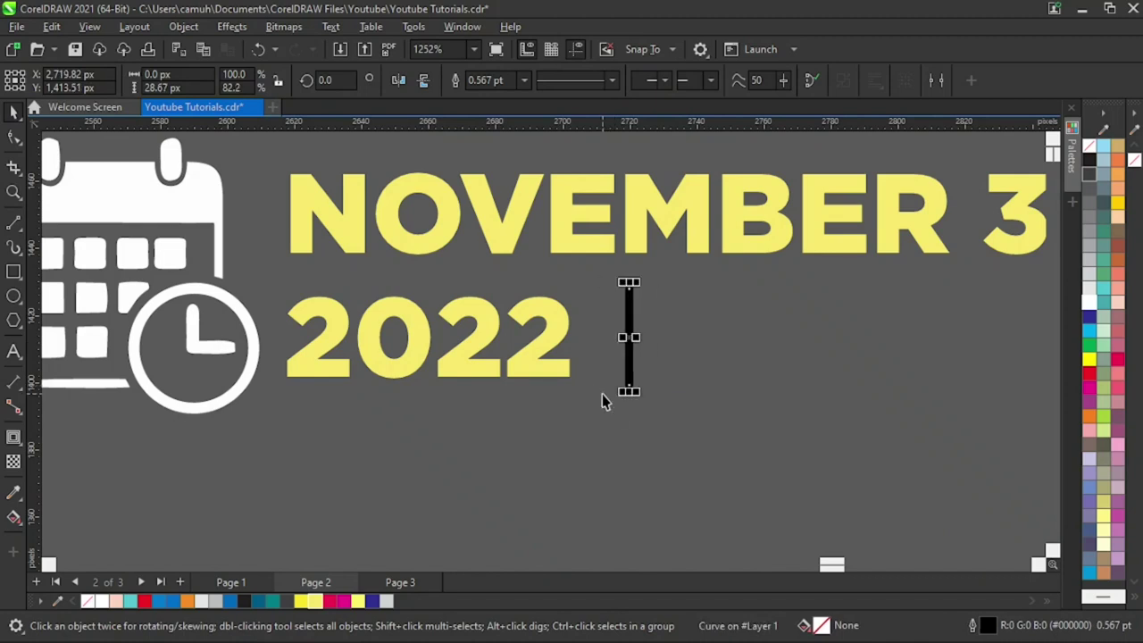
Give the divider line a yellow outline.
right_click(323, 604)
left_click(393, 376)
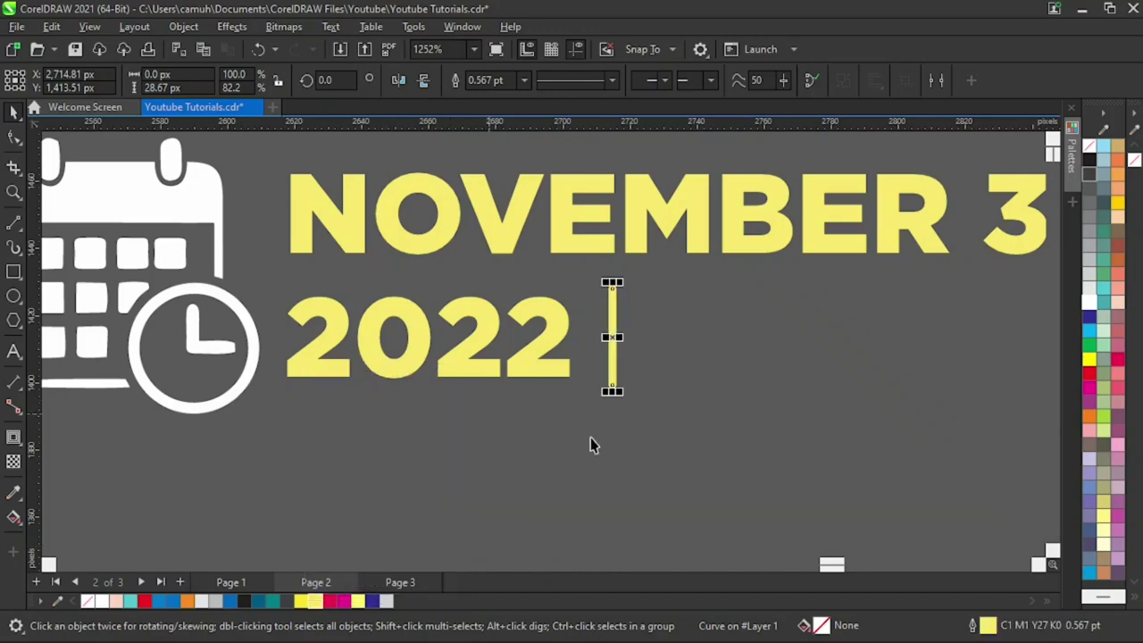
key("z")
right_click(681, 419)
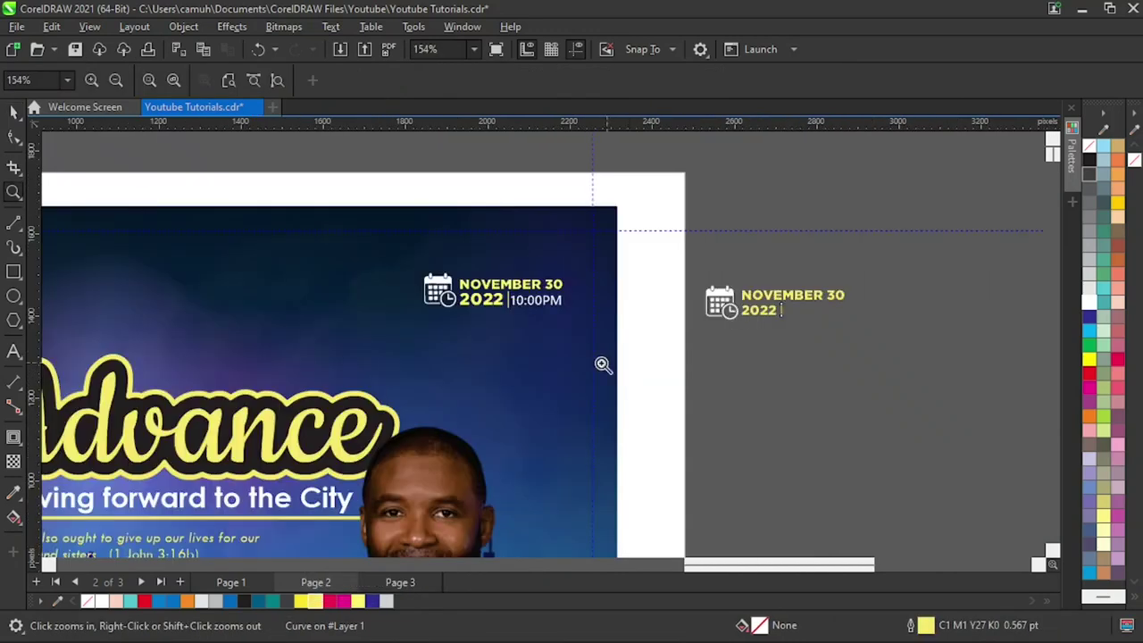
right_click(633, 355)
left_click_drag(357, 233, 944, 378)
key("space")
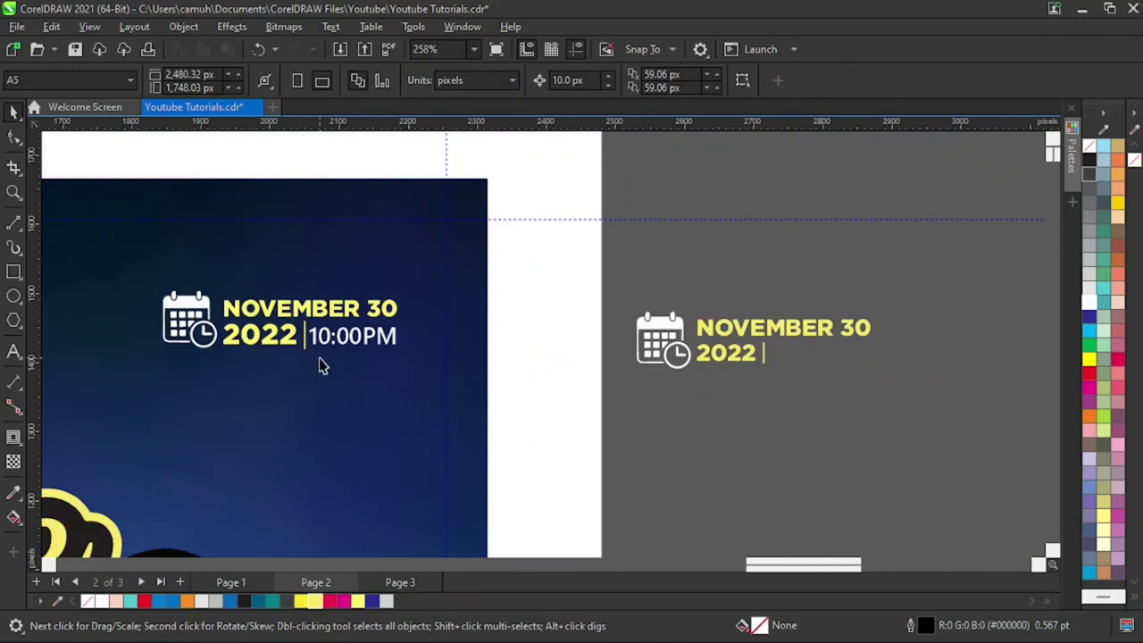
Type '10:00PM' below 2022 in Tw Cen MT, matching the reference.
left_click(370, 338)
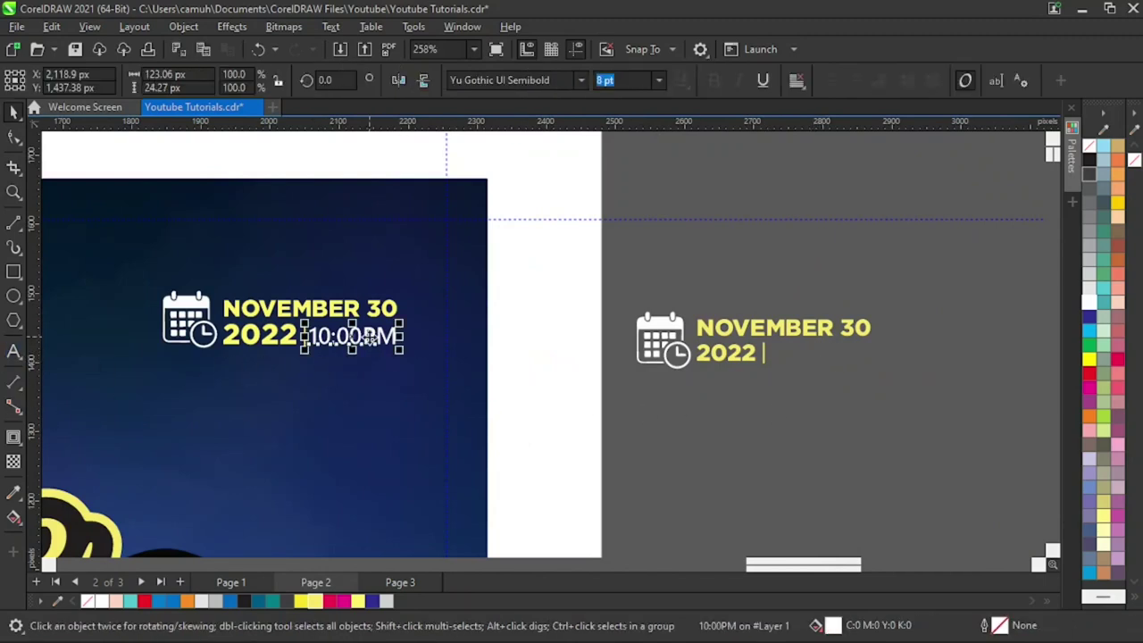
left_click(13, 351)
left_click(749, 433)
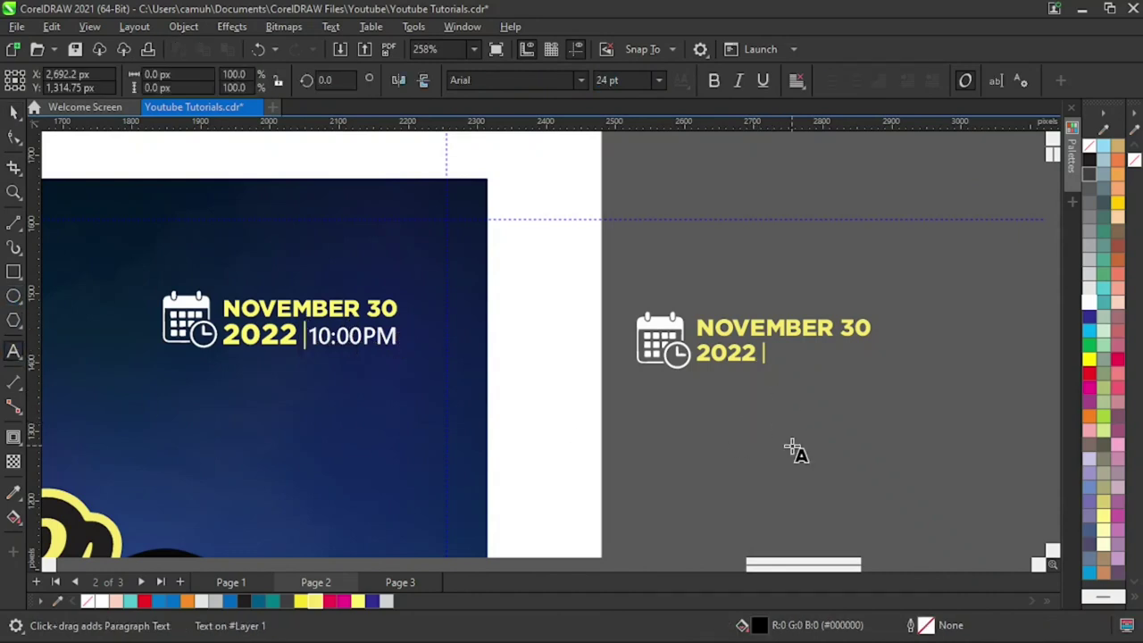
type("10:")
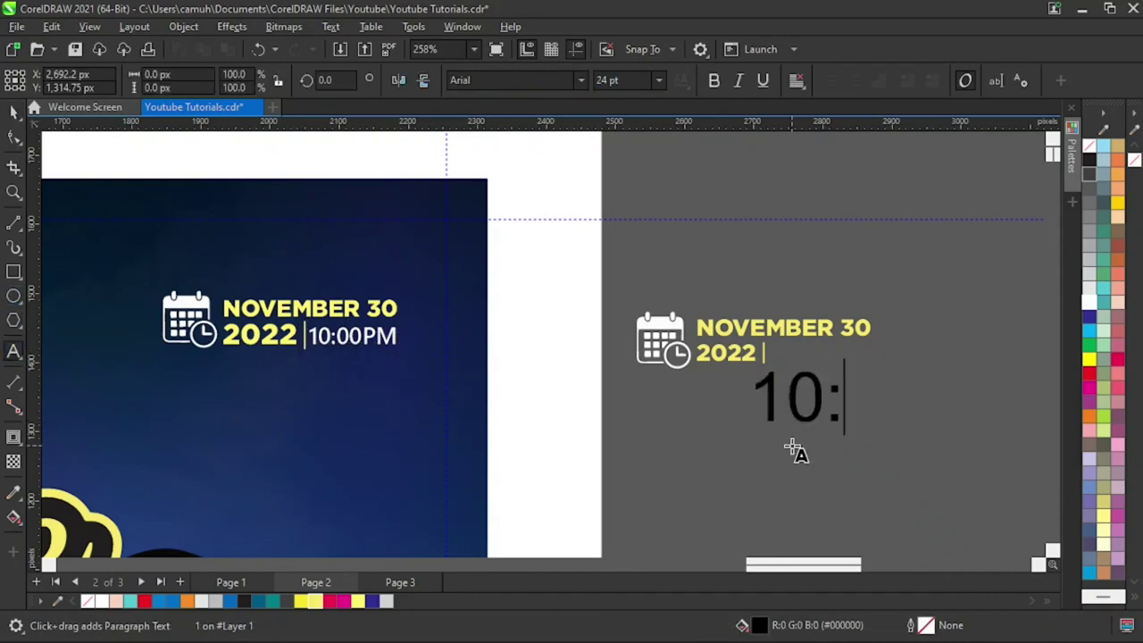
type("00PM")
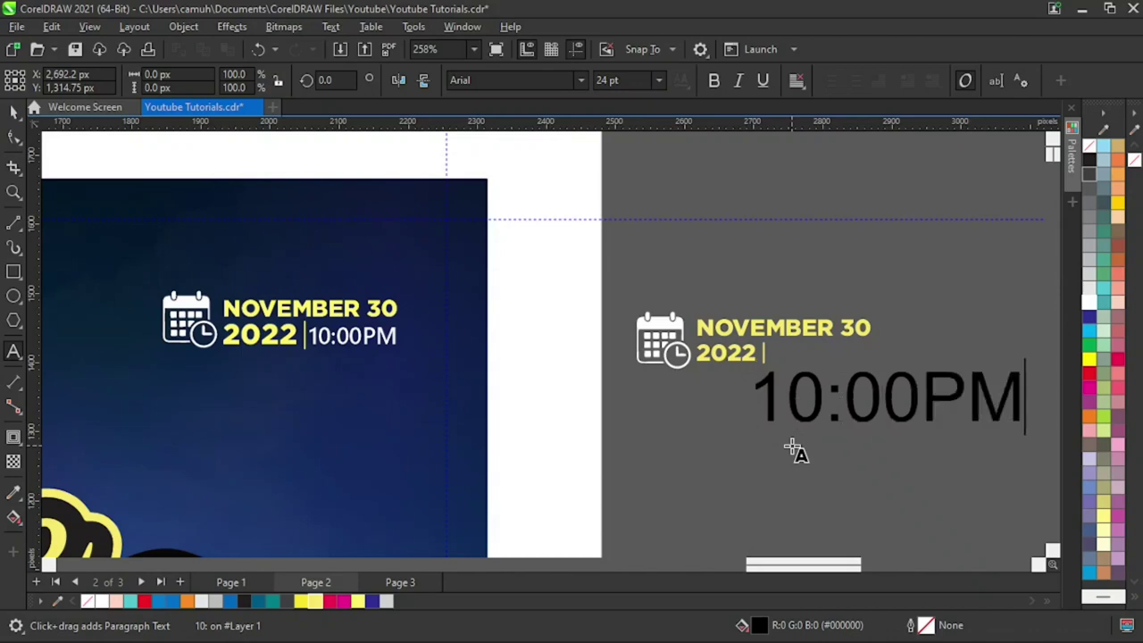
key("ctrl+space")
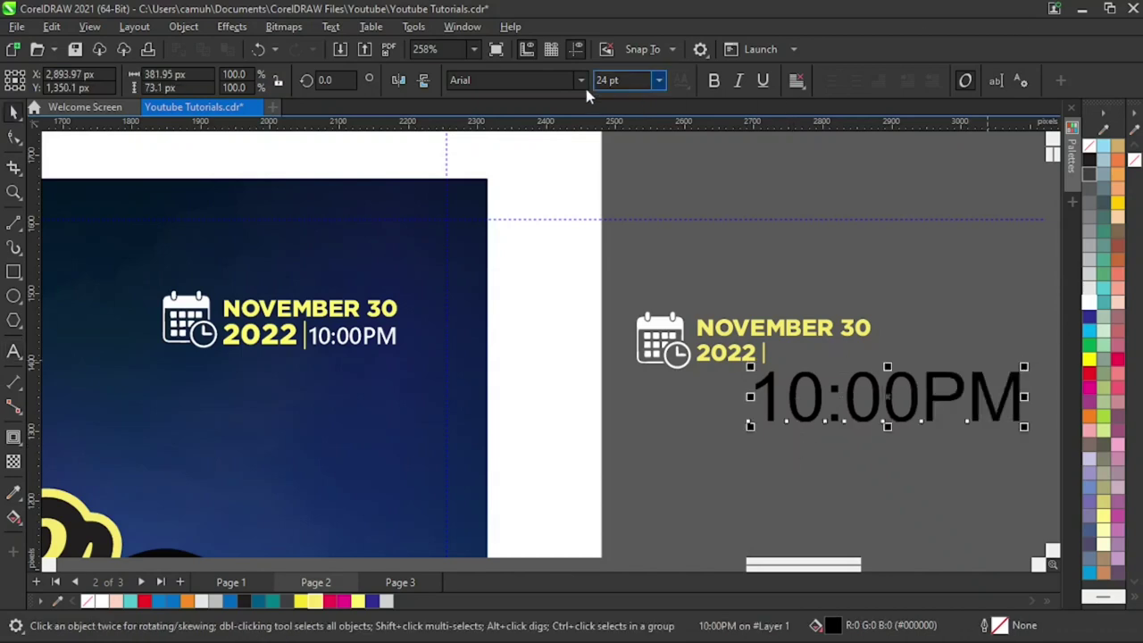
left_click(580, 80)
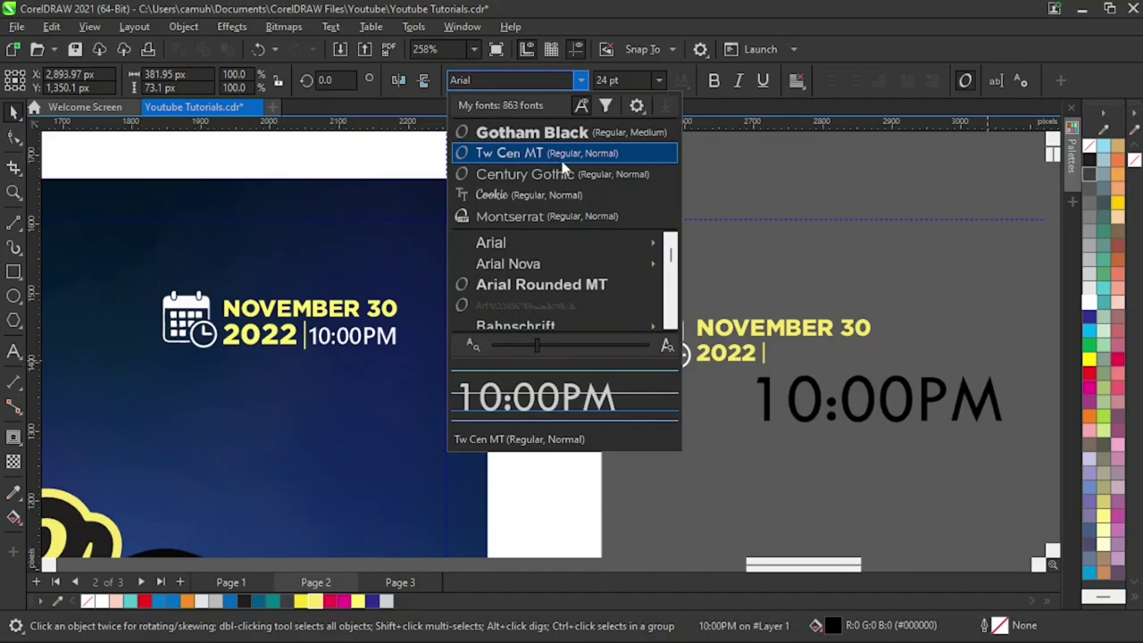
left_click(559, 162)
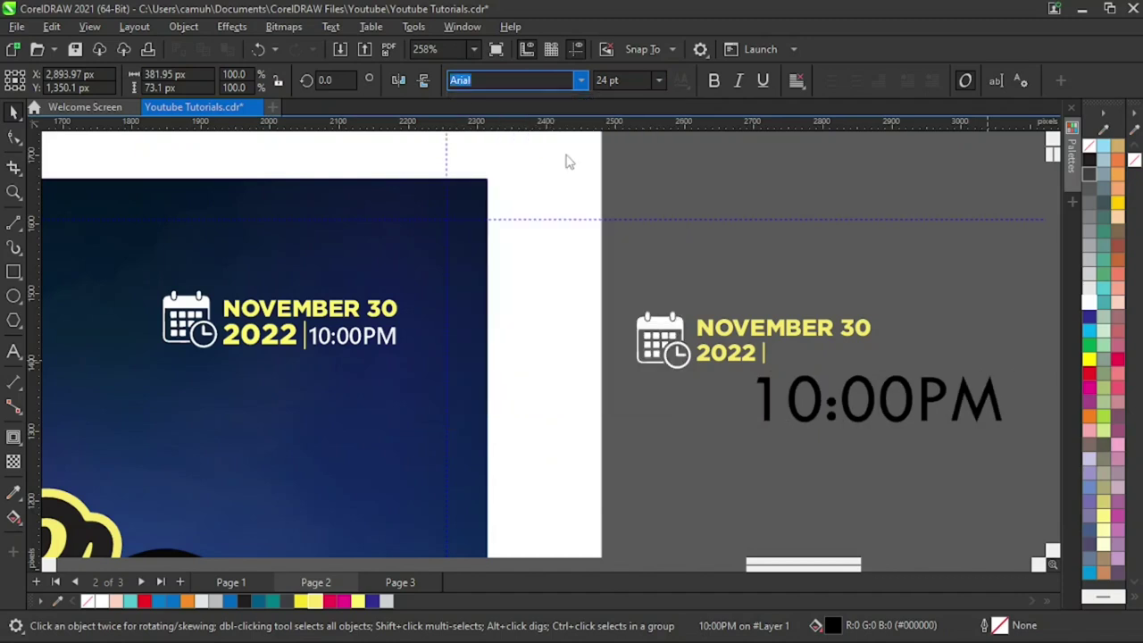
Size 10:00PM to 11 pt and move it beside the divider.
left_click(660, 81)
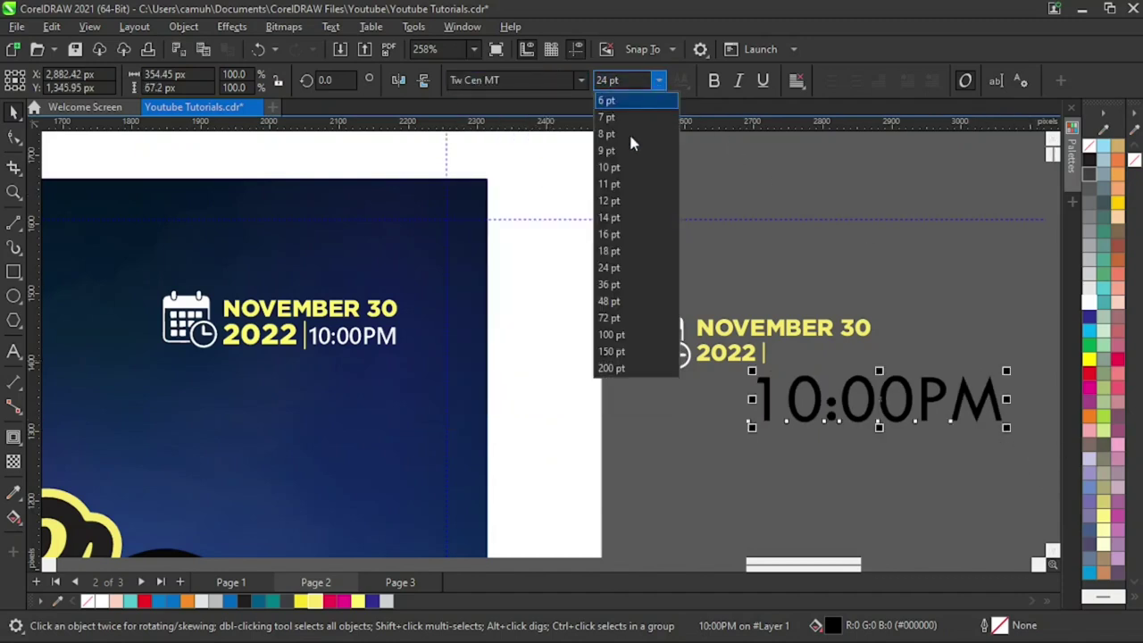
left_click(626, 200)
left_click_drag(822, 413, 840, 367)
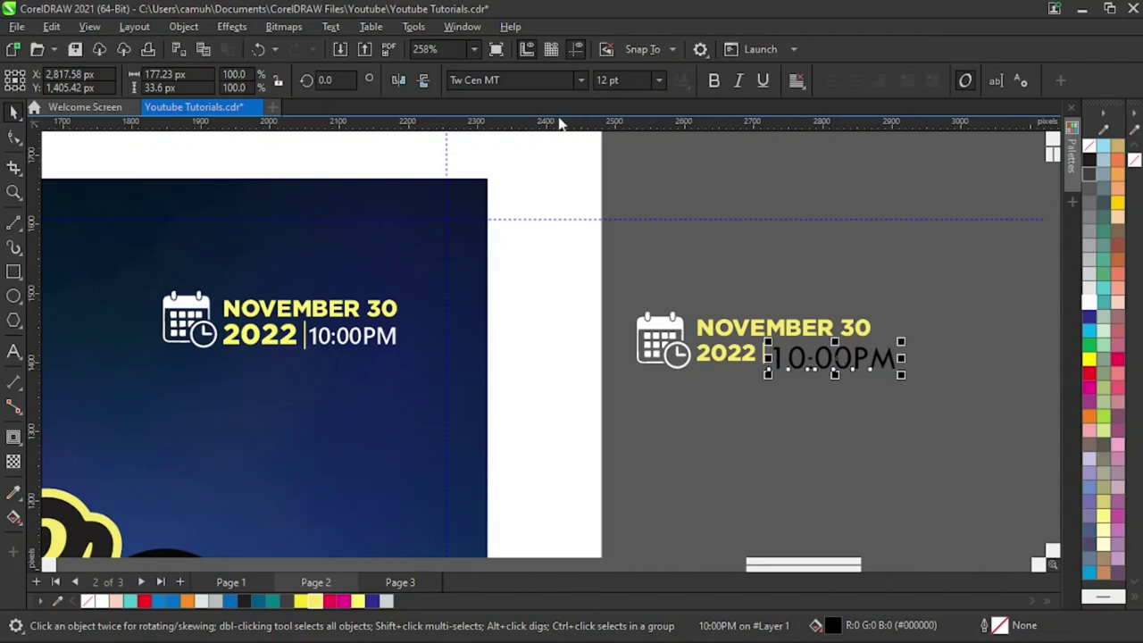
left_click(658, 80)
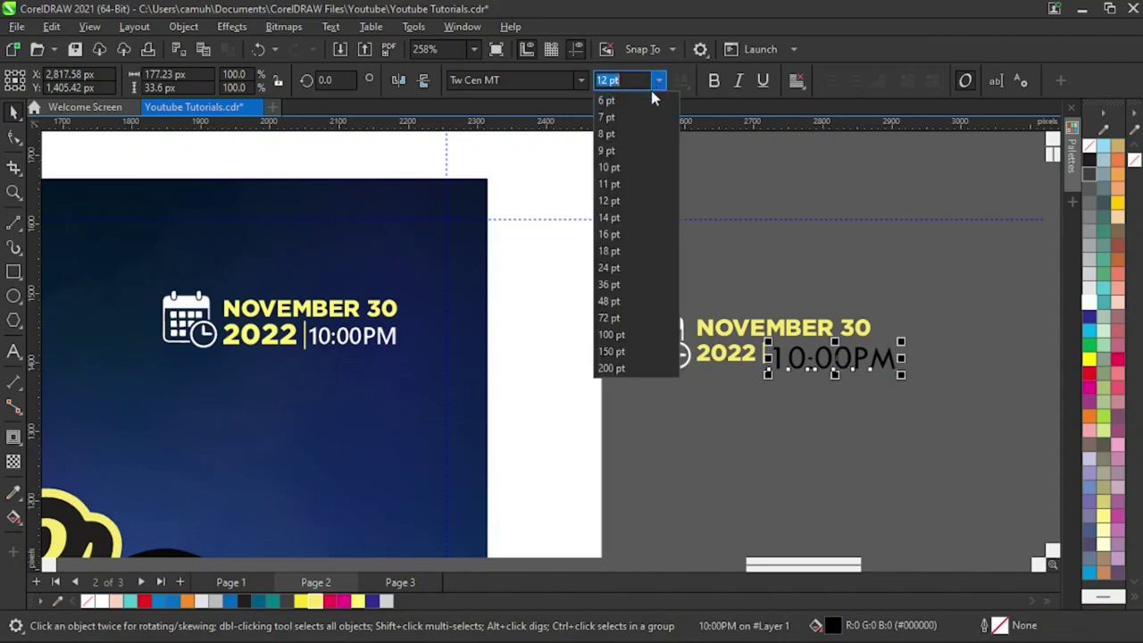
left_click(623, 185)
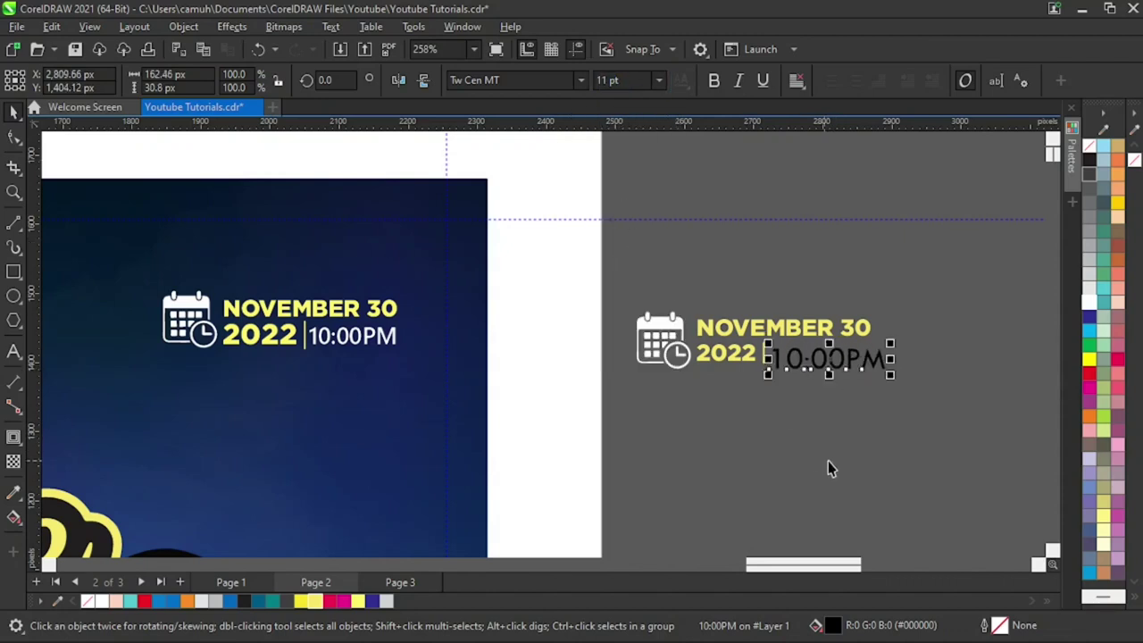
key("z")
left_click_drag(585, 284, 952, 449)
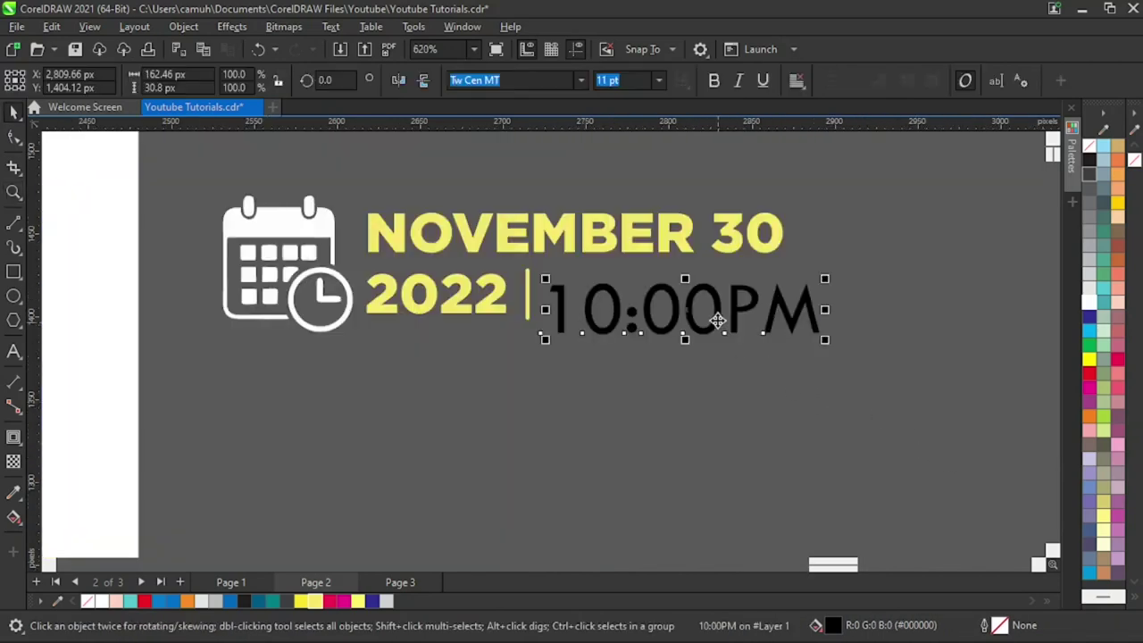
Make 10:00PM white and tighten its letter spacing.
left_click(712, 310)
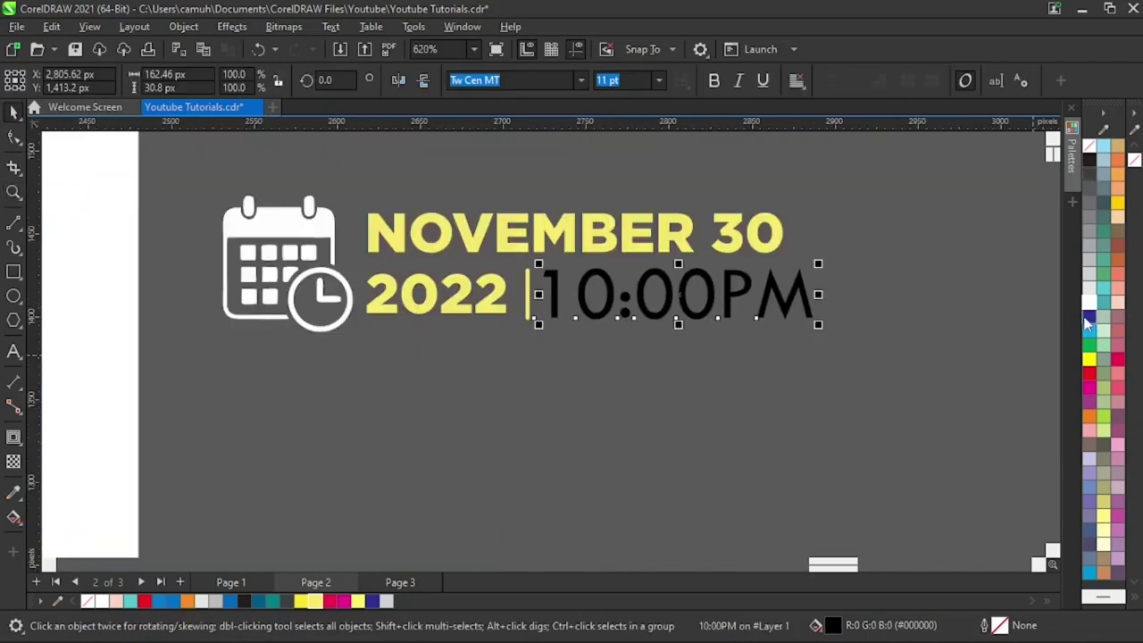
left_click(1089, 303)
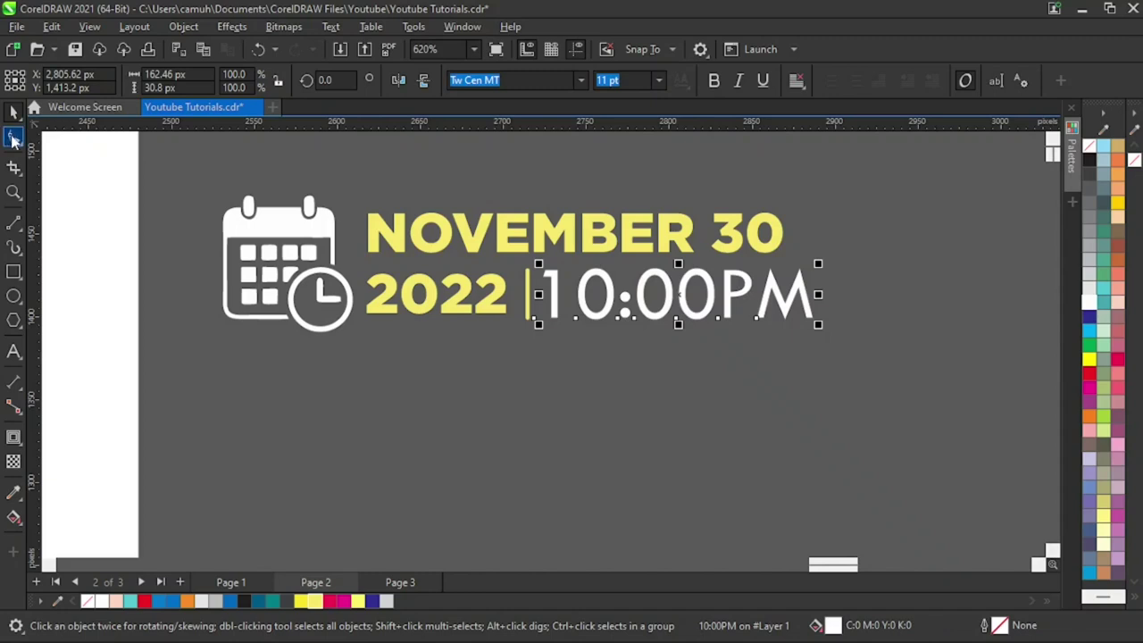
left_click(14, 138)
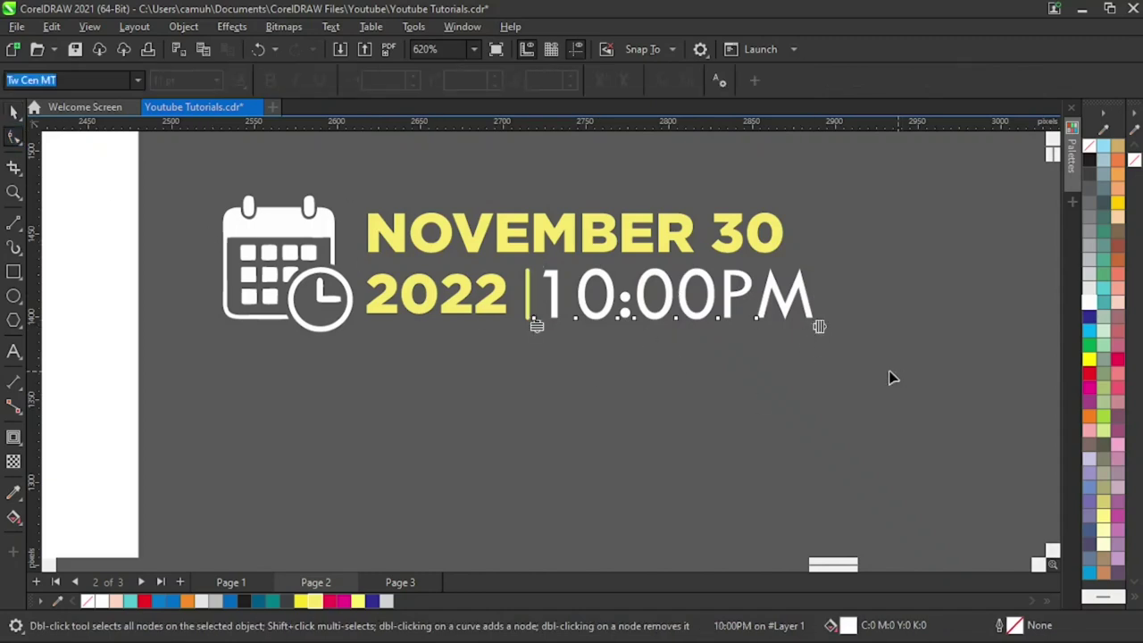
left_click_drag(819, 326, 787, 337)
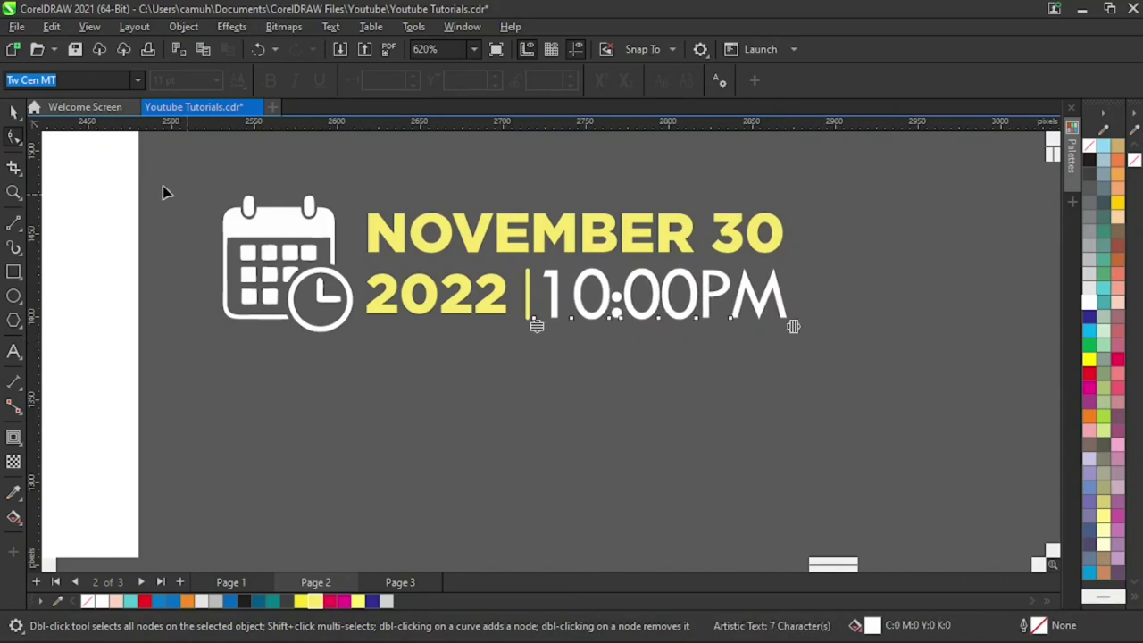
left_click(13, 111)
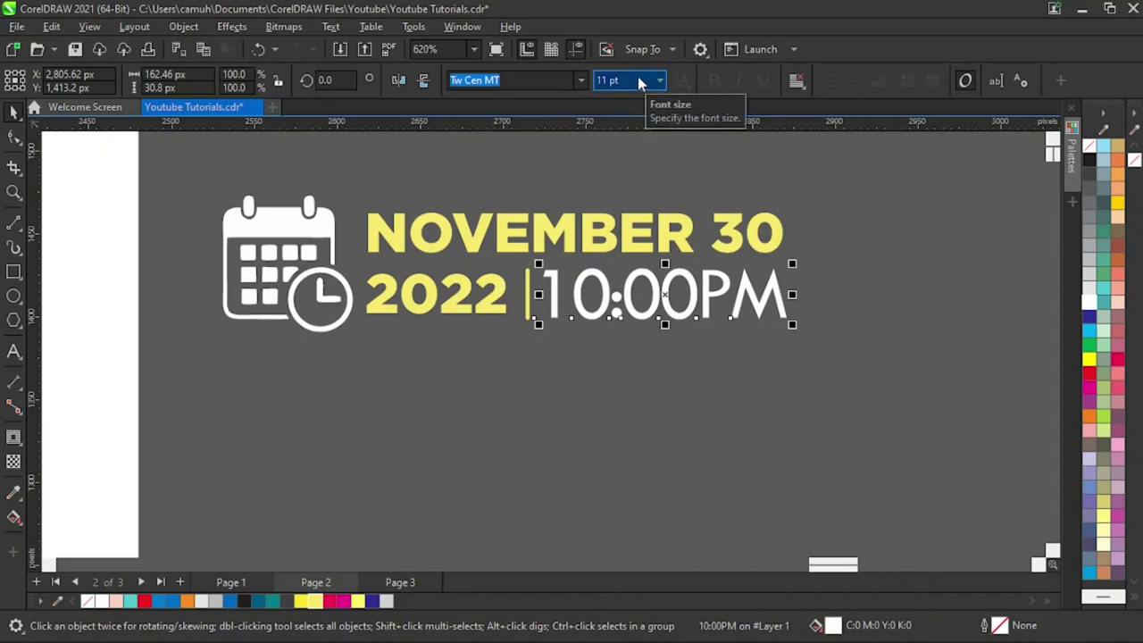
Set the 10:00PM text to 10.5 pt.
left_click(639, 81)
left_click(637, 81)
left_click(634, 81)
left_click(632, 82)
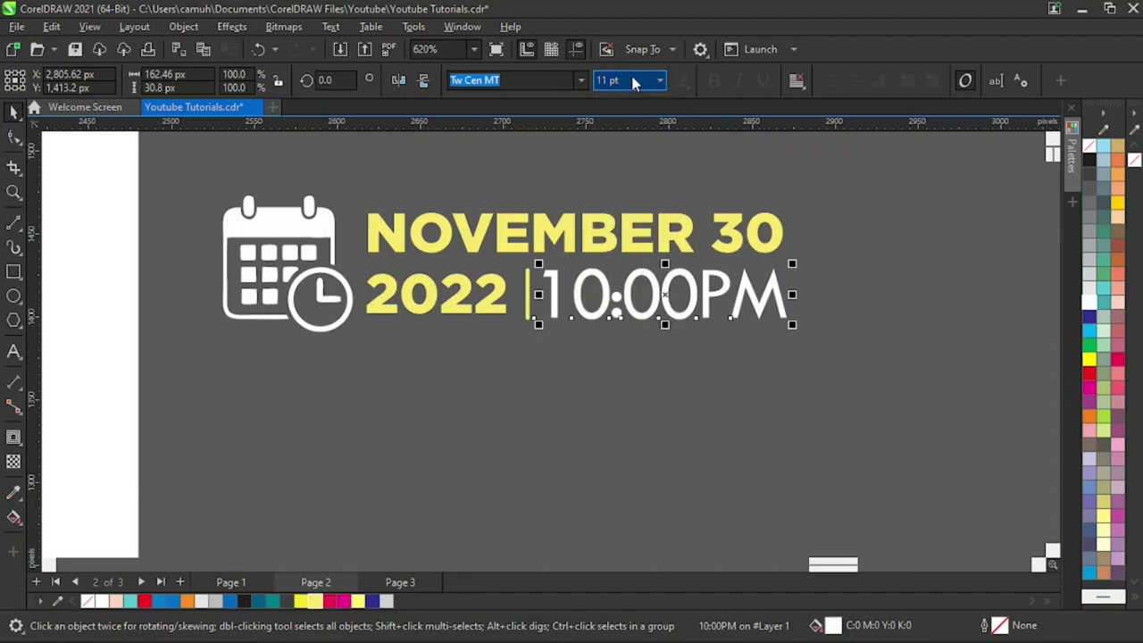
left_click(779, 341)
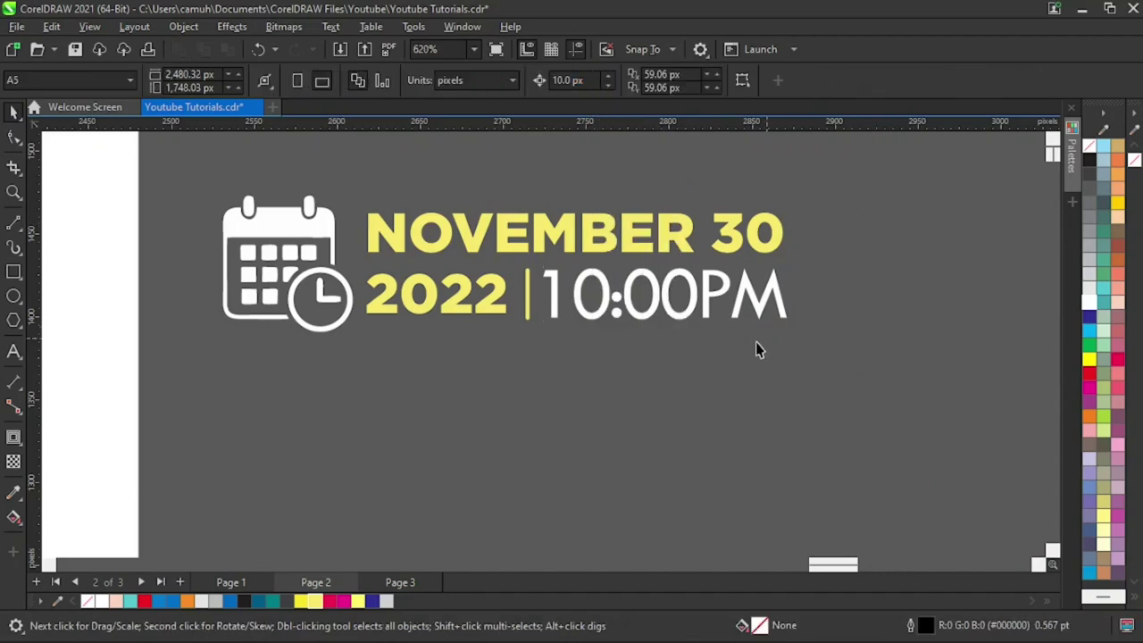
left_click(761, 320)
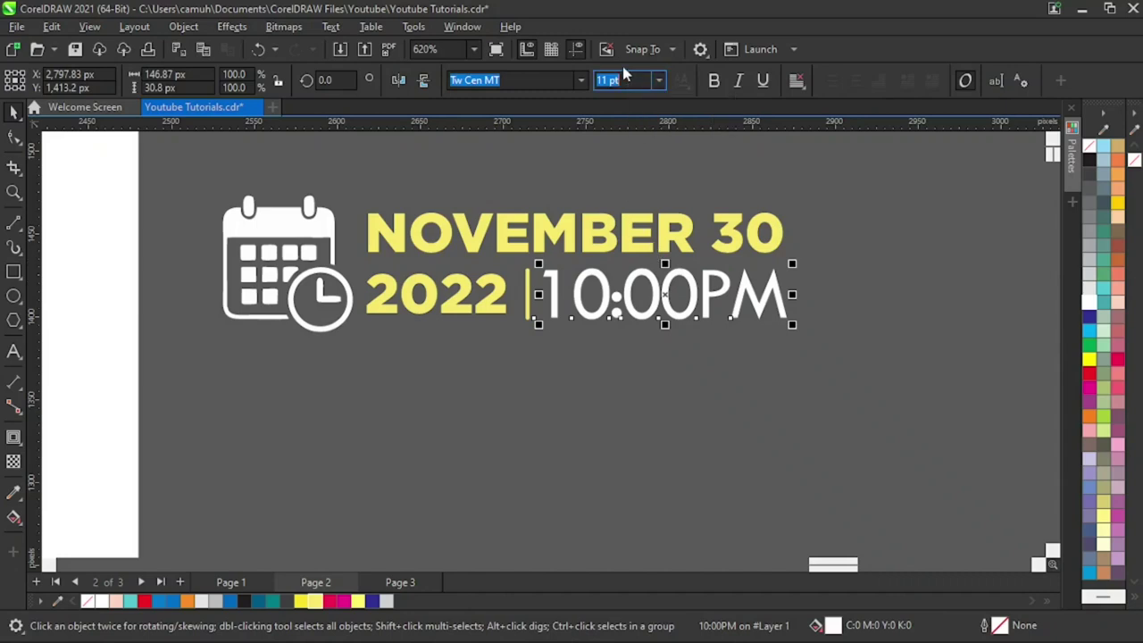
type("10.5")
key("Return")
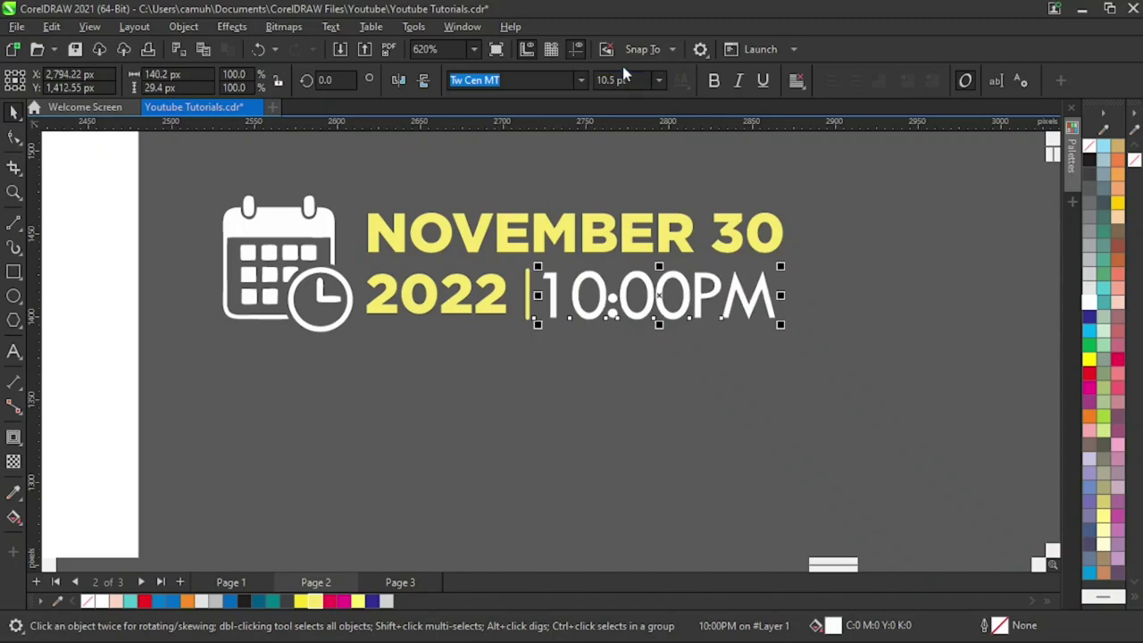
left_click(732, 420)
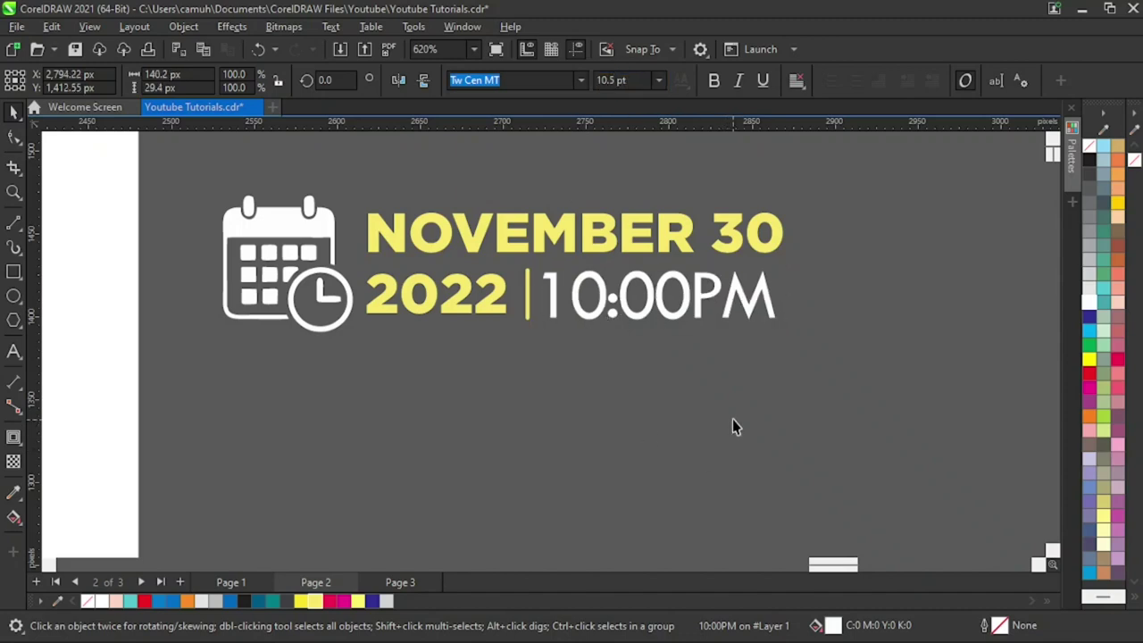
Delete the old date objects and move the new four-part date badge onto the flyer.
key("z")
right_click(594, 386)
key("space")
left_click_drag(547, 268, 134, 406)
key("Delete")
left_click_drag(929, 285, 602, 409)
left_click_drag(693, 344, 245, 306)
left_click(853, 81)
Group the date objects and place the badge at the flyer's top right.
key("space")
right_click(643, 385)
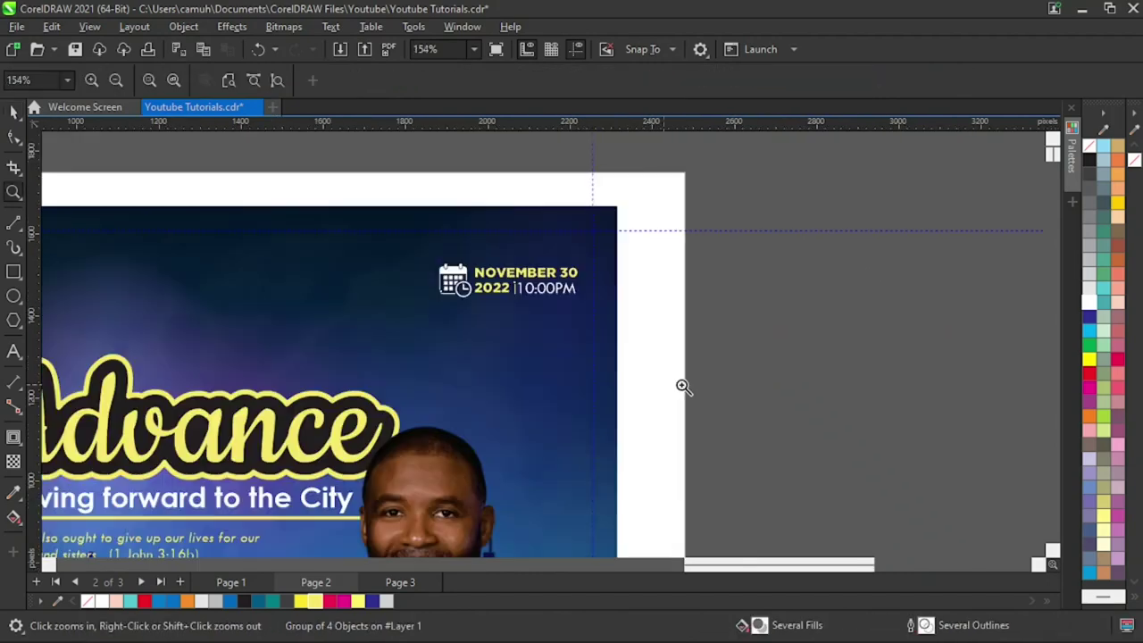
right_click(575, 407)
left_click(514, 236)
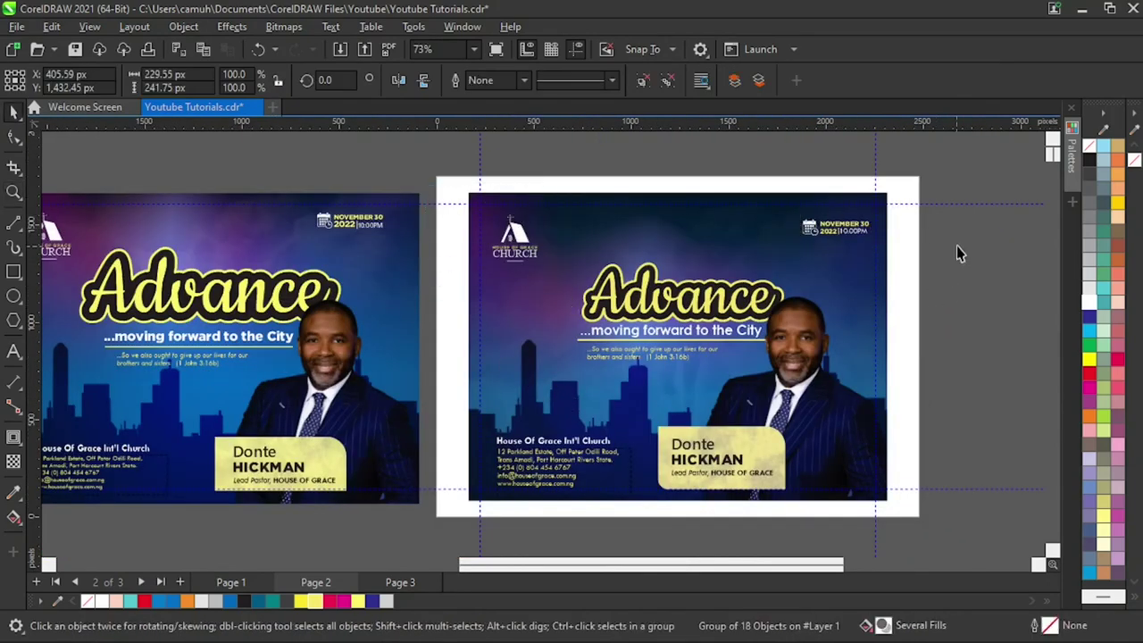
left_click(959, 214)
left_click_drag(960, 178, 793, 257)
left_click_drag(866, 248, 830, 240)
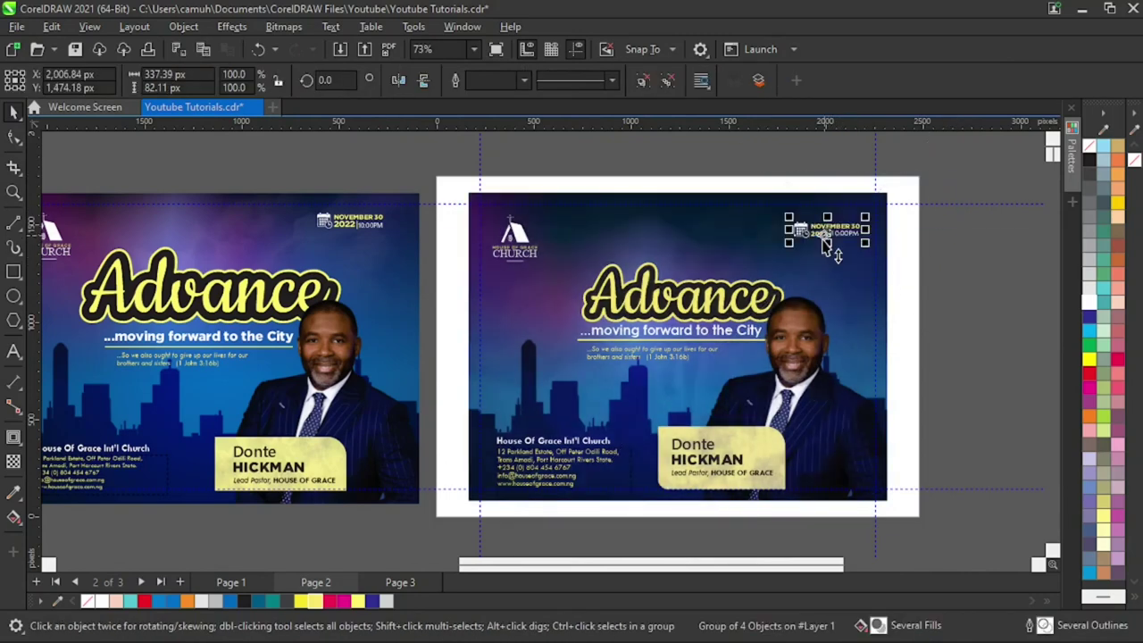
left_click_drag(429, 159, 911, 289)
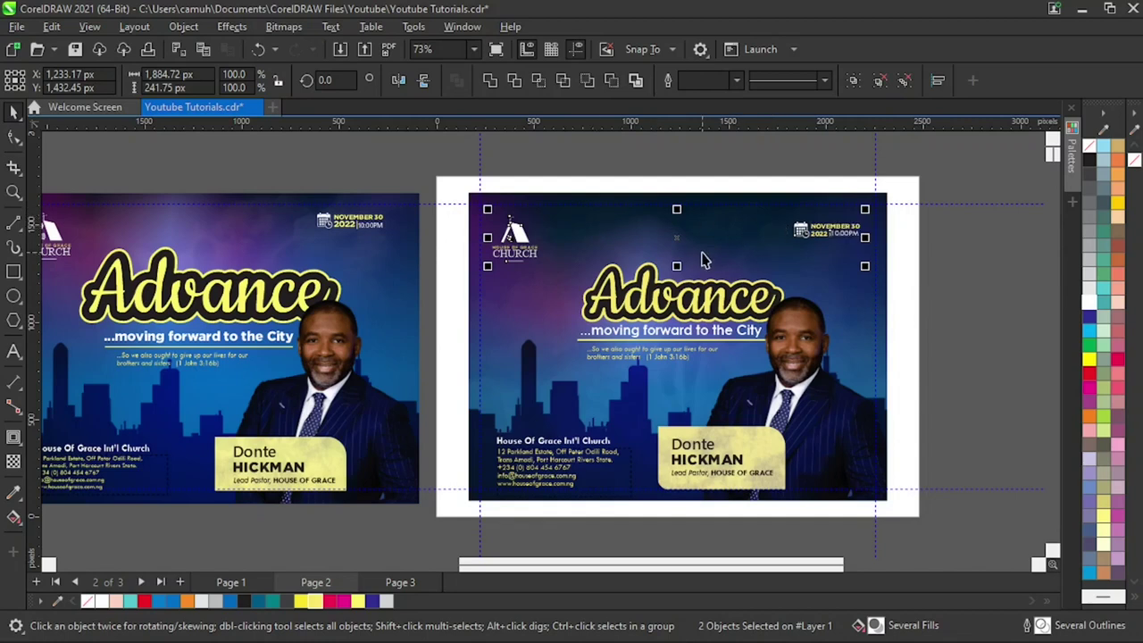
Check the badge sits level with the church logo using a temporary guideline.
left_click_drag(434, 178, 936, 271)
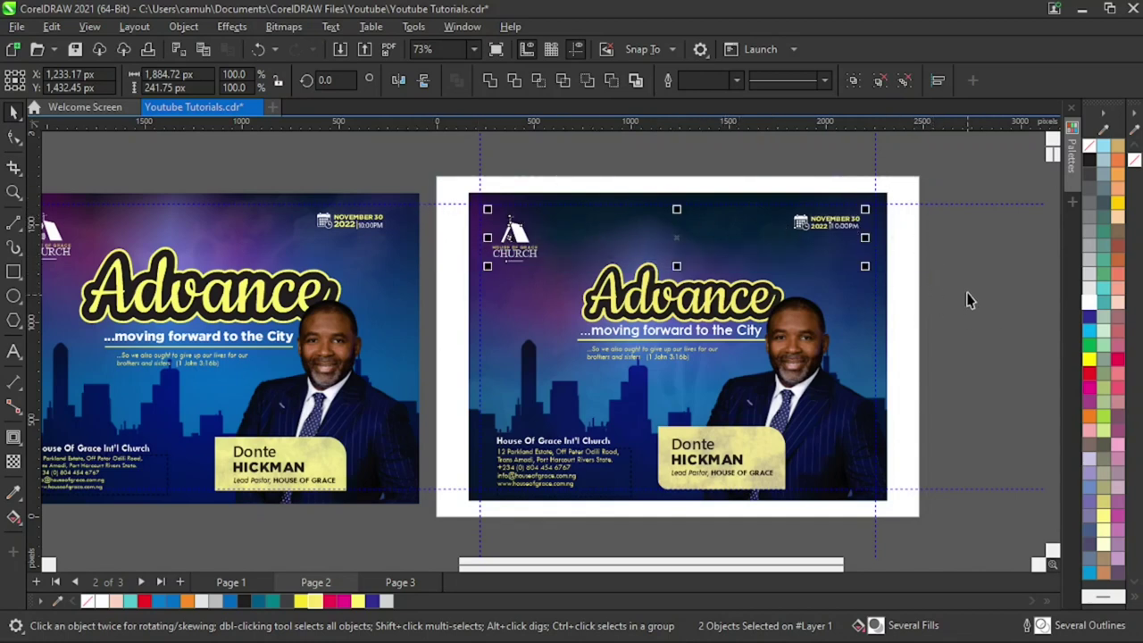
left_click(908, 359)
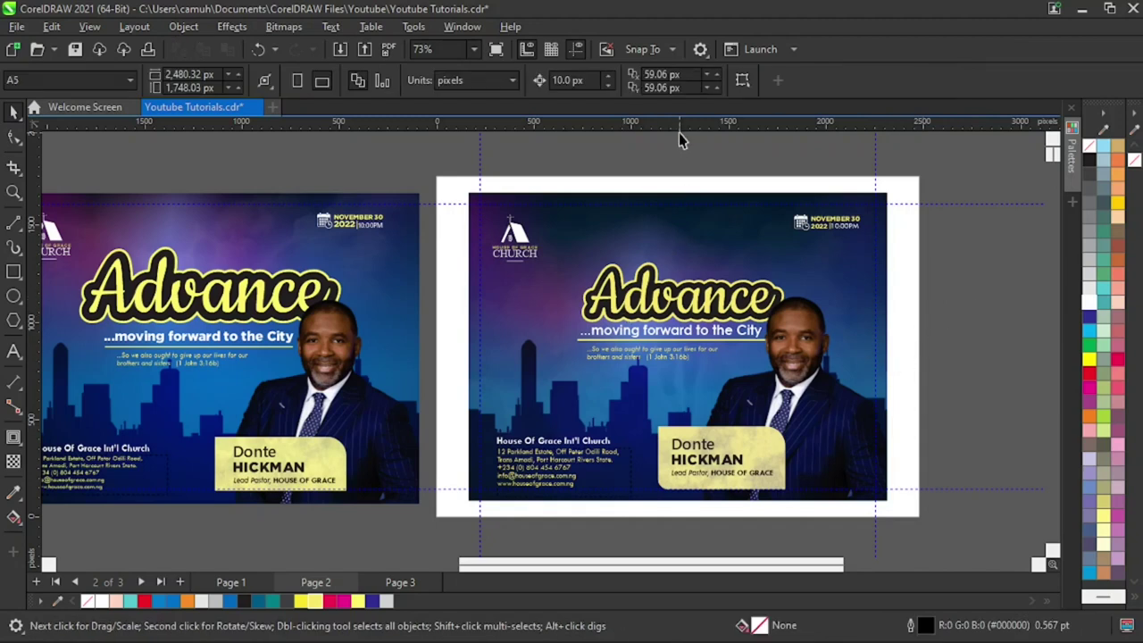
mouse_move(683, 132)
left_mouse_down()
mouse_move(684, 186)
mouse_move(699, 215)
left_mouse_up()
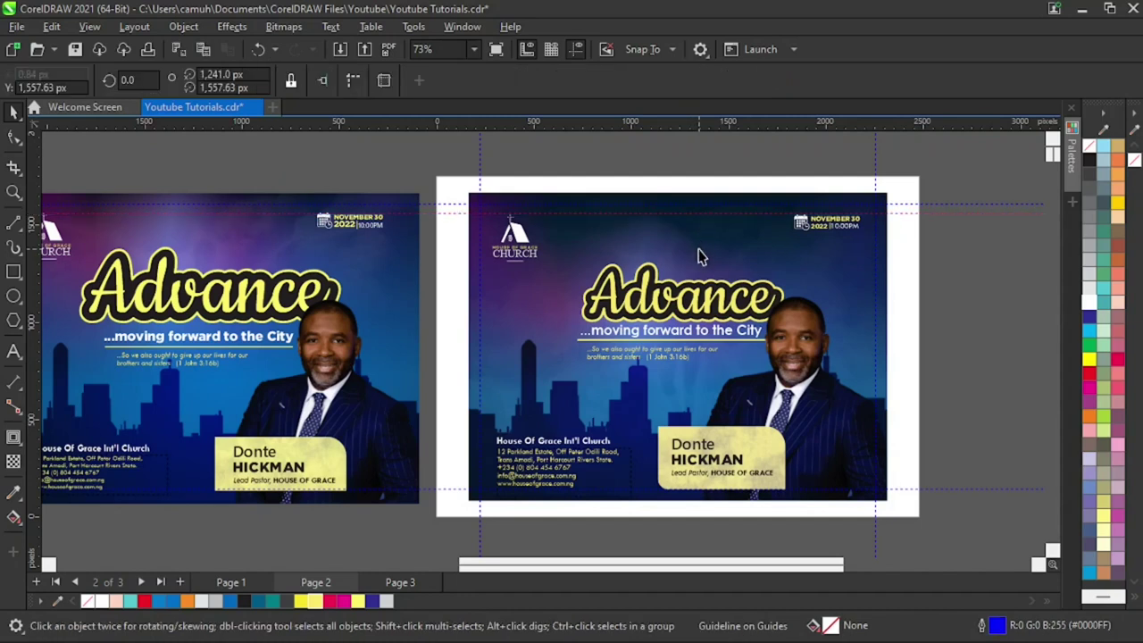
key("ctrl+z")
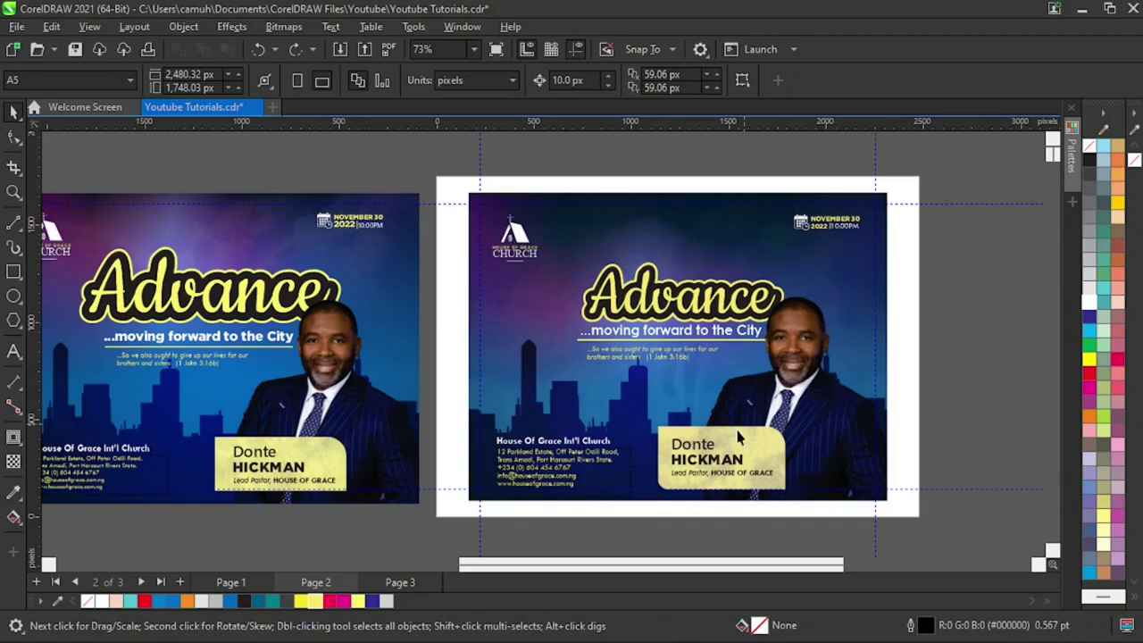
scroll(748, 421, "down", 1)
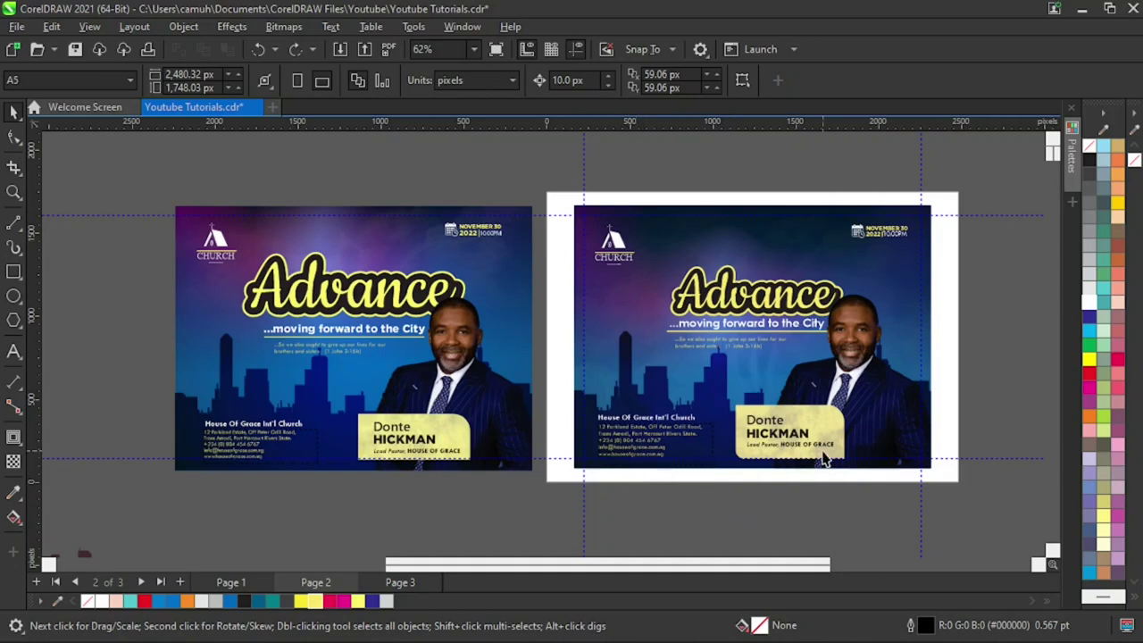
Select the pastor's name label and nudge it to the right.
left_click_drag(715, 509, 944, 388)
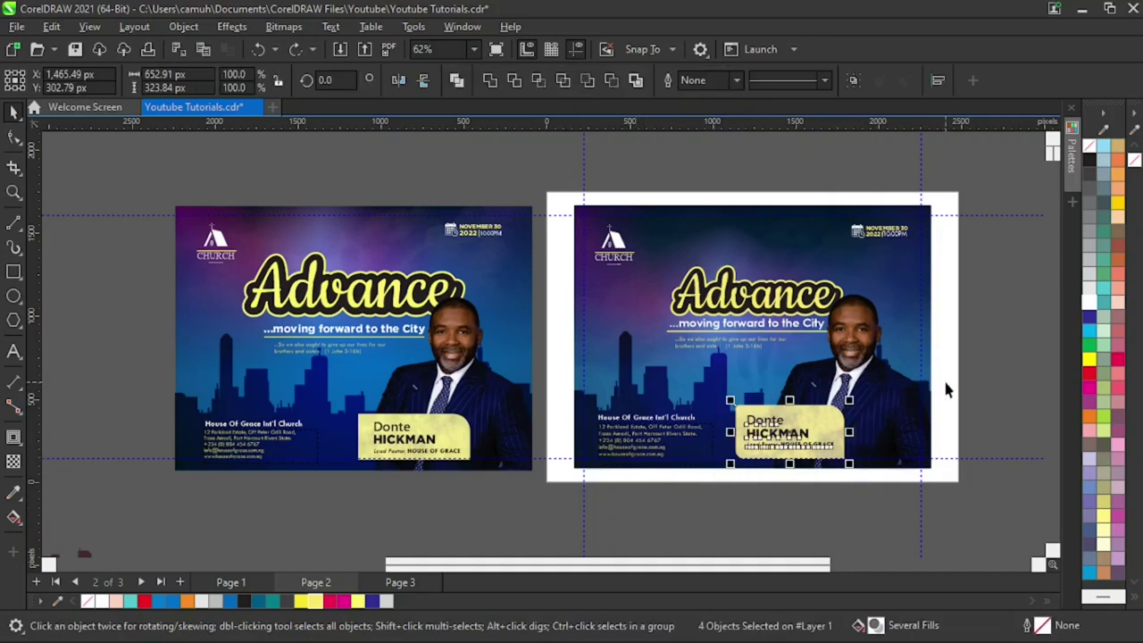
key("Right")
key("Right")
key("Right")
key("Right")
key("Right")
key("Right")
key("Right")
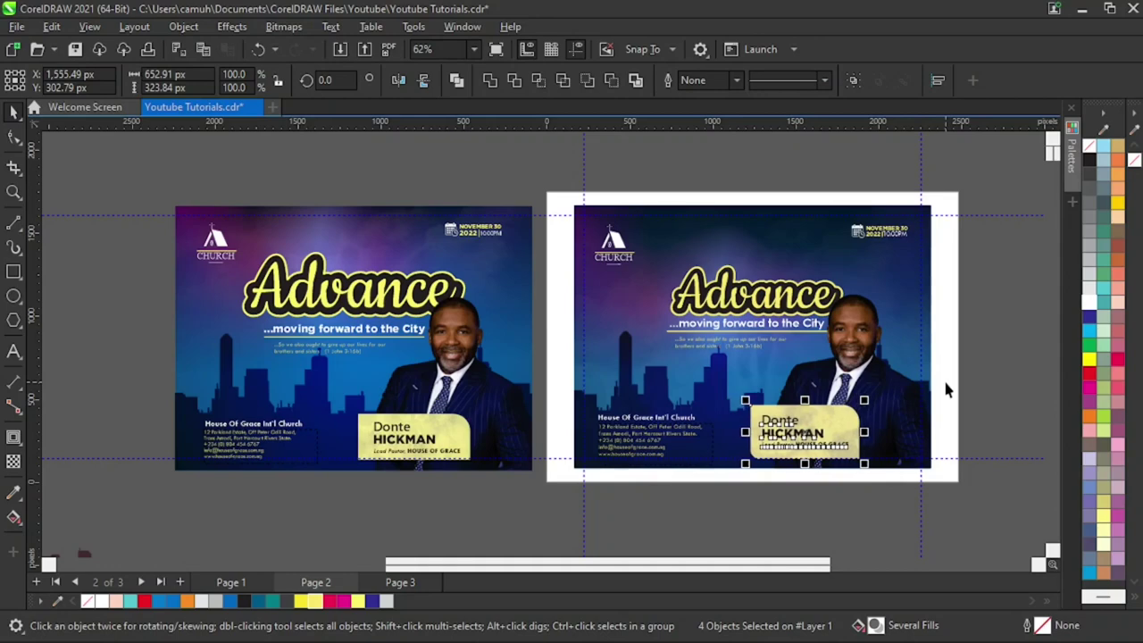
key("z")
left_click_drag(711, 521, 953, 349)
Shorten the label's yellow background box by pulling its top edge down.
left_click(561, 295)
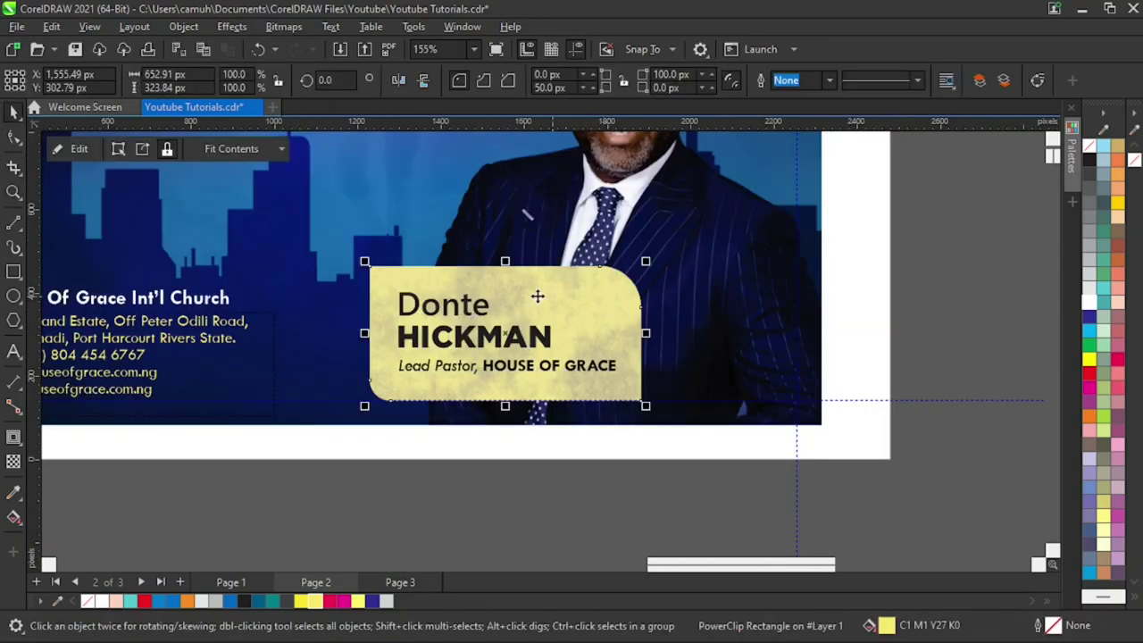
left_click_drag(504, 263, 503, 273)
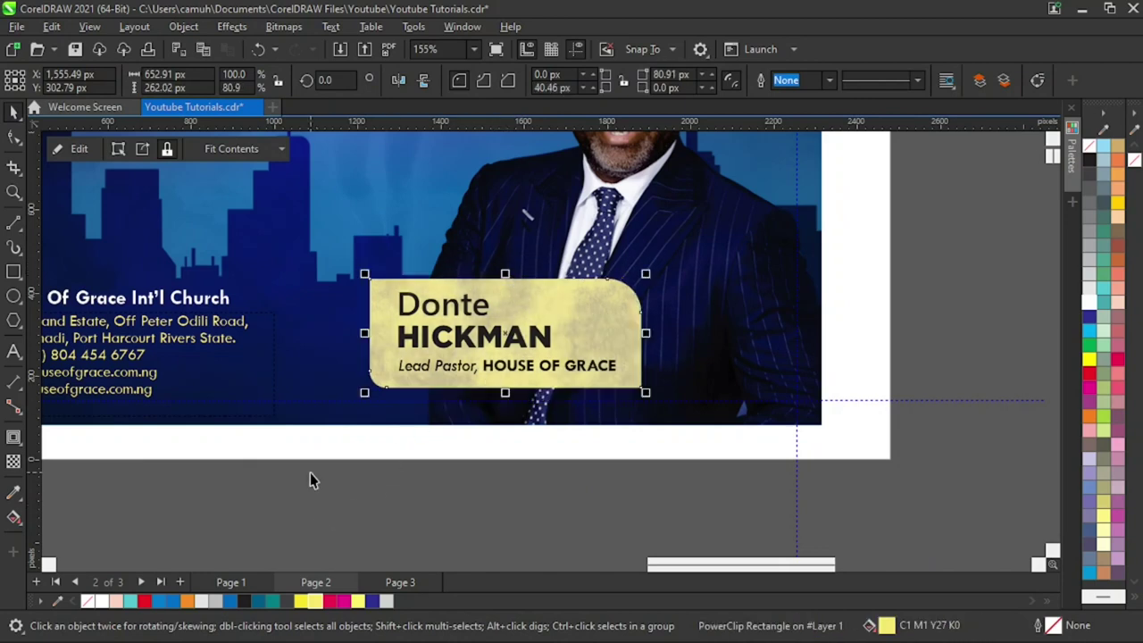
key("Down")
key("Down")
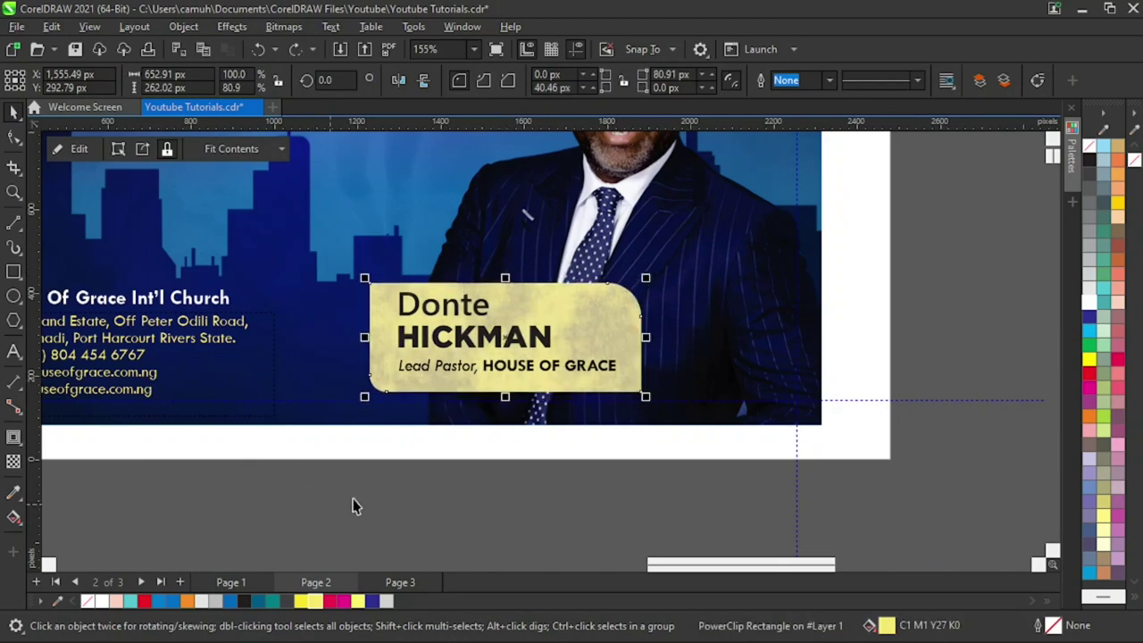
left_click(369, 505)
key("ctrl+z")
key("ctrl+z")
Nudge all four name label objects down two steps.
left_click_drag(341, 485, 740, 207)
key("Down")
key("Down")
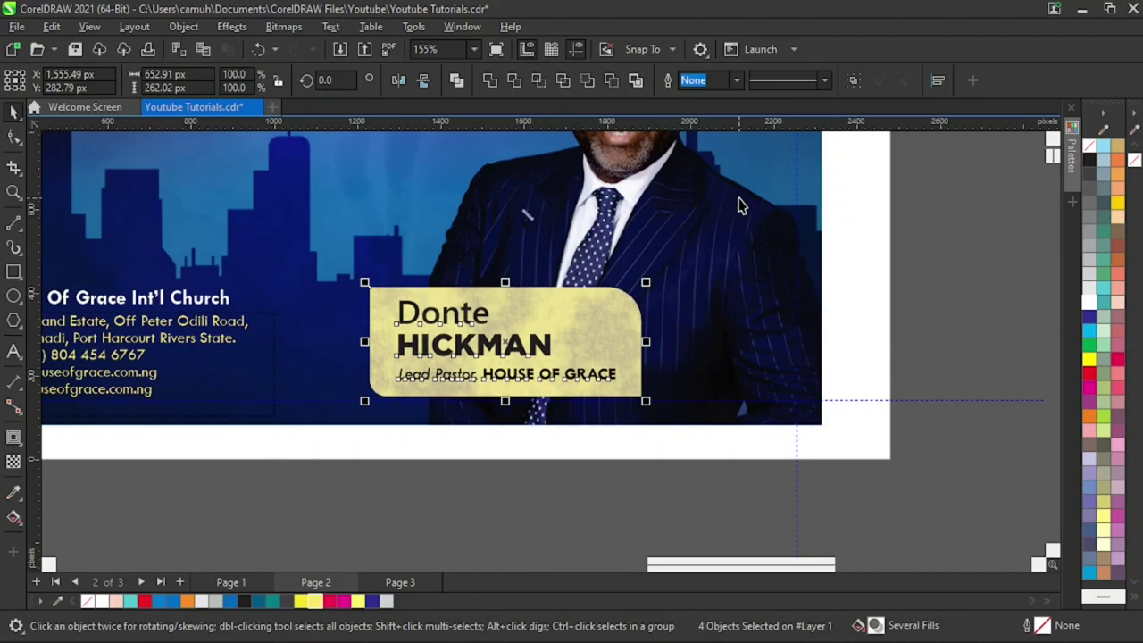
key("Down")
key("Down")
Zoom out to both flyers, then back in on the recreated flyer to review it.
key("z")
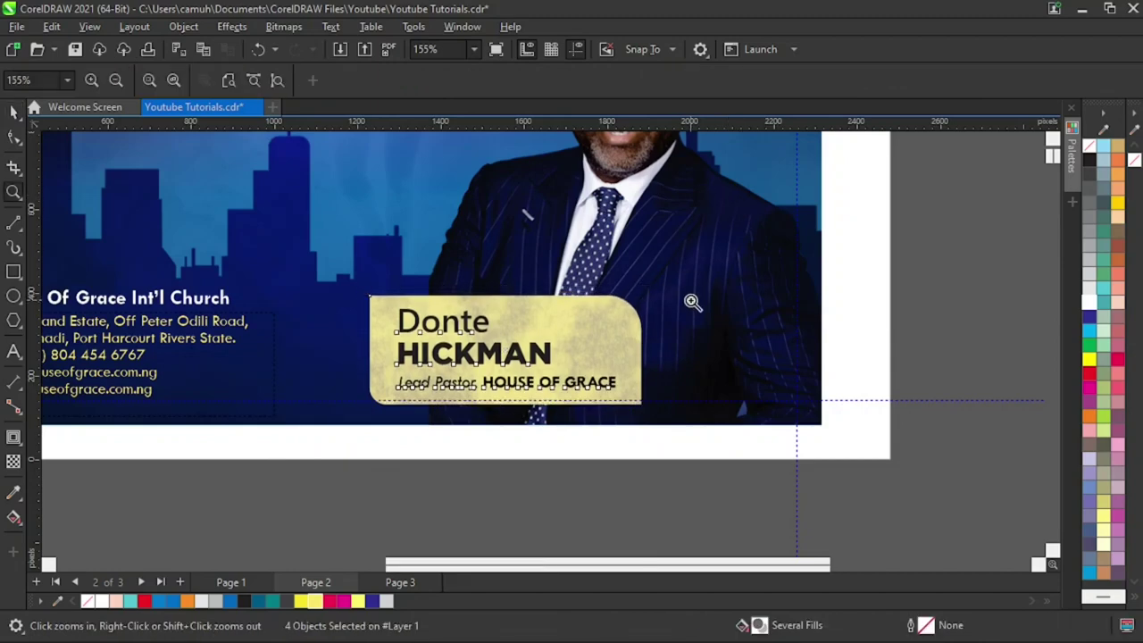
right_click(692, 304)
key("space")
key("space")
left_click_drag(536, 188, 949, 505)
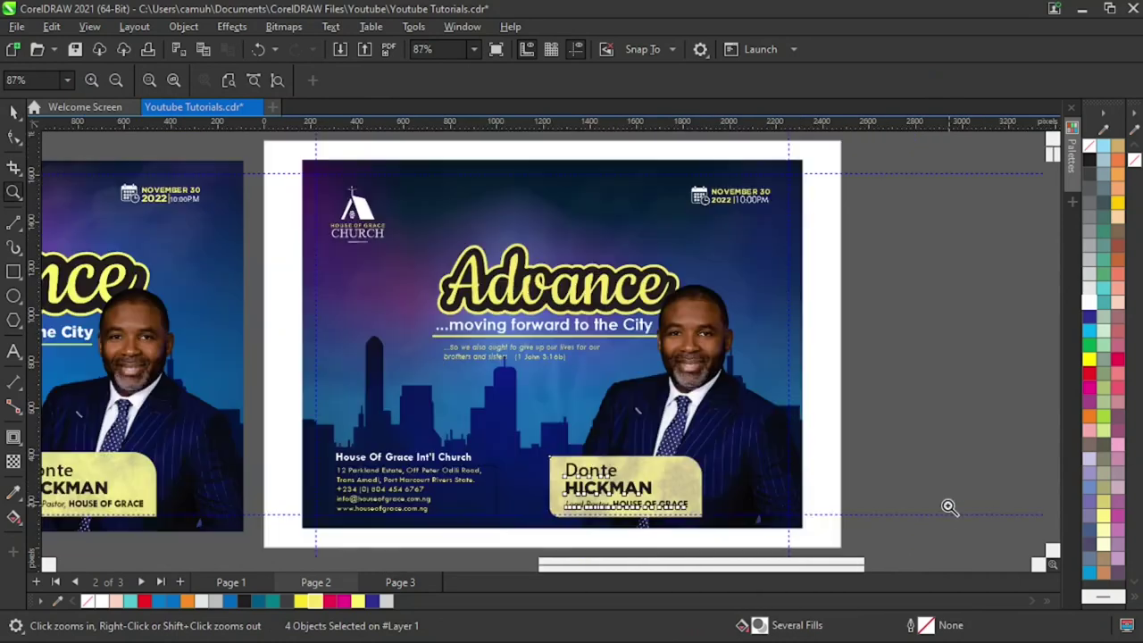
key("space")
key("space")
left_click_drag(282, 142, 806, 541)
key("space")
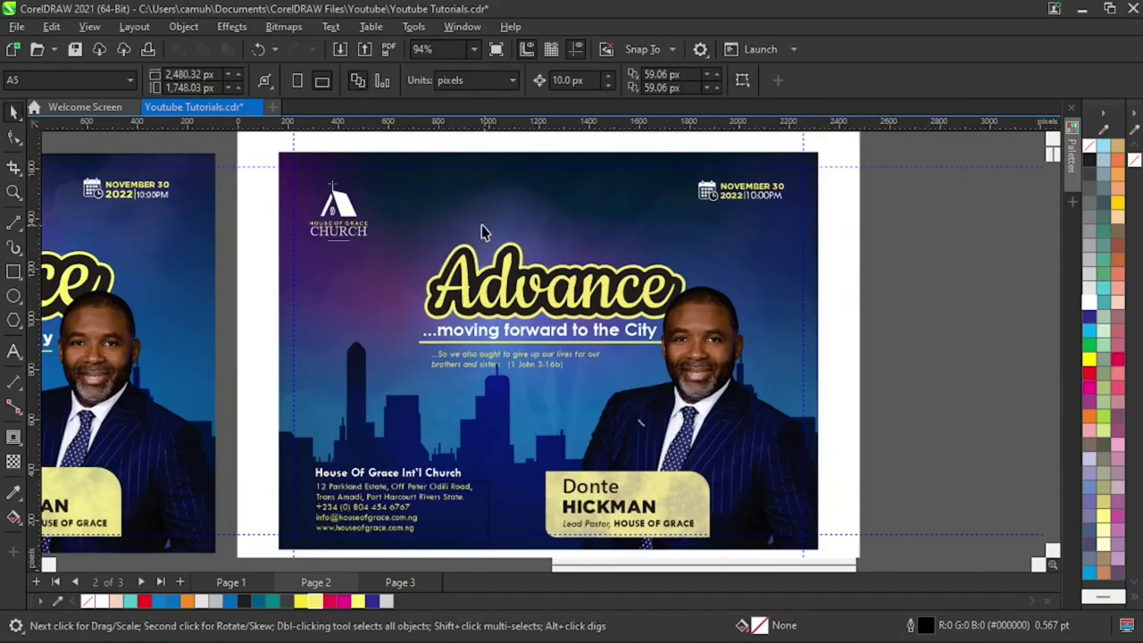
left_click(451, 195)
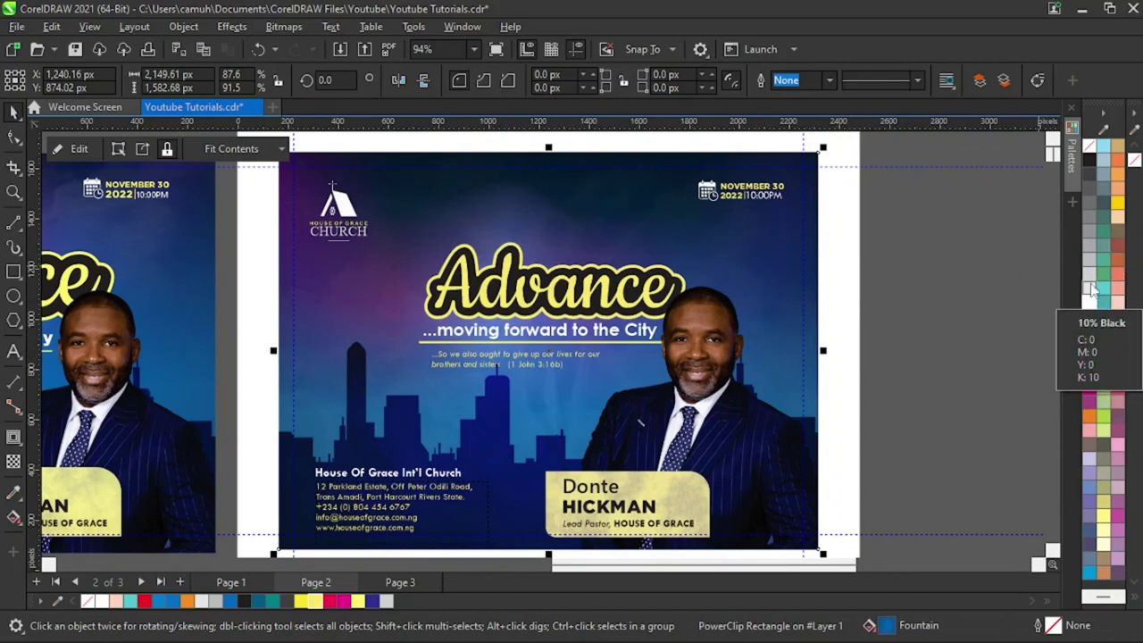
left_click(958, 332)
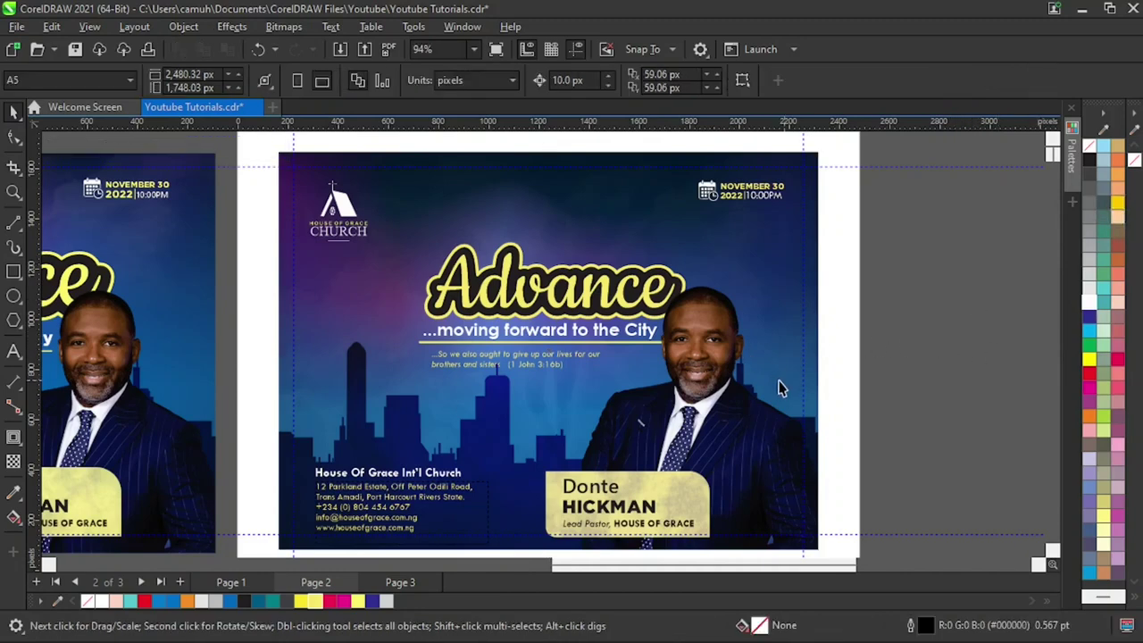
key("z")
scroll(666, 353, "down", 1)
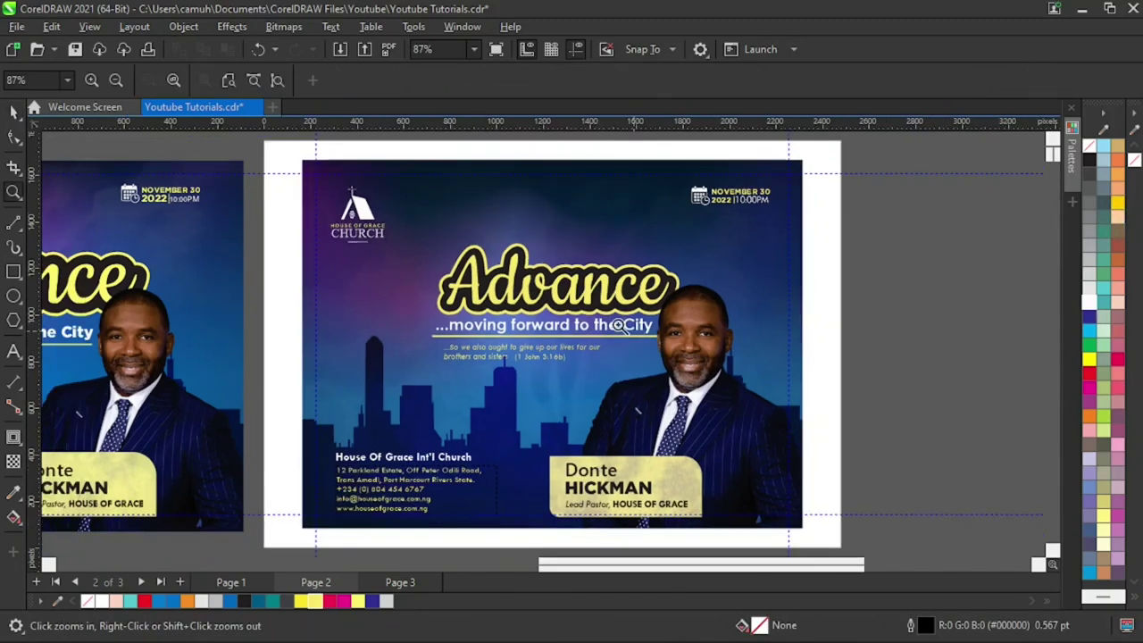